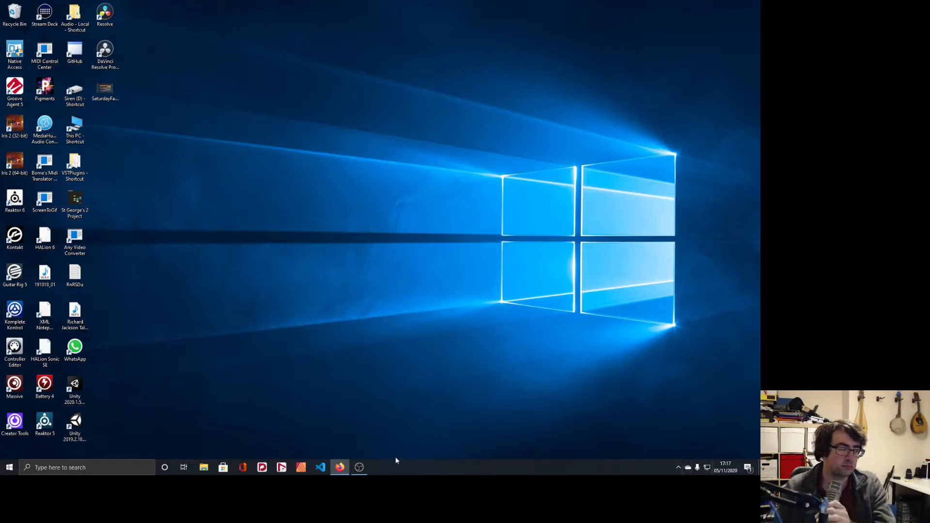
Launch Dorico 3.5, open the project "Christmas Music - Carols At The Canteen - 2020 version - lead sheets" and maximize its window
key("super")
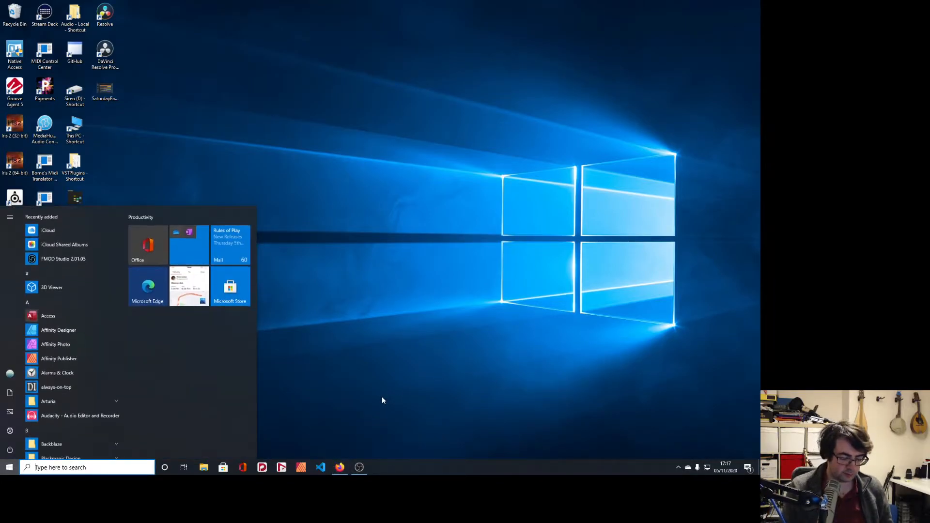
type("dorico")
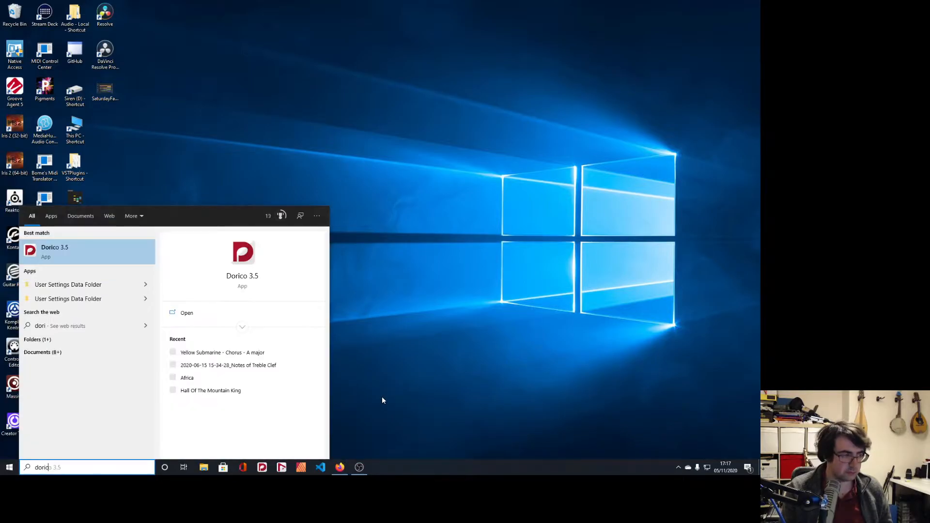
key("Return")
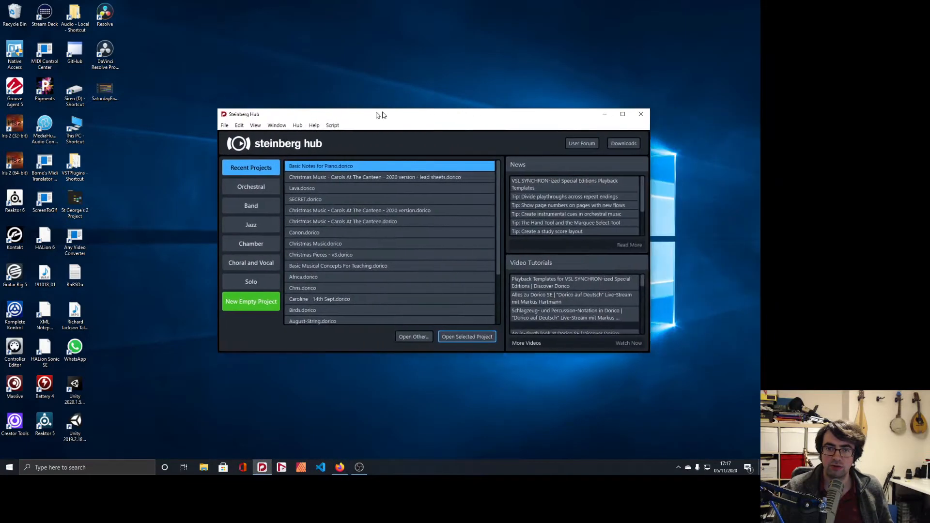
left_click(357, 178)
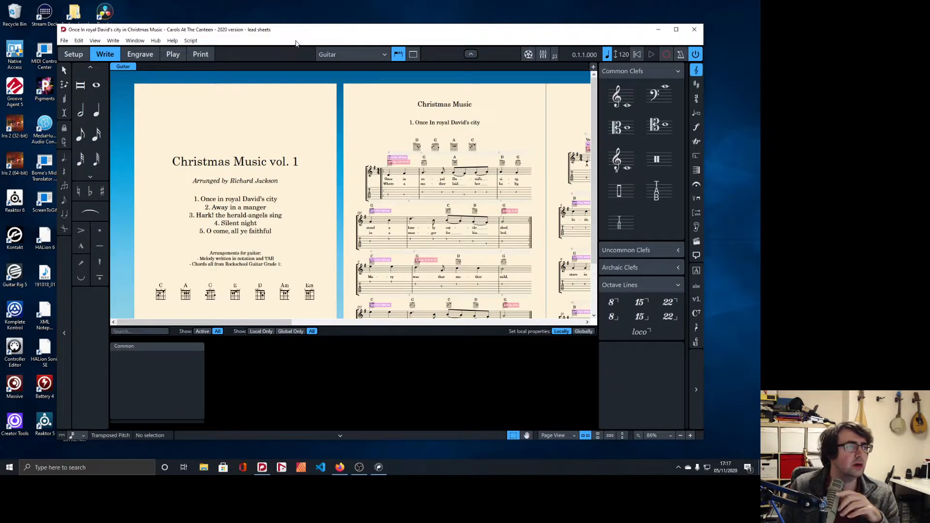
double_click(299, 33)
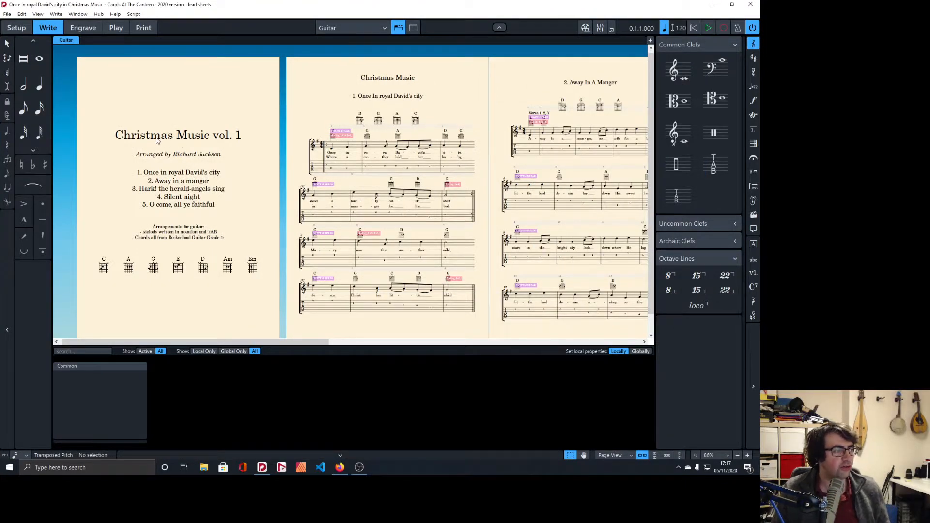
Look over the Guitar layout's title and first carol pages, view the Default master page in Engrave mode, and return to Write mode
scroll(157, 140, "up", 1)
scroll(301, 161, "up", 1)
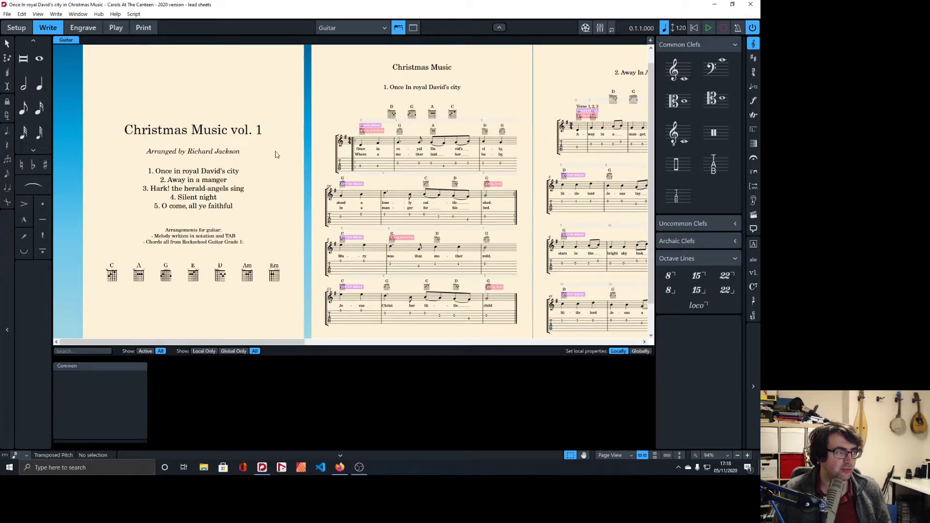
scroll(395, 109, "down", 2)
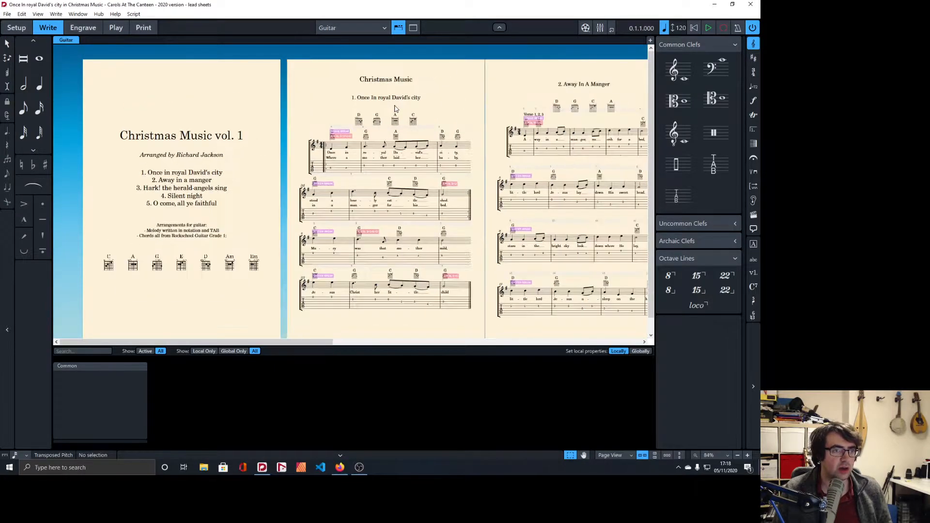
scroll(388, 111, "up", 1)
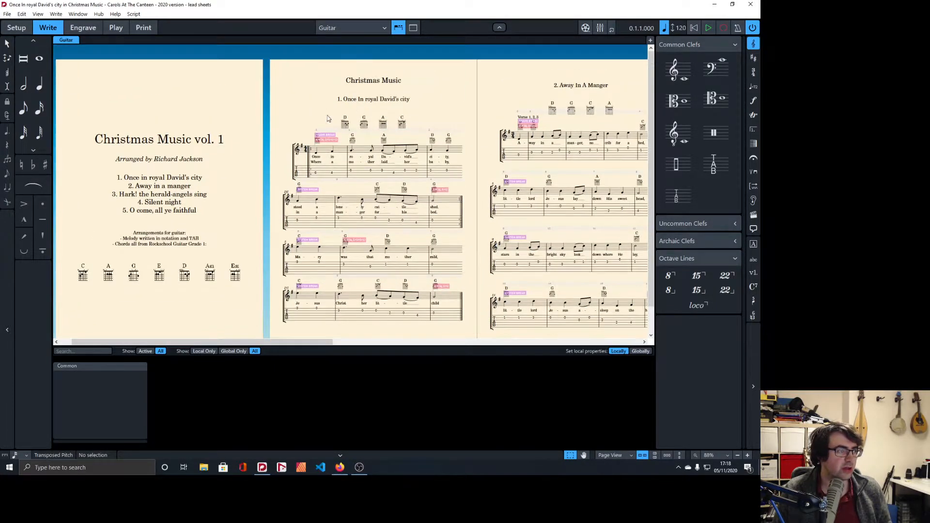
left_click(83, 27)
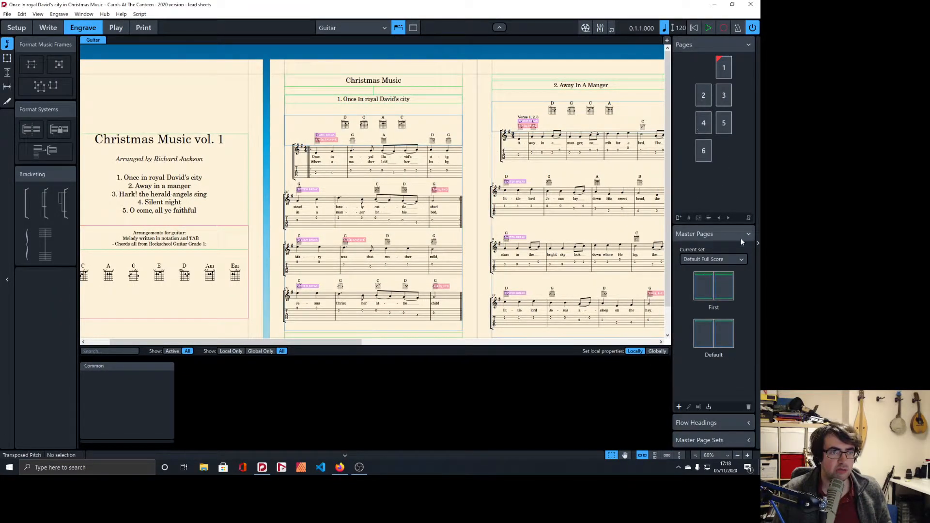
double_click(707, 329)
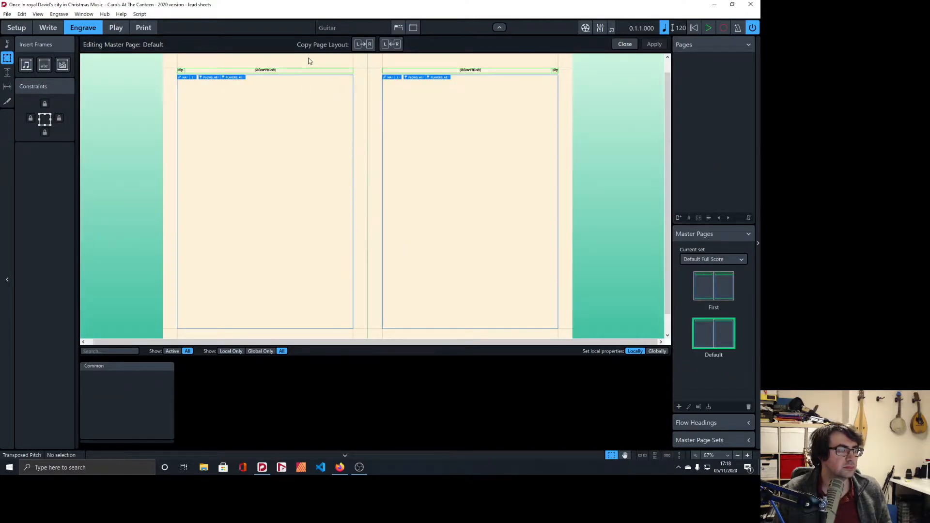
left_click(46, 30)
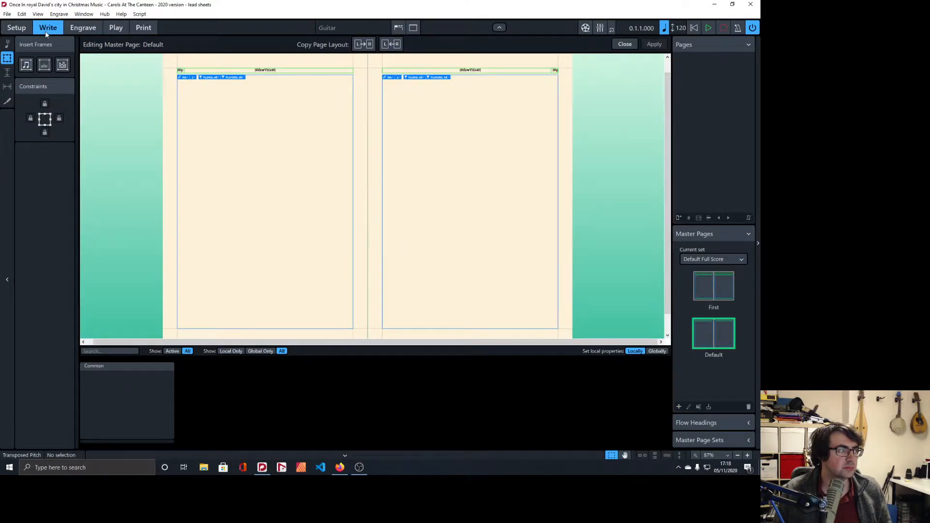
Inspect the title and header text frames above Away In A Manger in Engrave mode without changing them
scroll(434, 169, "right", 20)
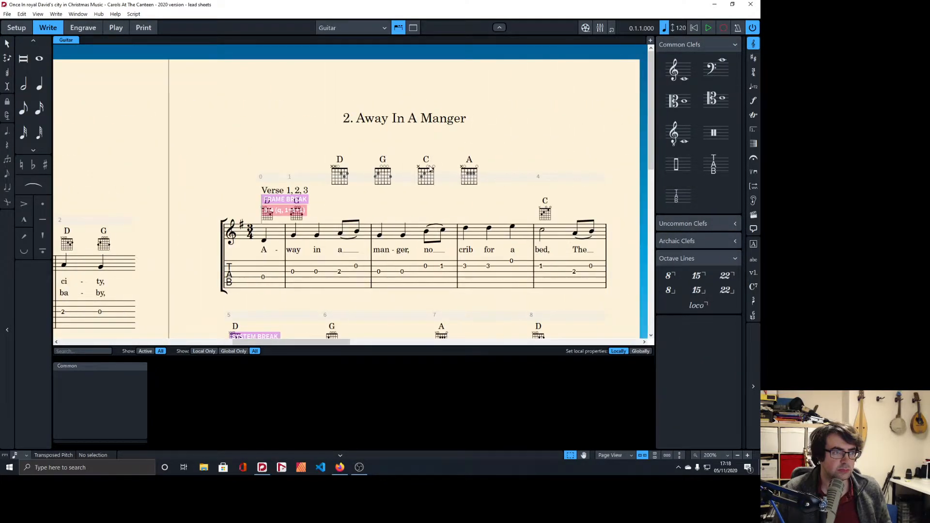
scroll(430, 169, "down", 4)
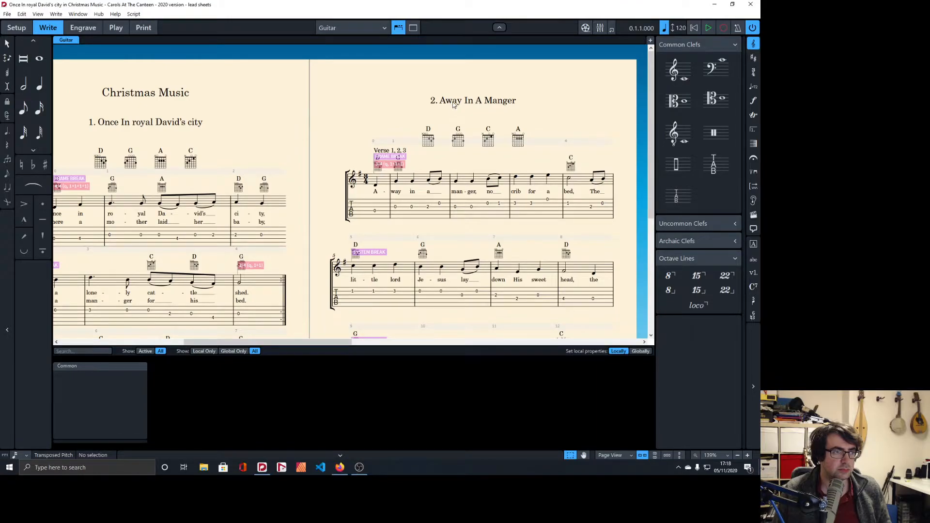
double_click(454, 104)
key("Escape")
left_click(83, 28)
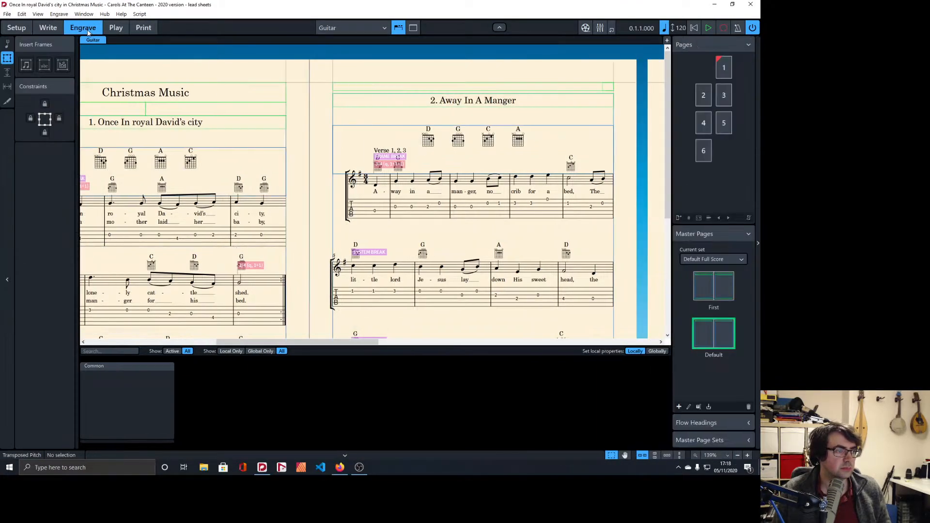
double_click(405, 87)
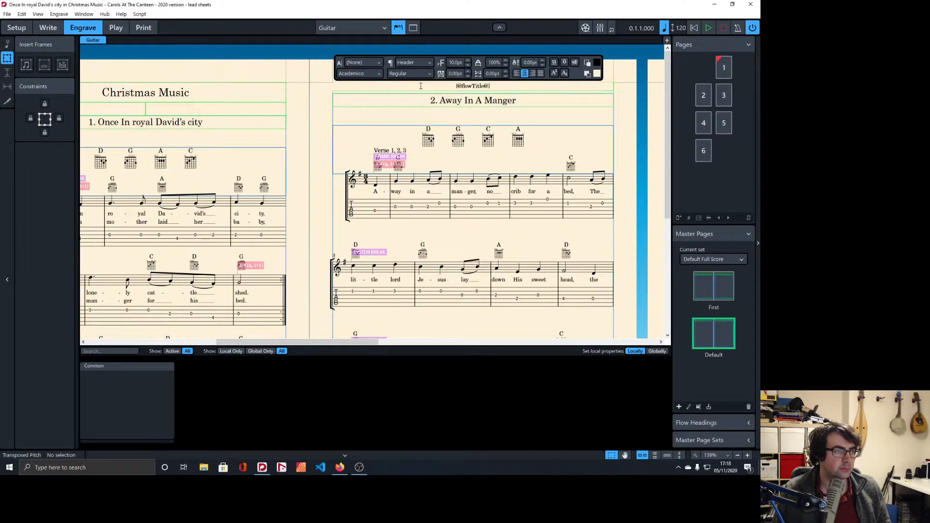
key("Escape")
Add a section player holding a ukulele to the project in Setup mode
key("ctrl+1")
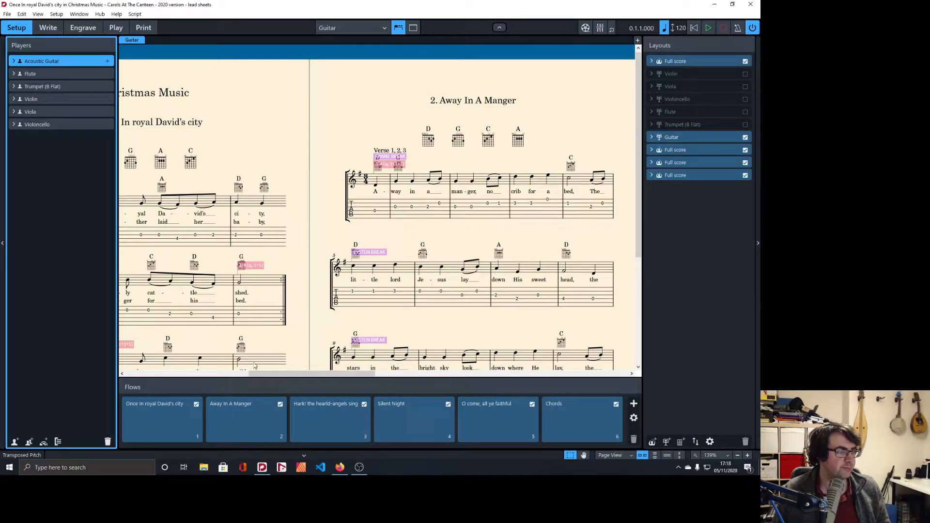
left_click(49, 28)
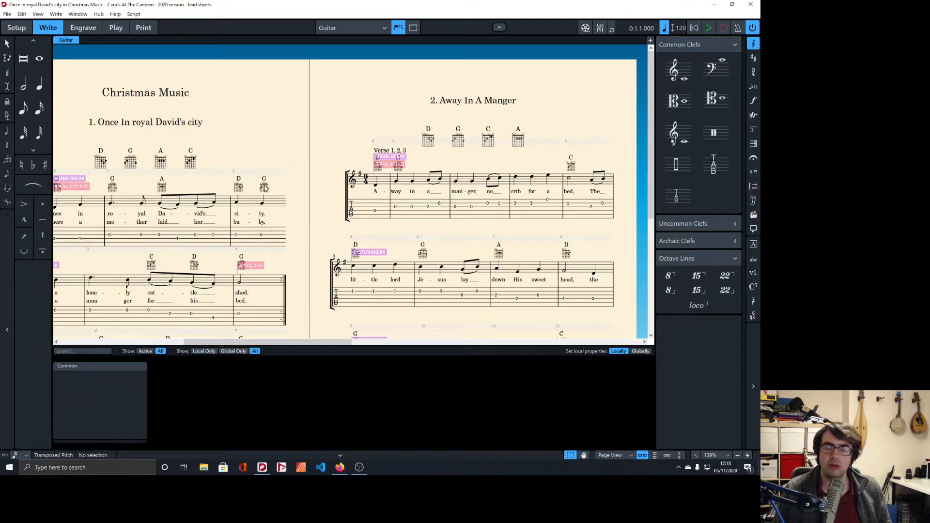
left_click(16, 28)
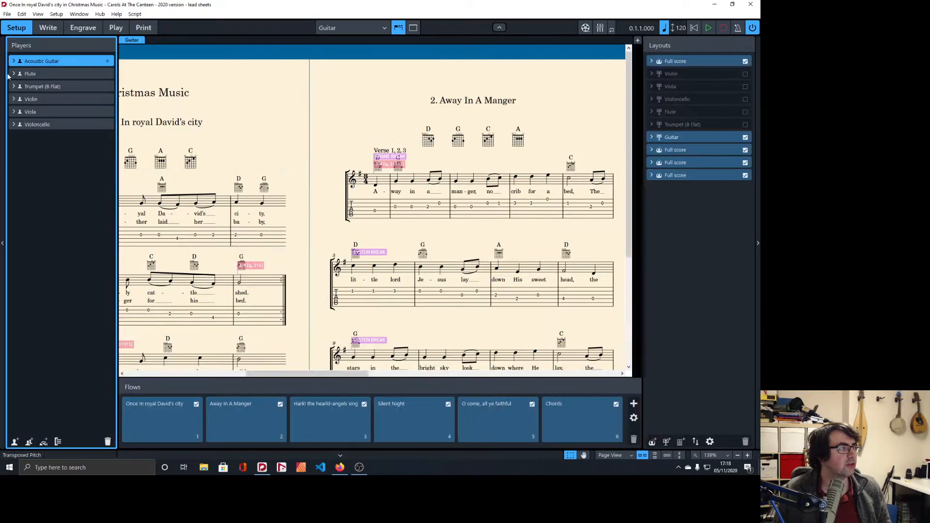
left_click(29, 442)
type("ukule")
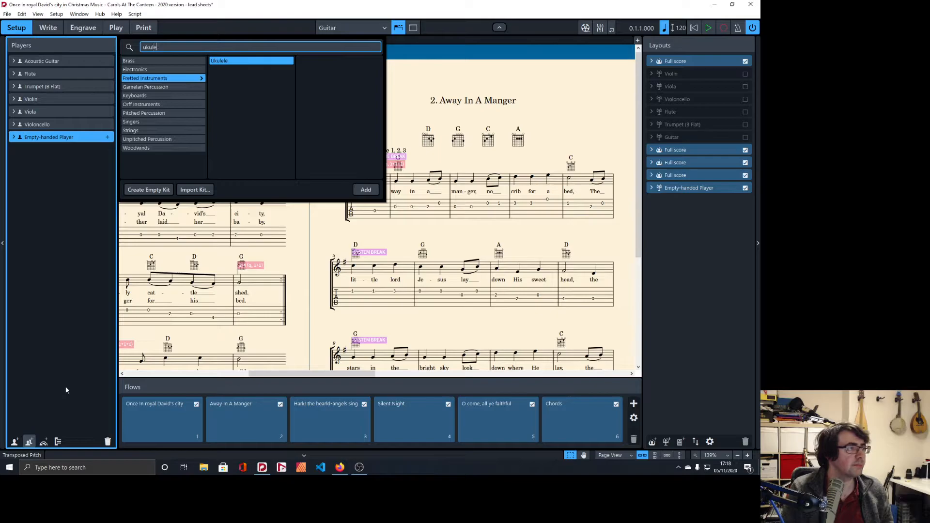
key("Return")
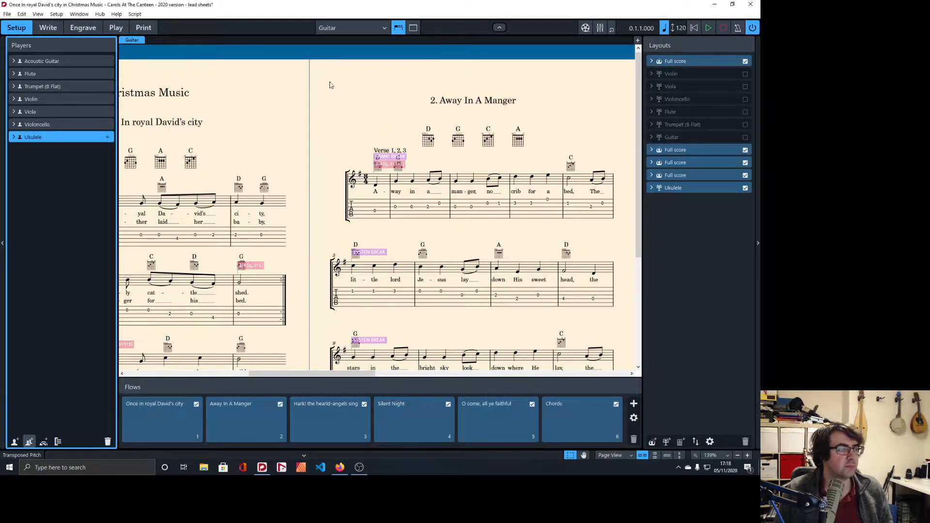
Display the Full score layout in Write mode and examine the instrument staves across the first three carols
left_click(48, 28)
scroll(173, 204, "down", 3)
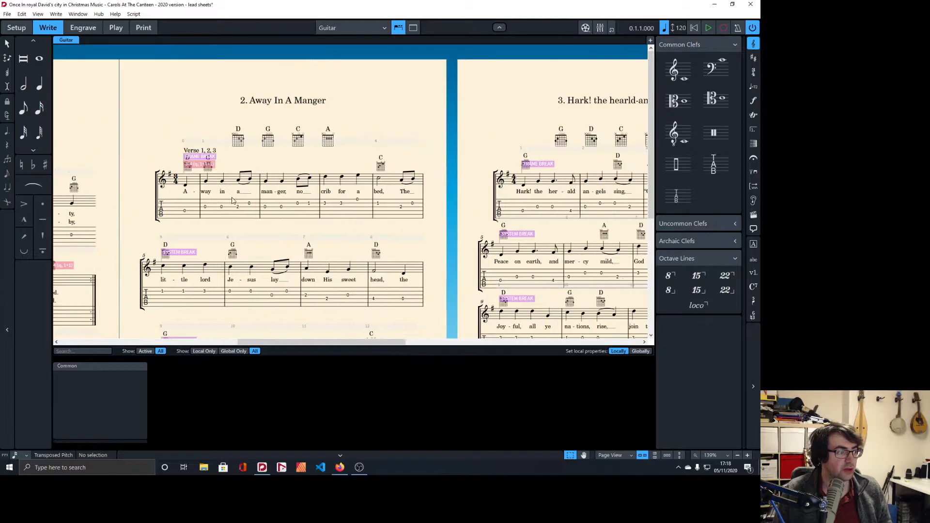
scroll(173, 204, "up", 5)
left_click(351, 28)
left_click(351, 40)
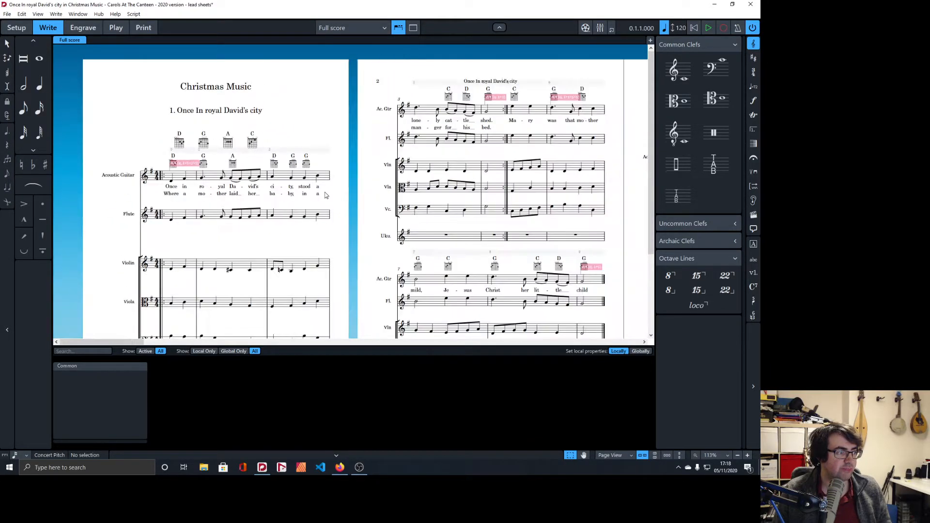
scroll(325, 195, "up", 2)
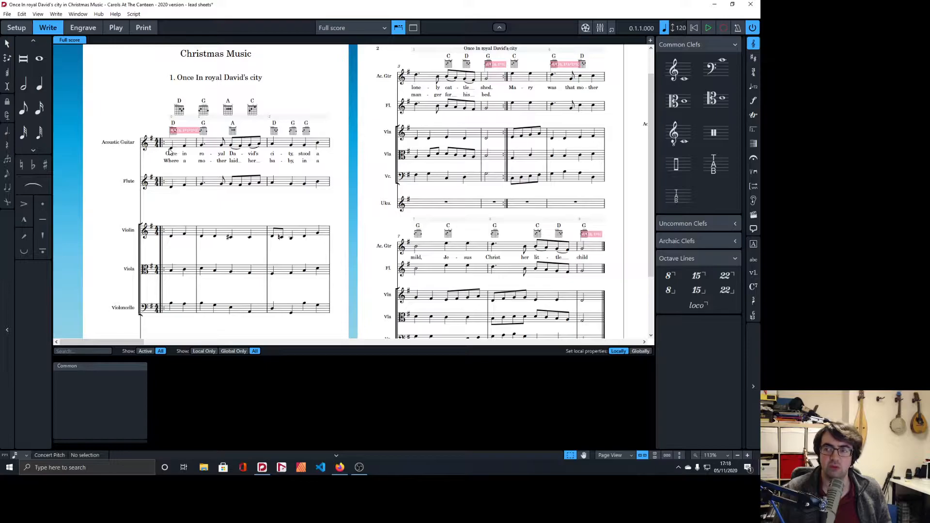
left_click(170, 148)
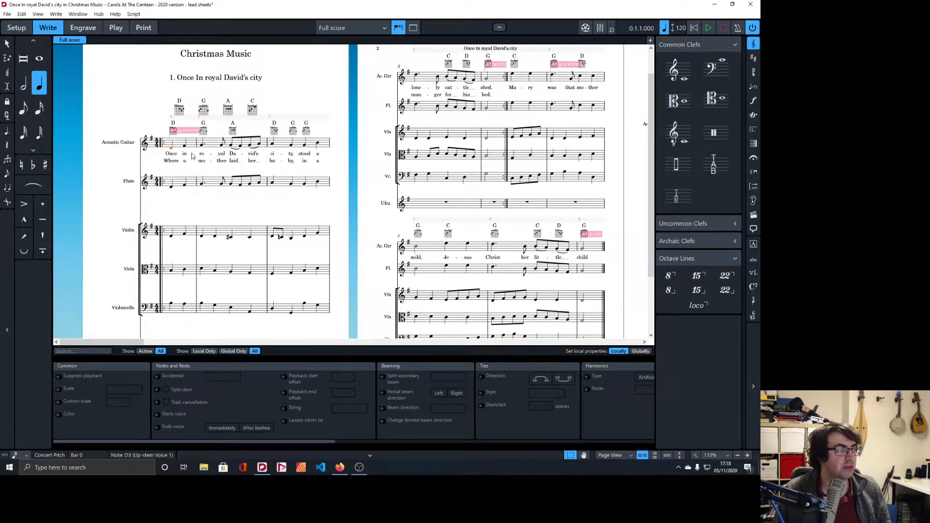
scroll(302, 166, "right", 5)
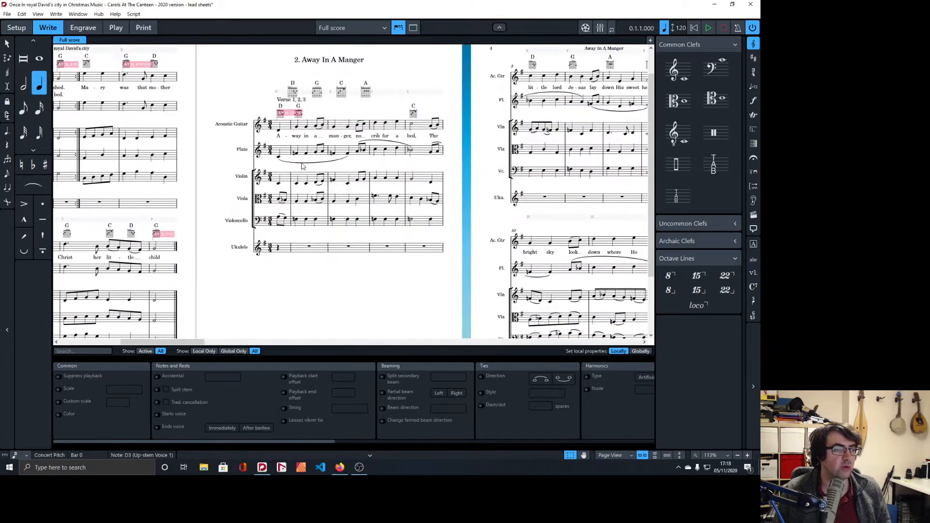
scroll(302, 166, "right", 6)
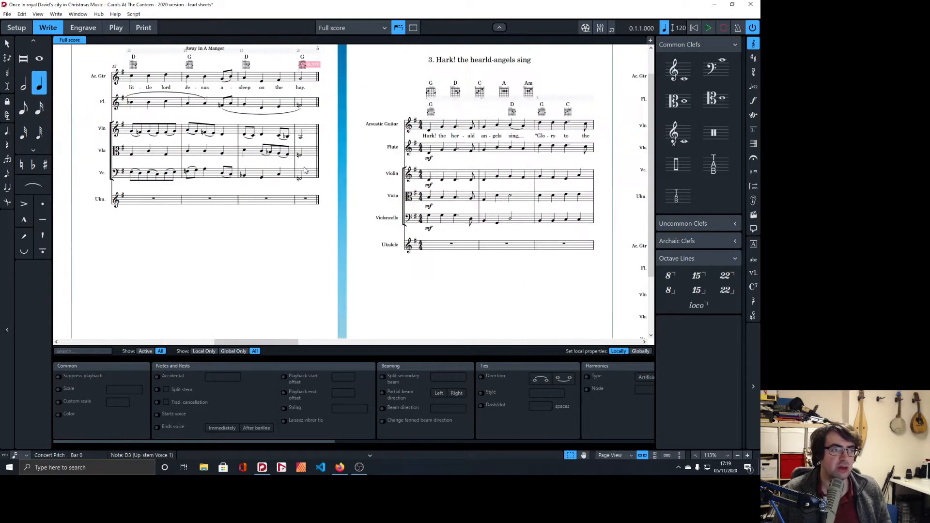
scroll(304, 170, "left", 11)
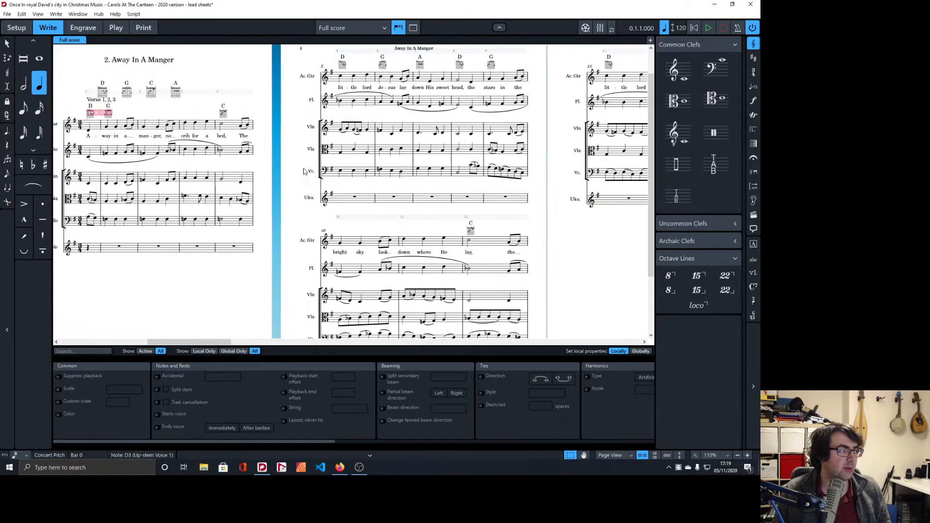
scroll(304, 171, "left", 2)
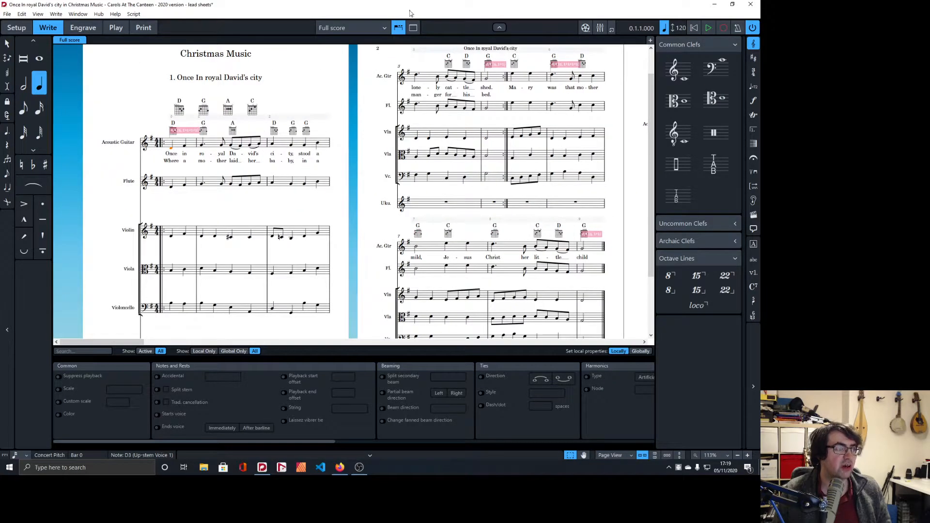
left_click(352, 27)
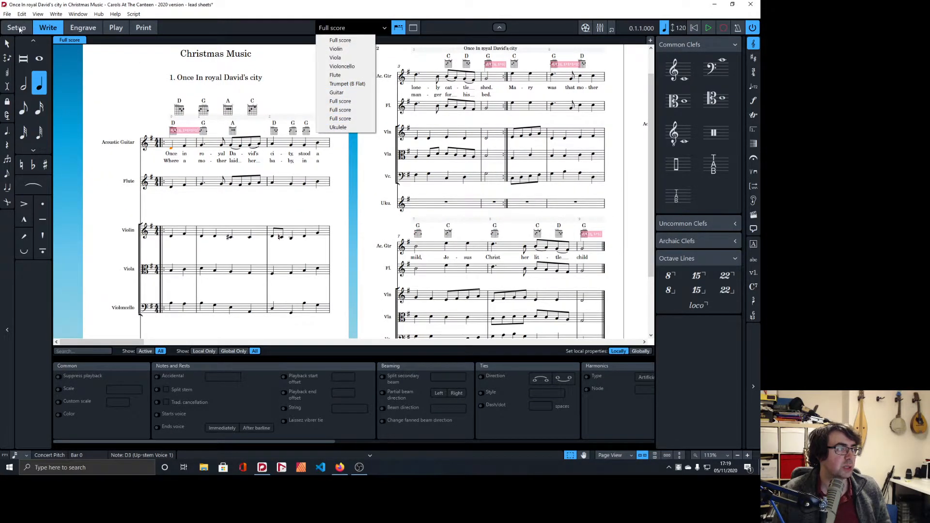
Exclude the flute, trumpet, violin, viola and violoncello from the last Full score layout in Setup mode
left_click(22, 28)
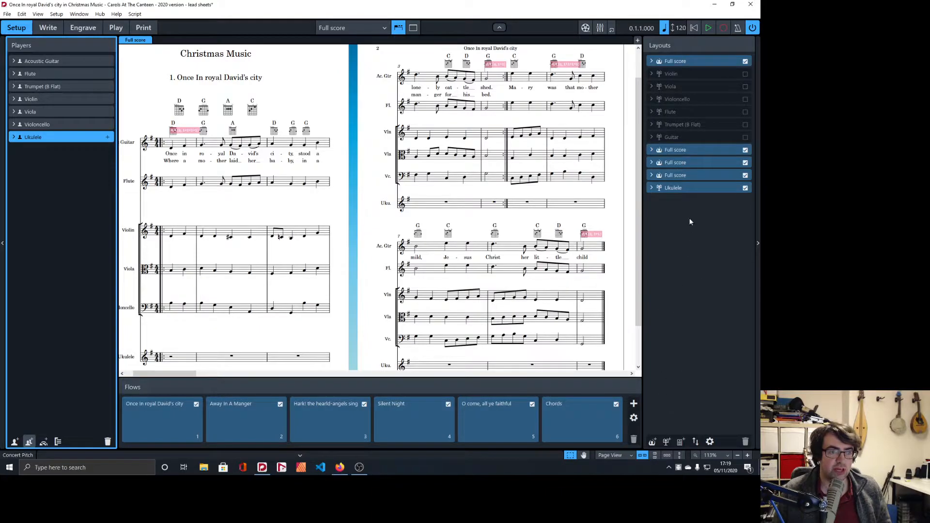
left_click(676, 177)
left_click(652, 176)
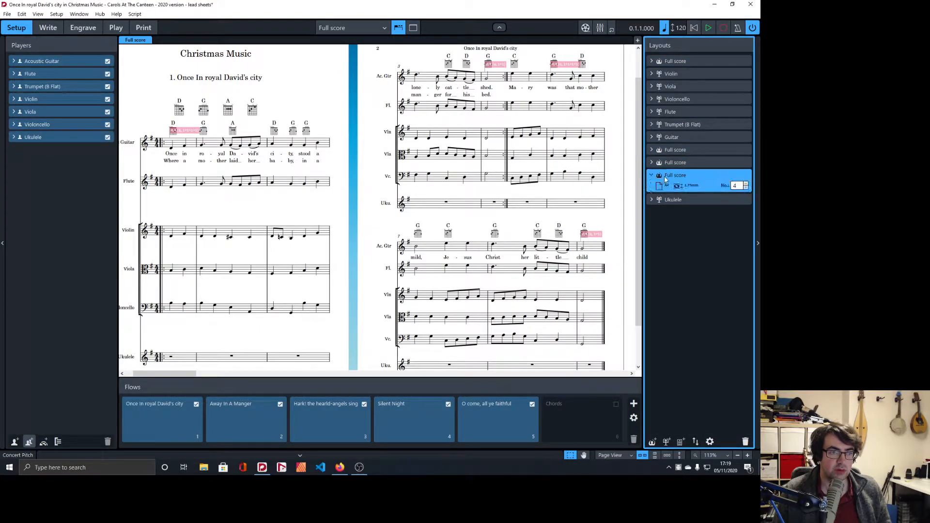
left_click(658, 179)
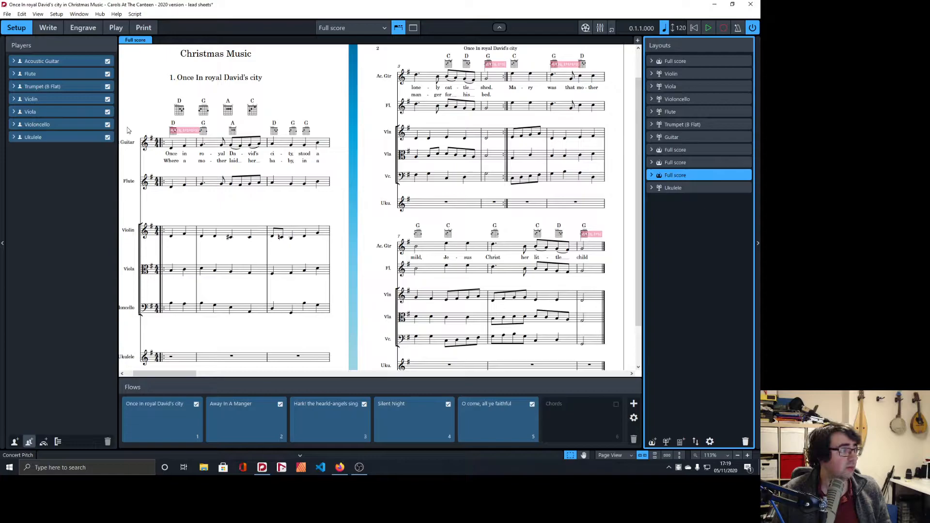
left_click(107, 73)
left_click(108, 87)
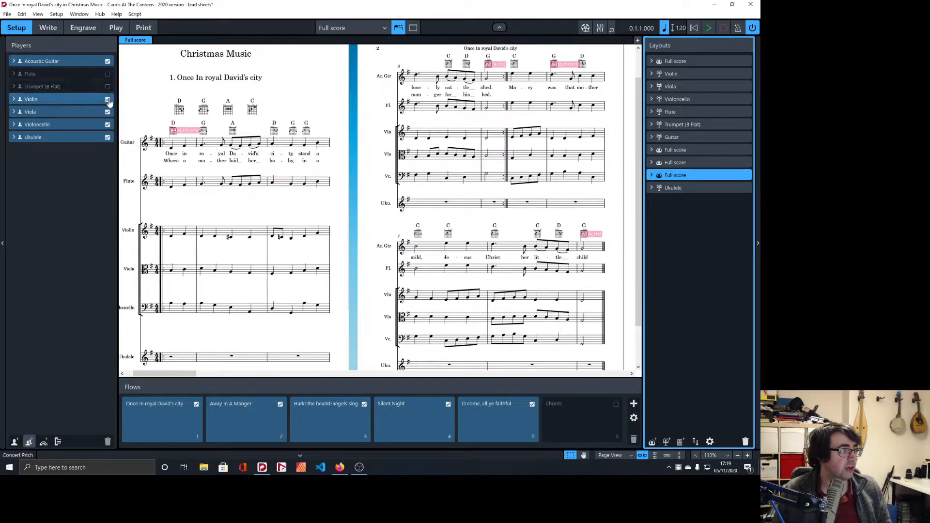
left_click(108, 99)
left_click(108, 112)
left_click(108, 124)
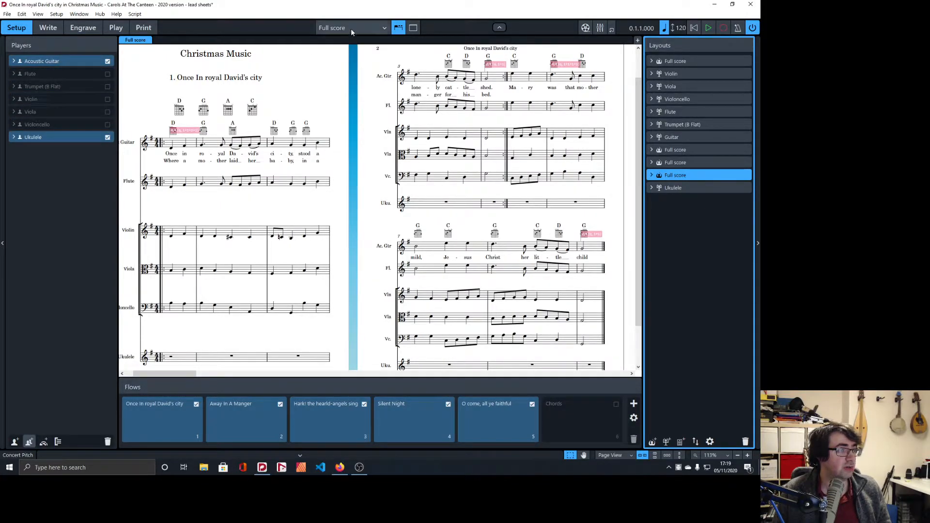
Rename the last Full score layout to "Guitar & Uke" and display that layout in Write mode
double_click(681, 177)
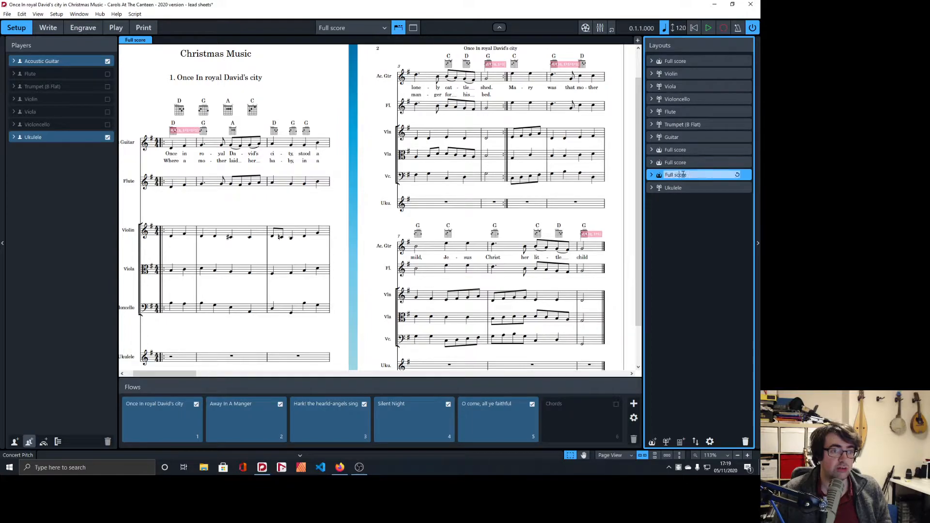
type("Guitar & Uke")
key("Return")
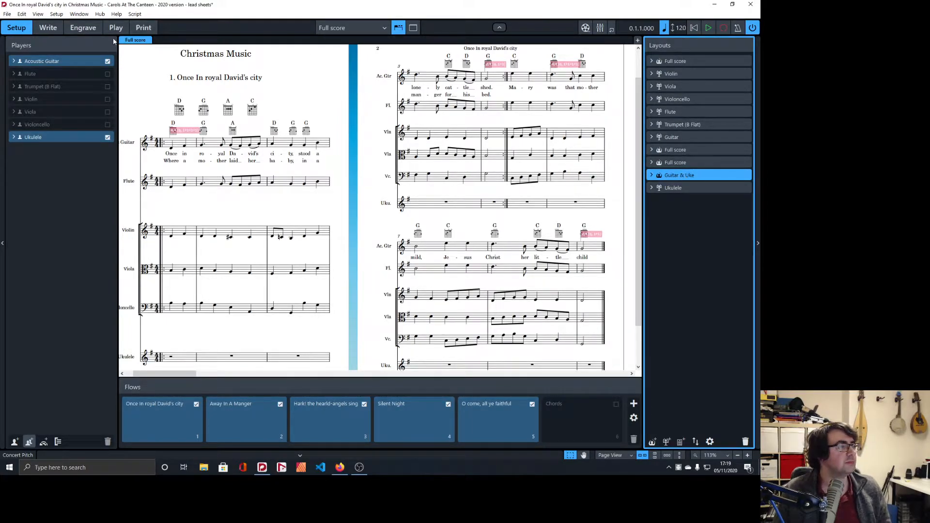
left_click(327, 29)
left_click(345, 118)
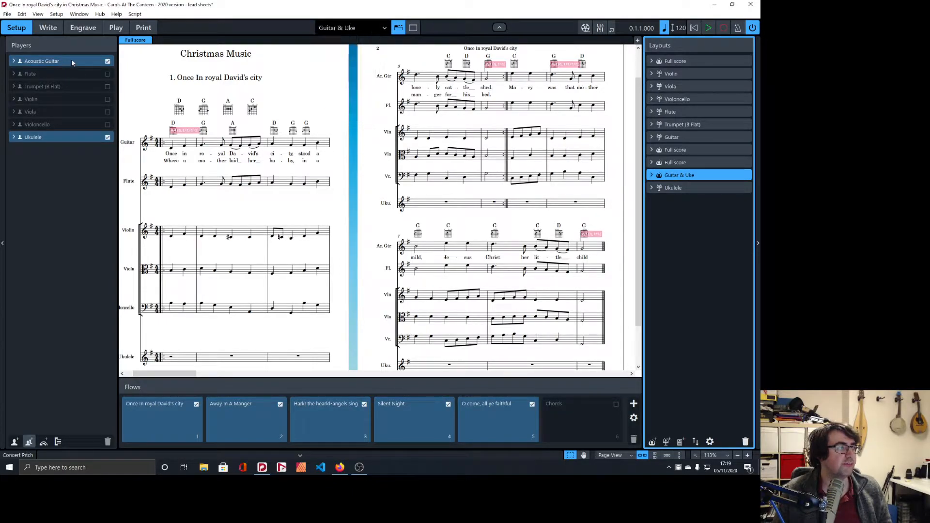
left_click(48, 27)
Copy the whole acoustic guitar melody with lyrics of Once In royal David's city onto the ukulele staff
scroll(288, 224, "down", 1)
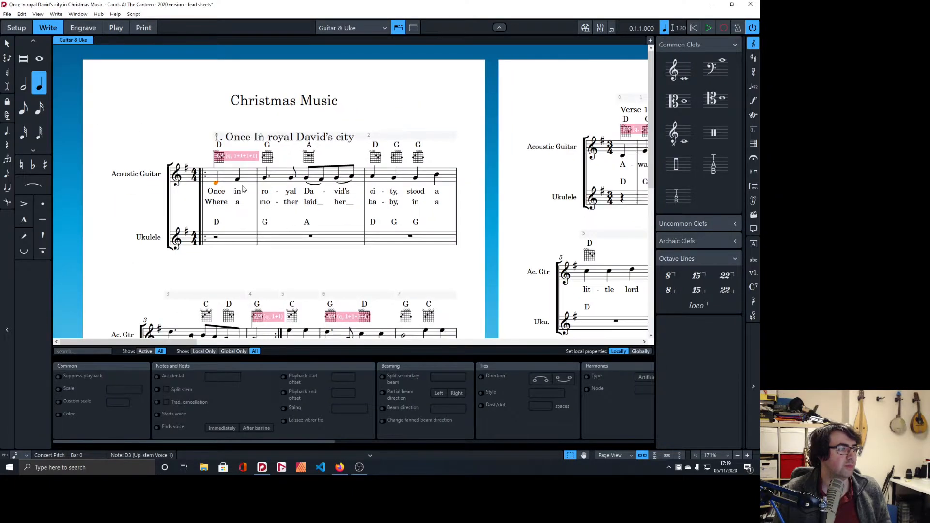
scroll(241, 185, "down", 3)
scroll(233, 164, "down", 2)
scroll(233, 163, "down", 2)
scroll(228, 164, "up", 2)
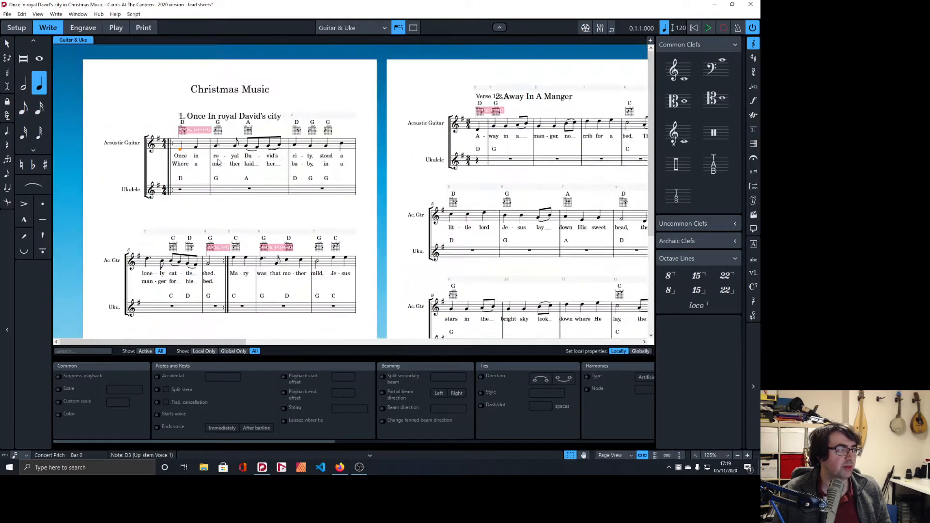
scroll(203, 194, "down", 3)
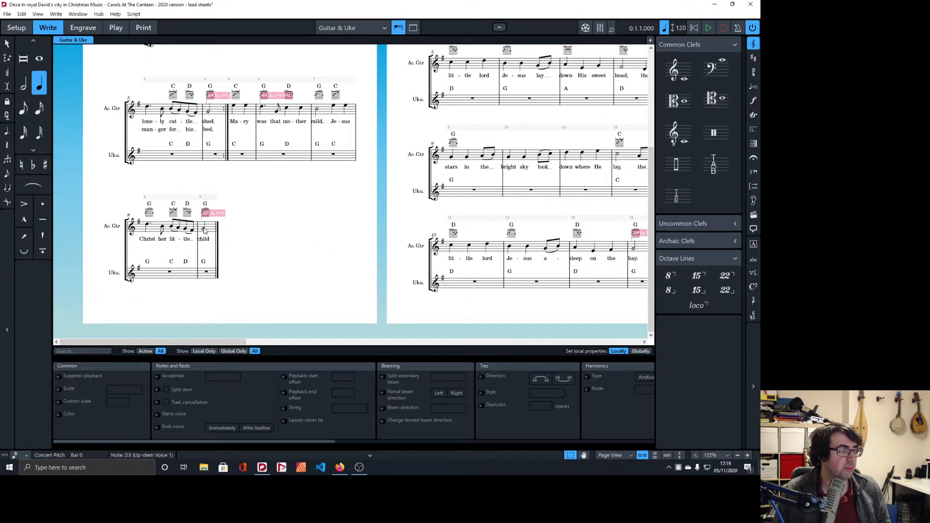
left_click(205, 231, "shift")
scroll(229, 196, "up", 3)
left_click(181, 190, "alt")
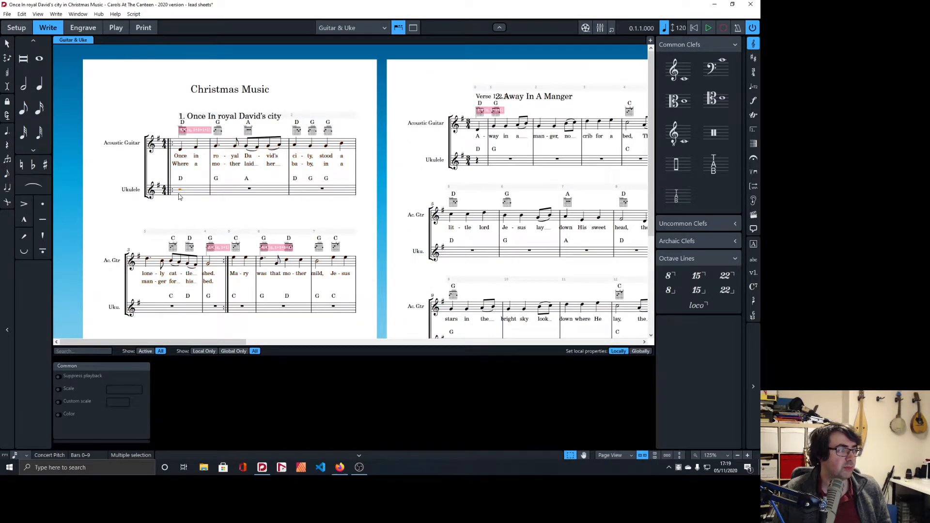
scroll(237, 206, "right", 3)
scroll(237, 206, "left", 3)
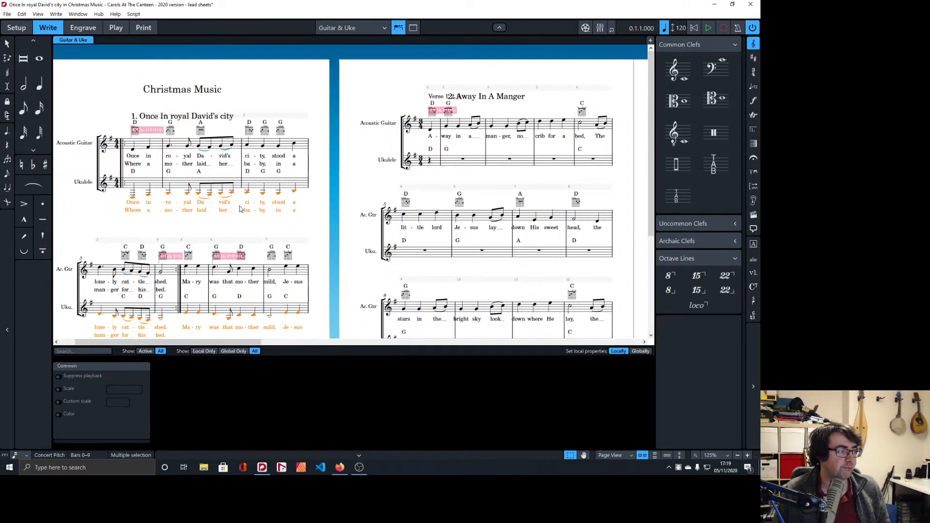
key("Up")
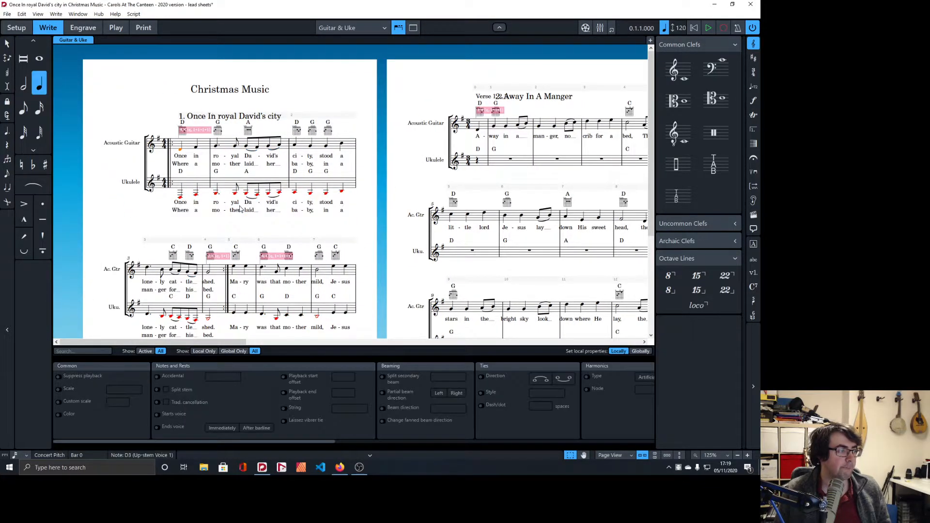
Copy the acoustic guitar melody and lyrics of Away In A Manger onto the ukulele staff from the pickup bar
scroll(241, 209, "down", 3)
scroll(240, 208, "right", 5)
scroll(241, 208, "up", 3)
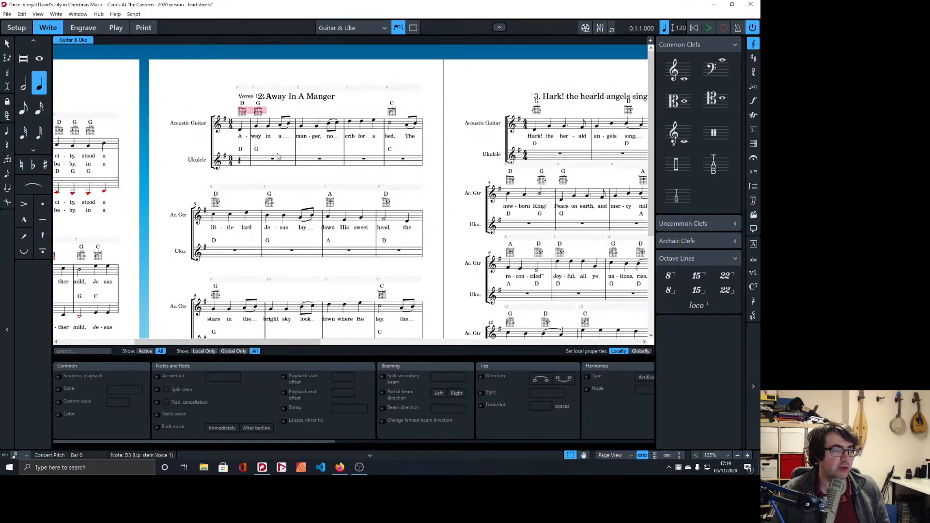
left_click(241, 130)
scroll(433, 253, "down", 3)
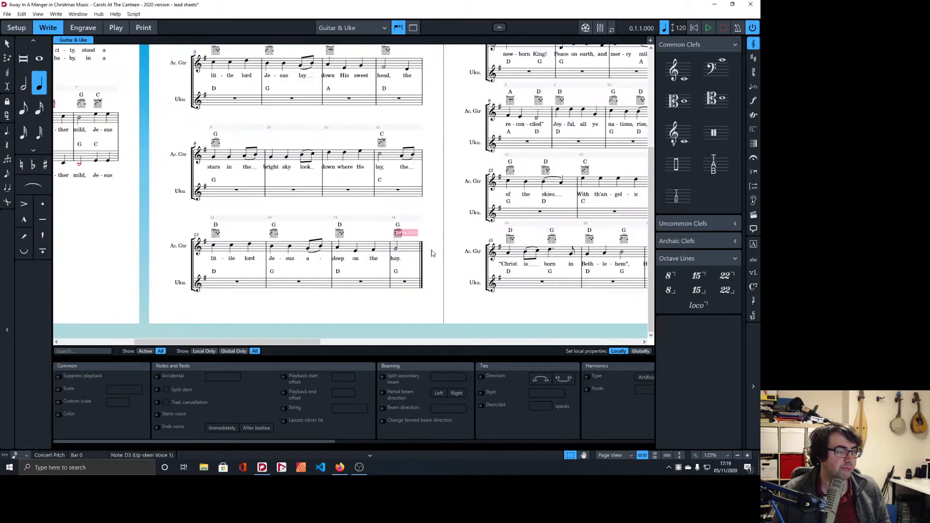
left_click(397, 250, "shift")
scroll(358, 231, "up", 2)
left_click(239, 127)
key("ctrl+v")
scroll(326, 158, "right", 4)
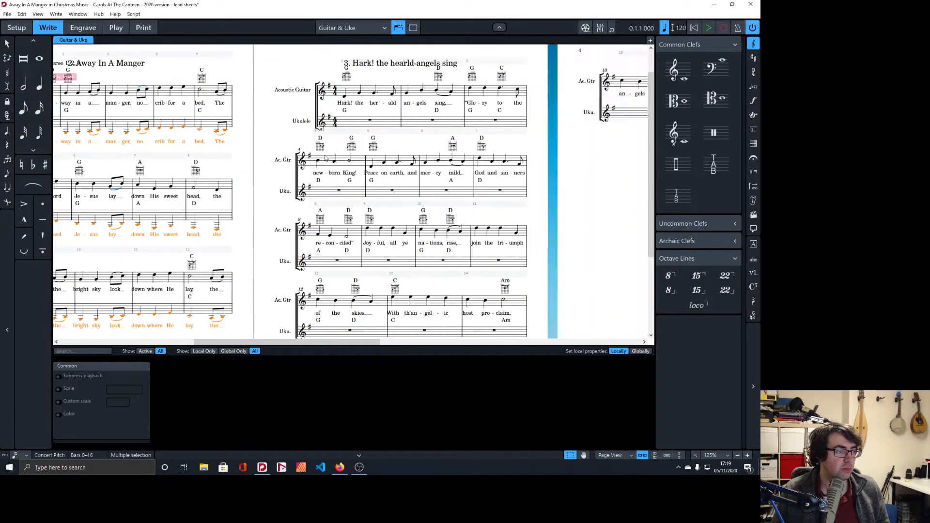
Copy the full guitar melody and lyrics of the third carol, Hark! the hearld-angels sing, onto the ukulele staff
left_click(345, 97)
scroll(483, 212, "down", 2)
scroll(510, 254, "up", 2)
scroll(511, 234, "right", 2)
scroll(511, 235, "right", 3)
left_click(474, 101, "shift")
scroll(400, 131, "left", 2)
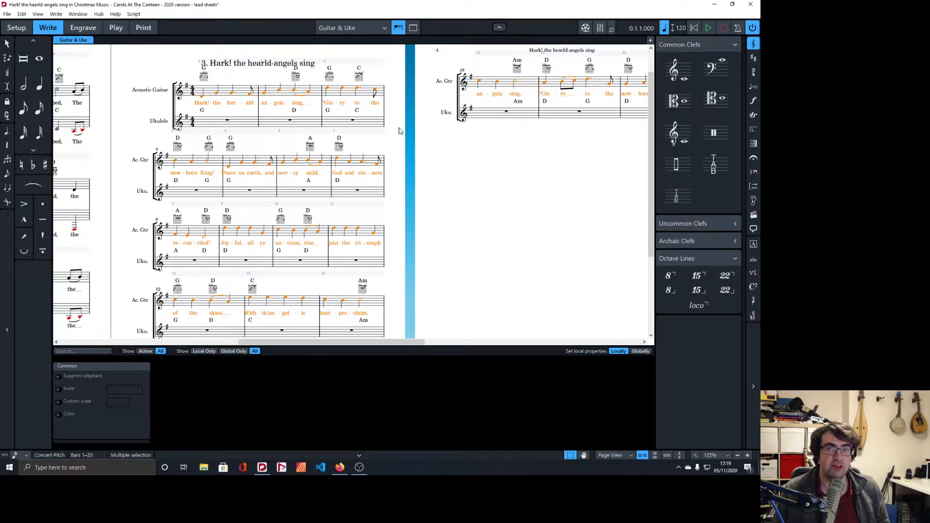
left_click(211, 122, "alt")
scroll(439, 95, "right", 5)
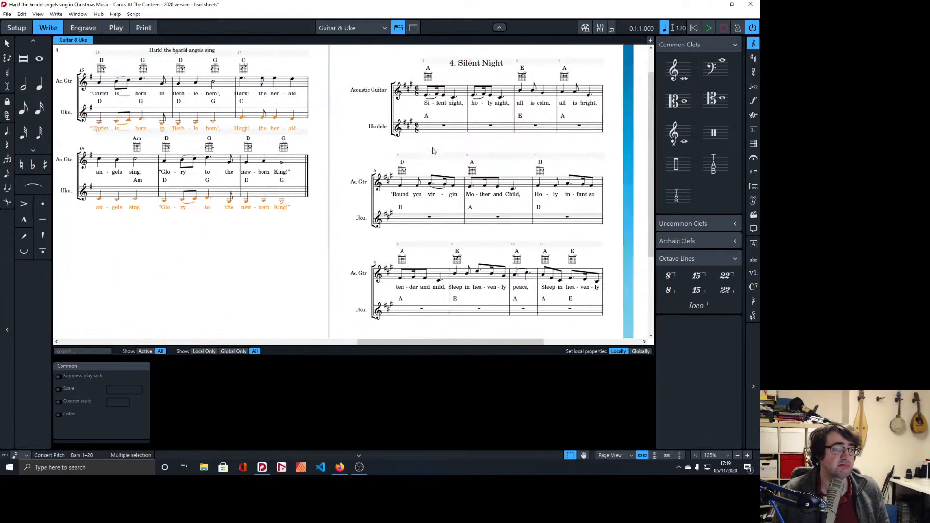
Copy the guitar melody and lyrics of Silent Night, bars 1 to 12, onto the ukulele staff
scroll(439, 95, "right", 2)
left_click(331, 95)
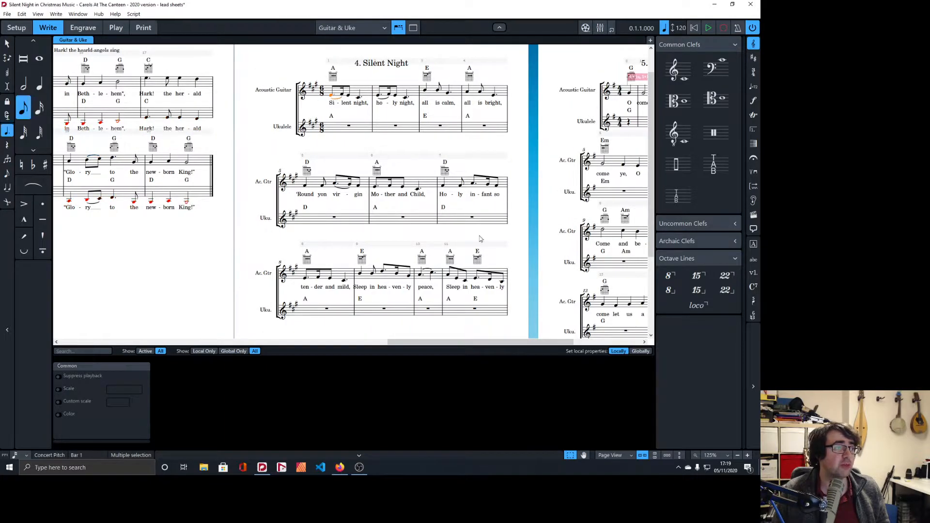
scroll(501, 282, "down", 3)
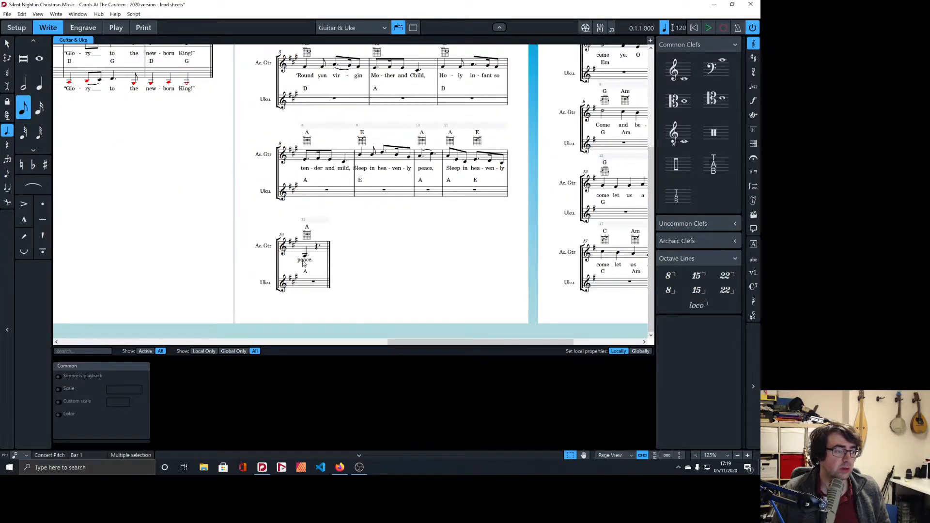
left_click(304, 262, "shift")
scroll(339, 230, "up", 4)
left_click(339, 164, "alt")
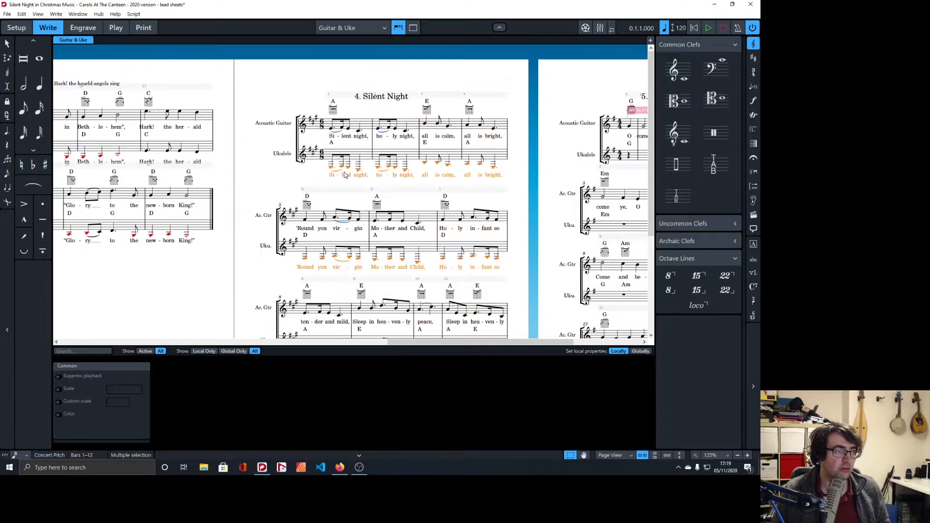
Copy the guitar melody and lyrics of O come, all ye faithful, through bar 20, onto the ukulele staff
scroll(339, 165, "right", 4)
left_click(413, 128)
scroll(414, 128, "down", 4)
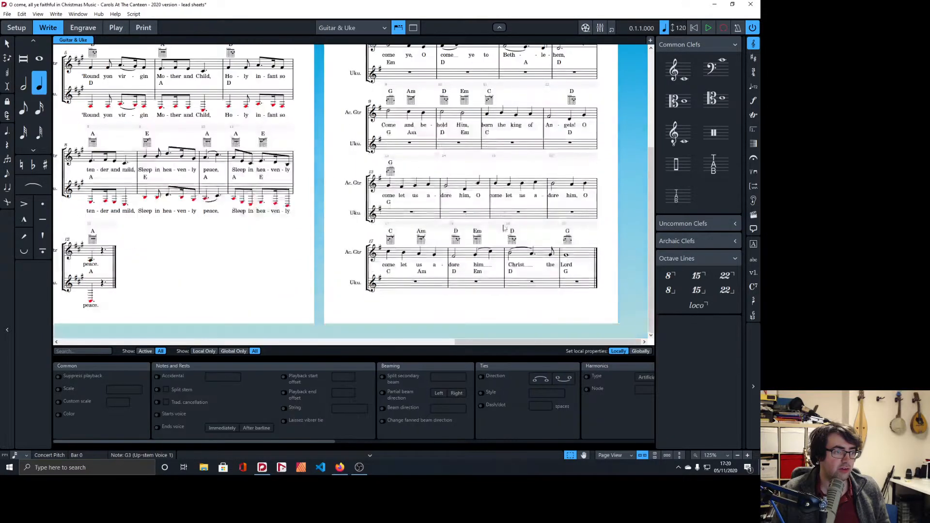
left_click(565, 257, "shift")
scroll(508, 232, "up", 4)
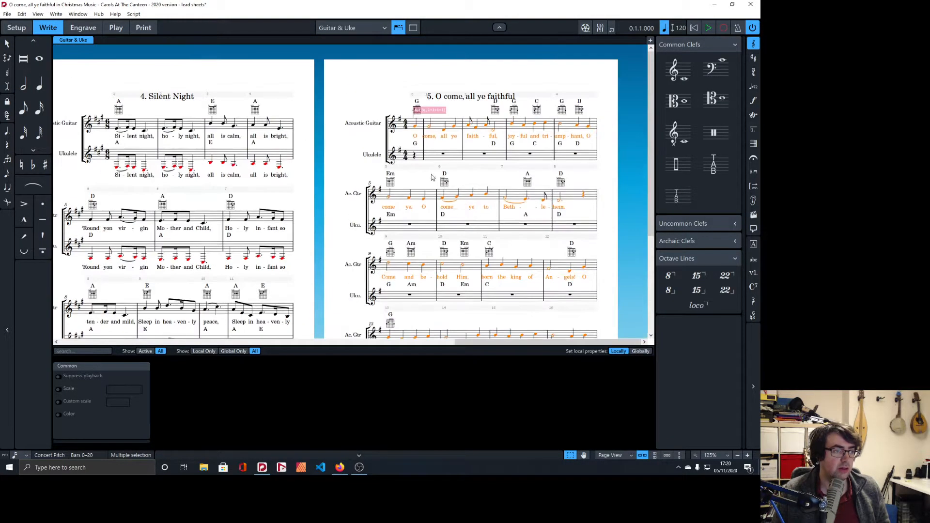
left_click(416, 158, "alt")
Display the Ukulele part layout and examine the range of the copied melodies across all the carols
scroll(420, 201, "left", 14)
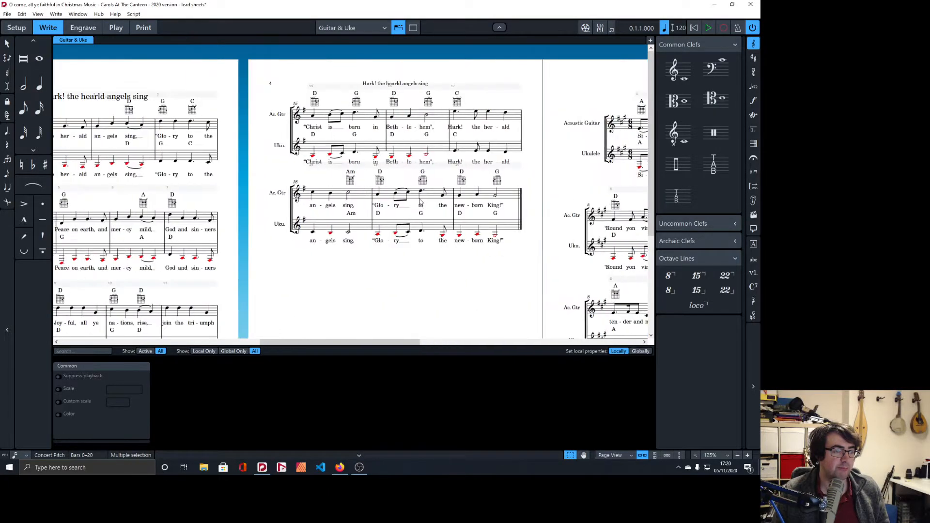
scroll(420, 201, "left", 10)
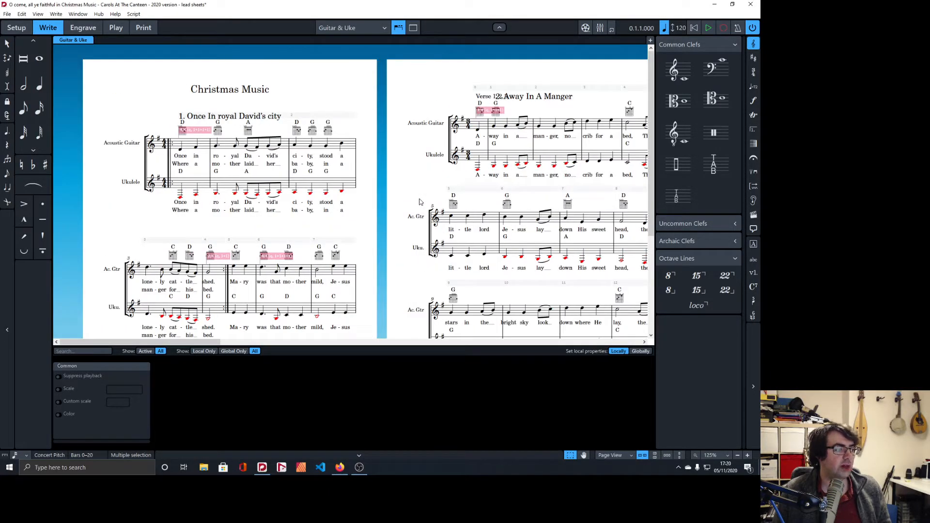
left_click(384, 31)
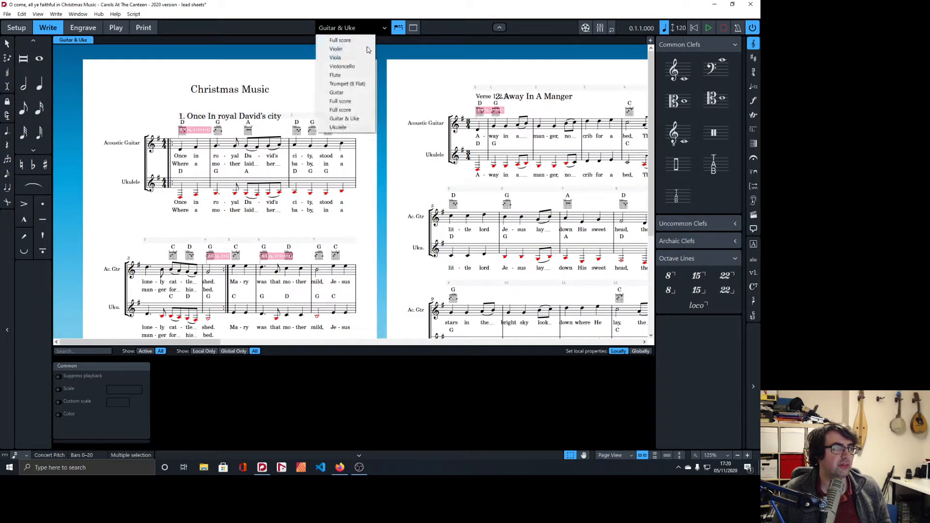
left_click(339, 127)
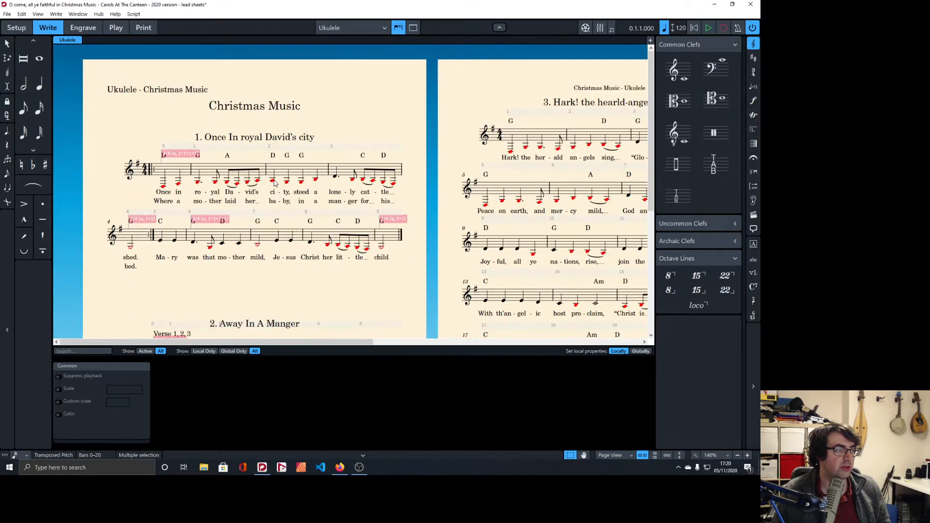
left_click(166, 111)
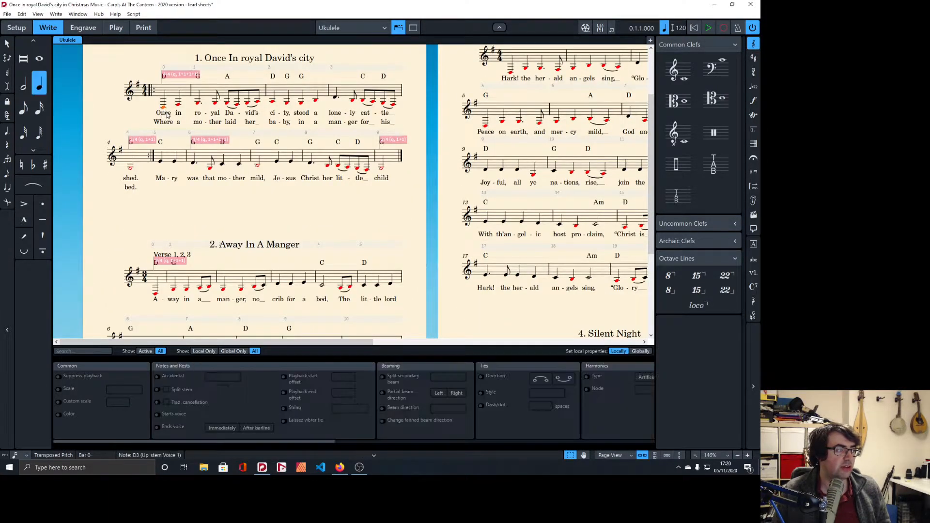
scroll(339, 129, "right", 7)
scroll(436, 154, "down", 5)
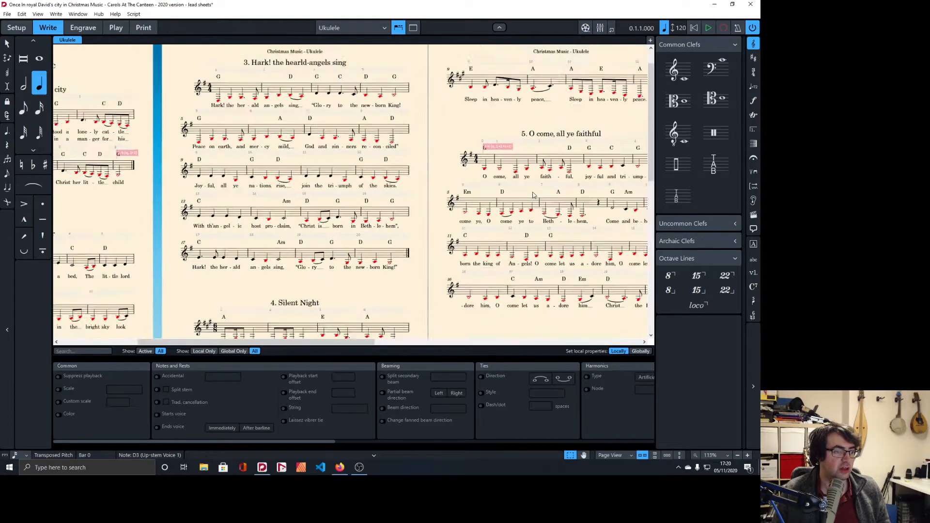
scroll(539, 207, "down", 1)
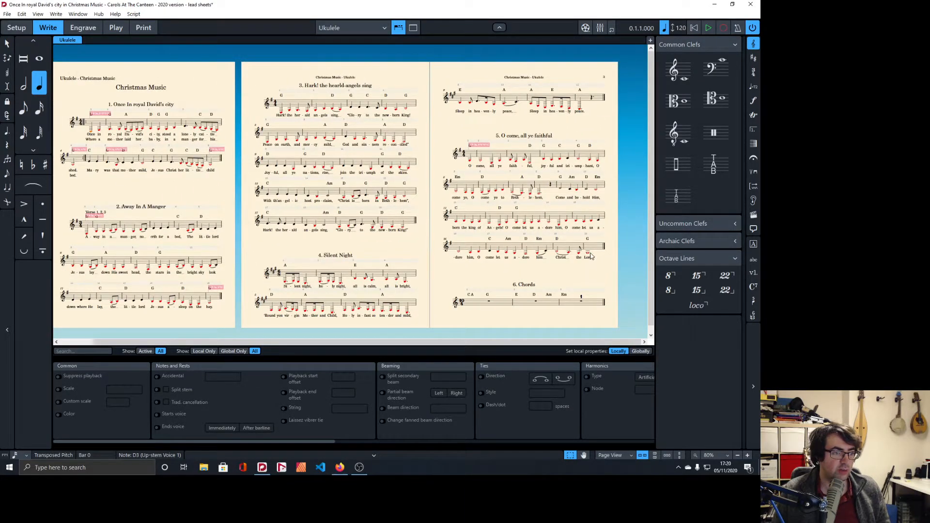
Select the ukulele melody of Once In royal David's city to the end of the flow and raise it one octave
left_click(589, 257)
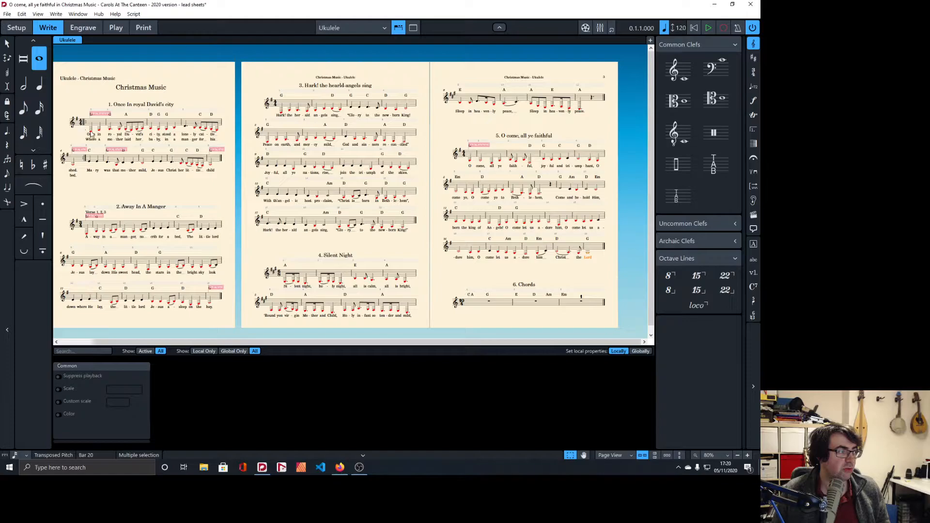
left_click(91, 135)
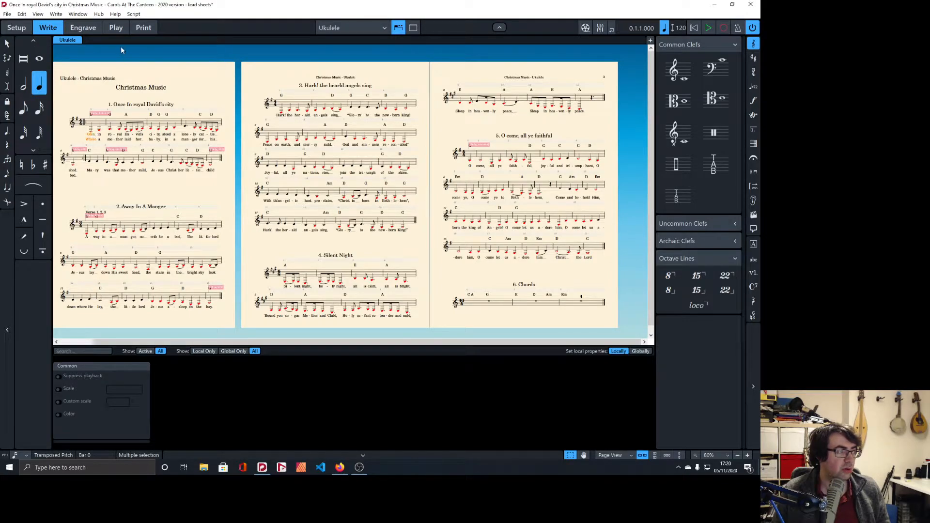
left_click(90, 130)
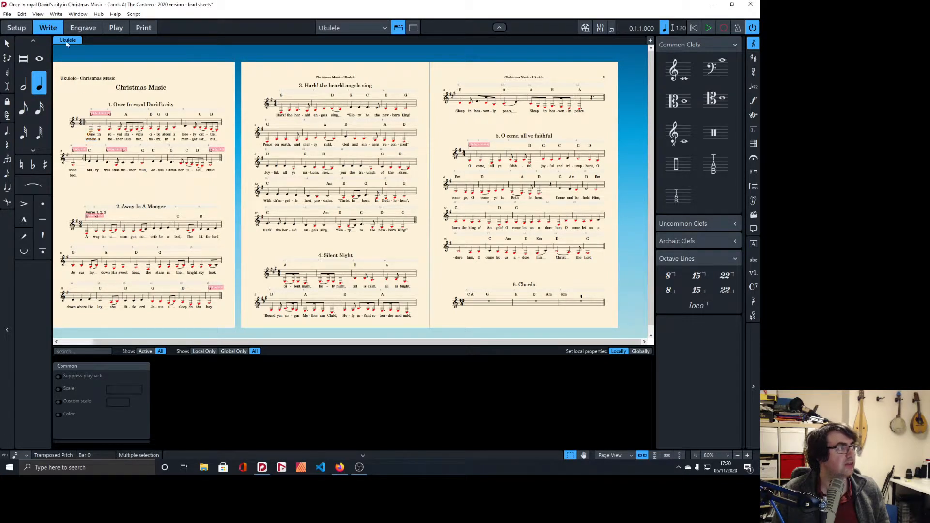
left_click(21, 14)
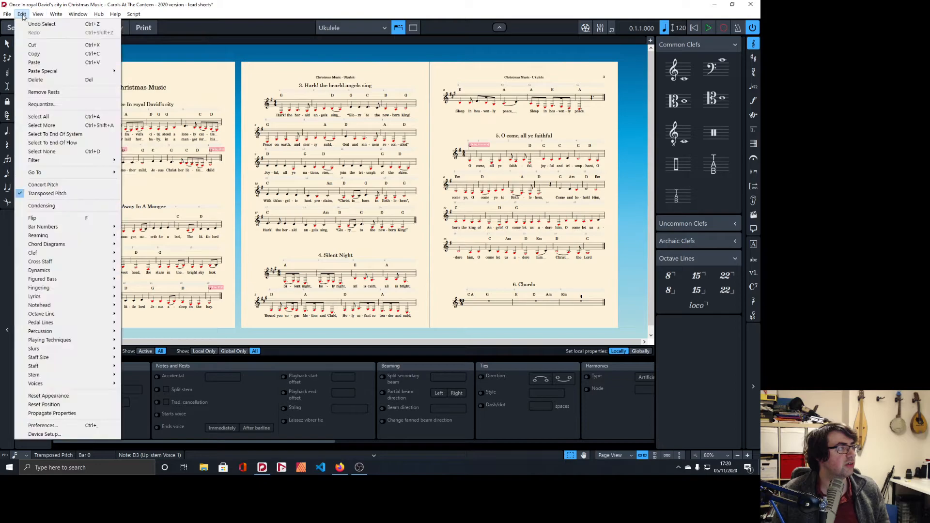
left_click(81, 118)
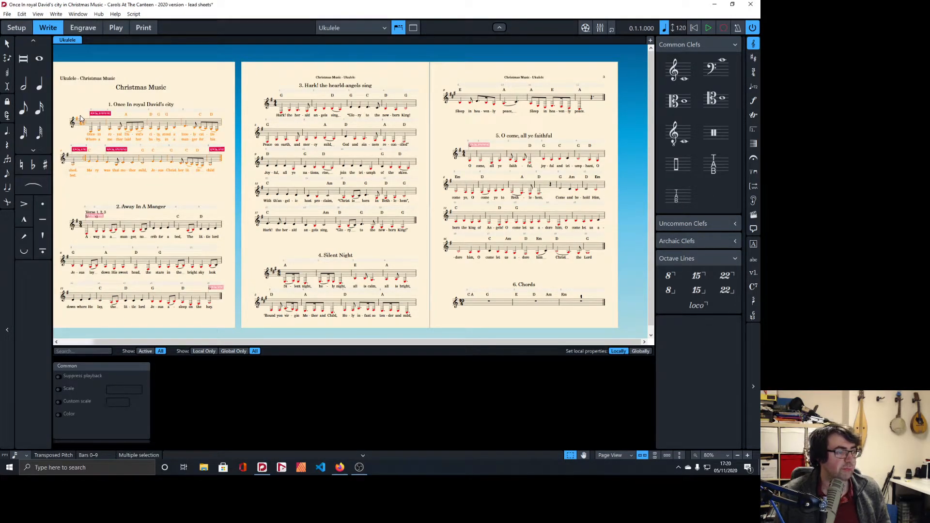
key("ctrl+alt+Up")
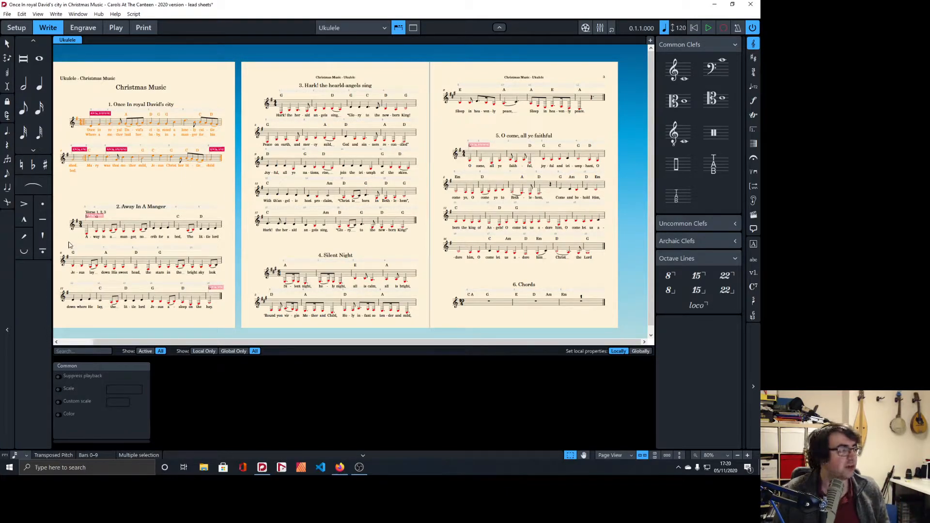
Raise the entire ukulele melody of Away In A Manger by one octave
left_click(87, 236)
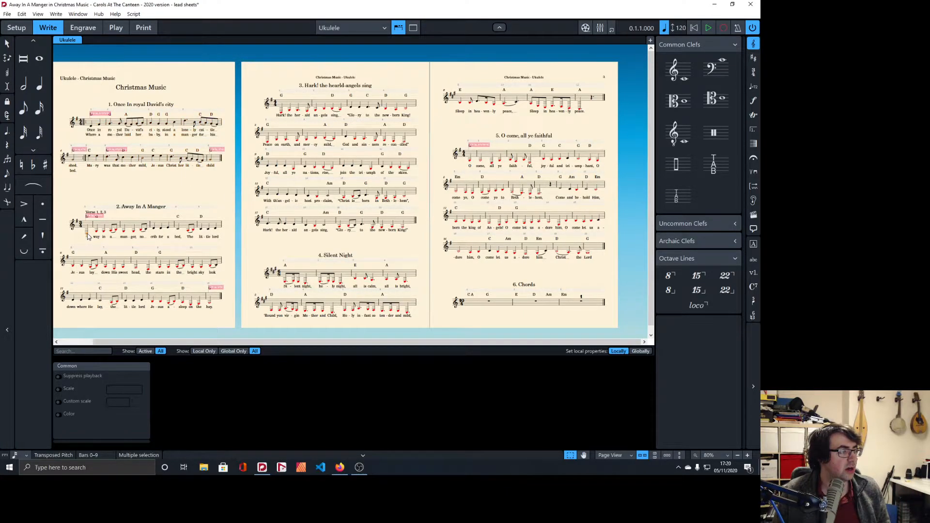
left_click(211, 304, "shift")
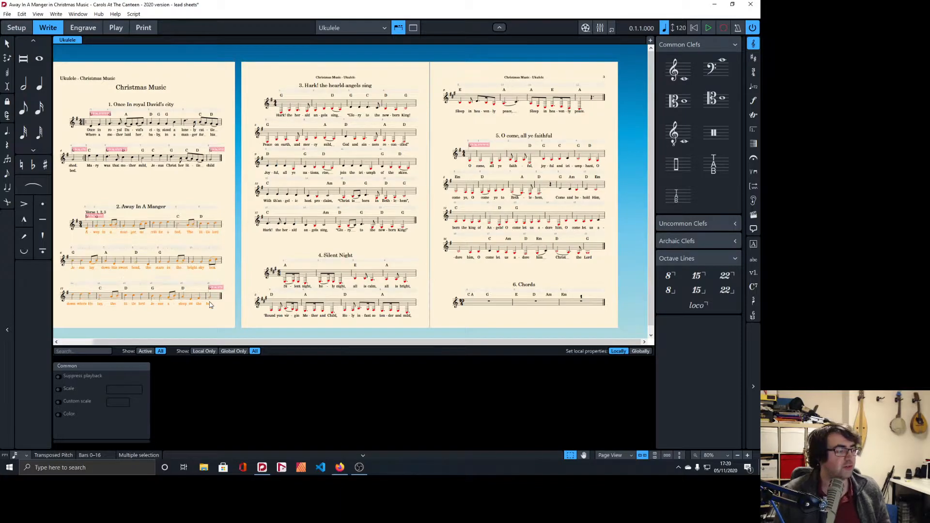
Raise the entire ukulele melodies of the Hark! carol, Silent Night and O come, all ye faithful by one octave
left_click(283, 115)
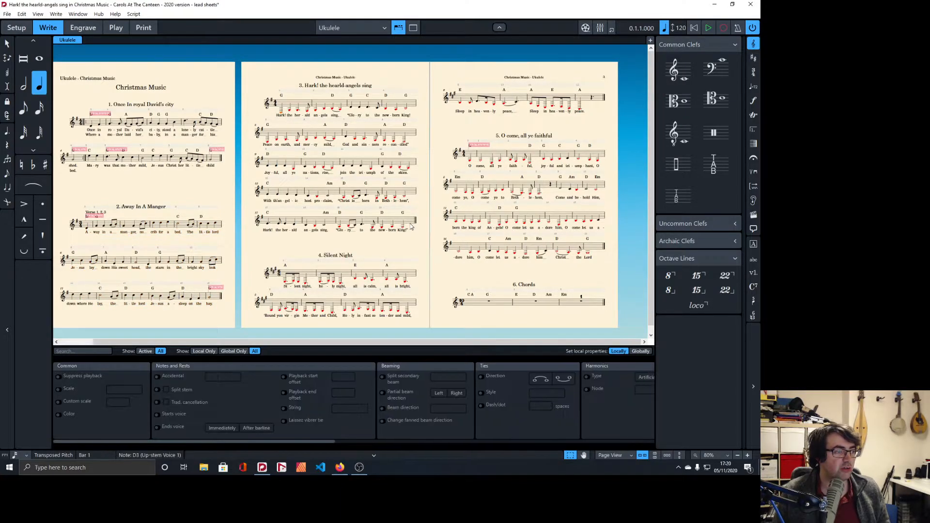
left_click(405, 229, "shift")
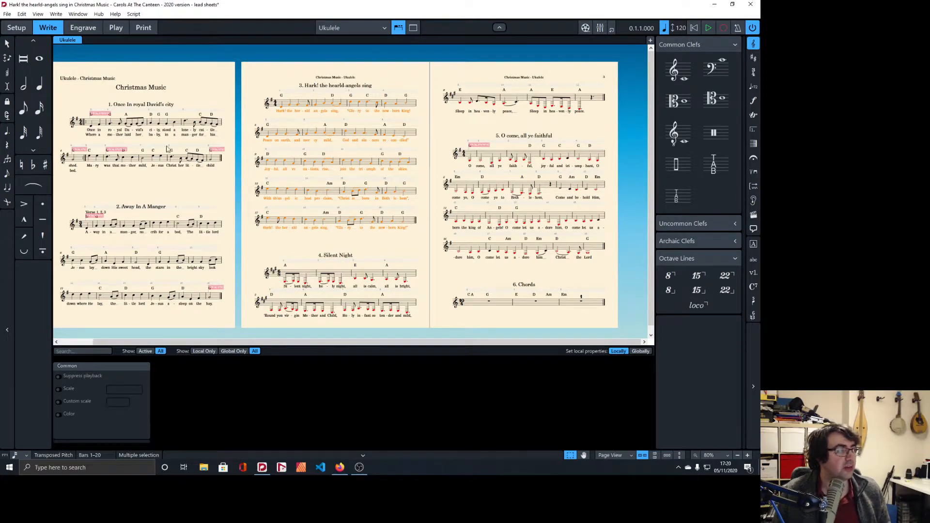
left_click(287, 282)
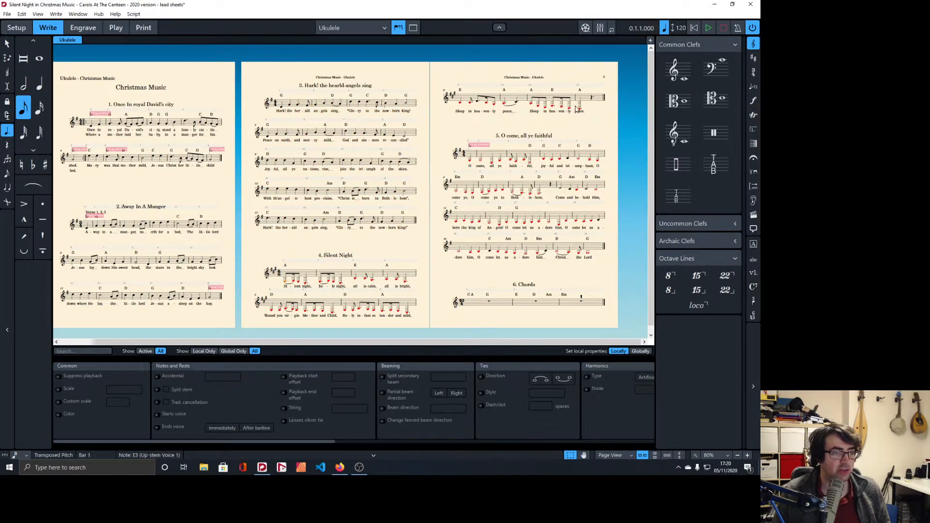
left_click(580, 111, "shift")
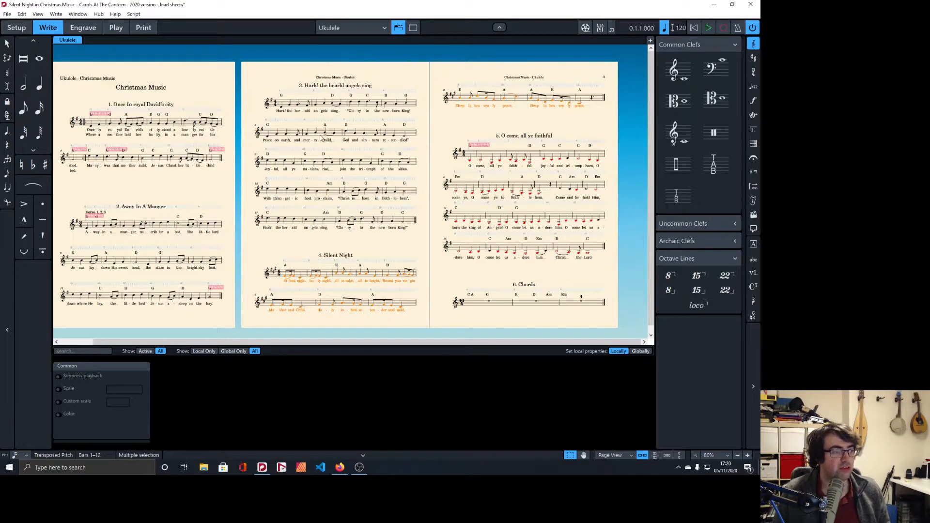
left_click(471, 165)
left_click(589, 257, "shift")
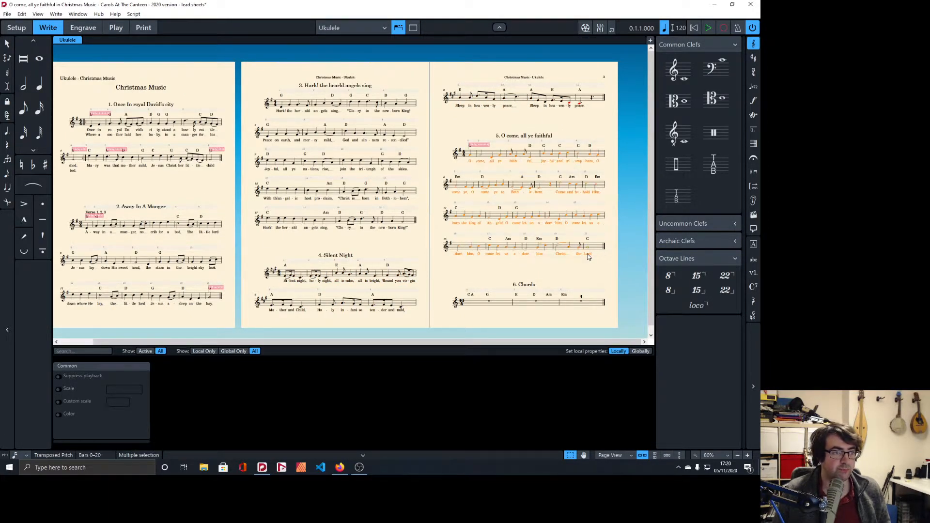
left_click(16, 28)
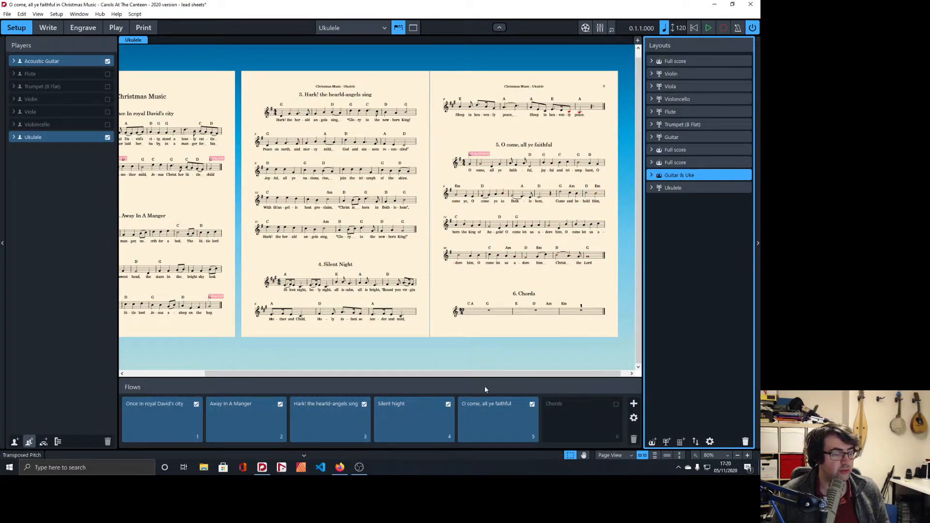
left_click(48, 28)
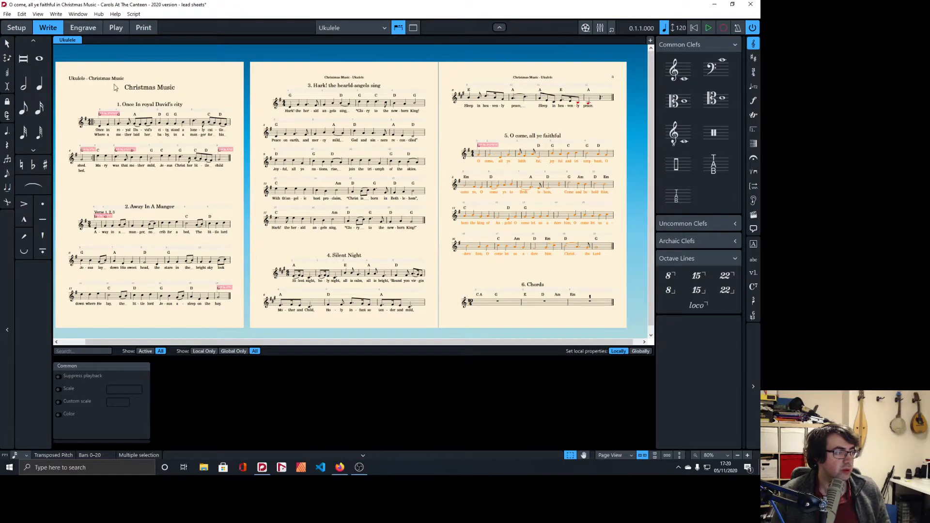
Show both notation and tablature for Acoustic Guitar and Ukulele in the Ukulele layout's options and apply it
key("ctrl+shift+l")
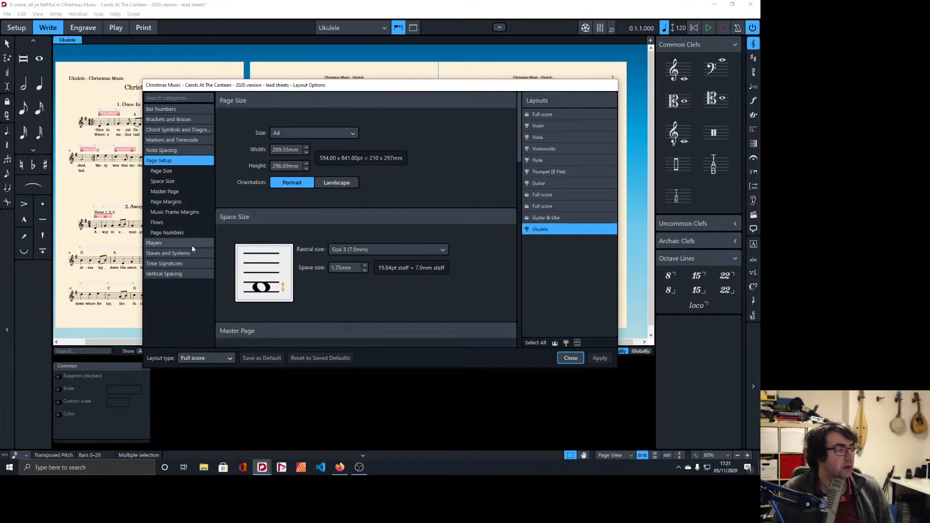
left_click(176, 98)
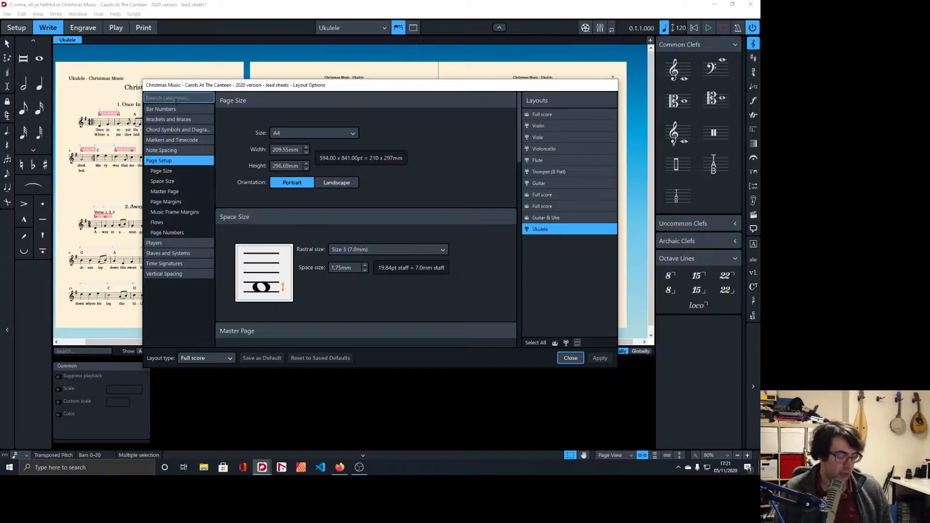
type("fret")
left_click(177, 120)
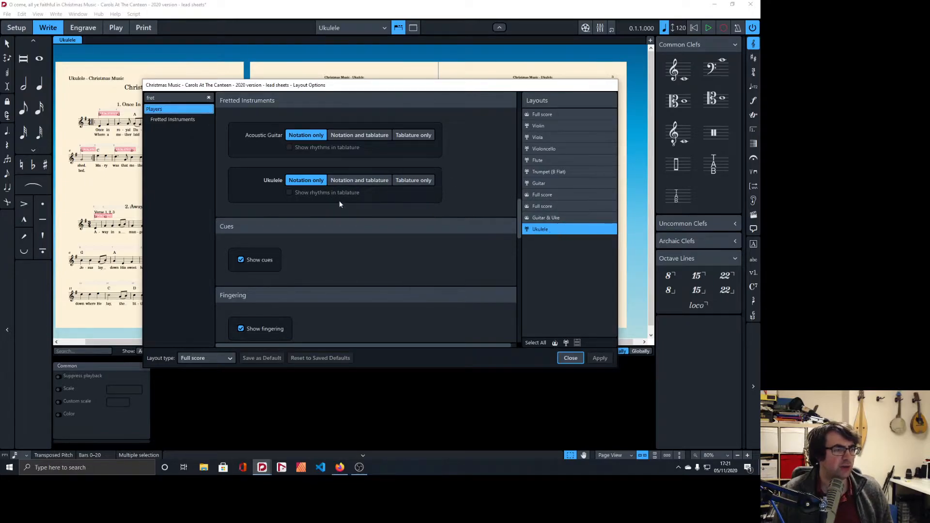
left_click(363, 180)
left_click(382, 135)
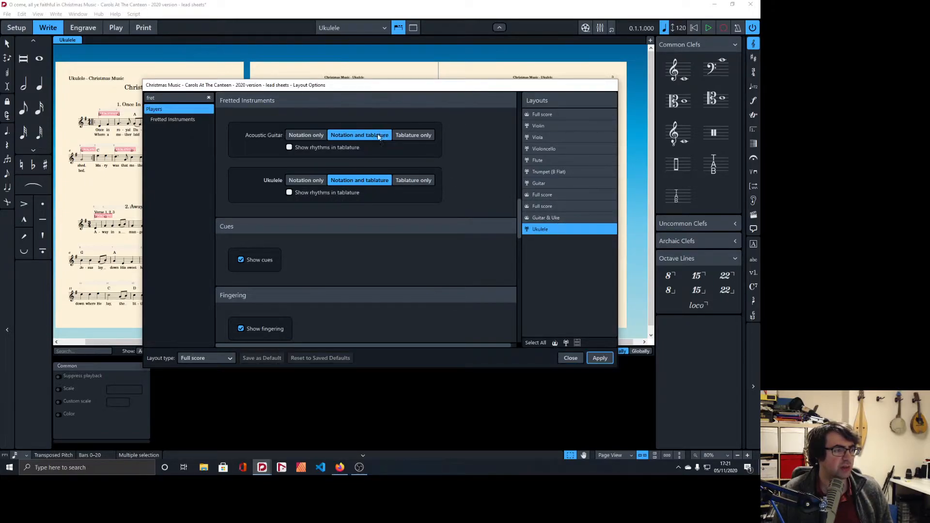
left_click(599, 358)
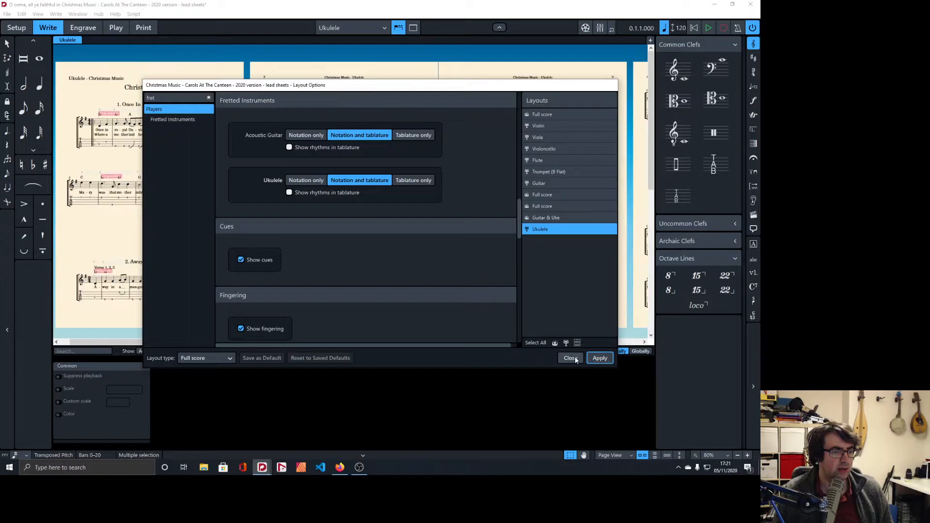
Set new flows in the Ukulele layout to always start on a new page and apply the change
left_click(209, 98)
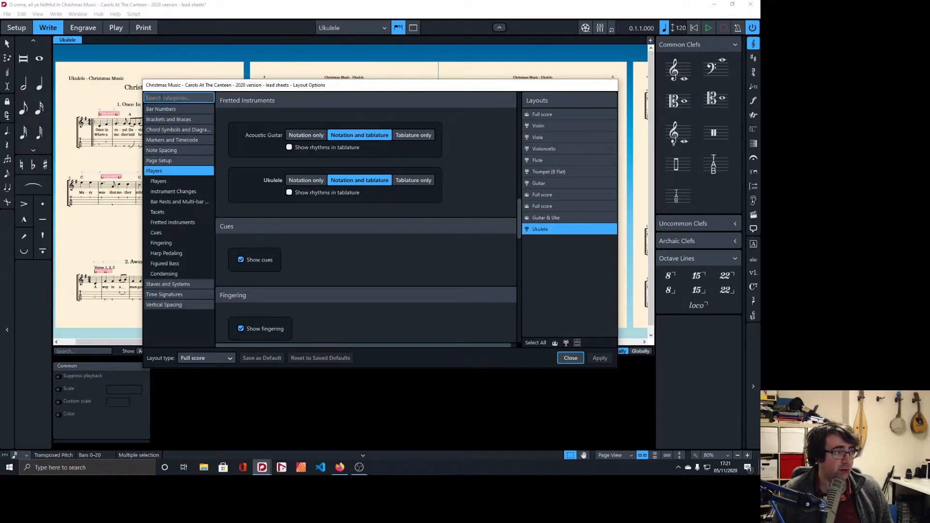
left_click(177, 151)
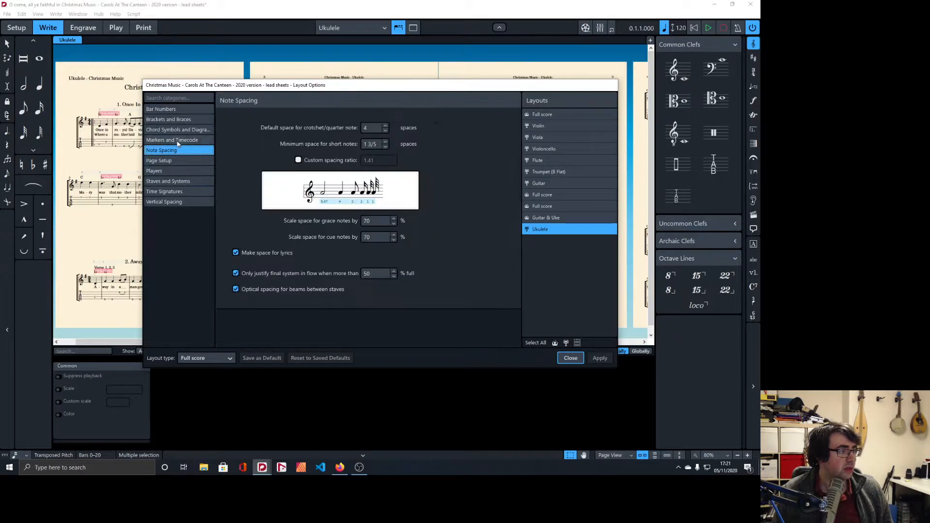
left_click(175, 140)
left_click(189, 183)
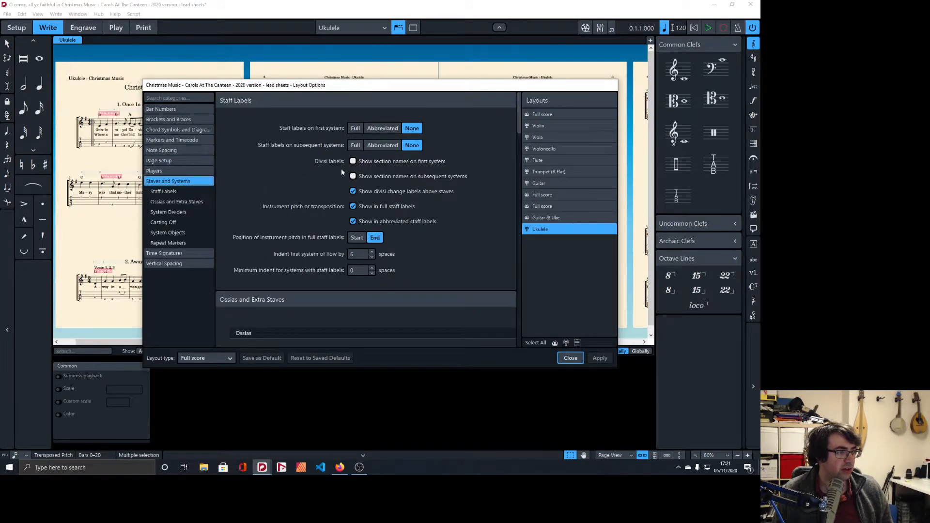
left_click(164, 97)
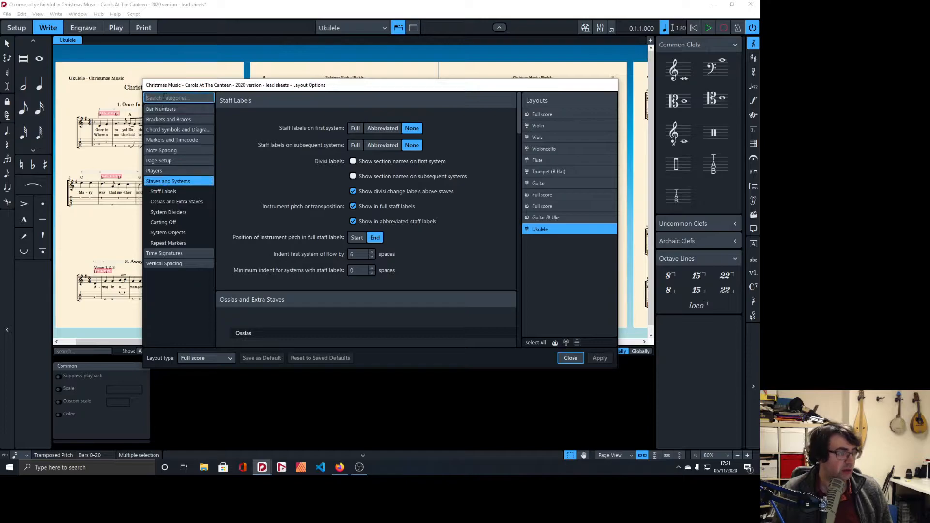
type("flow")
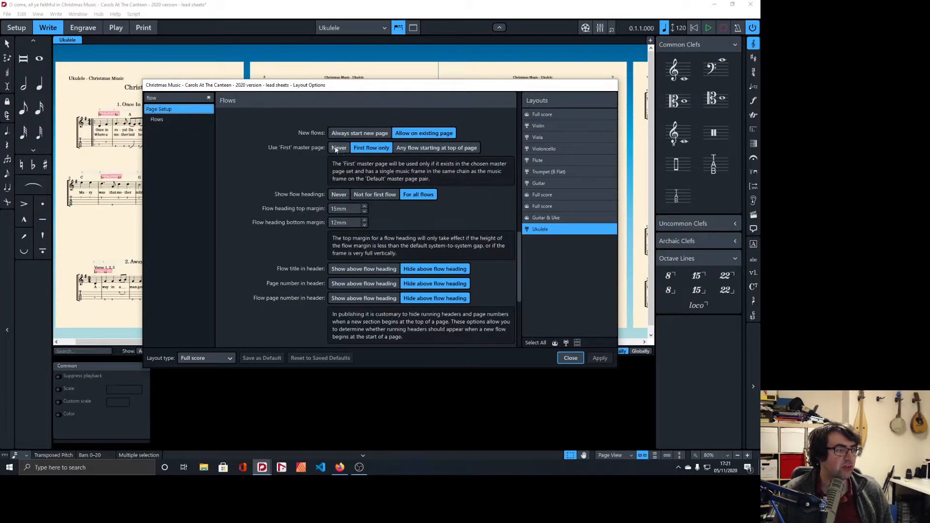
left_click(350, 135)
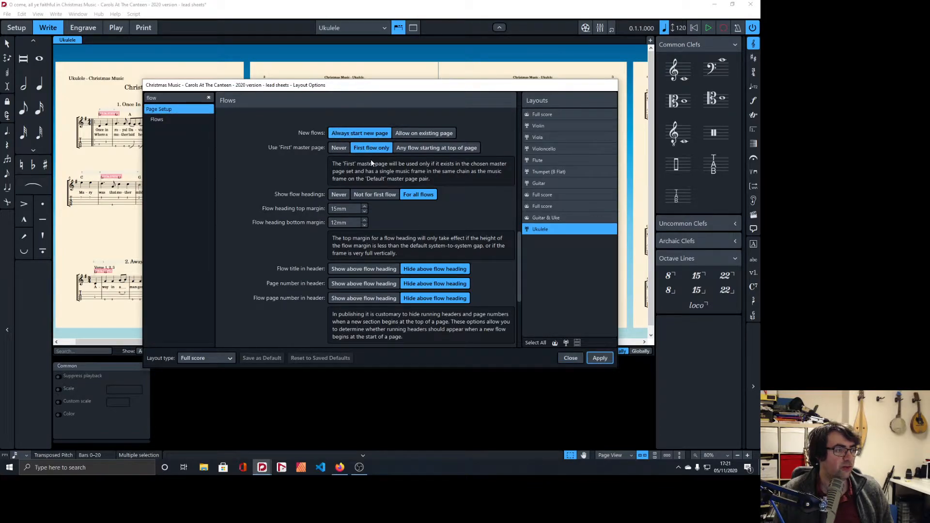
left_click(600, 358)
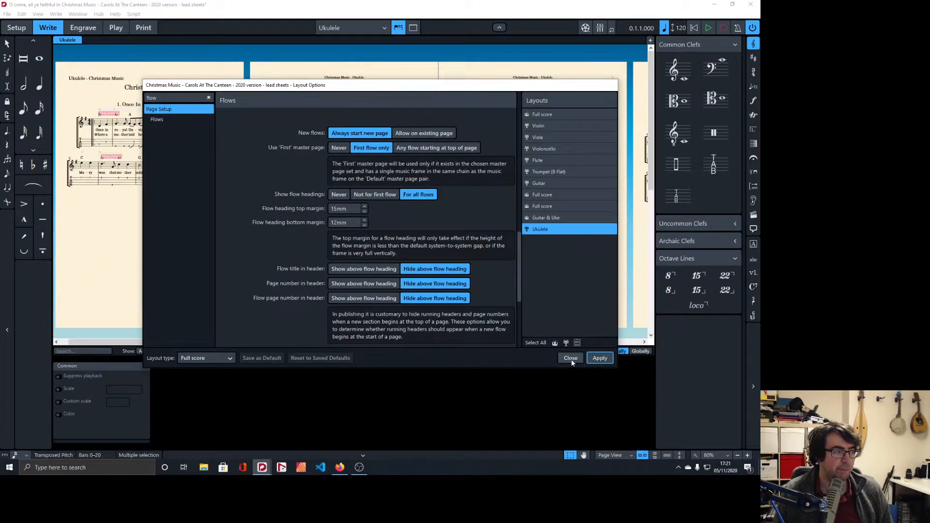
Examine the Ukulele layout's option categories, including chord symbols, players and page setup, to find the staff size setting
left_click_drag(382, 93, 422, 71)
left_click(248, 76)
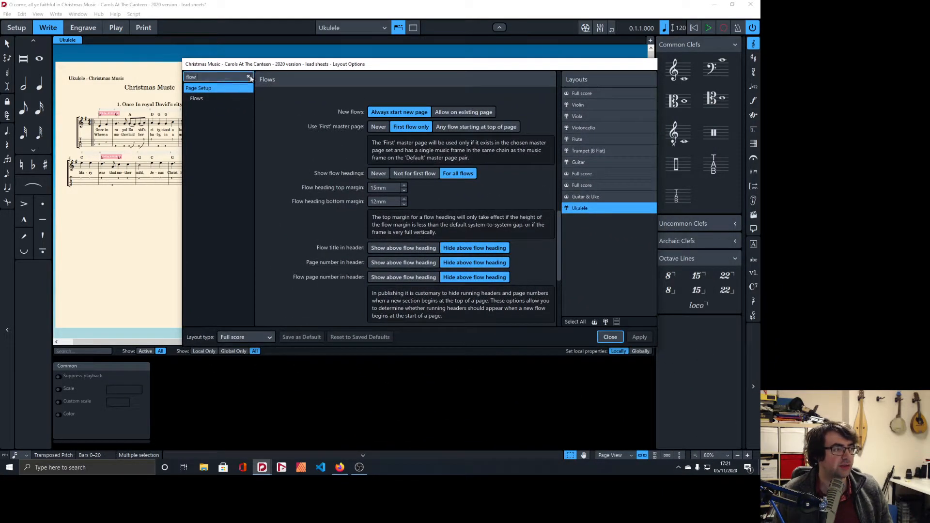
left_click(226, 109)
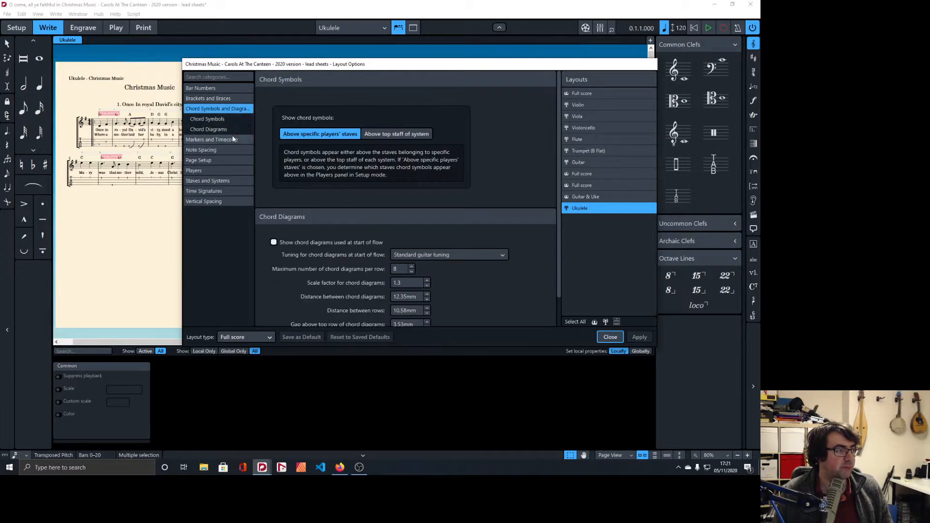
left_click(236, 181)
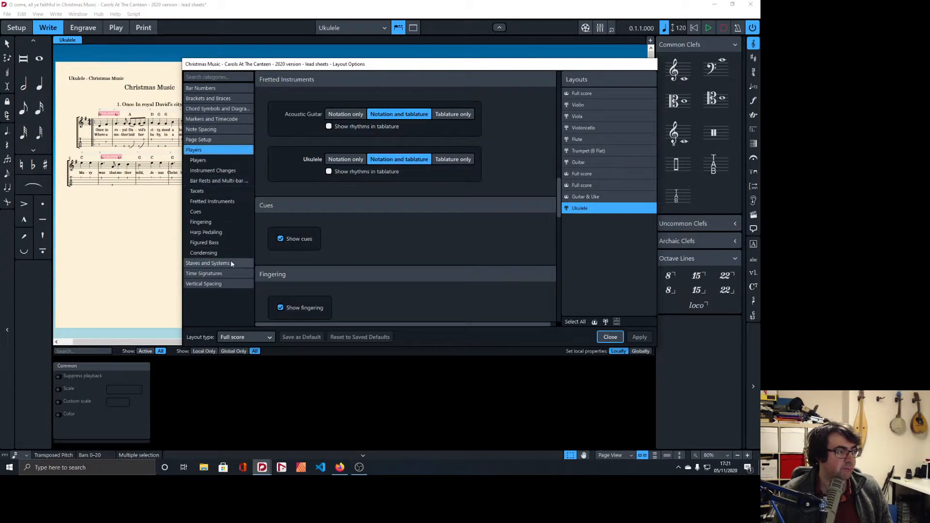
left_click(213, 150)
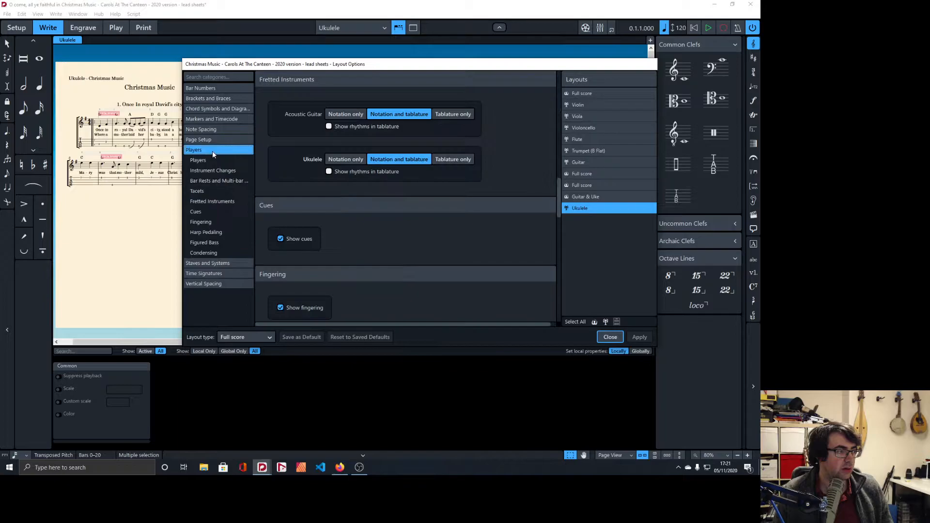
left_click(218, 139)
left_click(221, 130)
left_click(218, 119)
left_click(218, 109)
Find the size settings in the Ukulele layout's options and set the rastral size to Size 2 (7.4mm)
left_click(220, 77)
type("siiz")
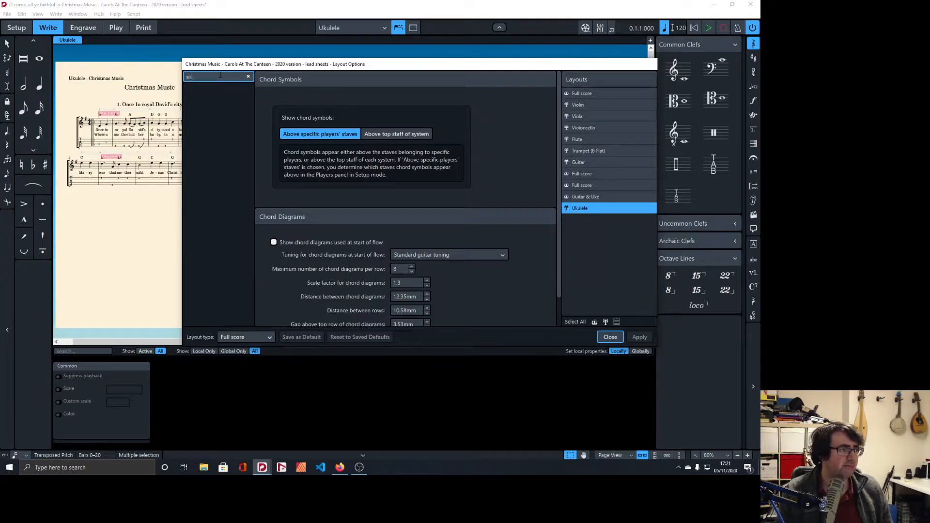
key("BackSpace")
key("BackSpace")
type("ze")
left_click(224, 108)
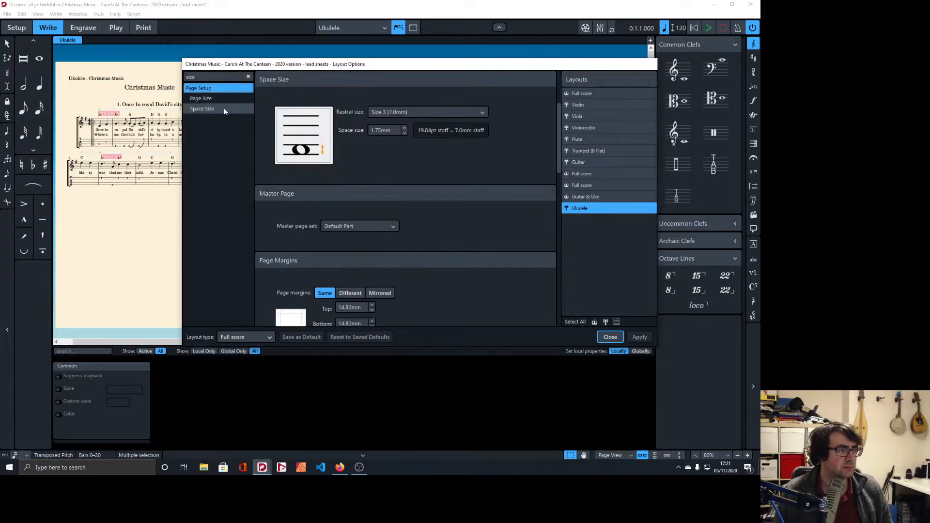
left_click(405, 112)
left_click(398, 141)
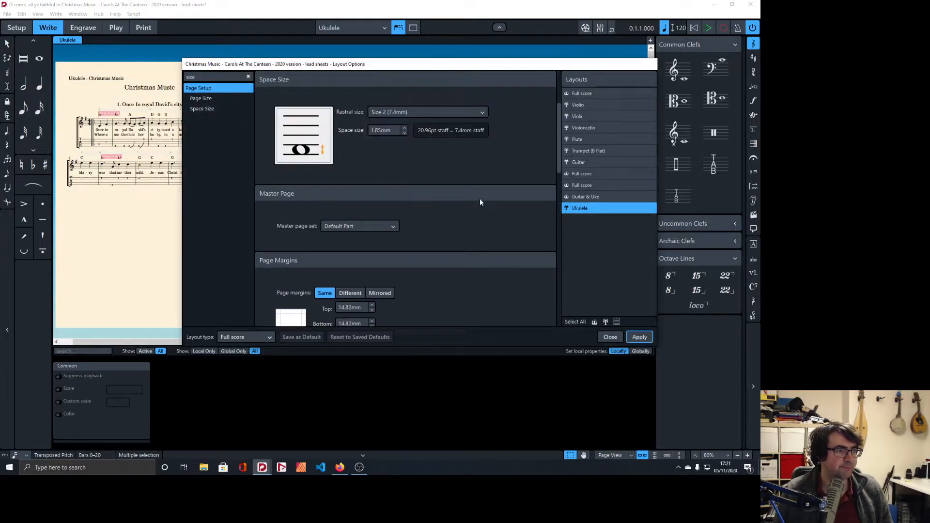
Enlarge the Ukulele layout's rastral size to Size 1 (7.9mm) and close the layout options
left_click_drag(522, 67, 495, 75)
left_click(705, 123)
left_click(688, 144)
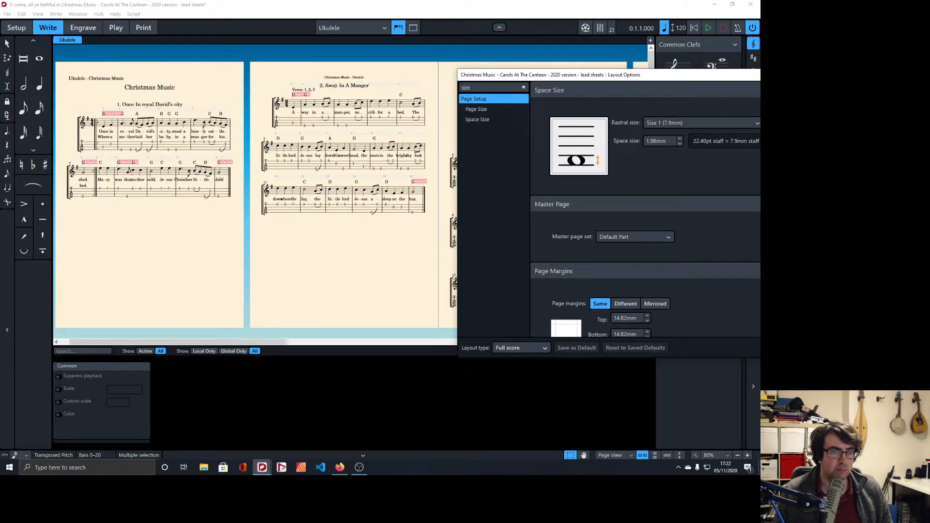
key("Escape")
Check how the carols fit on their pages, and set the Ukulele layout's rastral size to Size 3 (7.0mm)
scroll(486, 249, "right", 2)
scroll(530, 237, "right", 8)
scroll(530, 238, "left", 7)
scroll(530, 238, "right", 10)
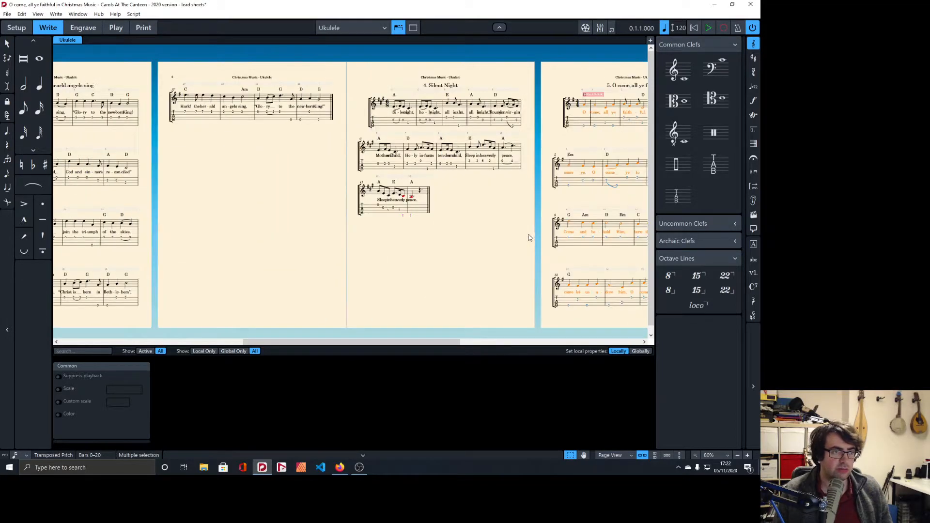
scroll(530, 236, "right", 4)
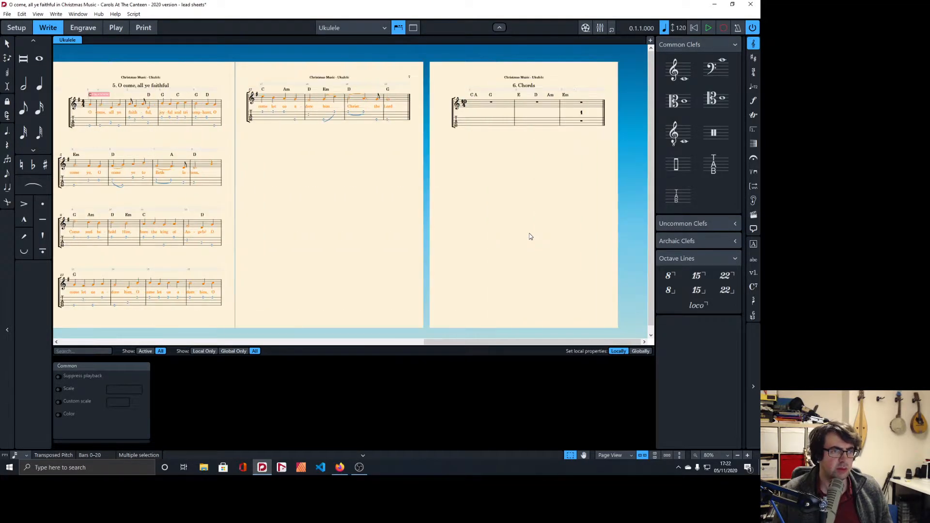
scroll(530, 237, "left", 12)
key("ctrl+shift+l")
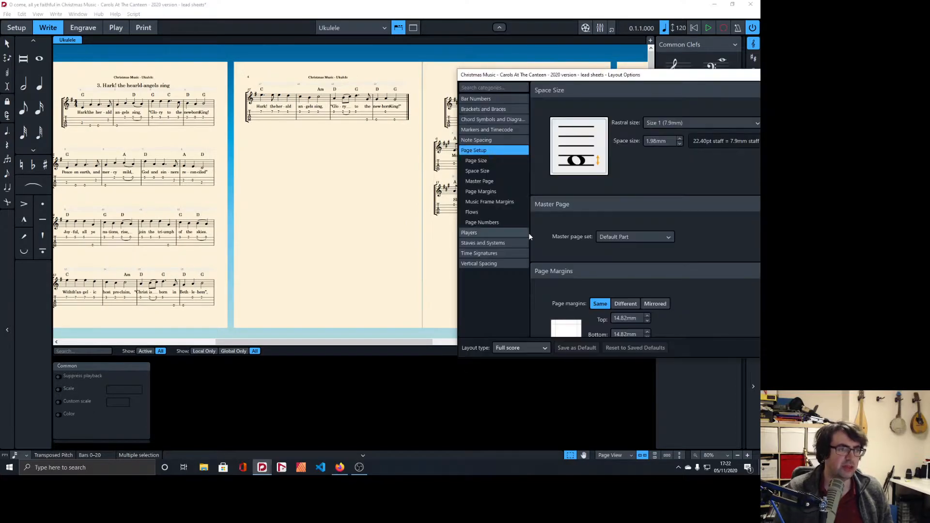
left_click(690, 127)
left_click(677, 160)
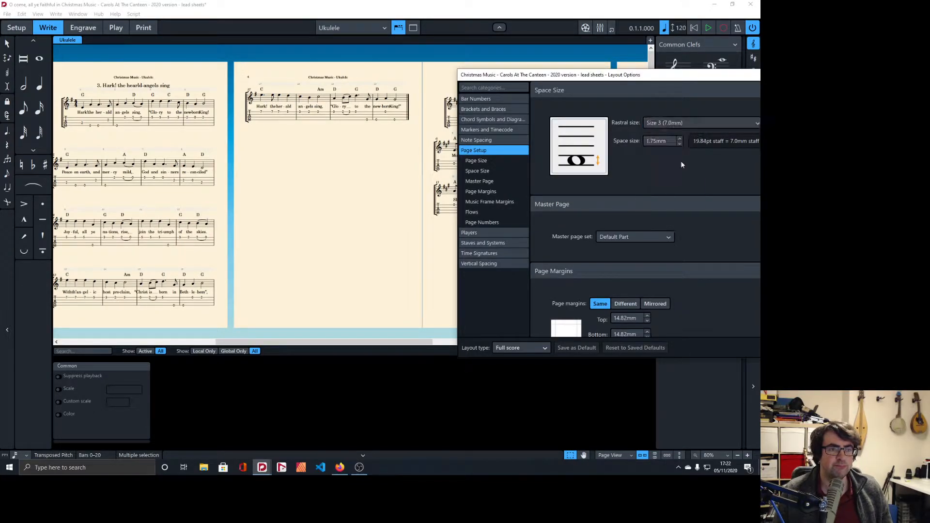
key("Escape")
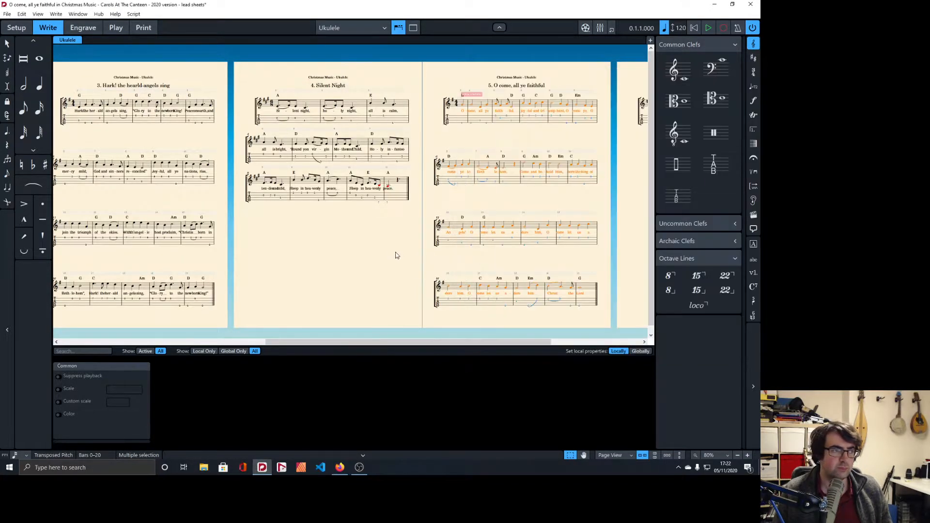
In Engrave mode, add two system breaks to Once In royal David's city, the second at bar 5, spreading it over three systems
scroll(399, 255, "left", 9)
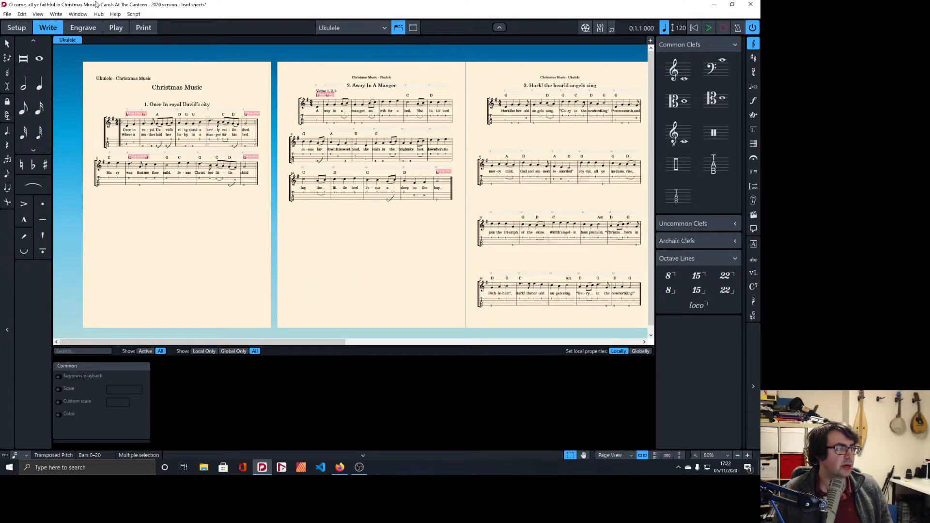
left_click(83, 27)
scroll(184, 120, "left", 12)
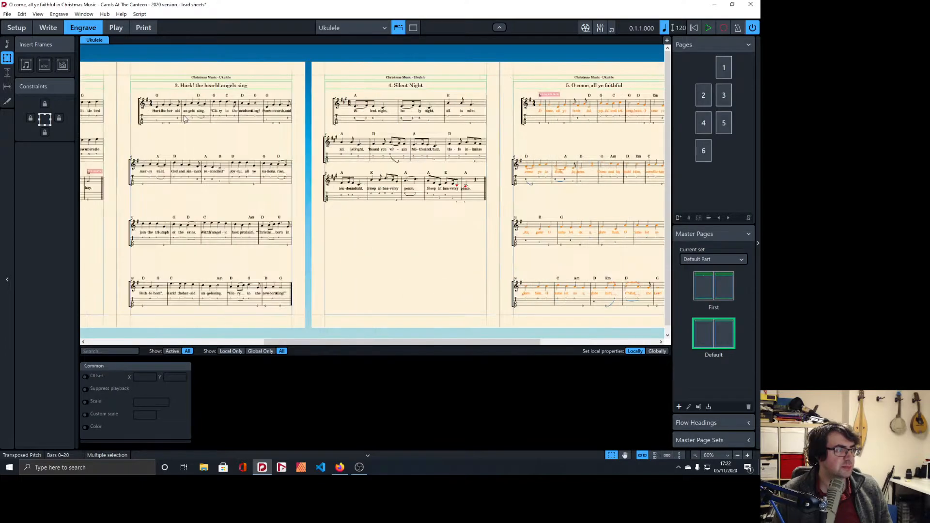
left_click(215, 125)
key("shift+s")
left_click(210, 218)
key("shift+s")
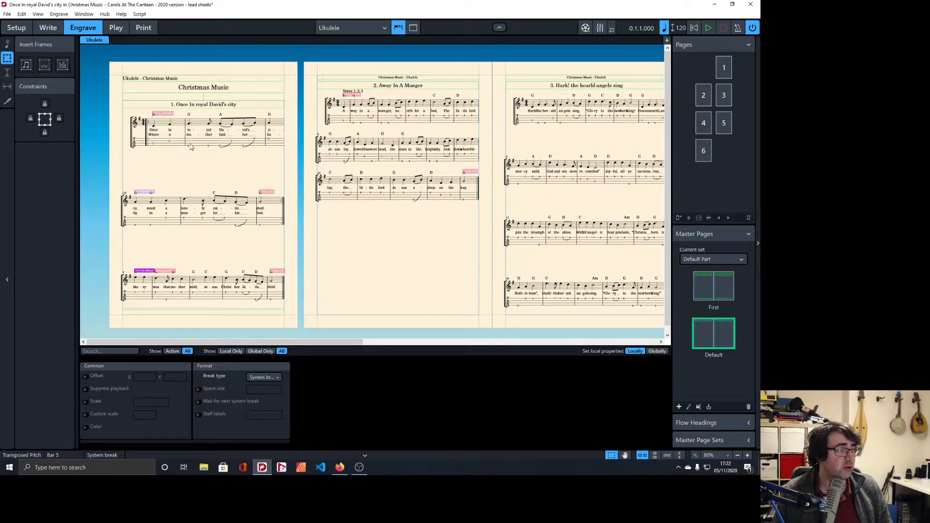
Add a system break at bar 7 of Once In royal David's city
left_click(205, 283)
key("shift+s")
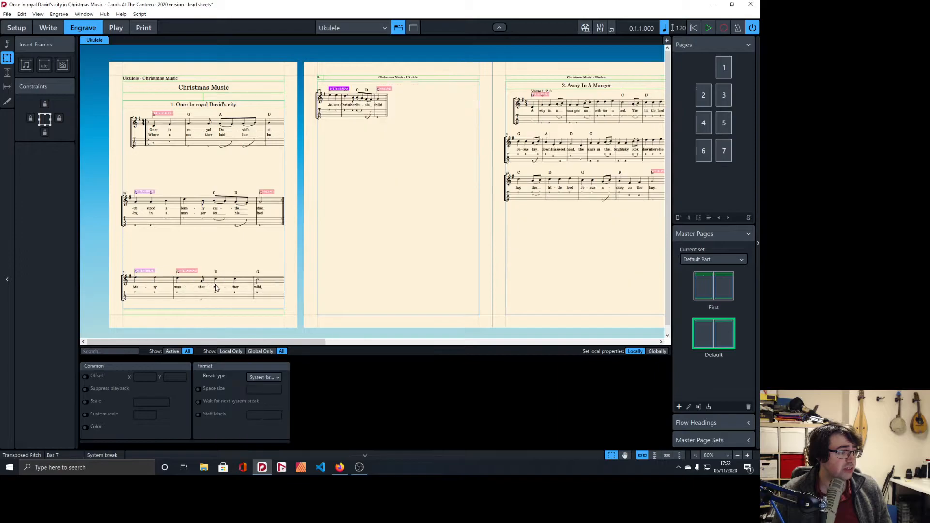
left_click(387, 108)
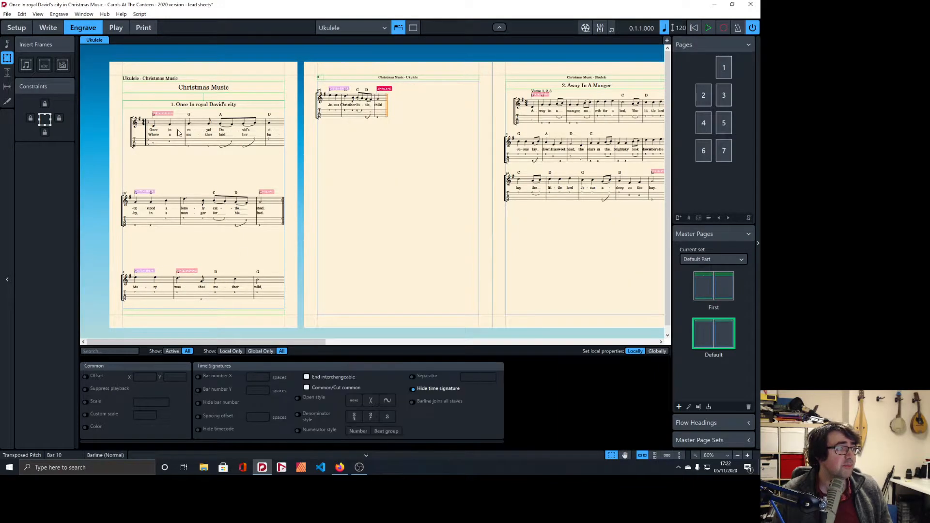
left_click(154, 127, "ctrl")
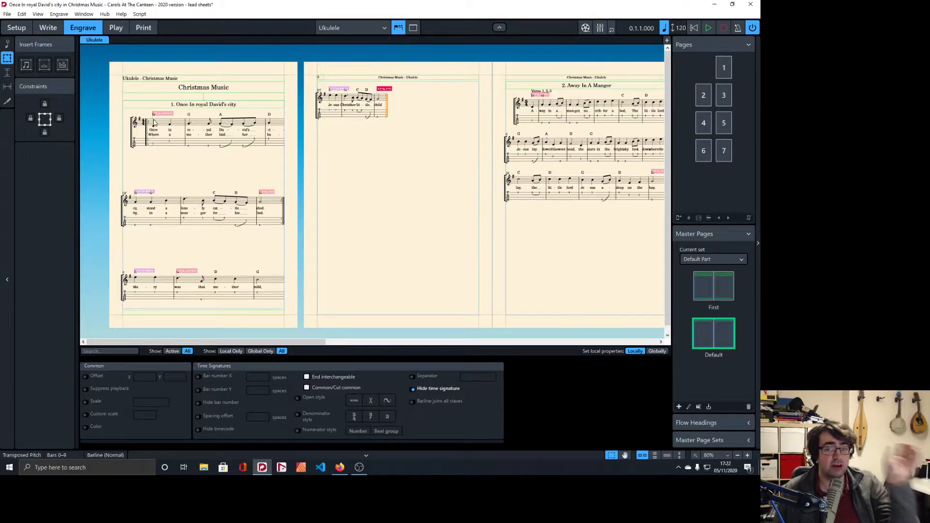
left_click(48, 28)
left_click(89, 28)
key("Escape")
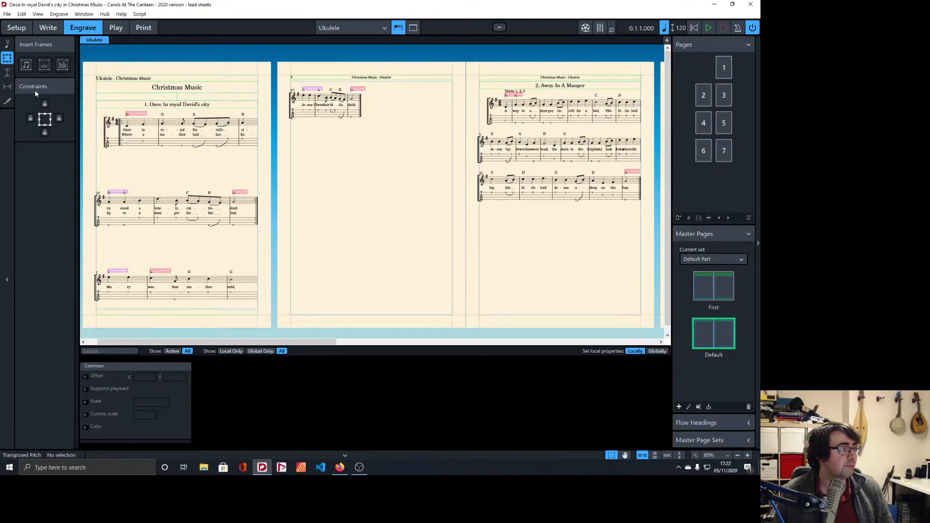
left_click(9, 62)
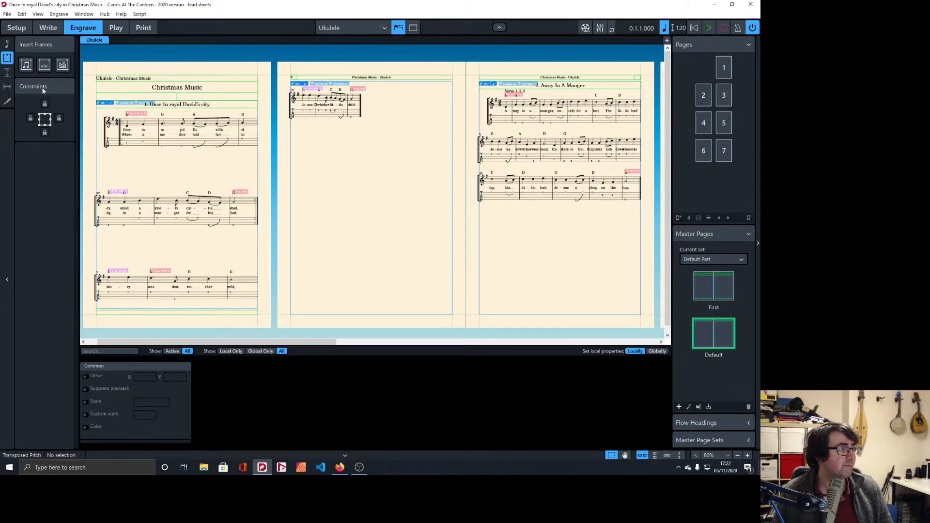
double_click(208, 106)
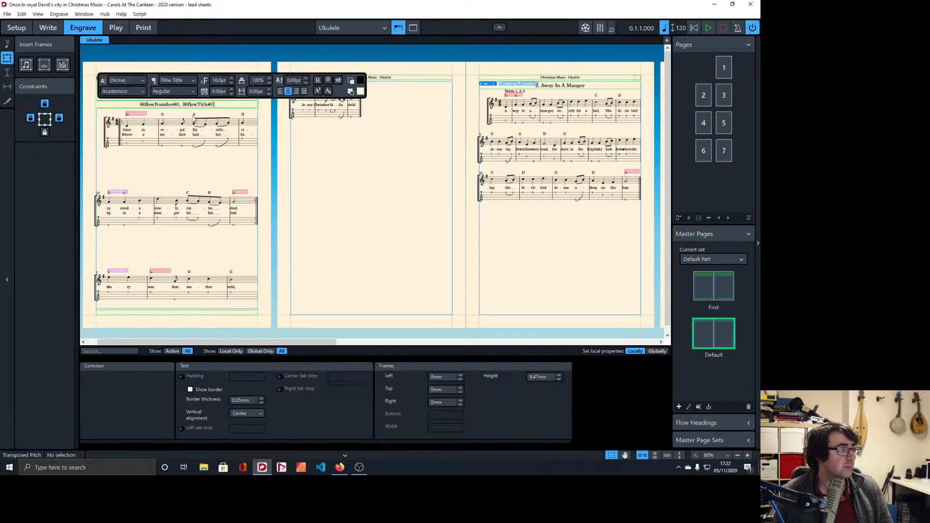
left_click(48, 28)
left_click(70, 29)
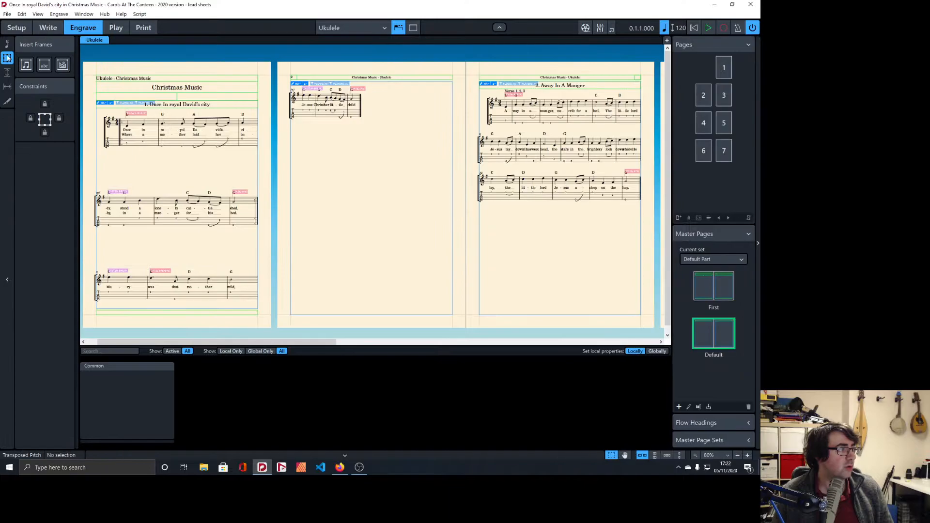
Examine the music frames on the Ukulele layout's first page and in the First master page, leaving the master page unedited
scroll(265, 136, "up", 3)
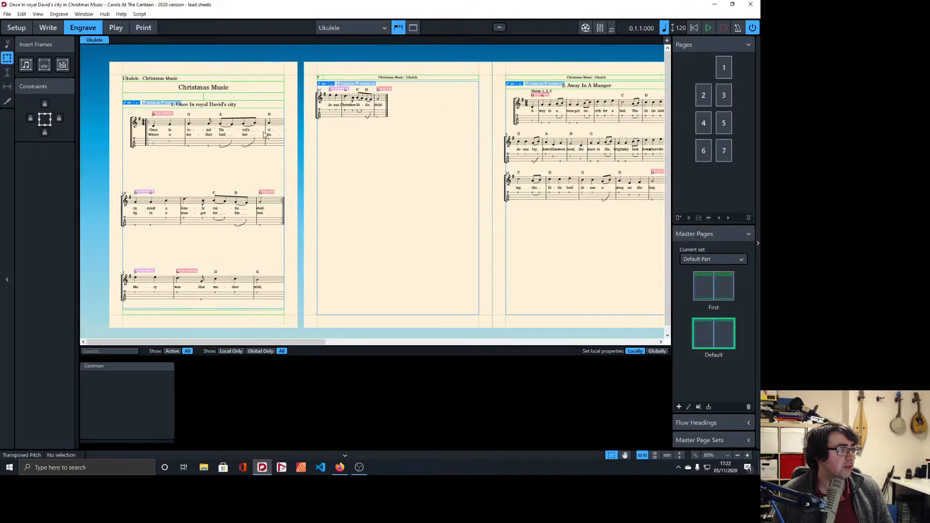
scroll(265, 136, "up", 2)
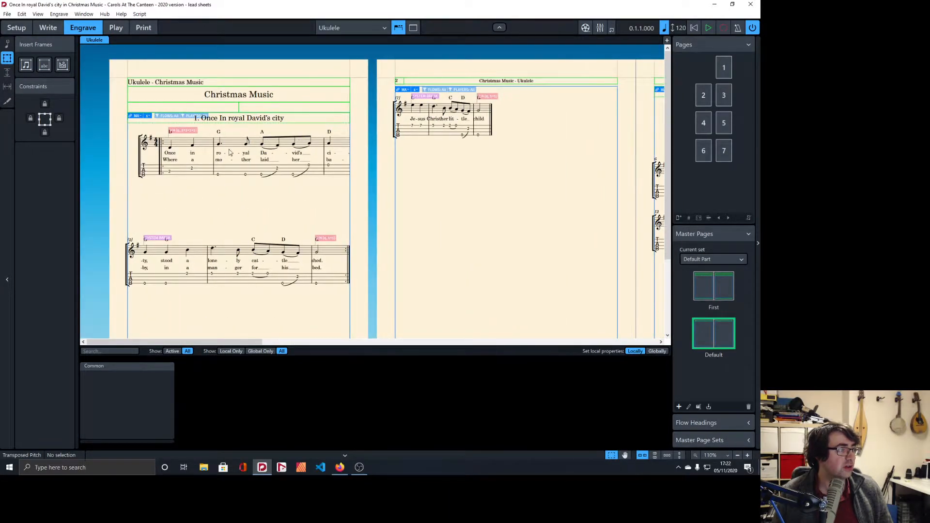
left_click(8, 60)
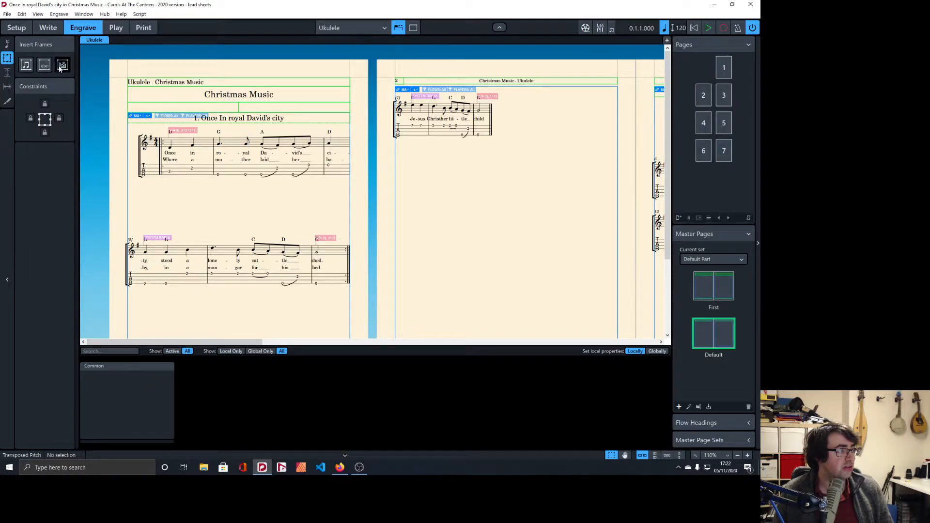
left_click(712, 286)
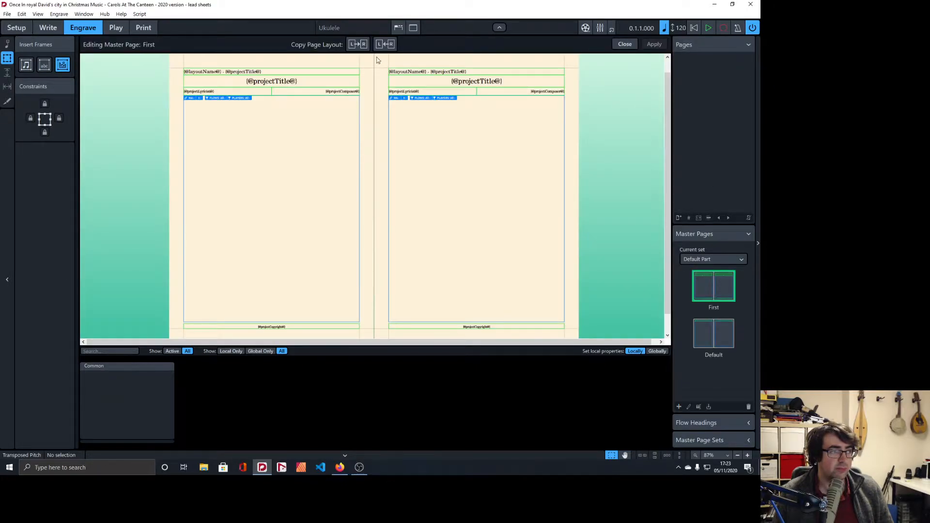
left_click(622, 44)
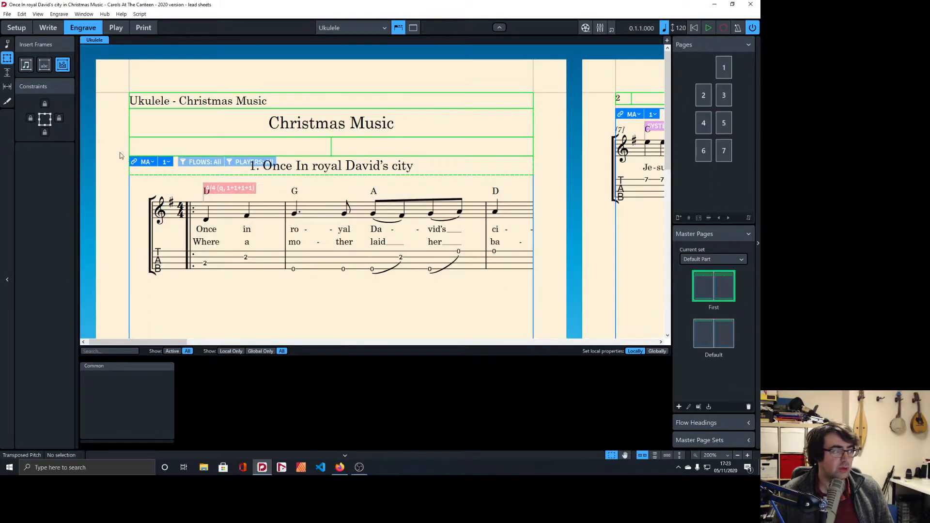
left_click(7, 46)
left_click(8, 57)
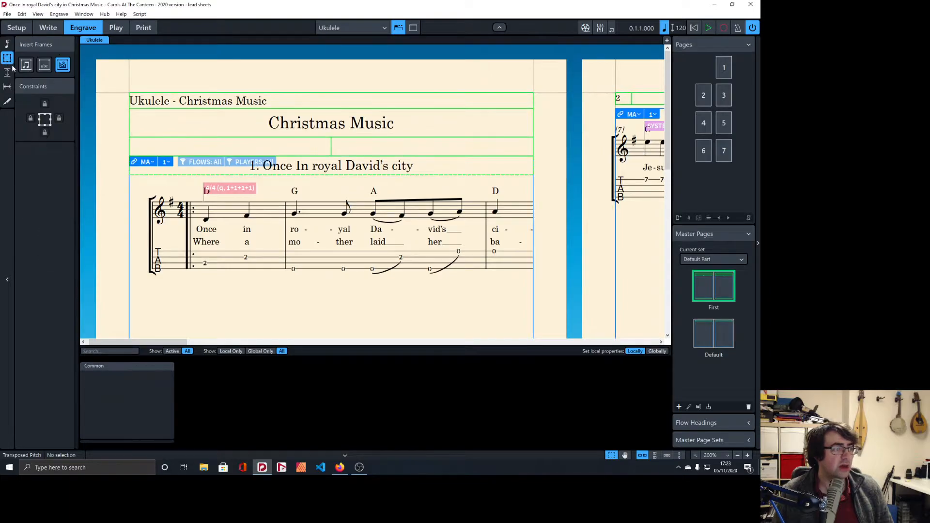
scroll(299, 137, "down", 3)
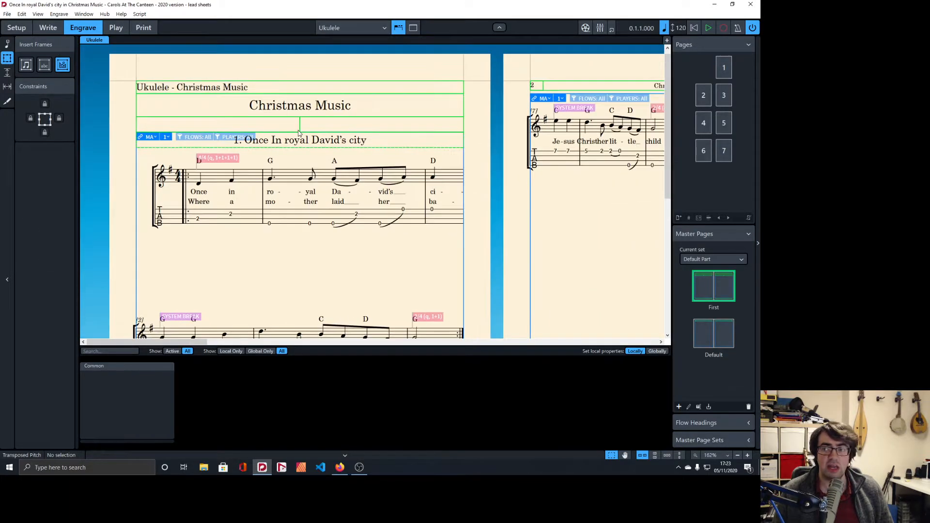
scroll(299, 138, "up", 1)
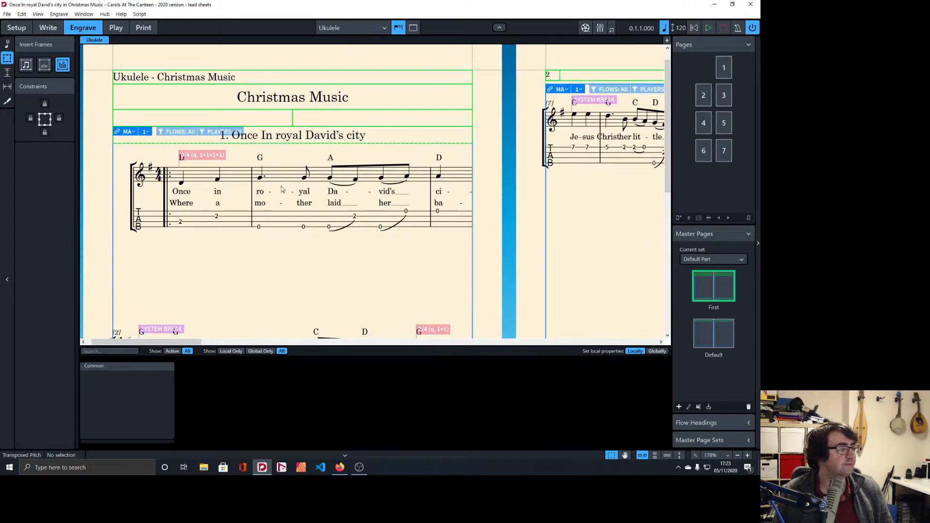
scroll(284, 189, "left", 1)
scroll(314, 163, "down", 3)
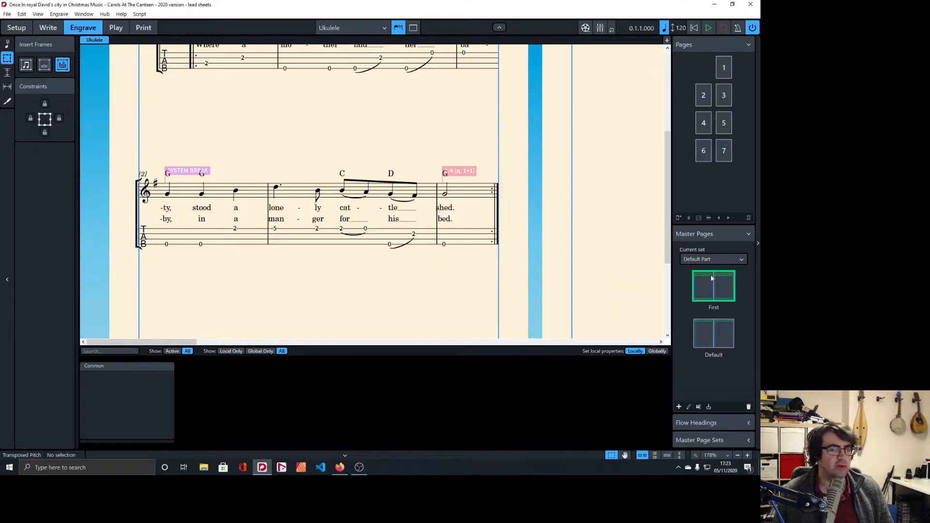
scroll(275, 189, "down", 2)
scroll(318, 199, "down", 4)
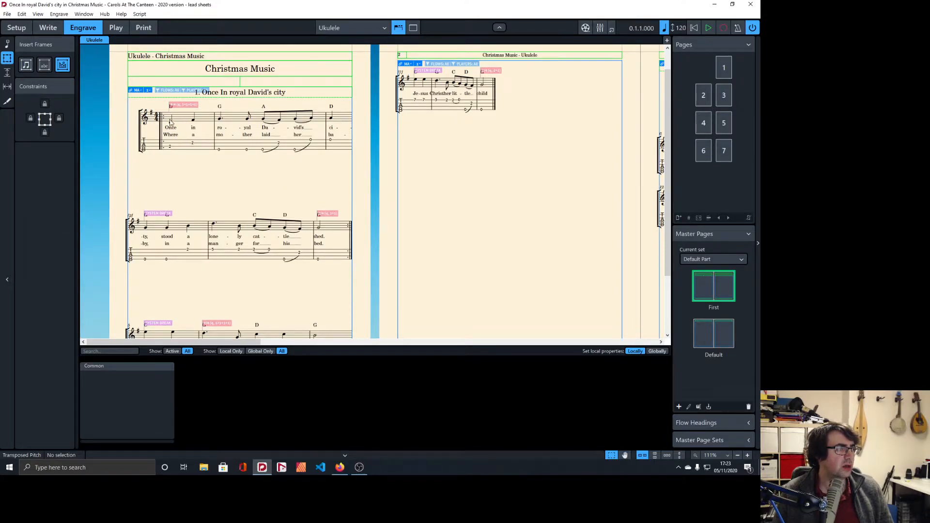
Select Once In royal David's city from its first note to the final barline and make it all into one music frame
left_click(7, 45)
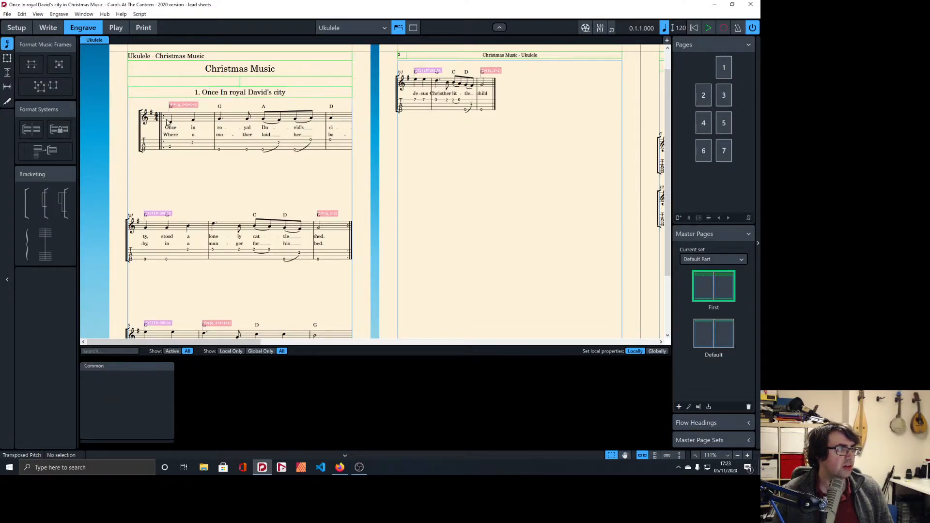
left_click(495, 101)
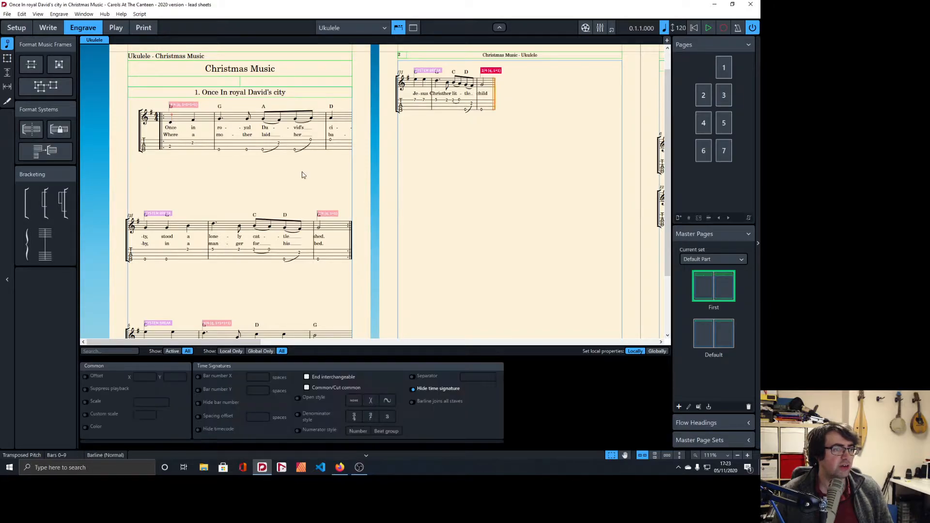
left_click(63, 86)
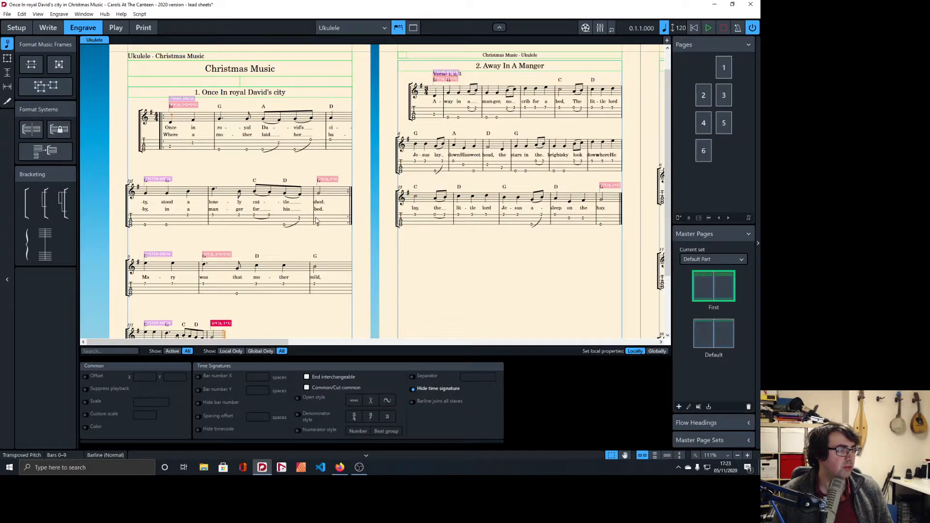
scroll(276, 275, "down", 3)
left_click(270, 255)
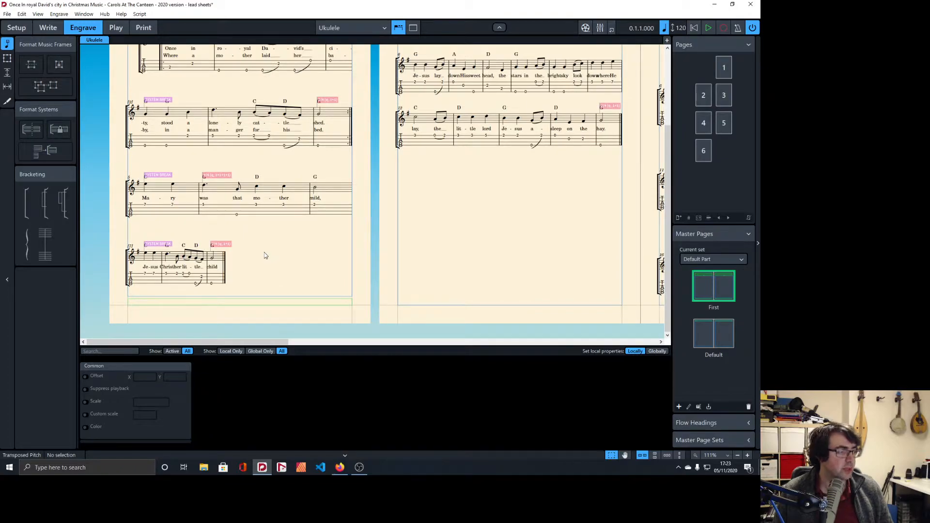
In the layout's note spacing options, turn off the 50% fullness condition so the final system of each flow is always justified
key("ctrl+shift+l")
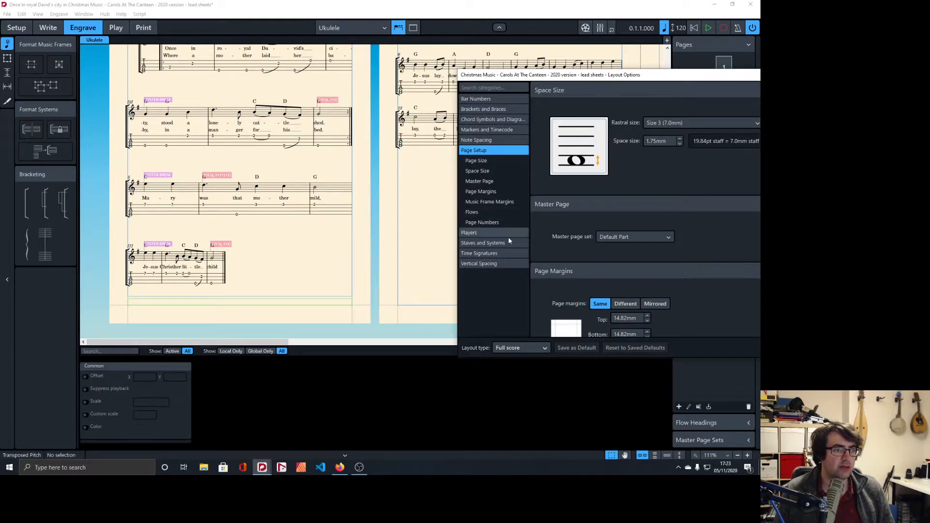
left_click(504, 263)
left_click(490, 180)
left_click(492, 170)
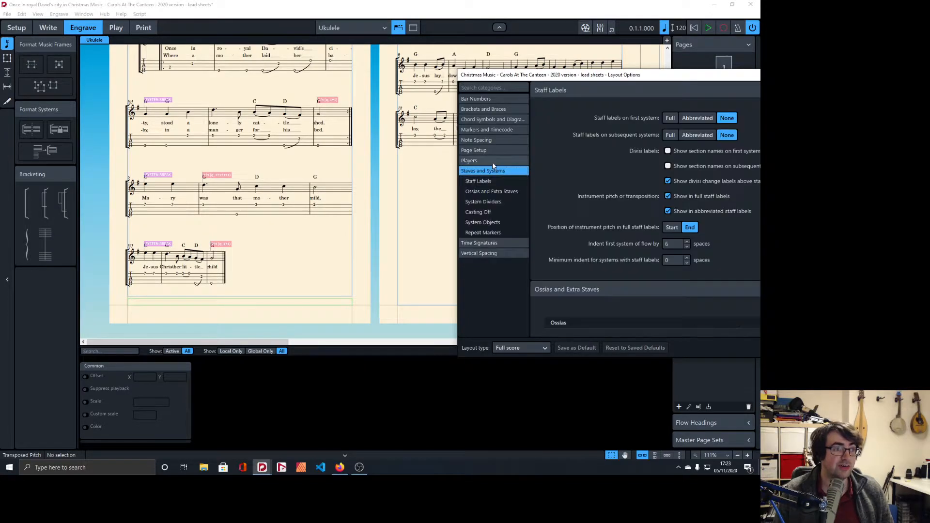
scroll(621, 213, "down", 5)
left_click(479, 148)
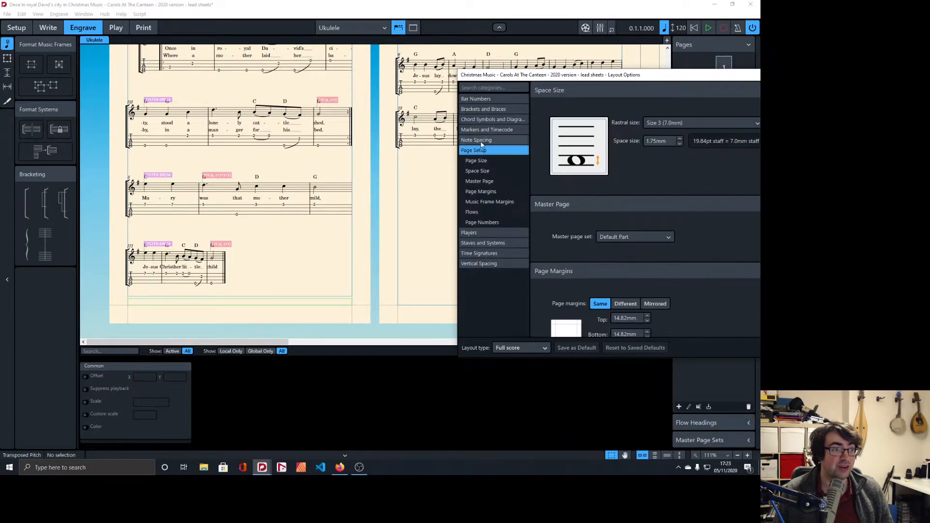
left_click(482, 141)
left_click(565, 263)
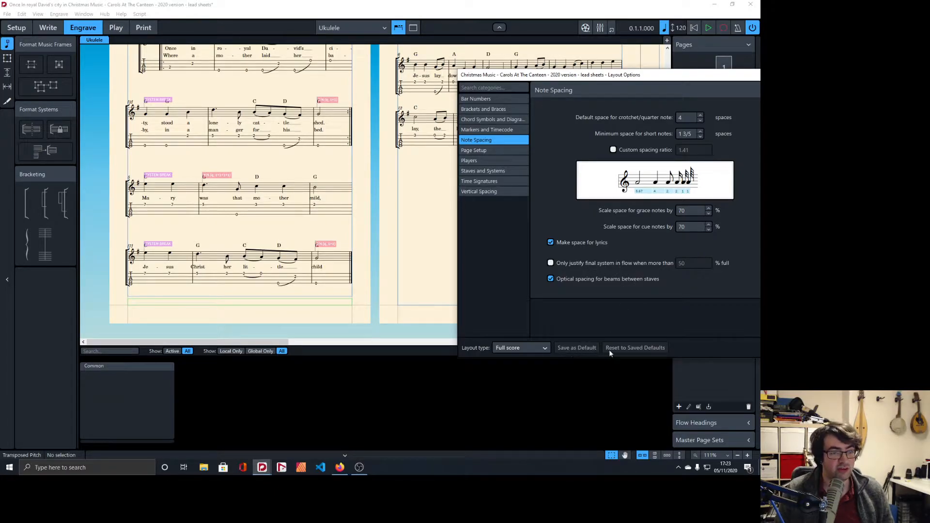
key("Escape")
Check how the systems of Once In royal David's city fill the first page
scroll(338, 238, "up", 3)
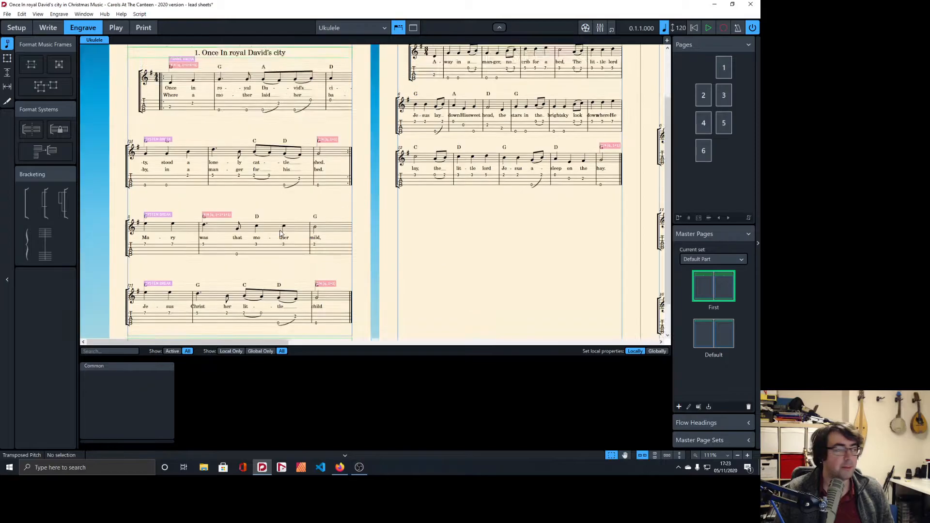
scroll(277, 233, "down", 2)
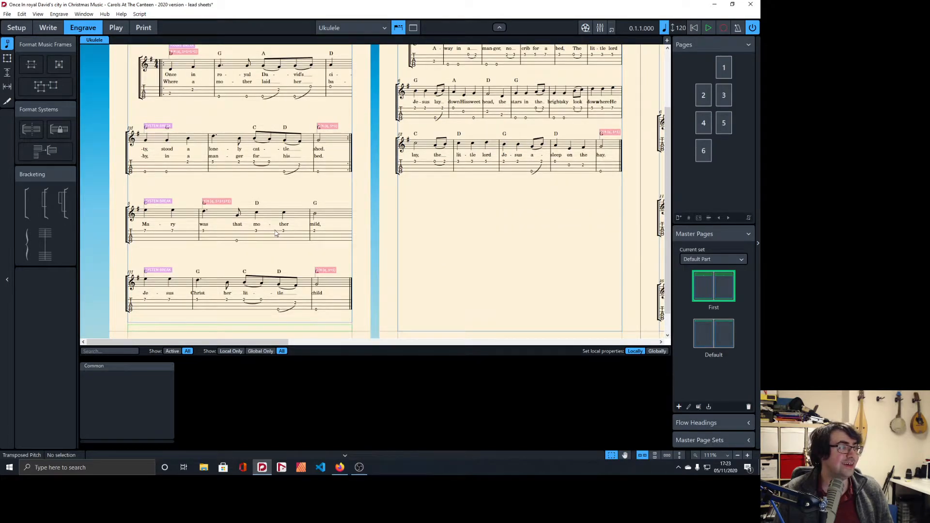
scroll(275, 233, "down", 1)
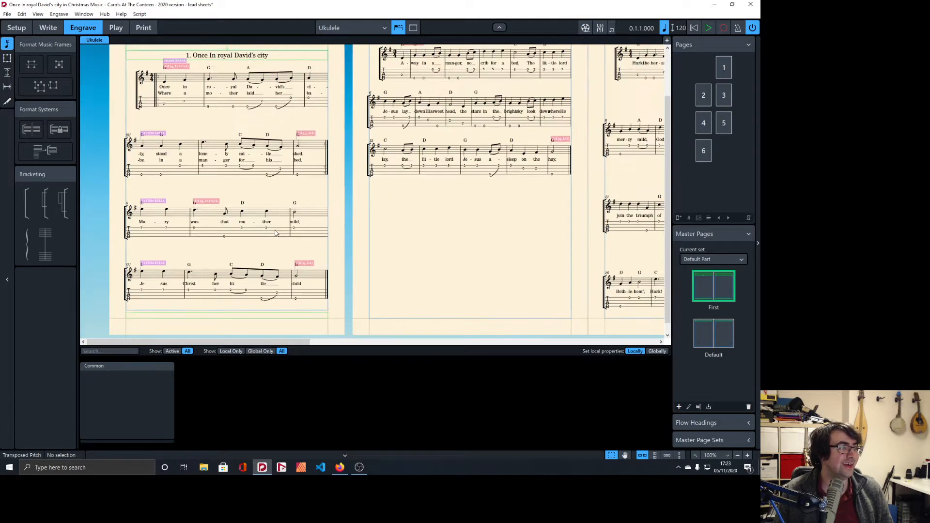
left_click(253, 111)
scroll(286, 156, "up", 3)
scroll(322, 156, "down", 2)
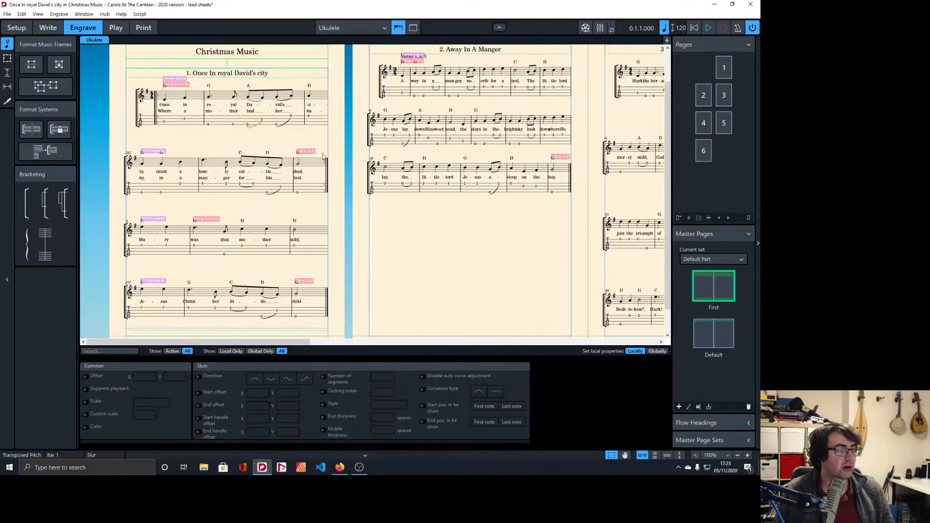
scroll(233, 156, "up", 2)
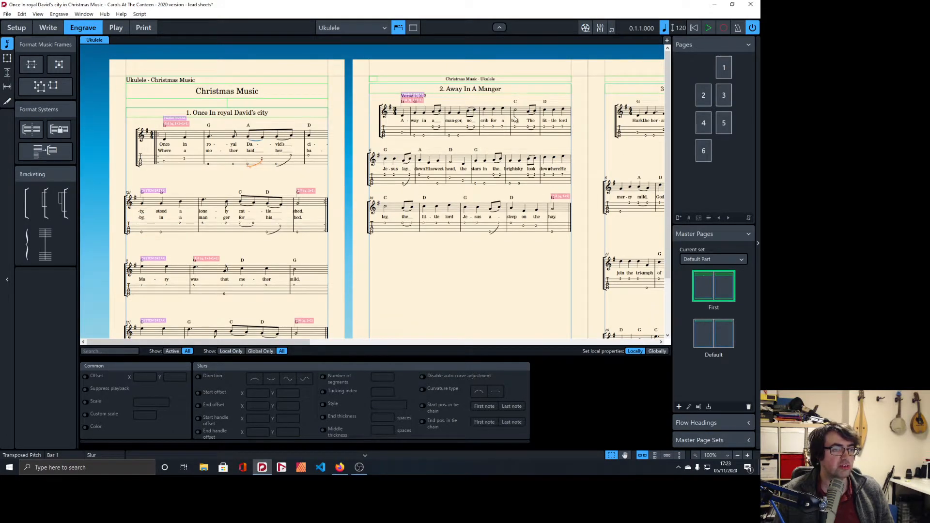
Add system breaks at bars 5 and 9 of Away In A Manger
left_click(542, 119)
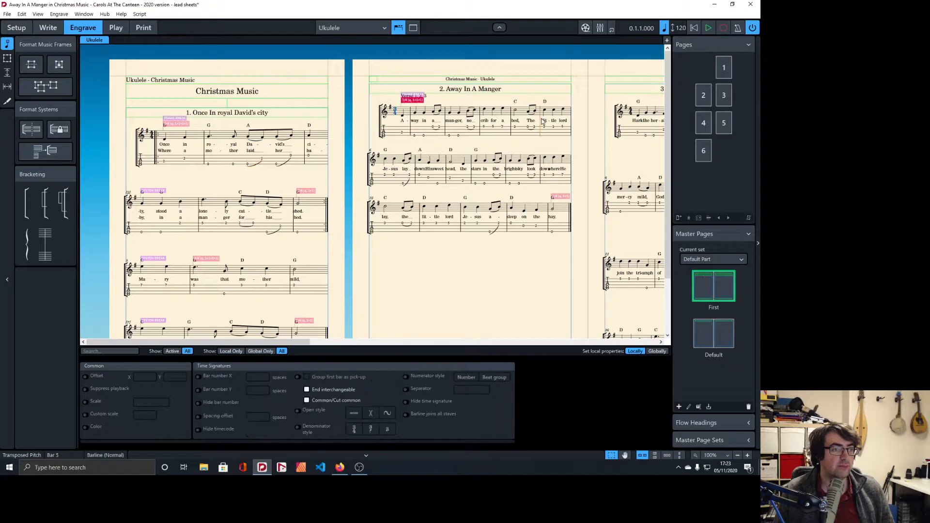
key("shift+s")
left_click(501, 168)
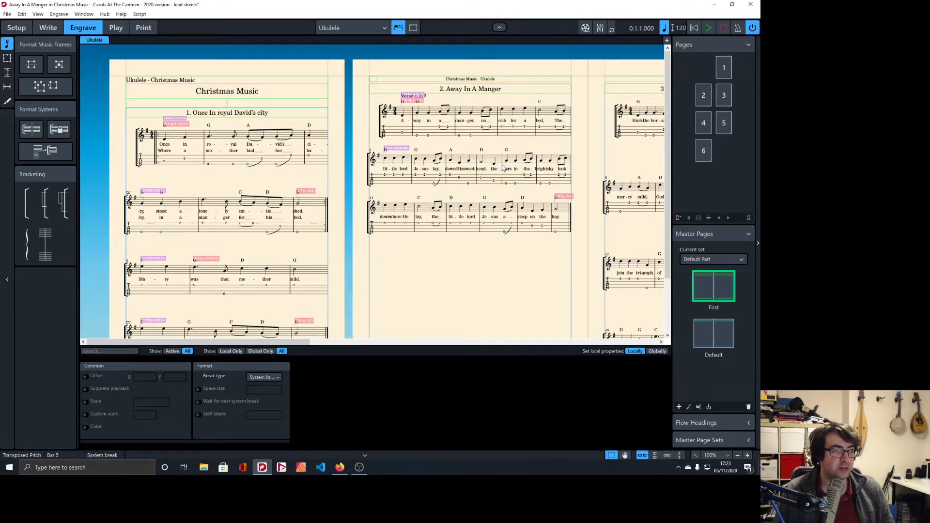
key("shift+s")
scroll(499, 244, "down", 3)
scroll(499, 242, "up", 3)
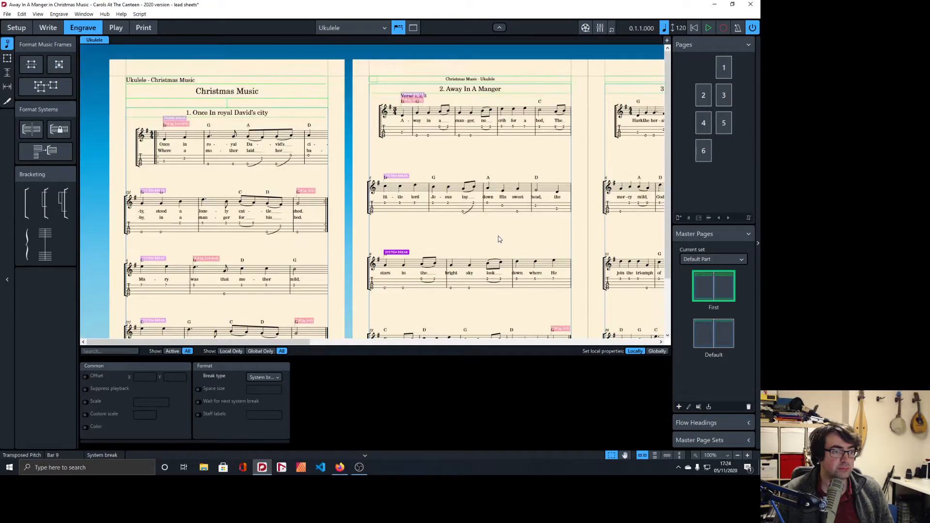
Add a system break at bar 3 of Silent Night
scroll(496, 235, "right", 6)
scroll(435, 202, "right", 4)
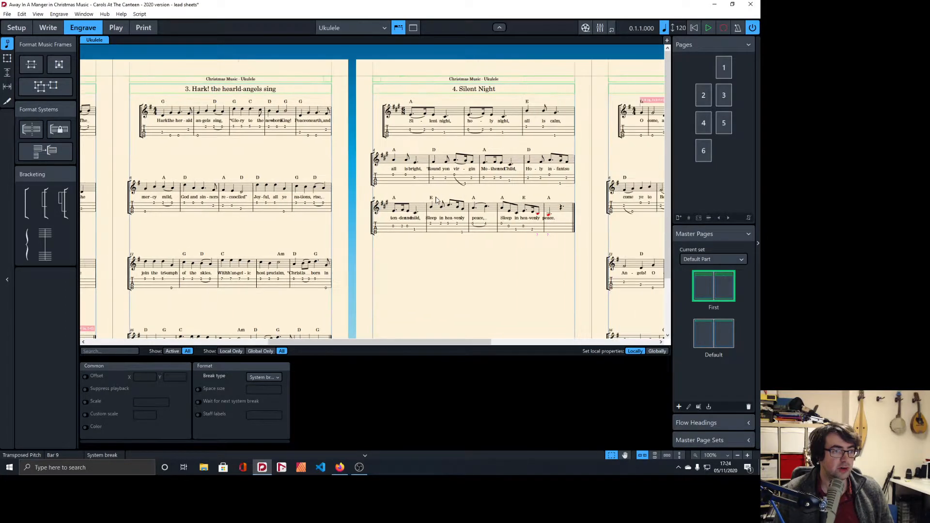
left_click(474, 119)
key("shift+s")
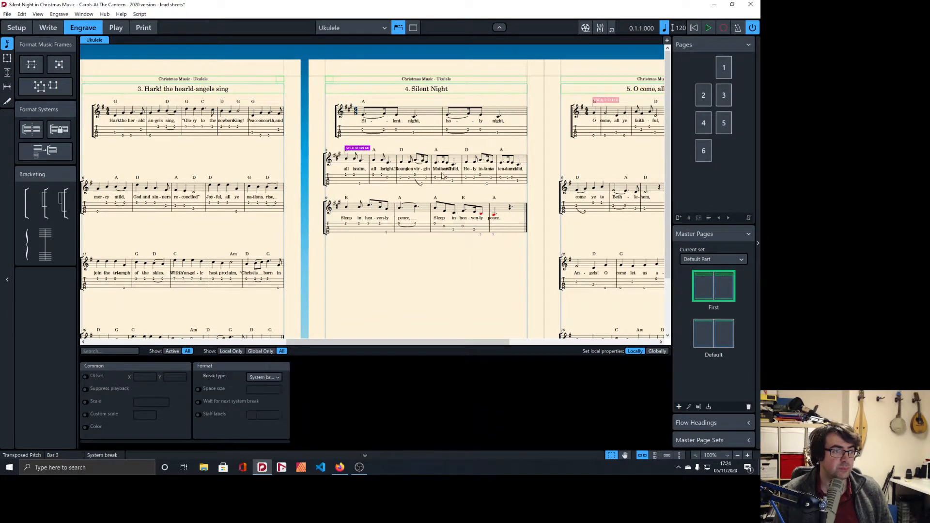
Add system breaks at bars 5, 7 and 9 of Silent Night
left_click(398, 165)
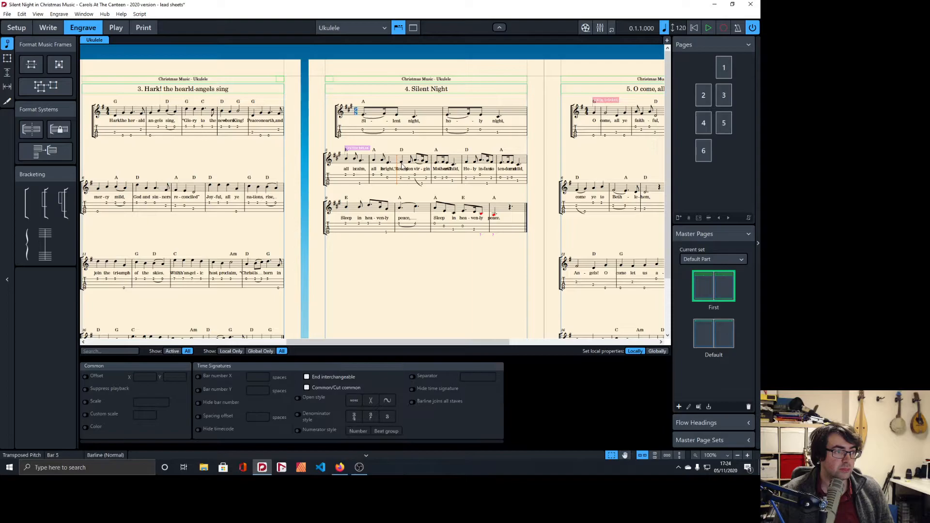
key("shift+s")
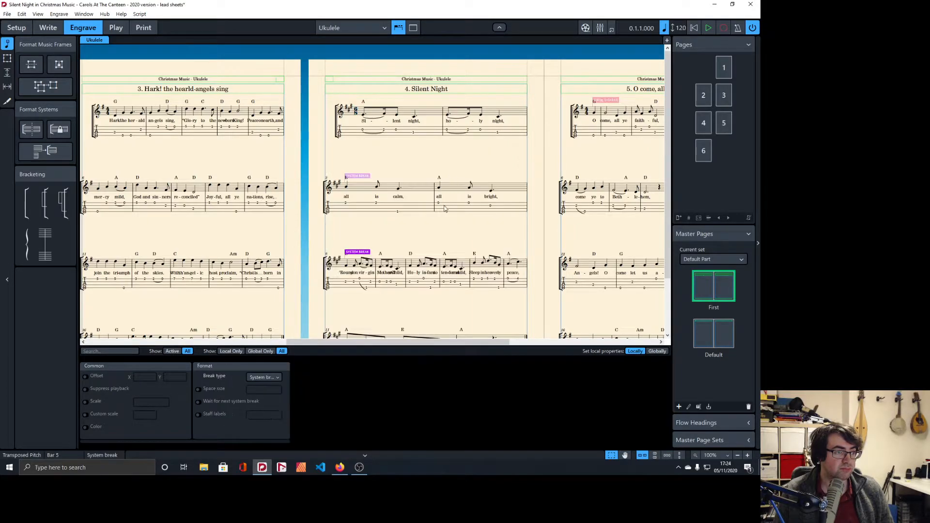
scroll(406, 192, "down", 2)
left_click(406, 199)
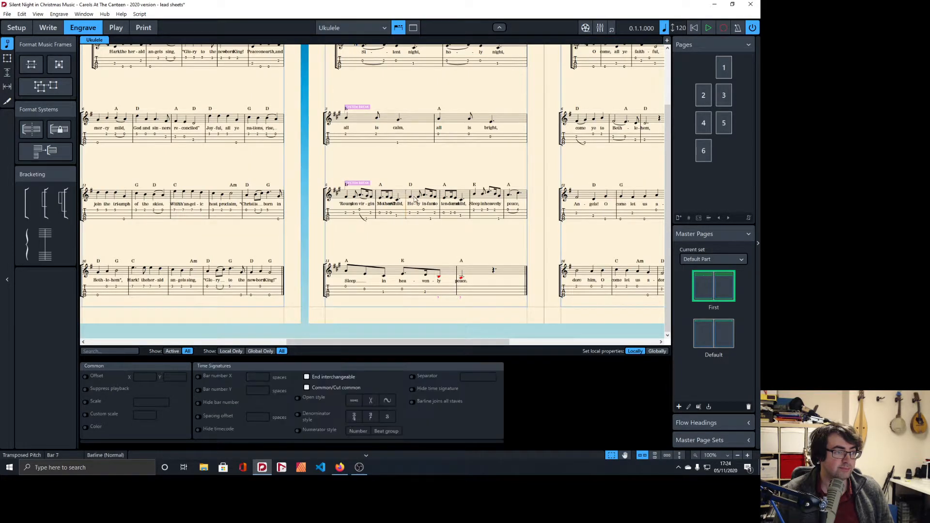
key("shift+s")
left_click(406, 272)
key("shift+s")
Undo all the system breaks added to Silent Night, including the one at bar 3
key("ctrl+z")
key("ctrl+z")
key("ctrl+z")
key("ctrl+z")
key("ctrl+z")
key("ctrl+z")
scroll(451, 209, "up", 2)
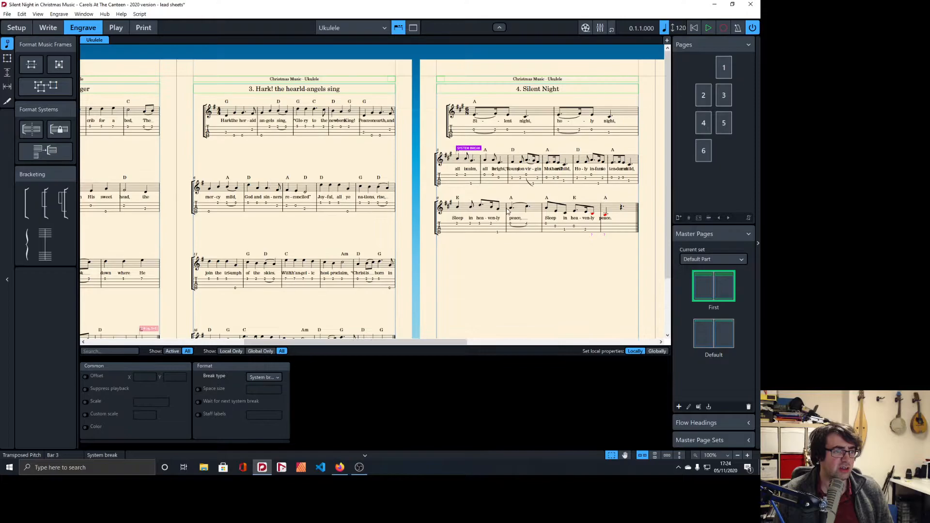
key("ctrl+z")
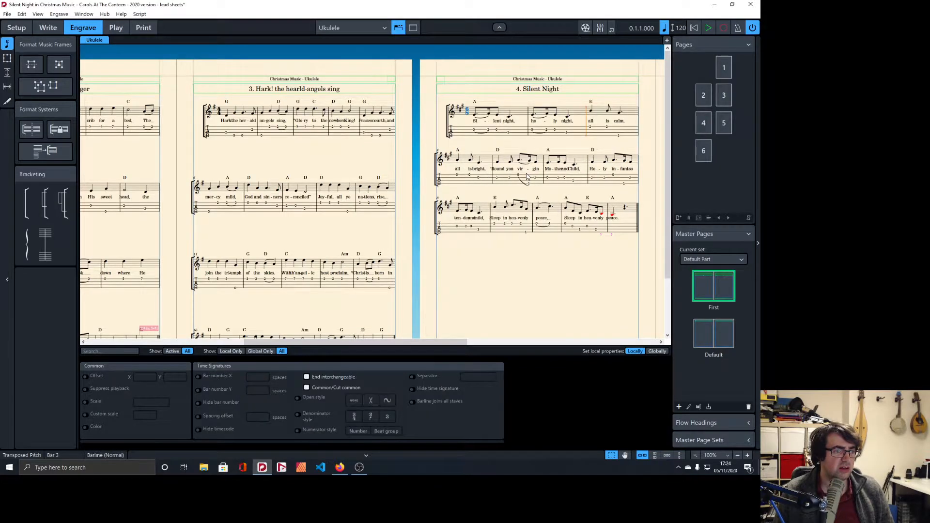
Add system breaks at bars 5, 9 and 11 of Silent Night
left_click(496, 163)
key("shift+s")
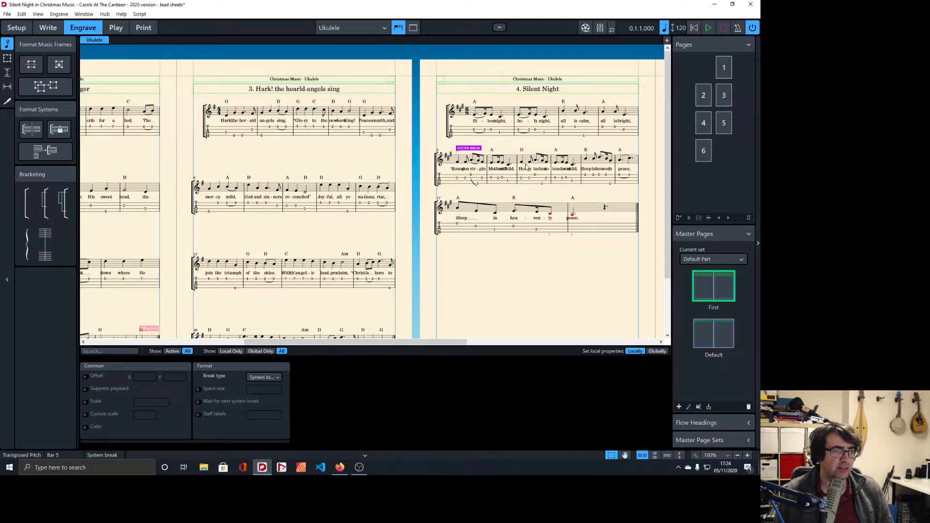
left_click(583, 161)
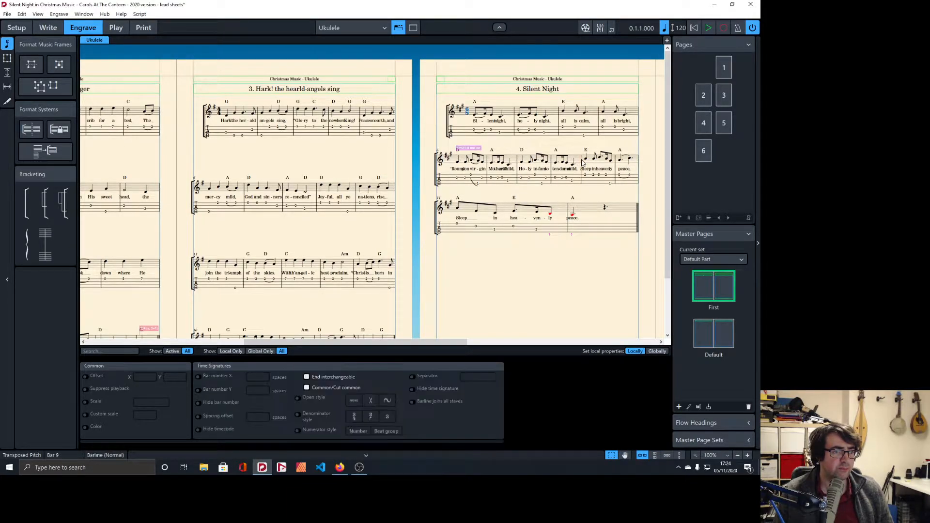
key("shift+s")
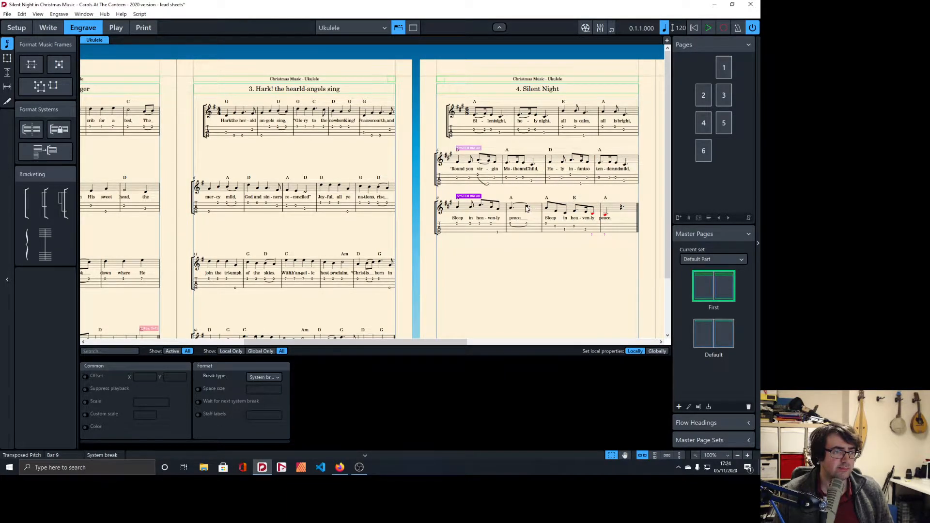
scroll(524, 208, "right", 2)
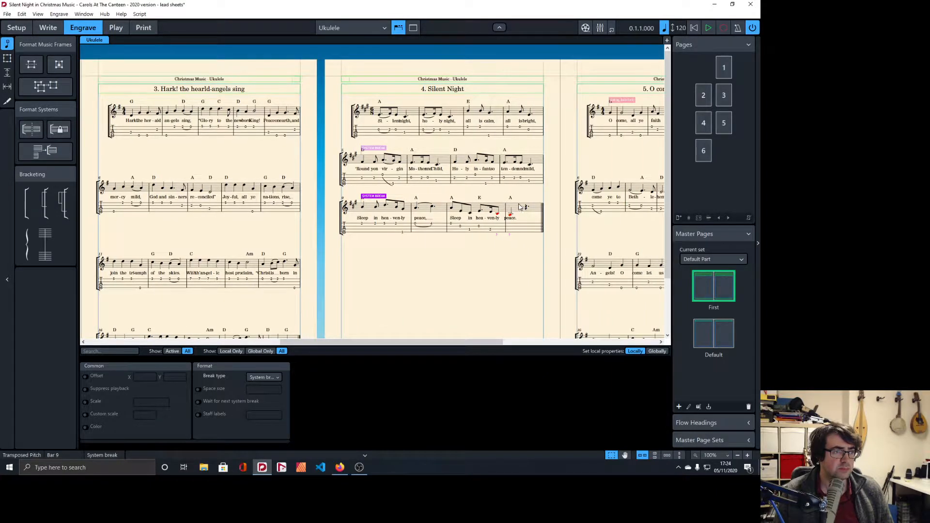
left_click(448, 211)
key("shift+s")
Delete the system breaks at bars 11 and 9 of Silent Night, keeping the one at bar 5
scroll(449, 215, "down", 2)
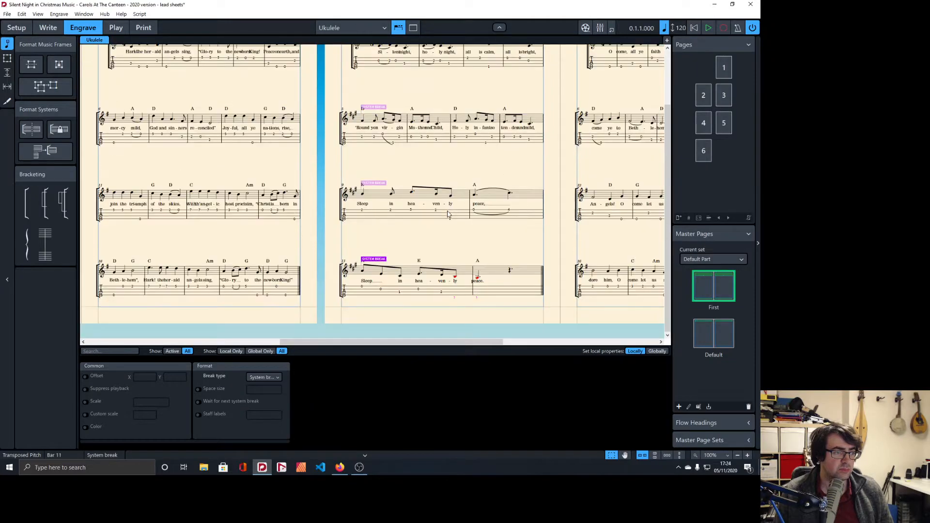
scroll(455, 204, "up", 2)
key("Delete")
key("Delete")
key("Right")
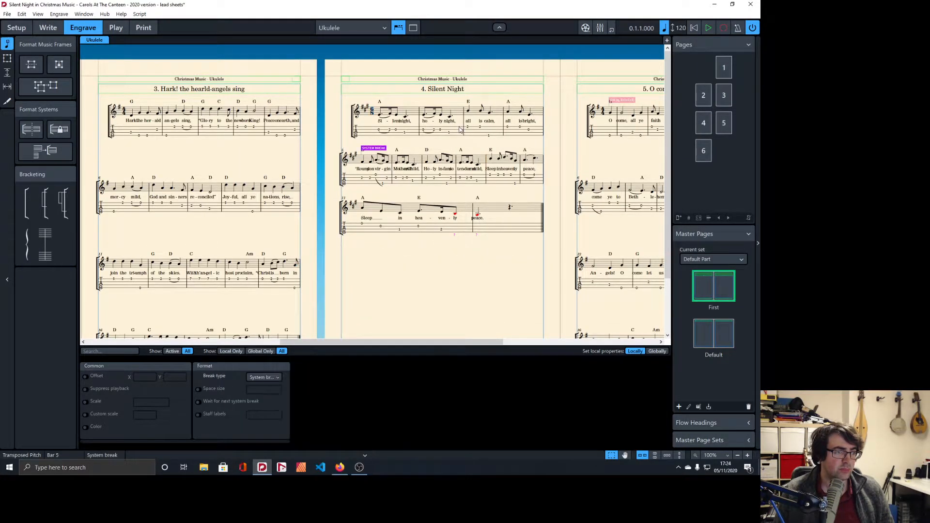
Add system breaks at bars 3, 7, 9 and 11 of Silent Night so each system holds two bars
left_click(465, 120)
key("shift+s")
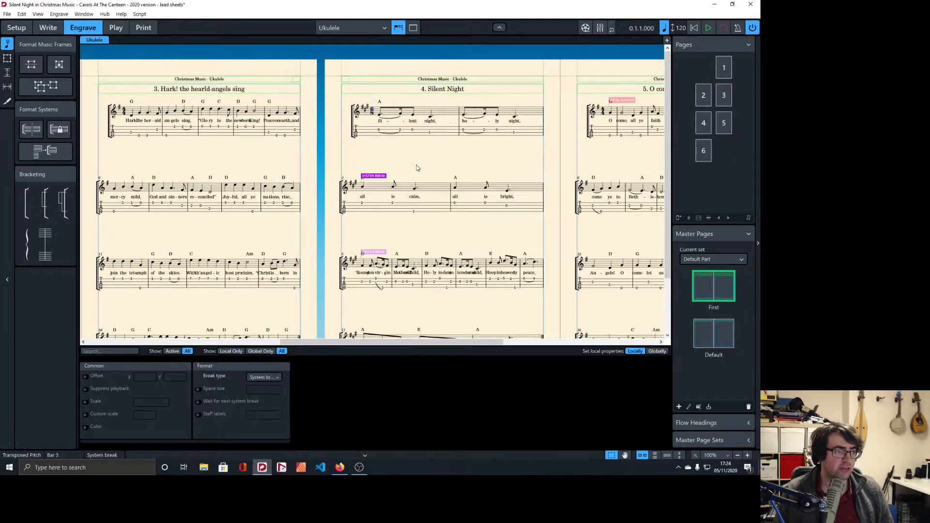
scroll(417, 168, "down", 2)
left_click(424, 193)
key("shift+s")
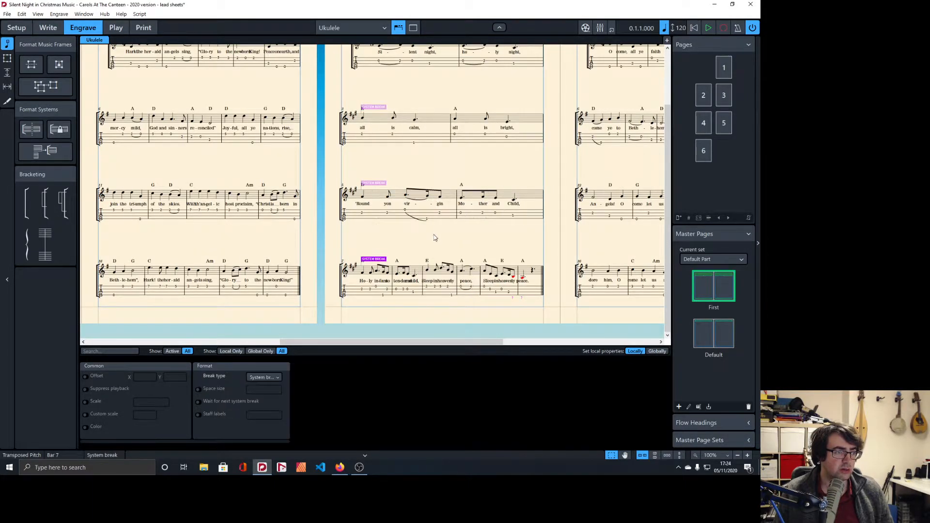
left_click(423, 268)
key("shift+s")
scroll(314, 129, "up", 2)
left_click(279, 114)
key("shift+s")
Select Silent Night from its first tie to the final barline and make the selection into one frame
left_click(373, 157)
scroll(352, 166, "left", 6)
scroll(351, 165, "left", 2)
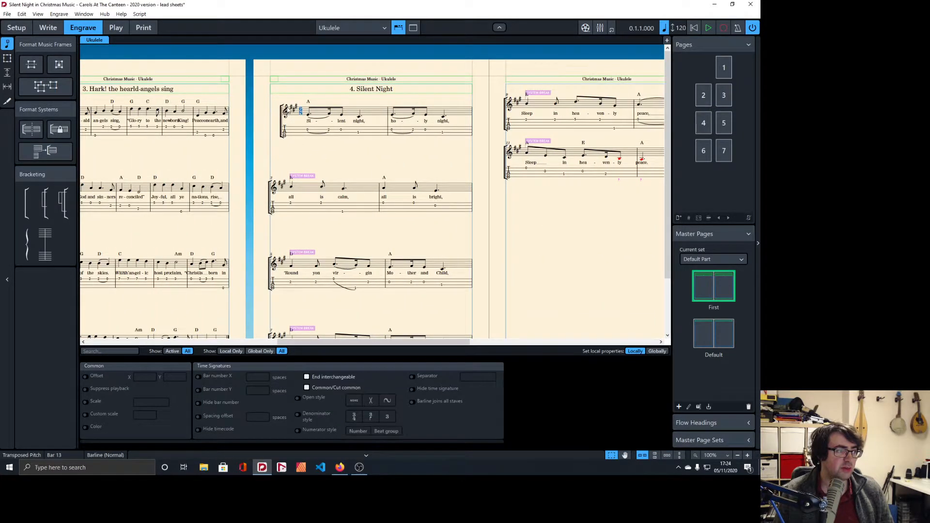
left_click(312, 117, "ctrl")
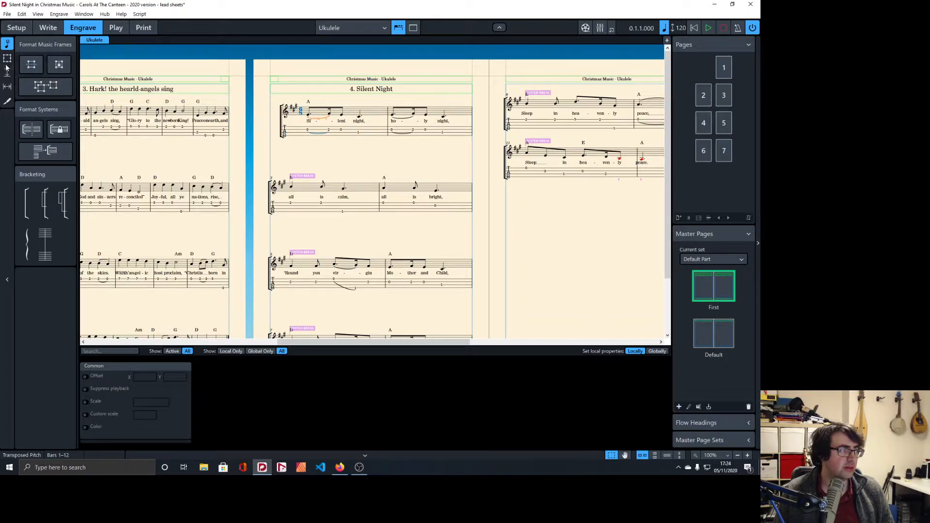
left_click(51, 88)
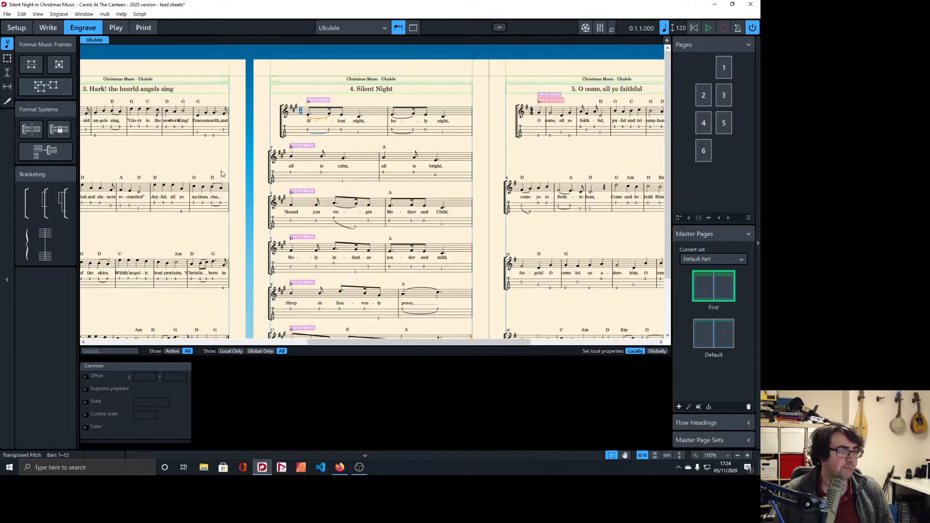
Compare the system spacing of Silent Night with the pages of Hark! the herald angels sing and Away In A Manger
scroll(341, 201, "down", 2)
scroll(380, 208, "up", 1)
scroll(379, 207, "up", 1)
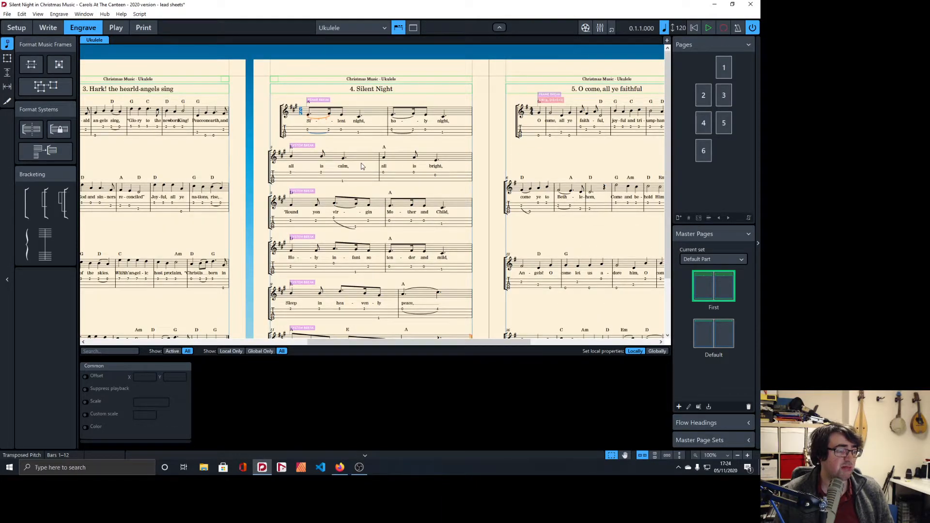
scroll(361, 166, "down", 2)
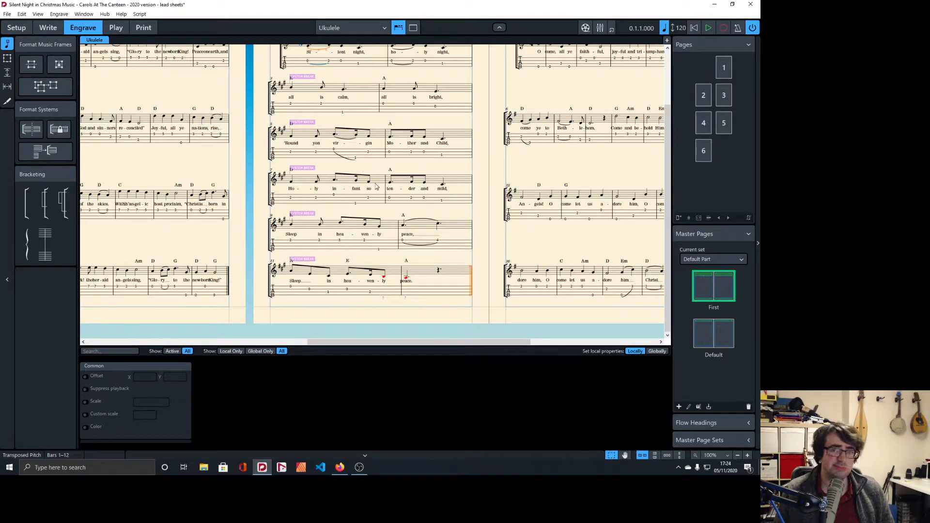
scroll(374, 187, "up", 2)
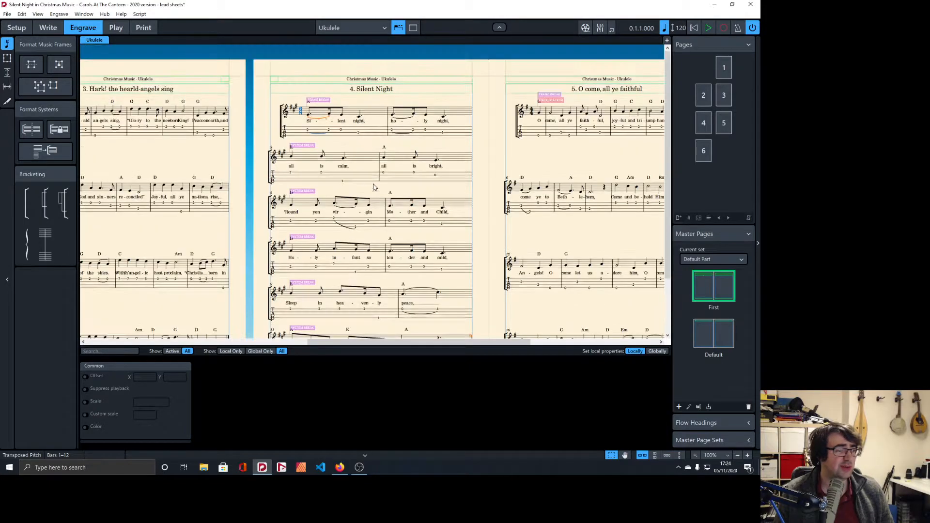
scroll(356, 187, "left", 6)
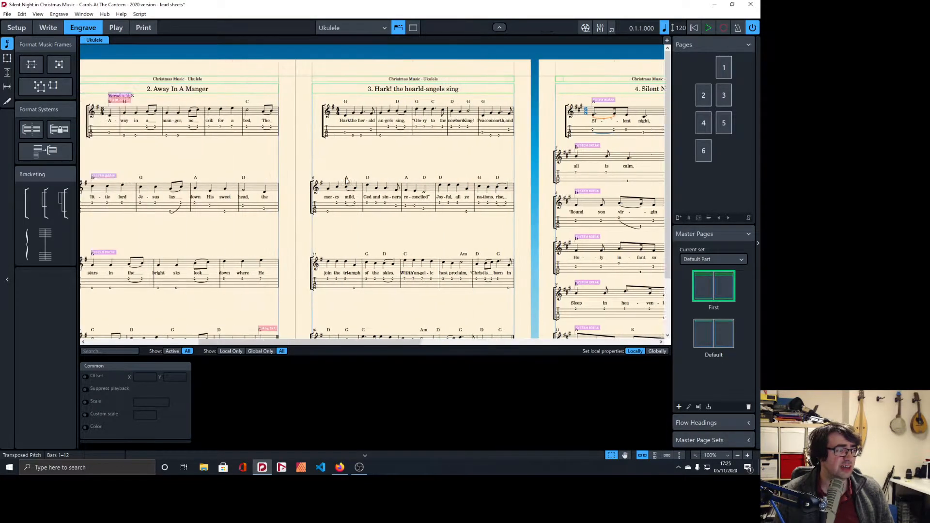
scroll(347, 182, "down", 2)
scroll(347, 182, "up", 2)
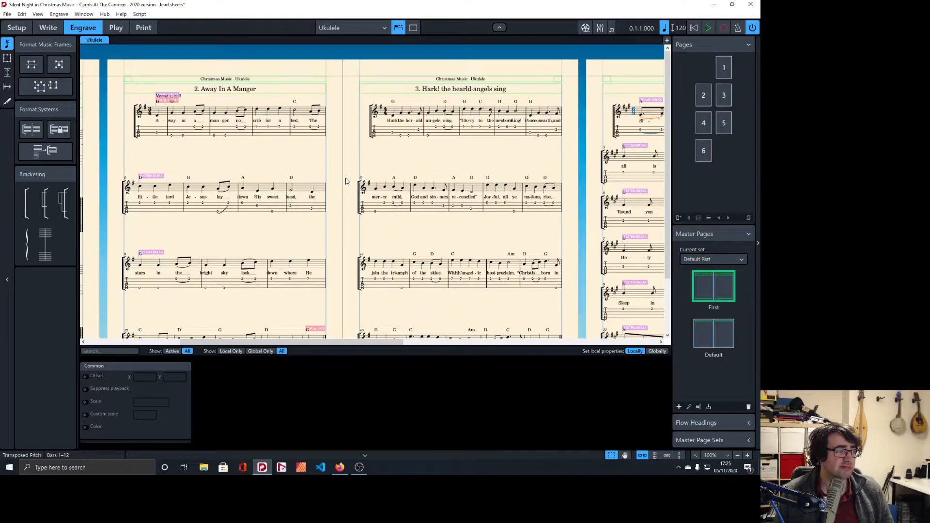
Undo the frame formatting and all system breaks in Silent Night
scroll(346, 181, "right", 6)
key("ctrl+z")
key("ctrl+z")
key("ctrl+z")
key("ctrl+z")
key("ctrl+z")
key("ctrl+z")
key("ctrl+z")
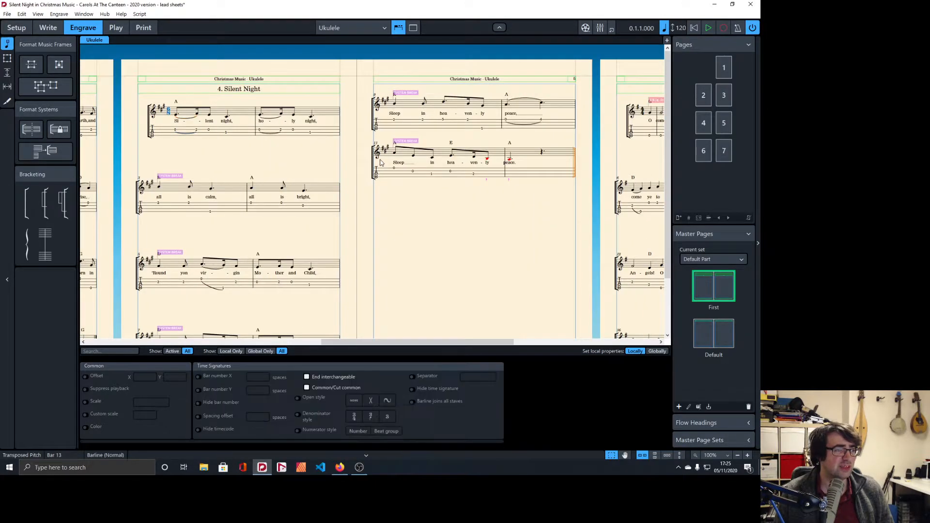
key("ctrl+z")
key("ctrl+z")
key("ctrl+z")
key("ctrl+z")
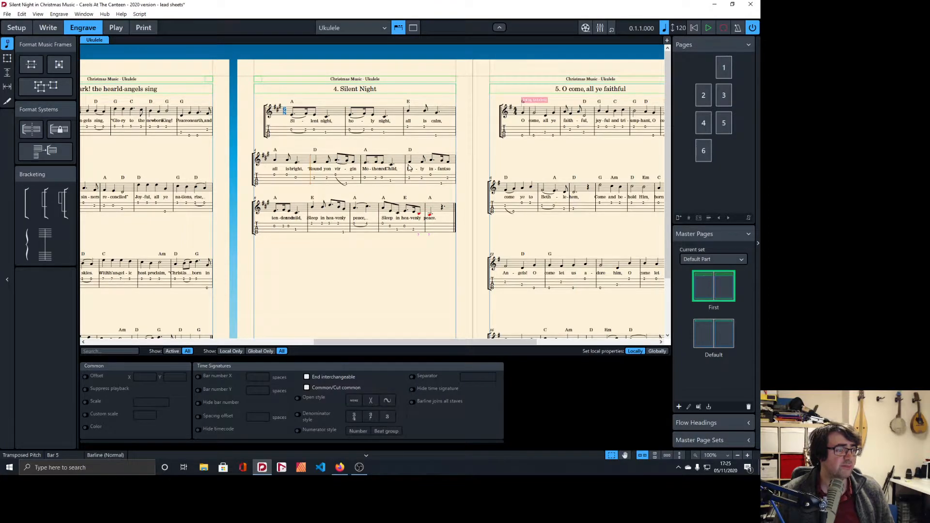
Add system breaks at bars 7, 10 and 4 of Silent Night so each system holds three bars
key("ctrl+y")
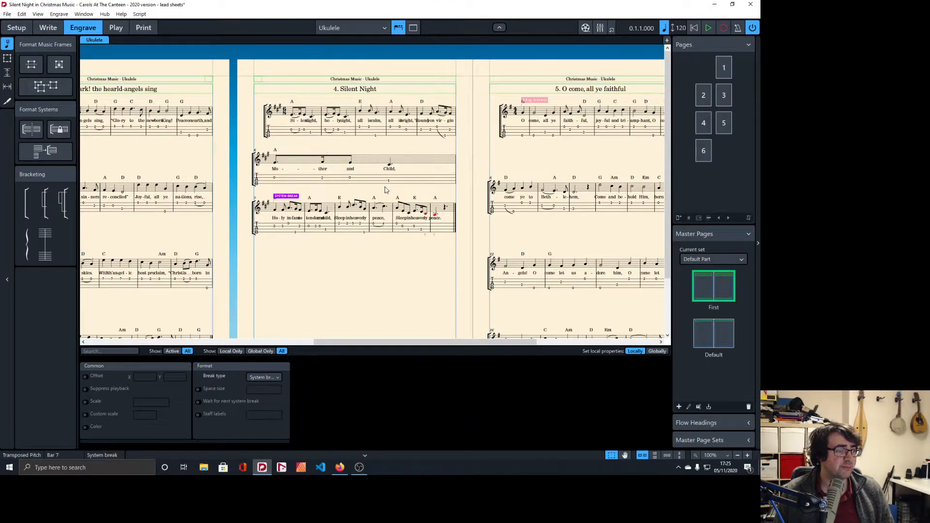
left_click(370, 214)
key("shift+s")
scroll(375, 217, "down", 2)
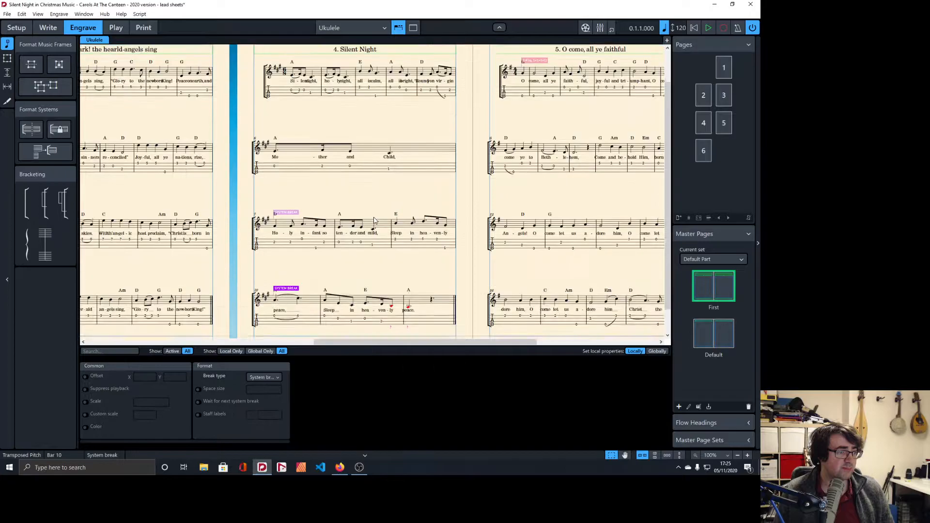
scroll(376, 217, "up", 2)
left_click(389, 124)
key("shift+s")
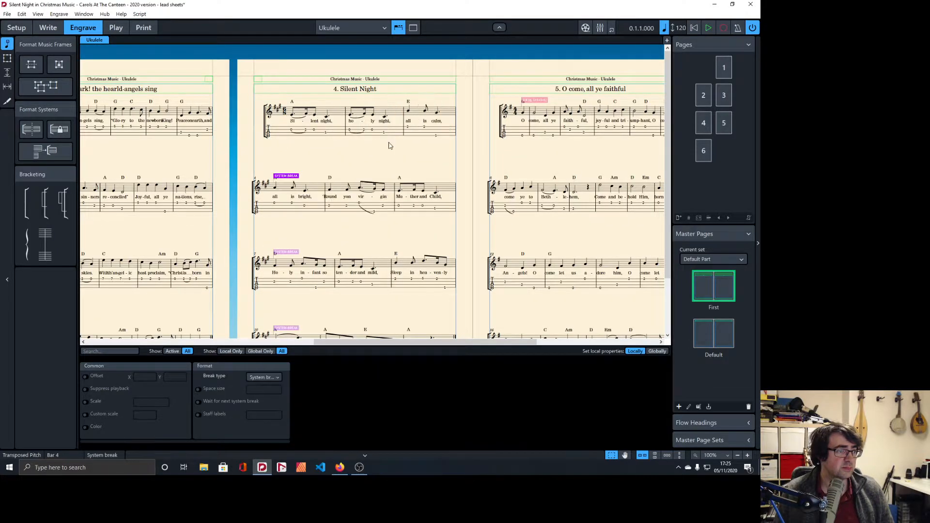
key("Escape")
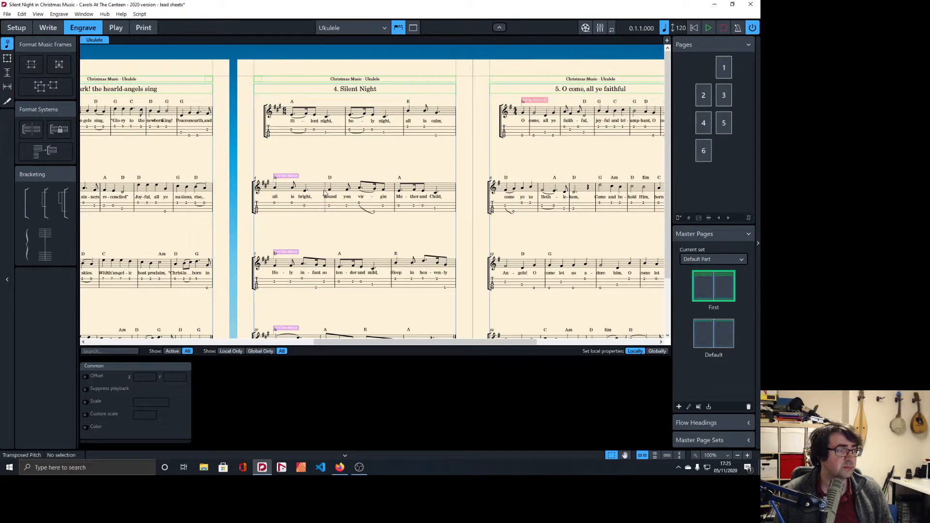
Check the four-system layout of Silent Night and the pages of O come, all ye faithful and Chords
left_click(324, 191)
scroll(324, 179, "down", 3)
scroll(324, 170, "up", 1)
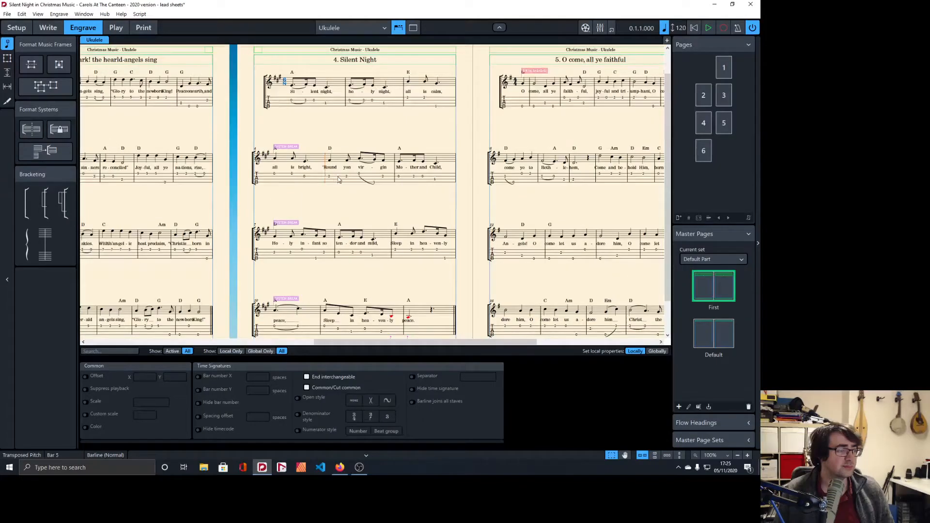
scroll(378, 195, "down", 2)
scroll(410, 226, "up", 3)
scroll(406, 224, "right", 3)
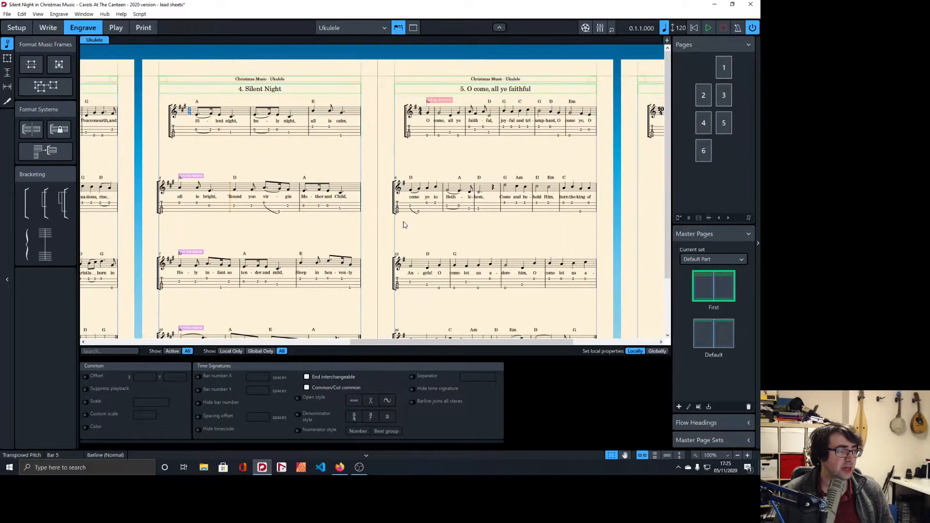
scroll(405, 224, "left", 3)
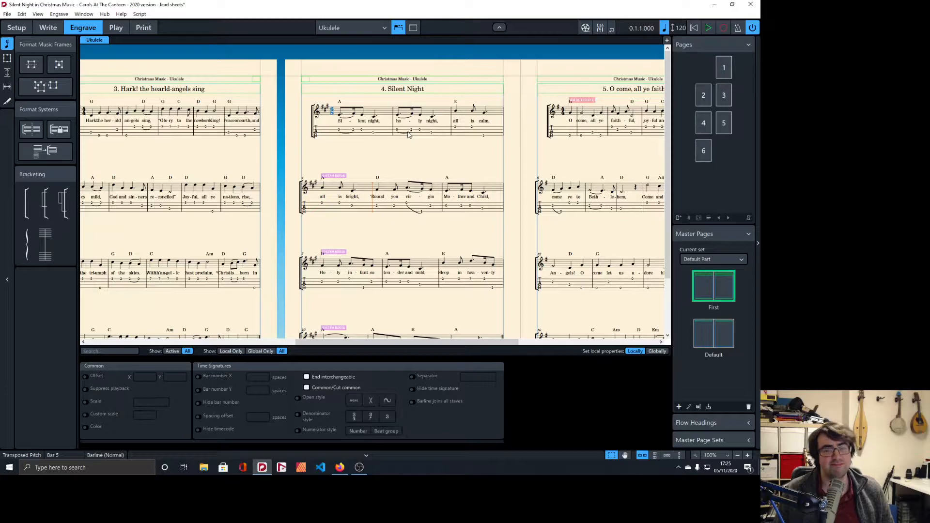
scroll(406, 137, "right", 4)
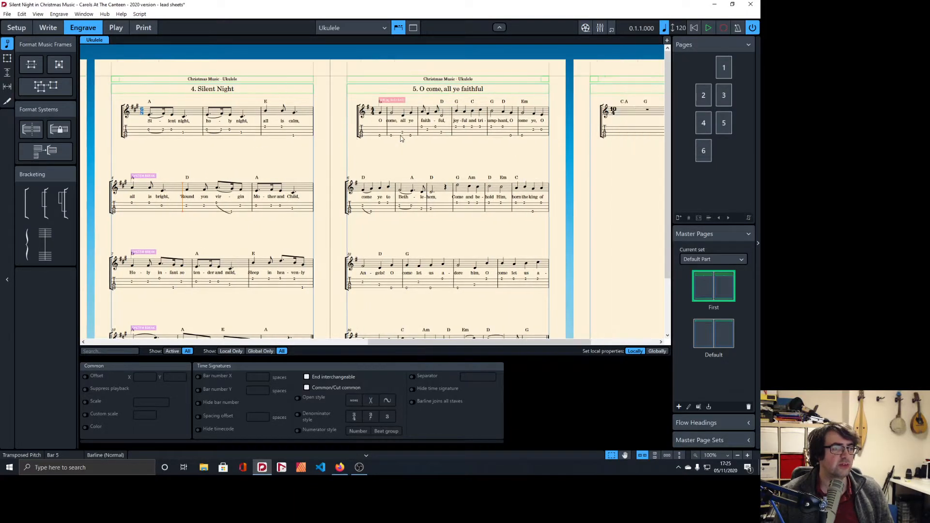
scroll(400, 139, "right", 3)
scroll(382, 148, "down", 1)
scroll(368, 160, "up", 1)
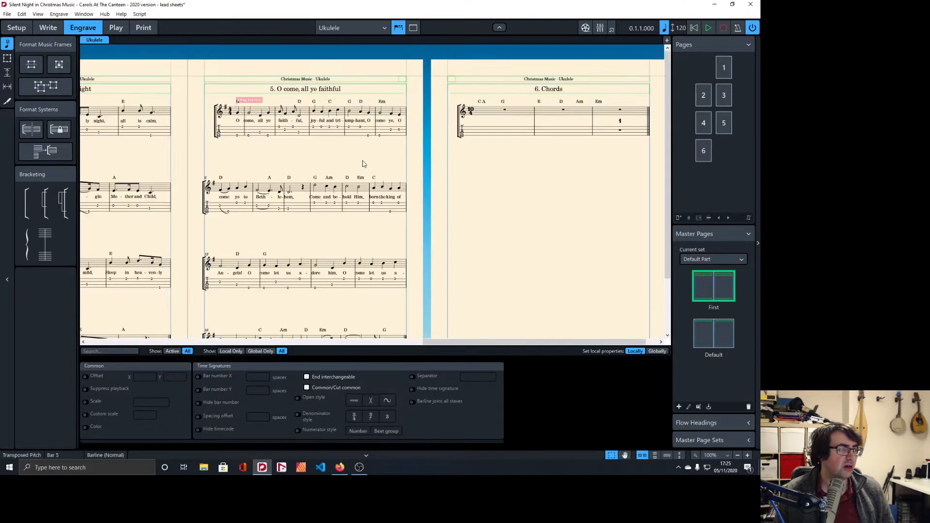
Add system breaks at bars 5, 9 and 13 of O come, all ye faithful
scroll(339, 155, "left", 1)
left_click(421, 116)
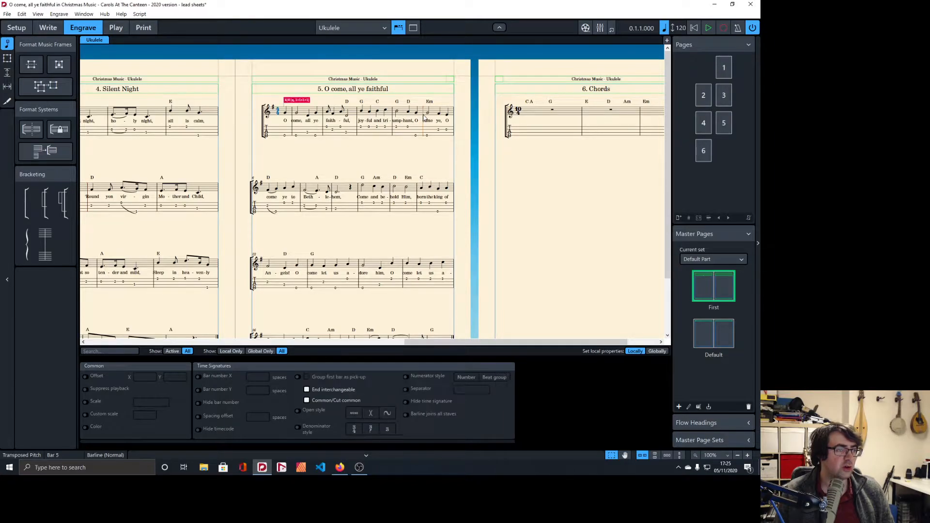
key("shift+s")
left_click(395, 194)
key("shift+s")
scroll(395, 194, "down", 1)
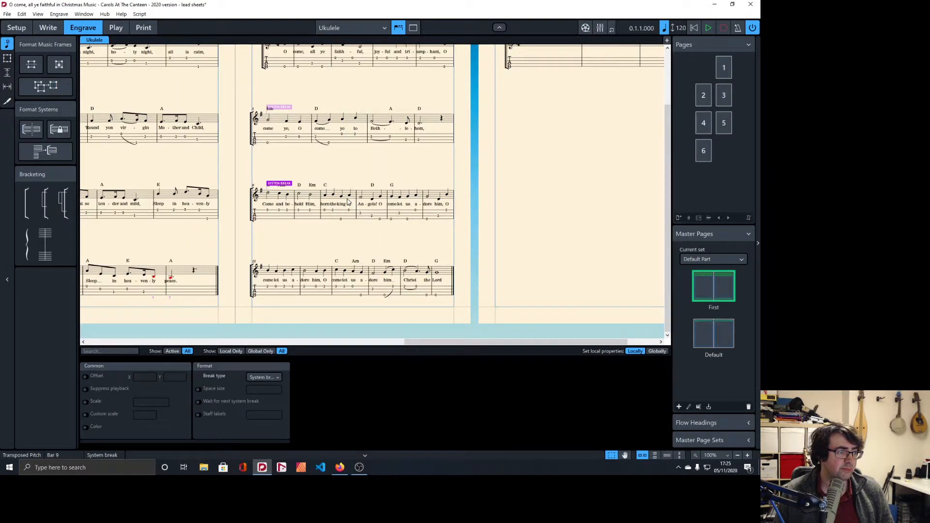
left_click(389, 197)
key("shift+s")
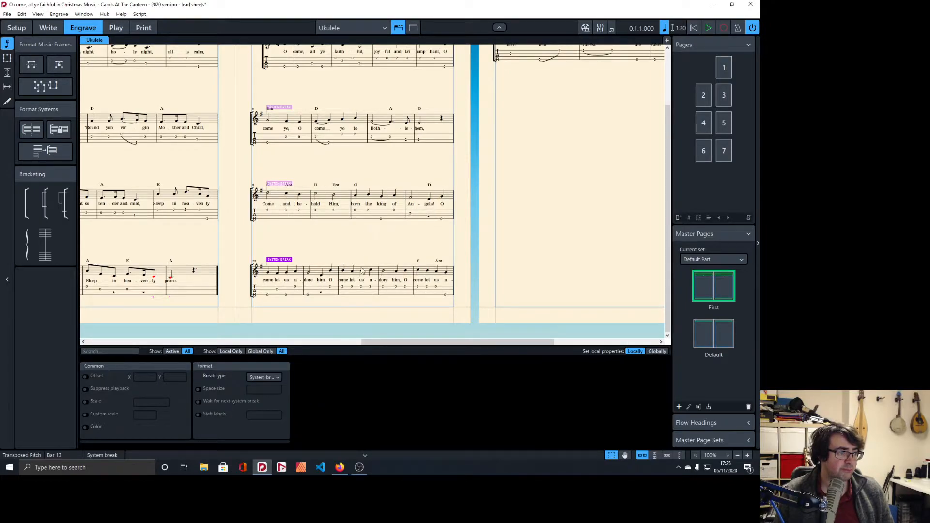
Add a system break at bar 17 of O come, all ye faithful and make the whole carol, bars 0–20, into one frame
left_click(414, 274)
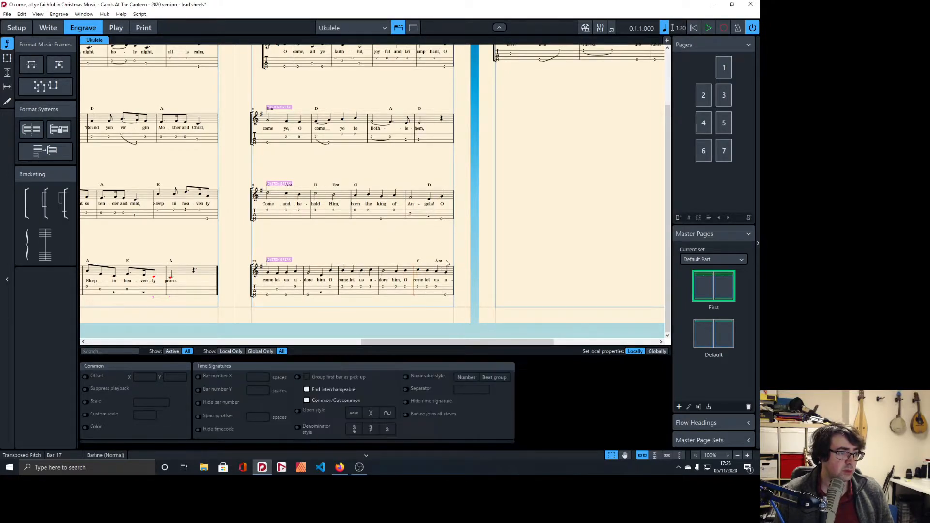
key("shift+s")
left_click(382, 116)
left_click_drag(132, 139, 322, 143)
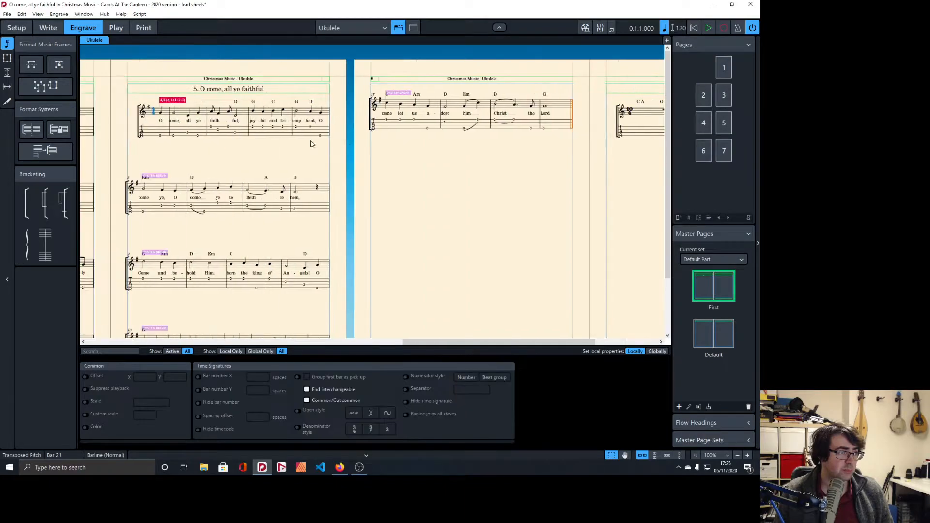
left_click(161, 115)
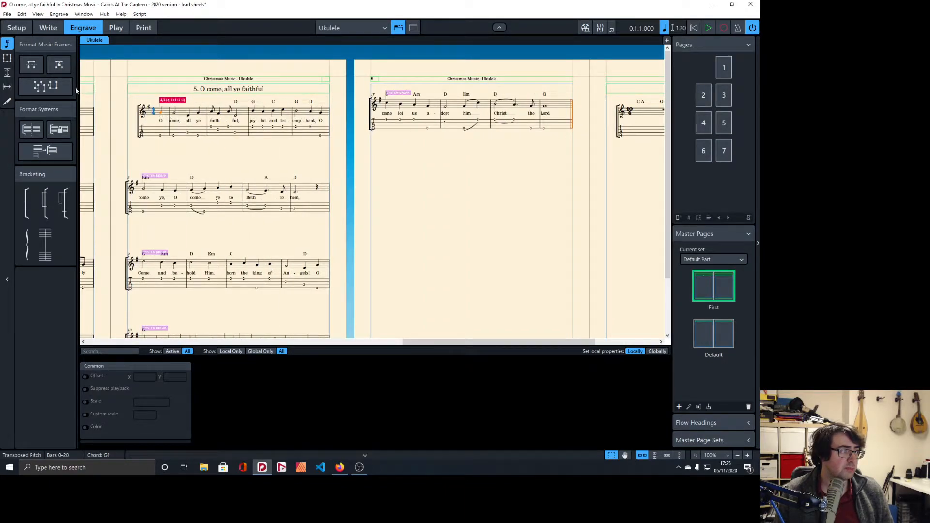
left_click(46, 87)
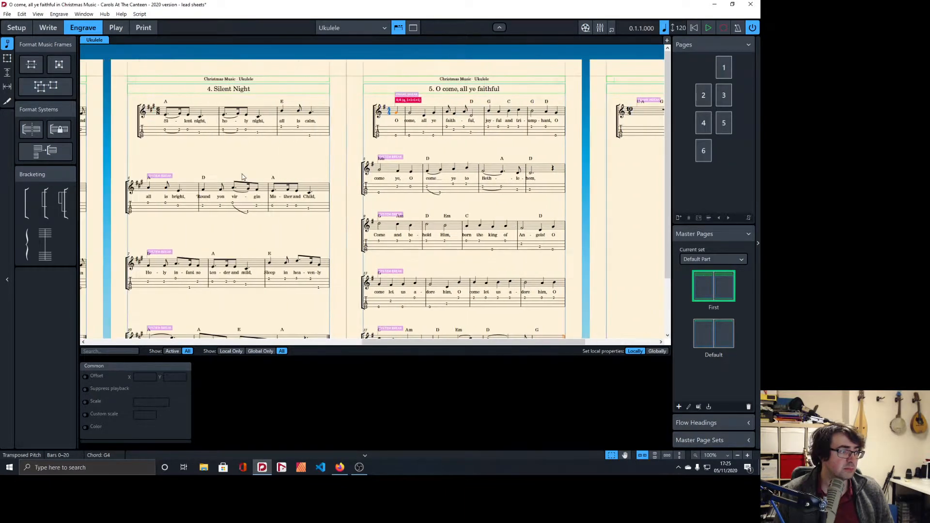
Make the tablature slurs in Once in royal David's city transparent by giving them a custom colour with alpha channel 0
scroll(242, 177, "left", 12)
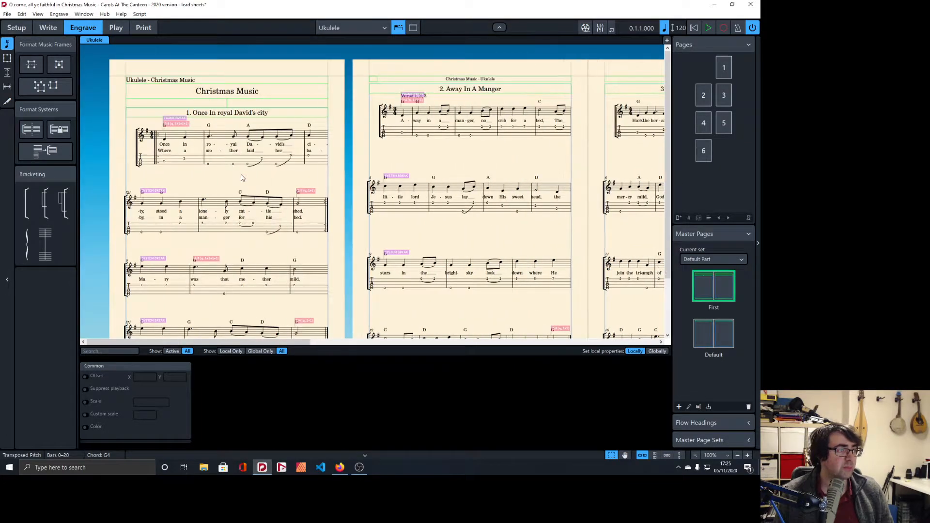
key("Escape")
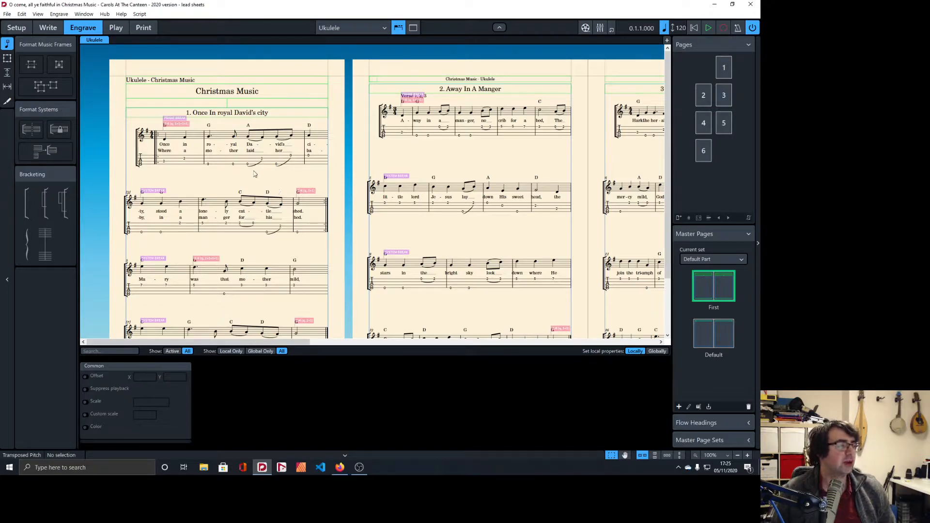
left_click(254, 165)
left_click(285, 166, "ctrl")
left_click(249, 230, "ctrl")
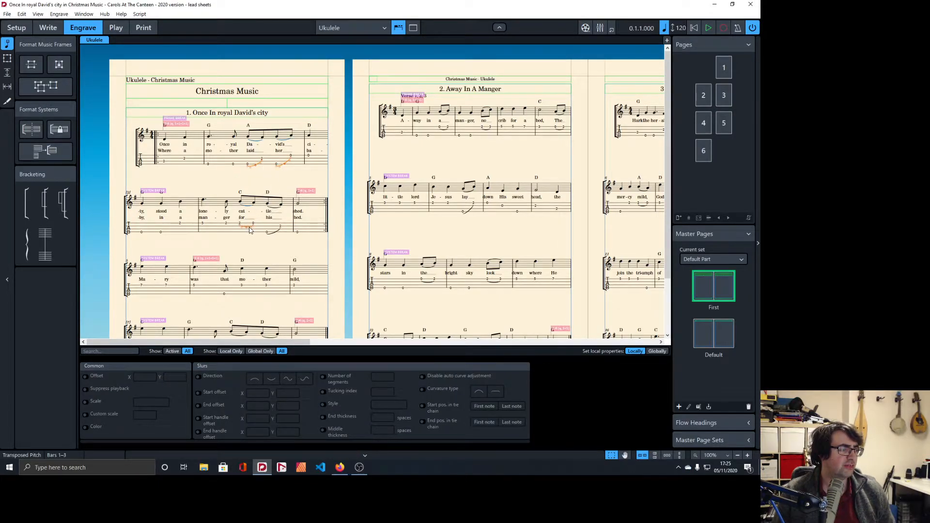
left_click(274, 233, "ctrl")
scroll(269, 237, "down", 2)
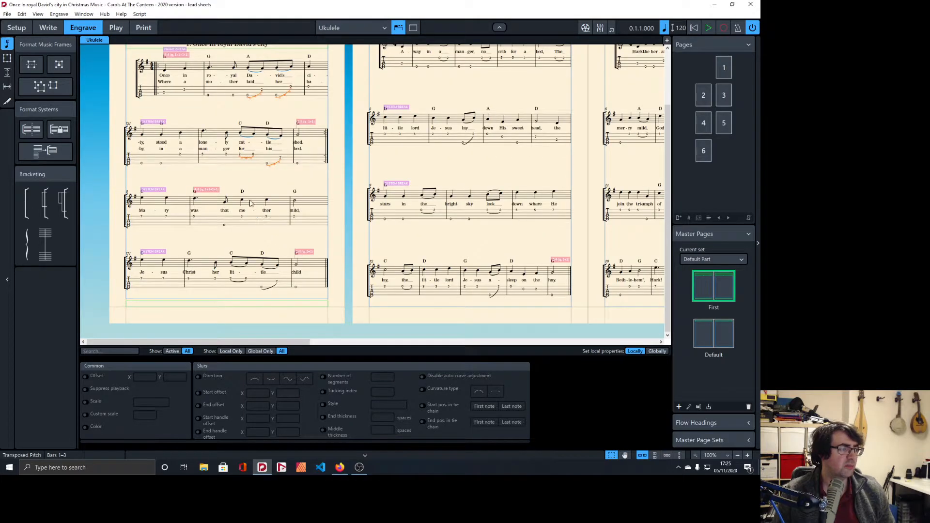
left_click(242, 283, "ctrl")
left_click(267, 290, "ctrl")
left_click(86, 428)
left_click(137, 427)
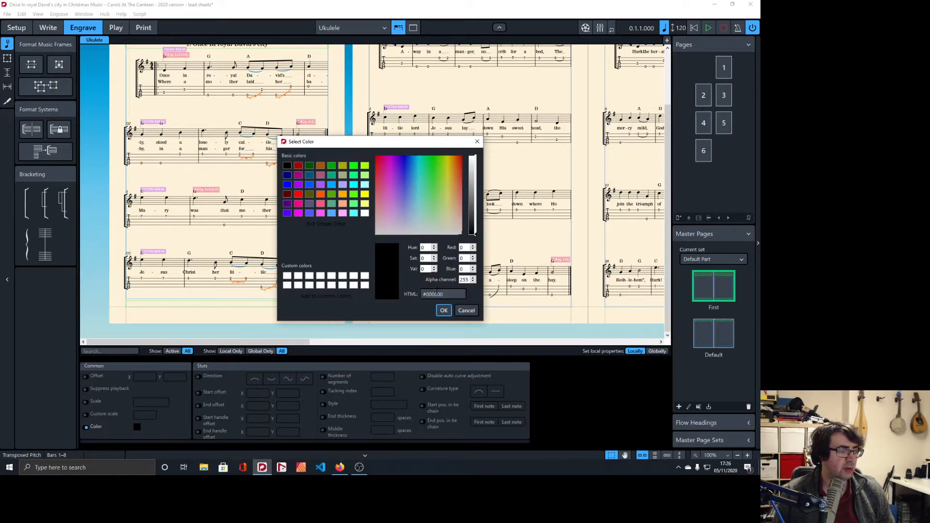
type("0")
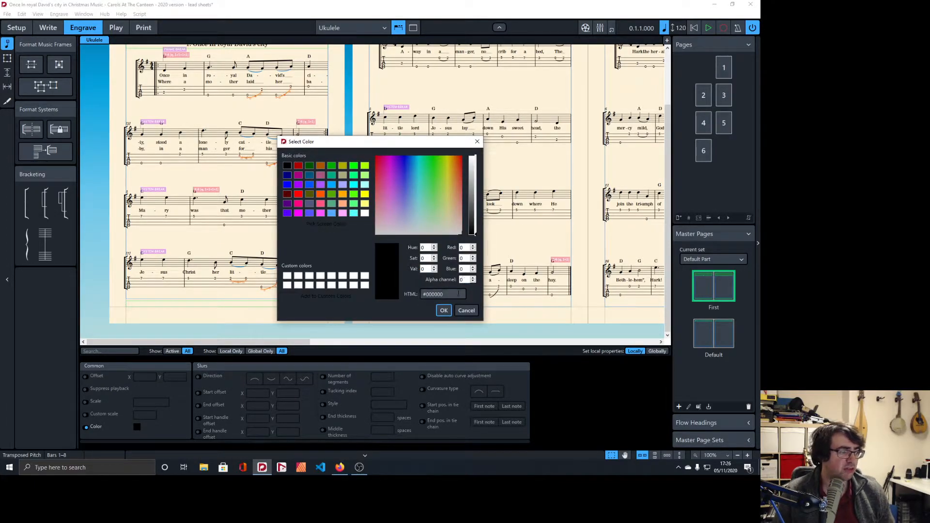
left_click(446, 314)
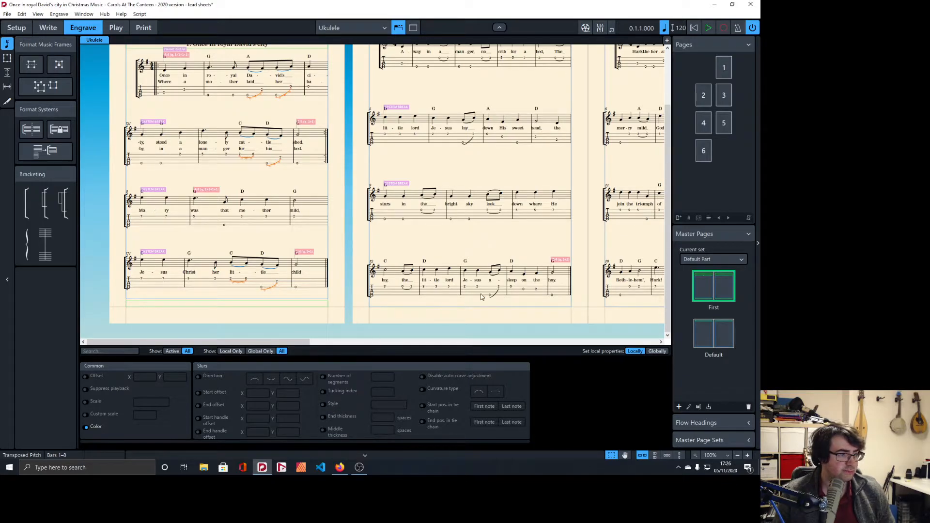
Make all tablature slurs in Away In A Manger, bars 1–14, transparent with a custom colour at alpha channel 0
left_click(496, 295)
scroll(409, 230, "up", 2)
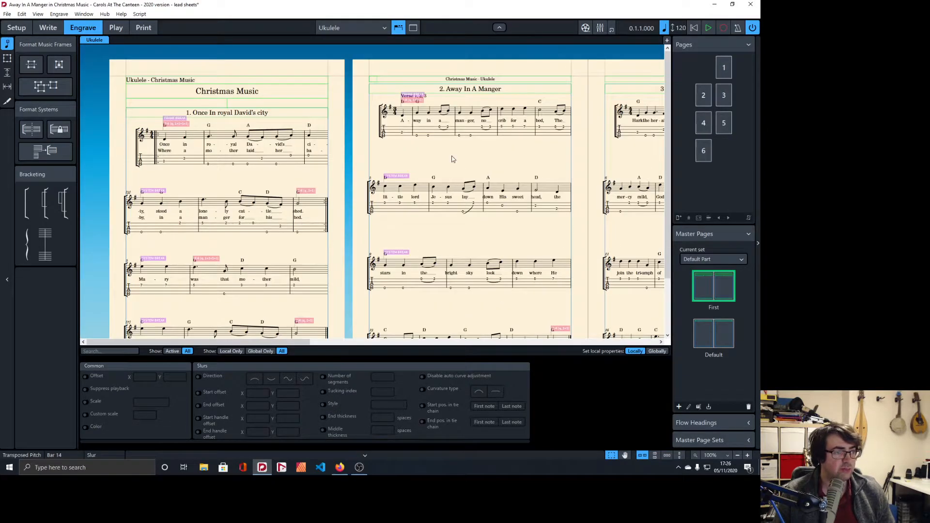
left_click(442, 129)
left_click(485, 130, "ctrl")
left_click(559, 132, "ctrl")
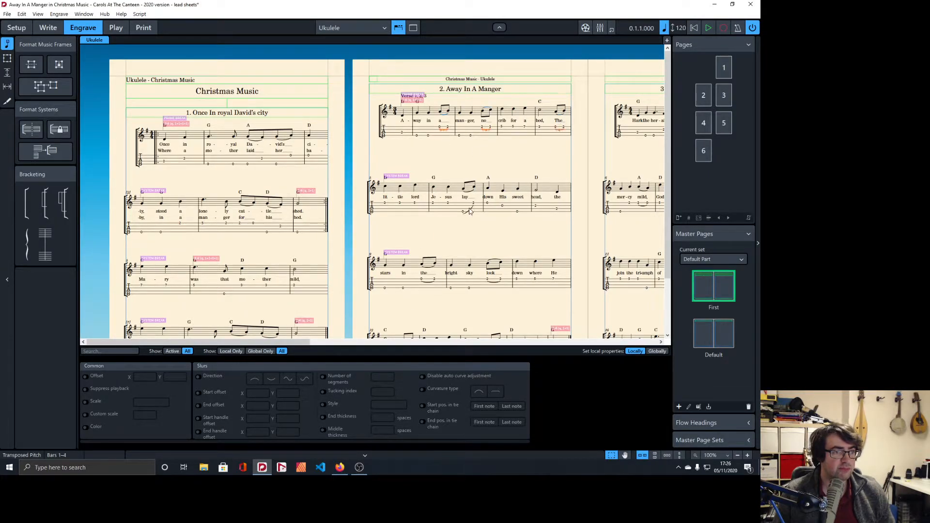
left_click(466, 212, "ctrl")
left_click(492, 283, "ctrl")
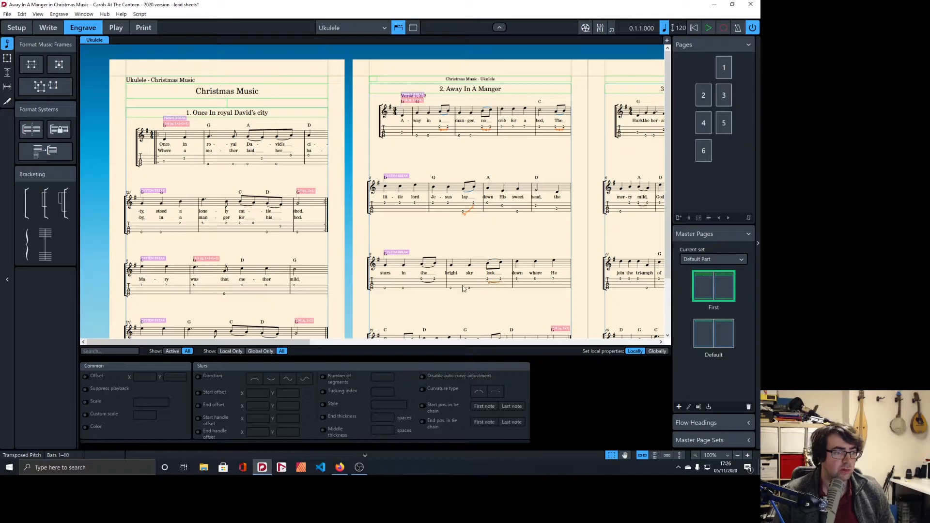
left_click(427, 282, "ctrl")
scroll(459, 285, "down", 3)
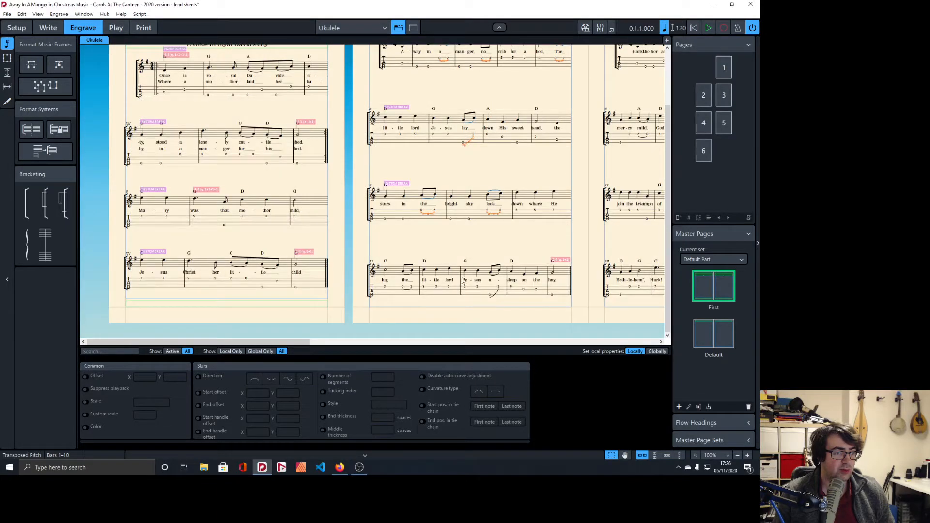
left_click(496, 293, "ctrl")
scroll(438, 289, "up", 3)
scroll(437, 289, "right", 3)
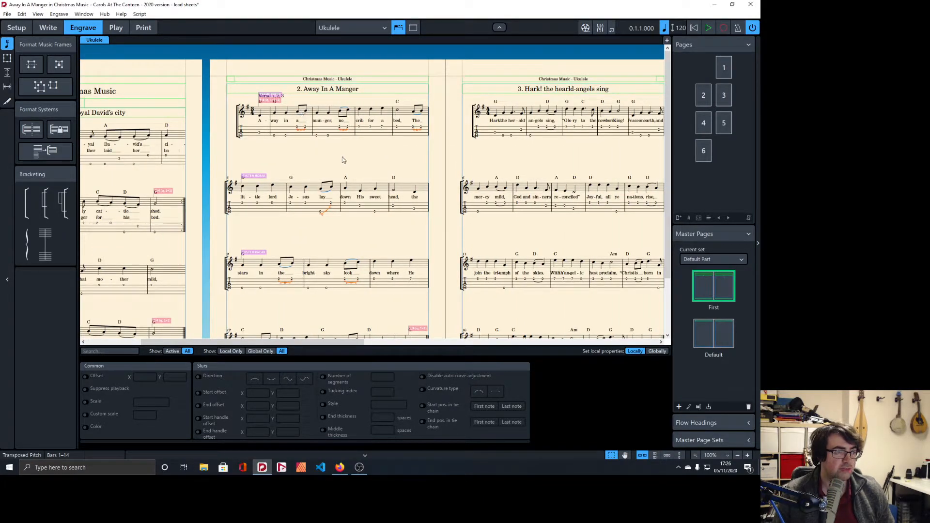
scroll(343, 160, "down", 3)
left_click(87, 427)
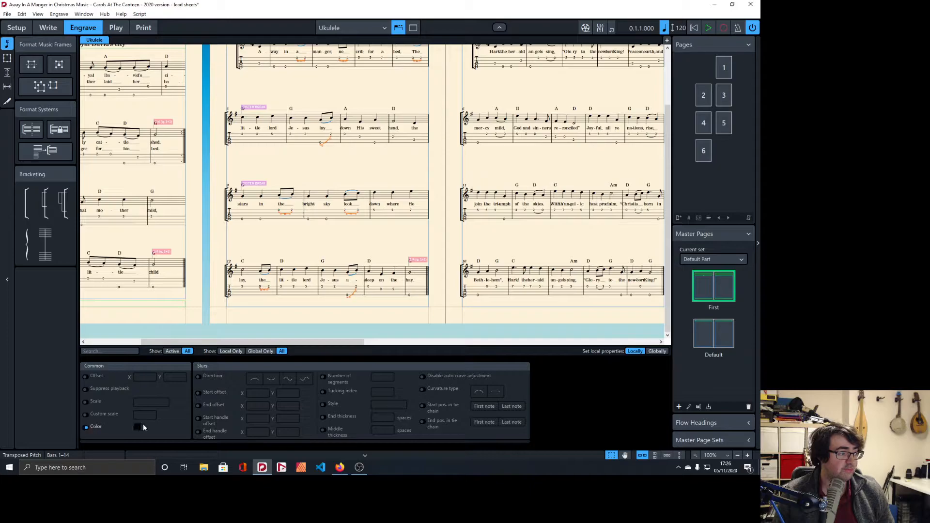
left_click(137, 427)
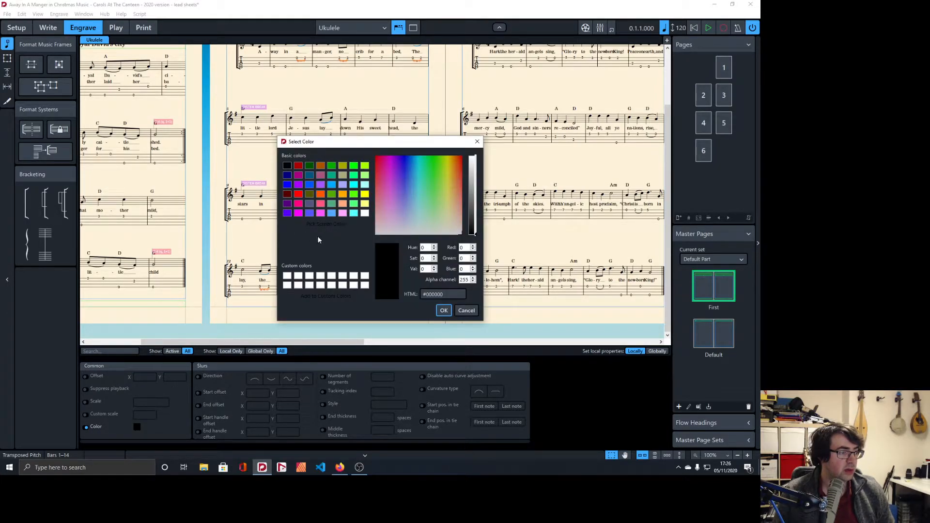
double_click(464, 280)
type("0")
left_click(444, 311)
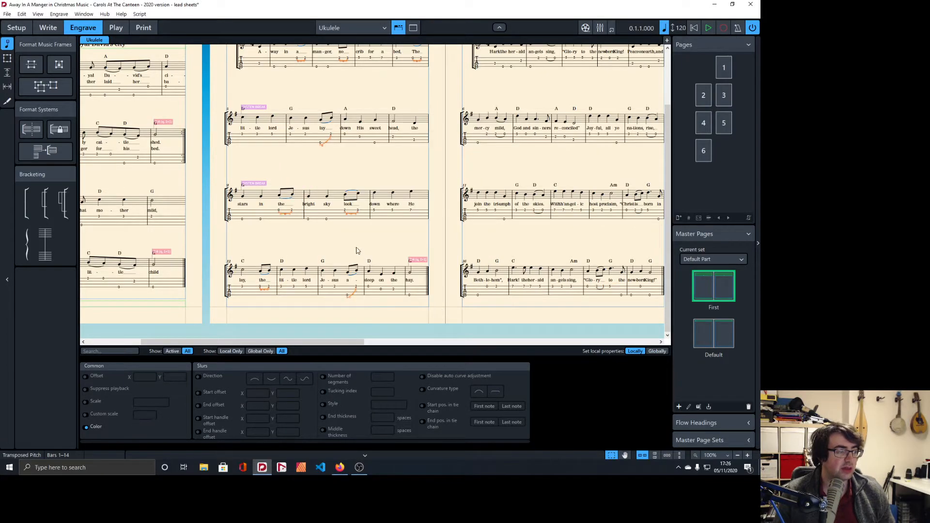
key("Escape")
Hide the tablature slurs across bars 2–19 of the Hark! carol by setting their colour's alpha channel to 0
scroll(357, 247, "up", 3)
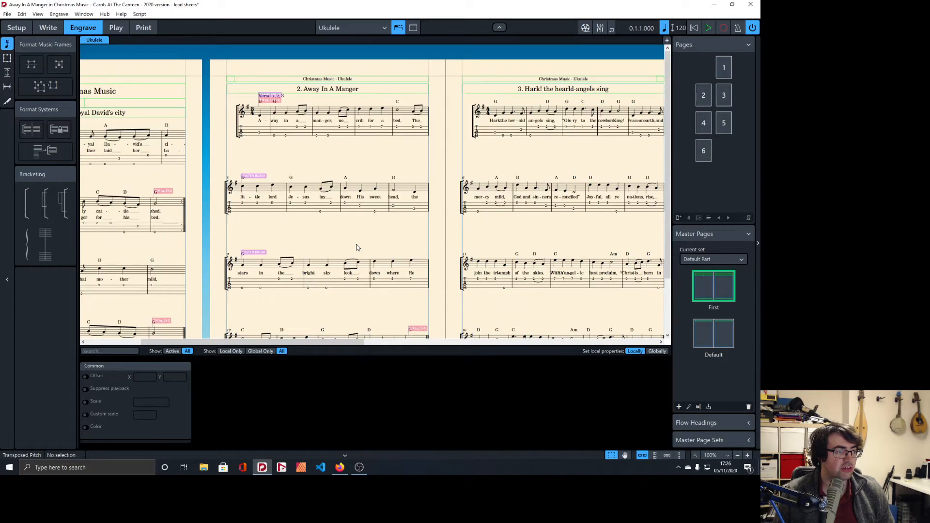
scroll(313, 137, "right", 5)
left_click(315, 131)
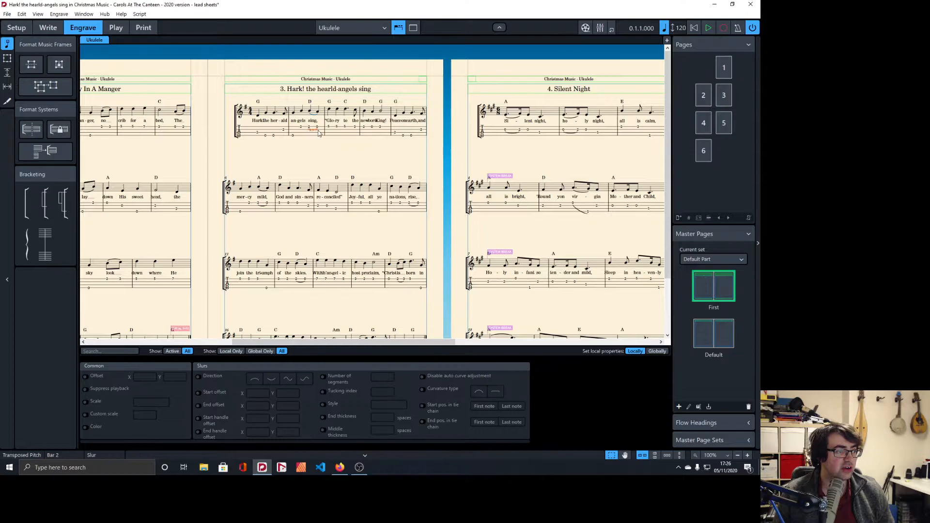
left_click(413, 207, "ctrl")
scroll(407, 218, "down", 3)
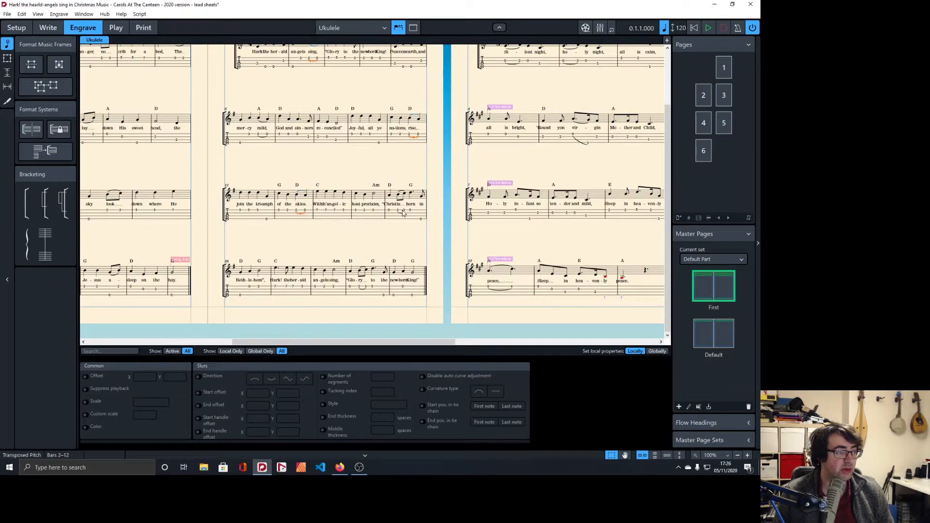
left_click(361, 289, "ctrl")
left_click(86, 426)
left_click(137, 427)
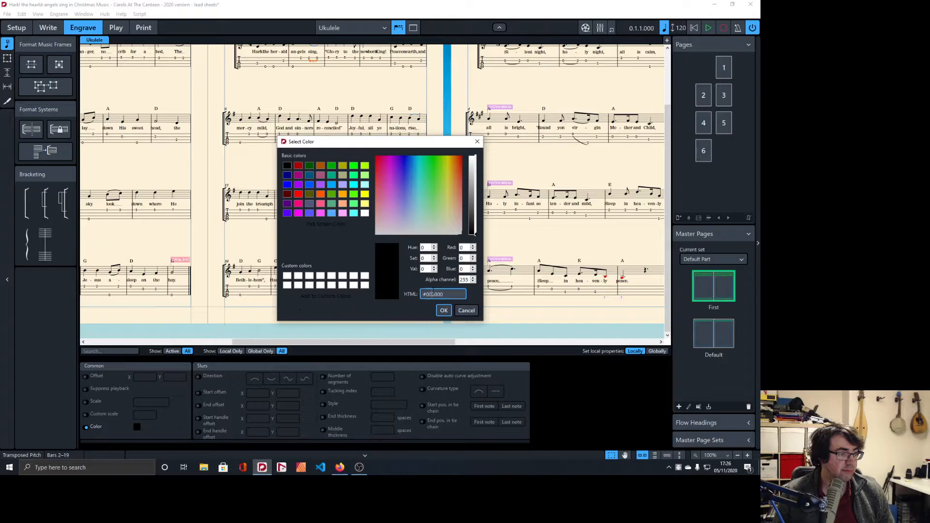
double_click(463, 280)
type("0")
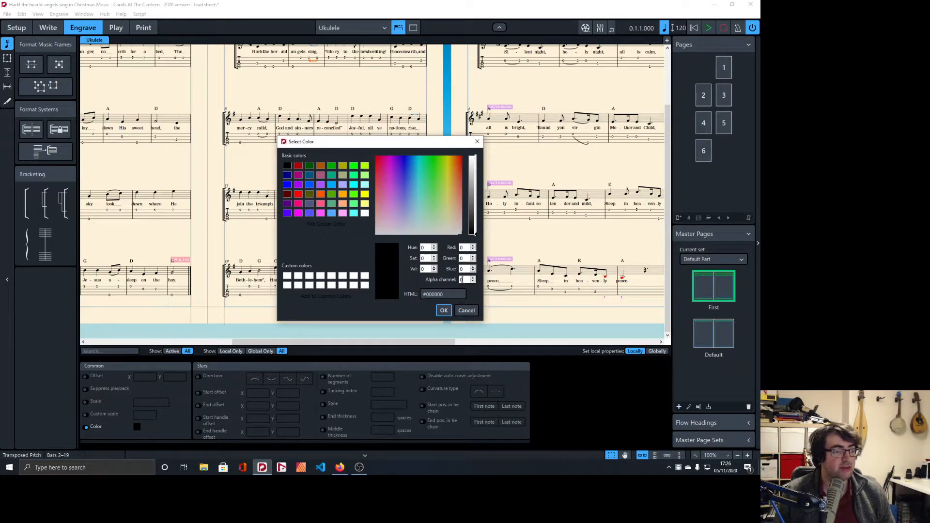
left_click(444, 311)
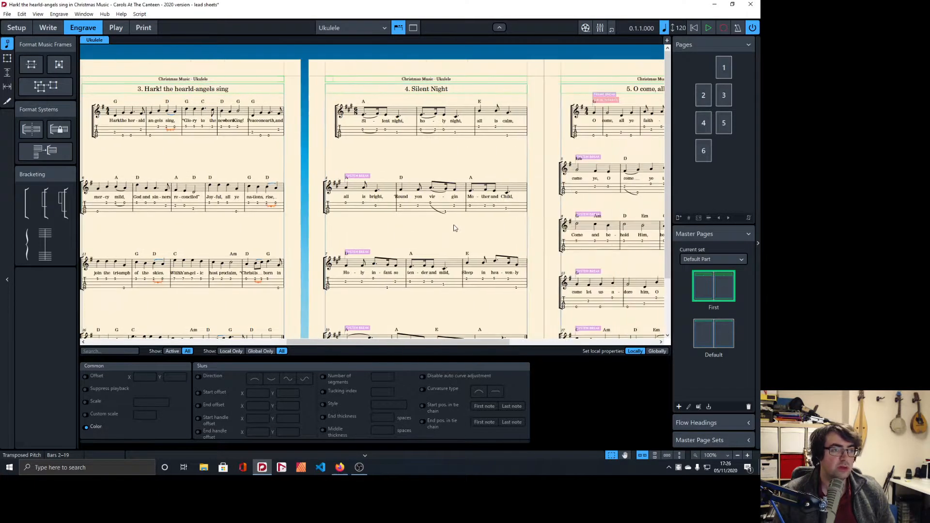
Hide the tablature slurs in bars 1–10 of Silent Night by setting their colour's alpha channel to 0
scroll(448, 205, "right", 2)
left_click(274, 133)
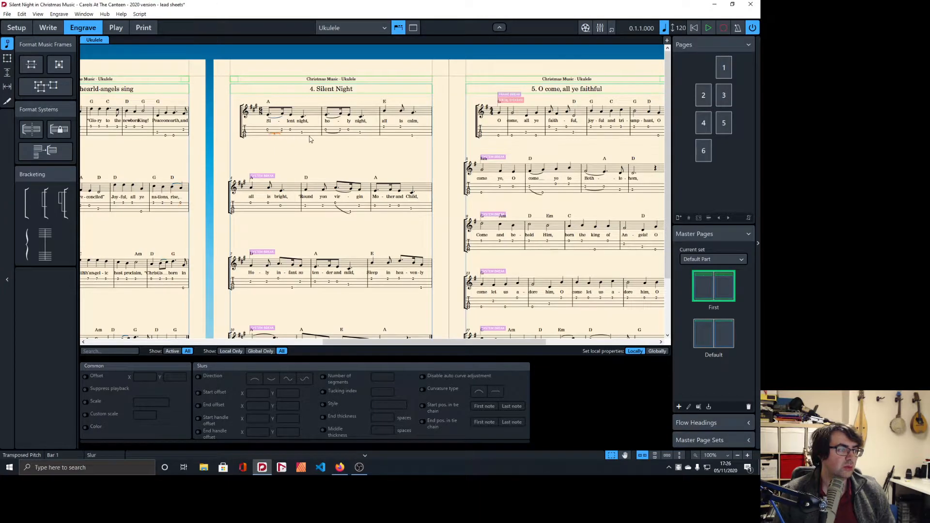
left_click(332, 134, "ctrl")
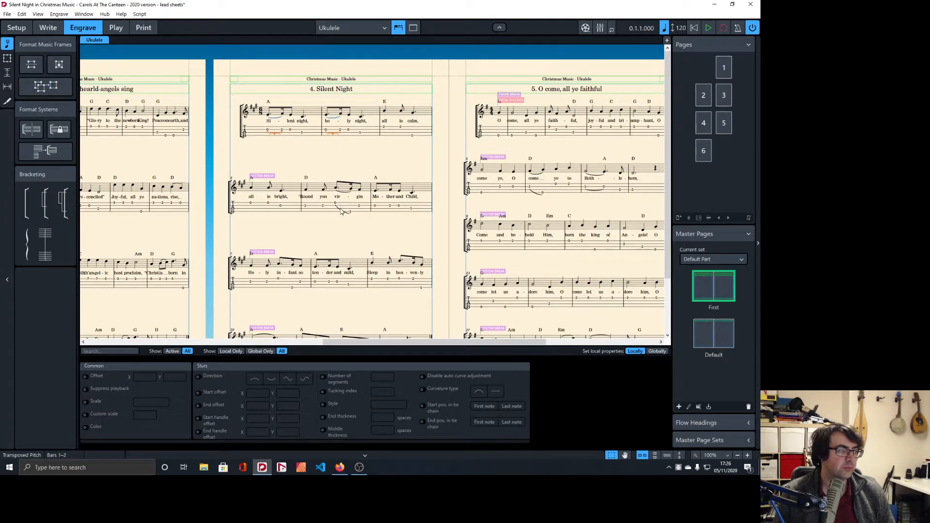
left_click(341, 211, "ctrl")
scroll(341, 213, "down", 3)
left_click(268, 289, "ctrl")
left_click(87, 427)
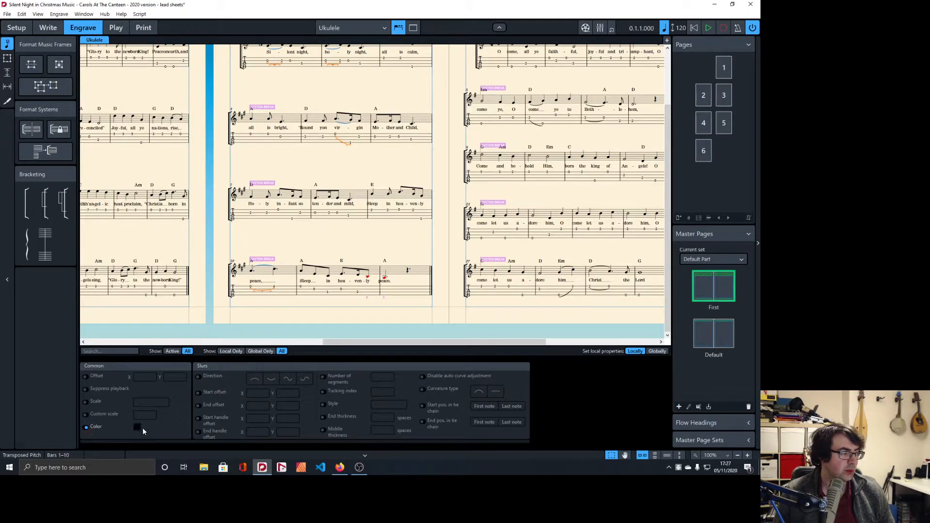
left_click(137, 427)
double_click(463, 280)
type("0")
left_click(444, 310)
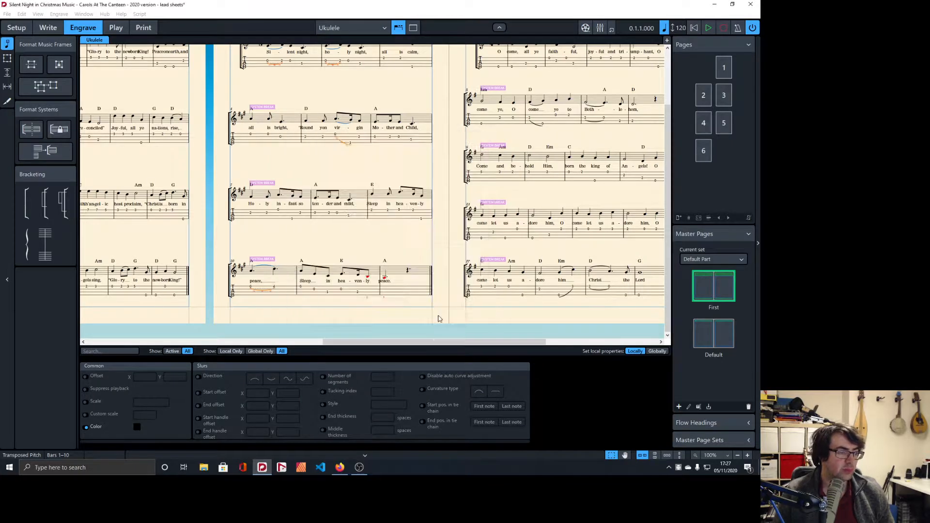
scroll(388, 264, "down", 2)
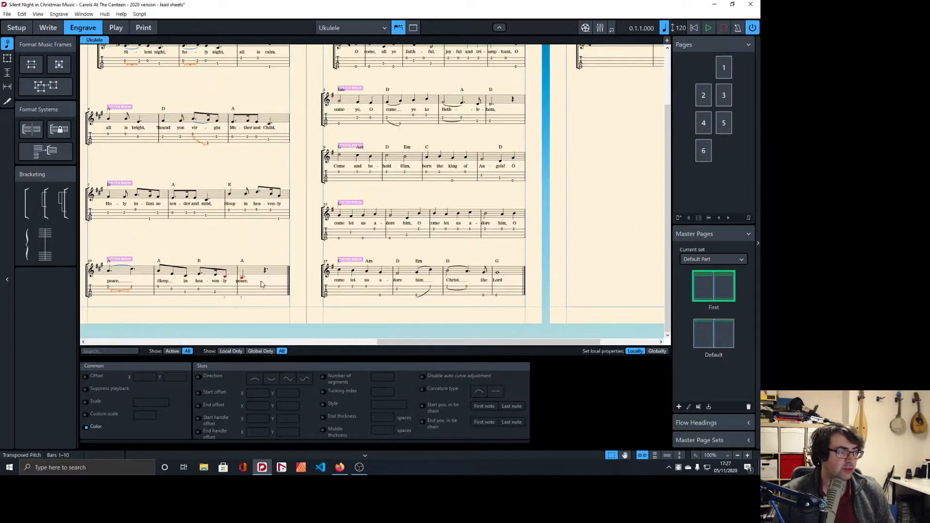
Examine the red note in bar 12 of Silent Night and the carol's opening note in Write mode, returning to Engrave mode
left_click(242, 279)
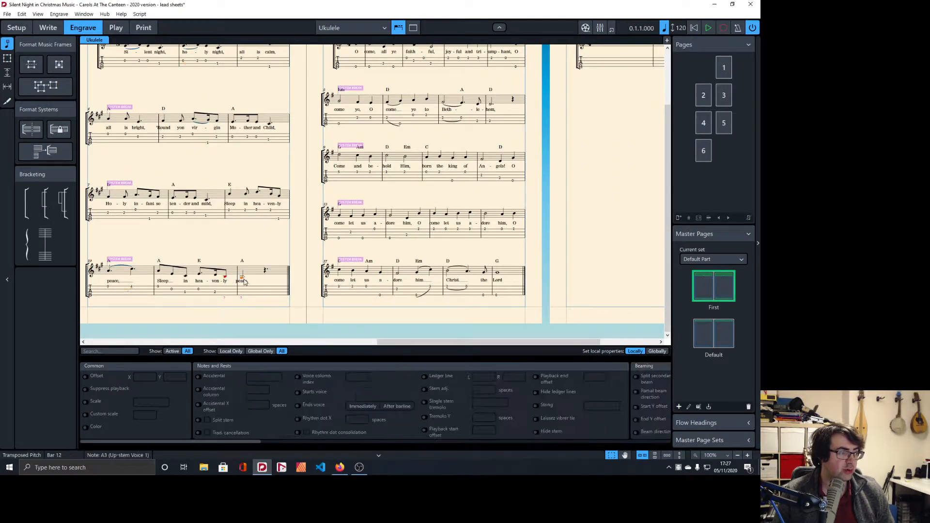
scroll(218, 238, "left", 4)
scroll(262, 172, "up", 2)
key("Escape")
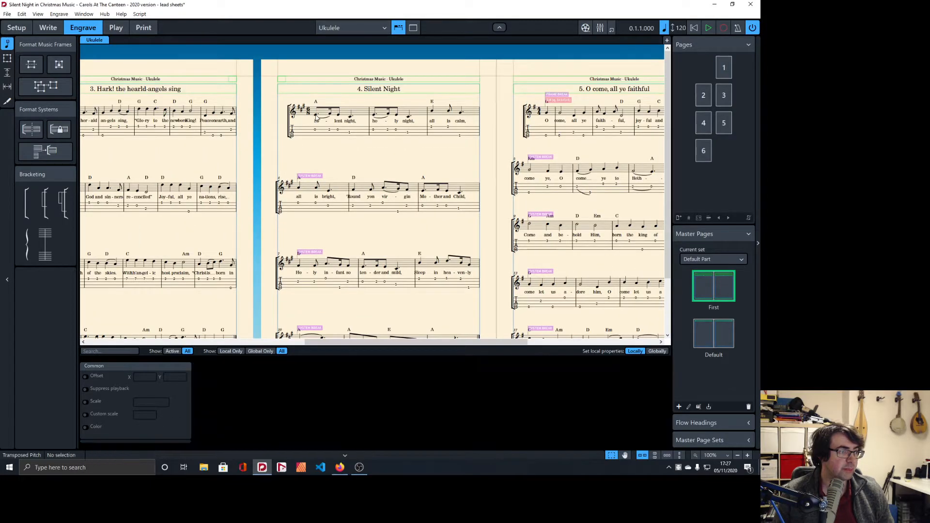
left_click(48, 28)
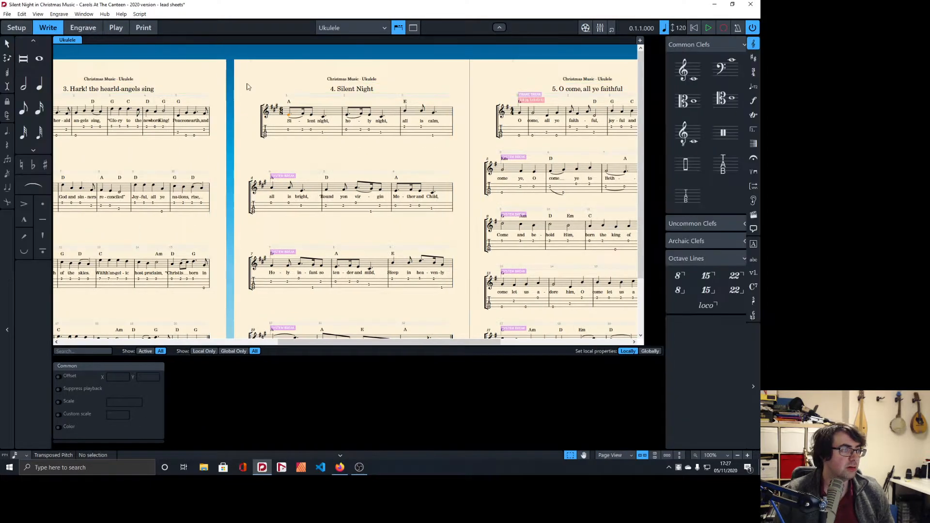
left_click(315, 113)
left_click(83, 27)
Hide the tablature slurs in bars 6–19 of O come, all ye faithful by setting their colour's alpha channel to 0
scroll(506, 160, "right", 4)
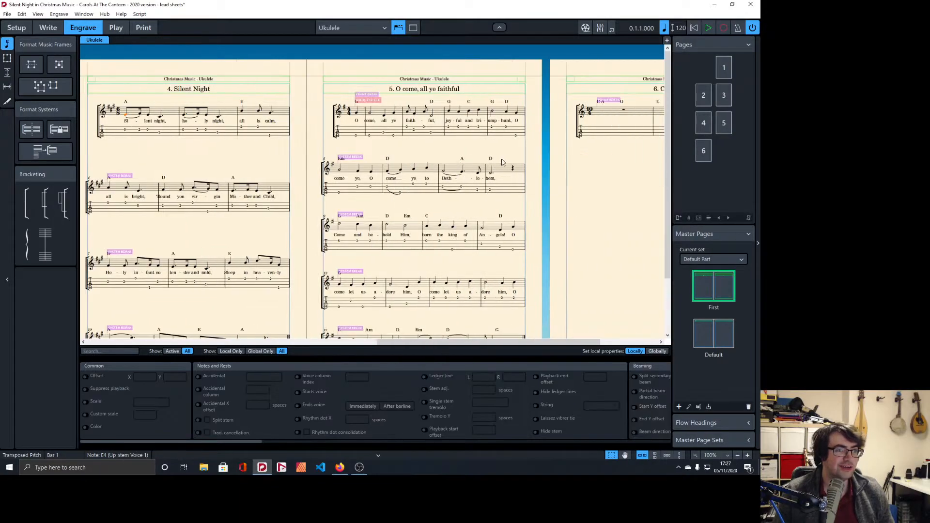
left_click(394, 193)
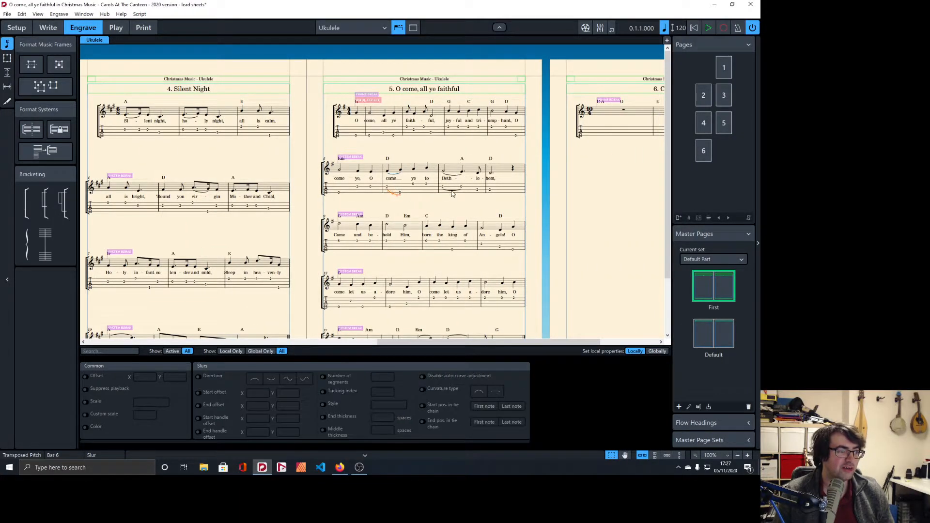
left_click(452, 191, "ctrl")
scroll(460, 202, "down", 3)
left_click(429, 292, "ctrl")
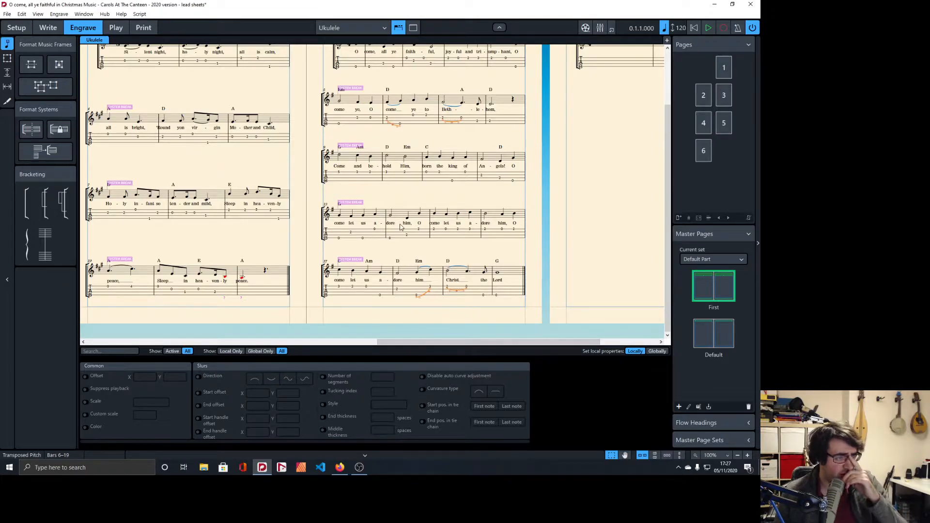
scroll(401, 226, "up", 2)
scroll(308, 309, "down", 2)
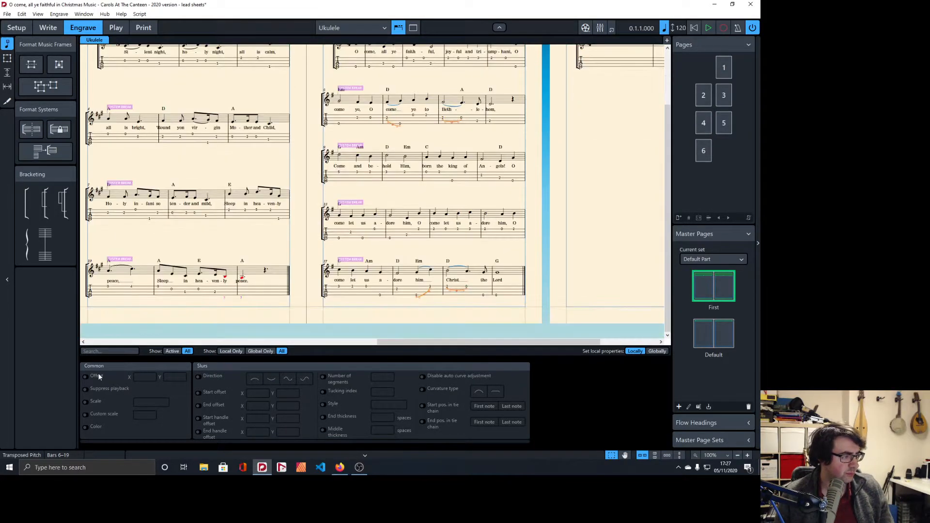
left_click(85, 428)
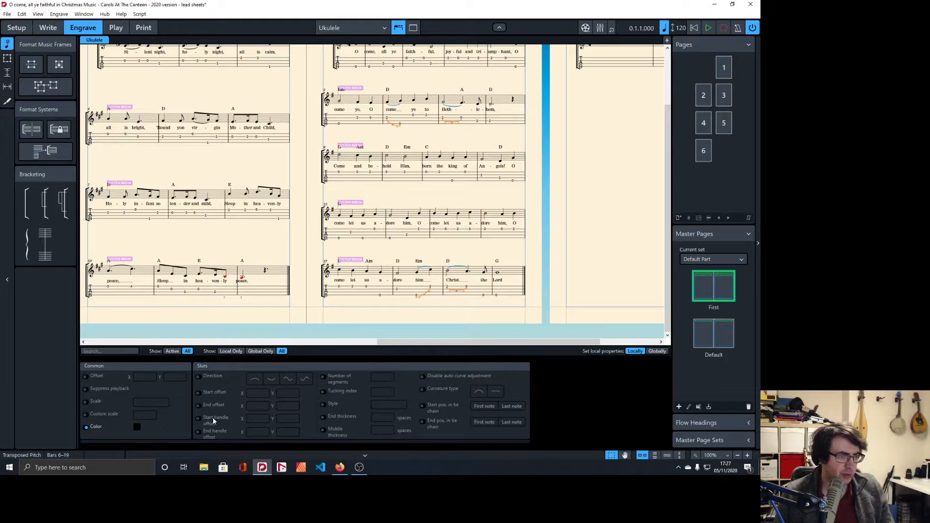
left_click(137, 426)
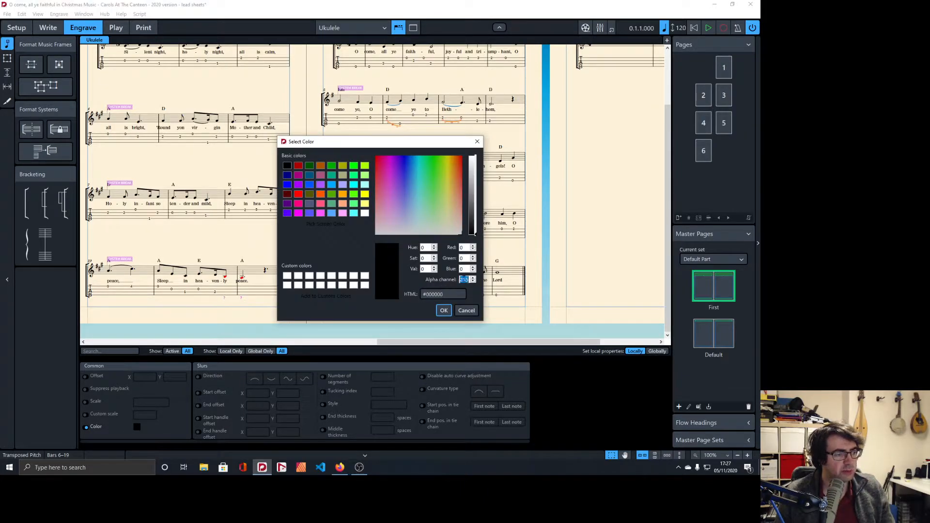
left_click(444, 310)
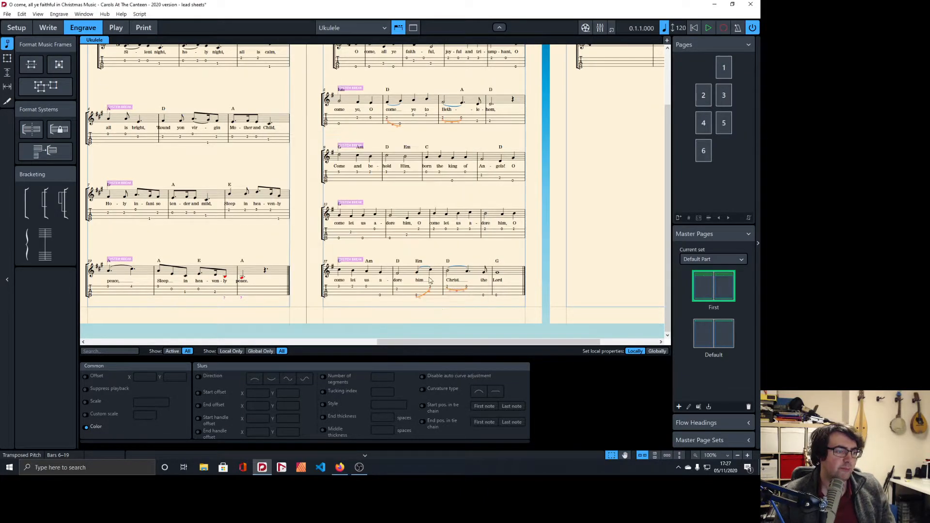
left_click(427, 148)
In Write mode, assign the second note of bar 6 in O come, all ye faithful to string 2 (E4)
scroll(420, 137, "up", 3)
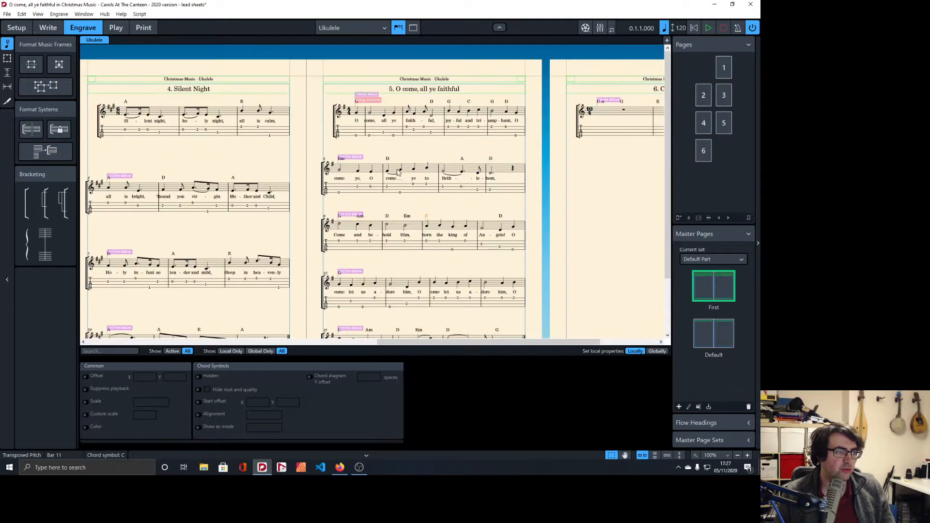
left_click(401, 195)
left_click(401, 194)
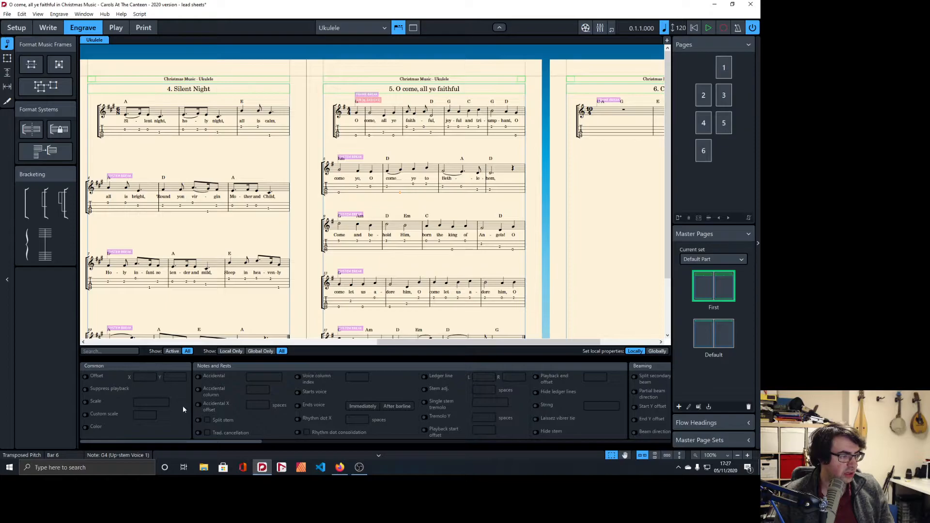
left_click_drag(255, 442, 518, 442)
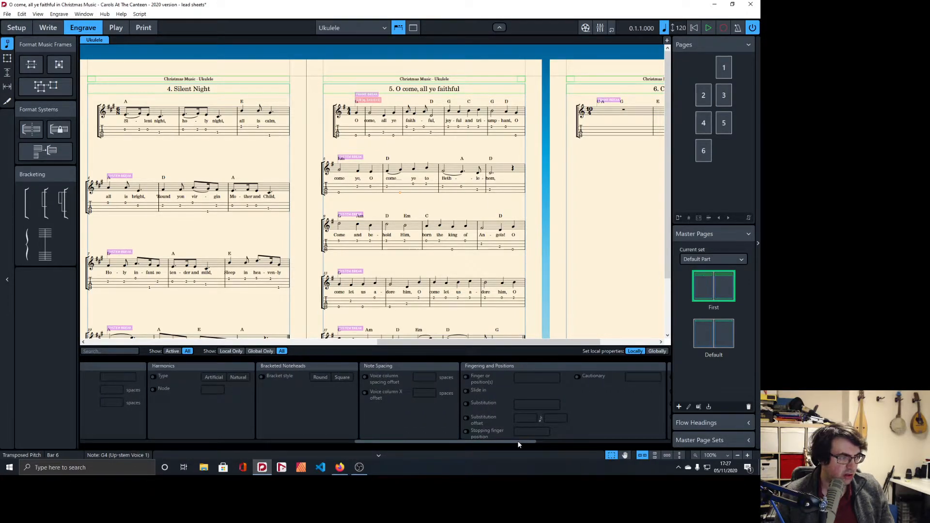
left_click(47, 28)
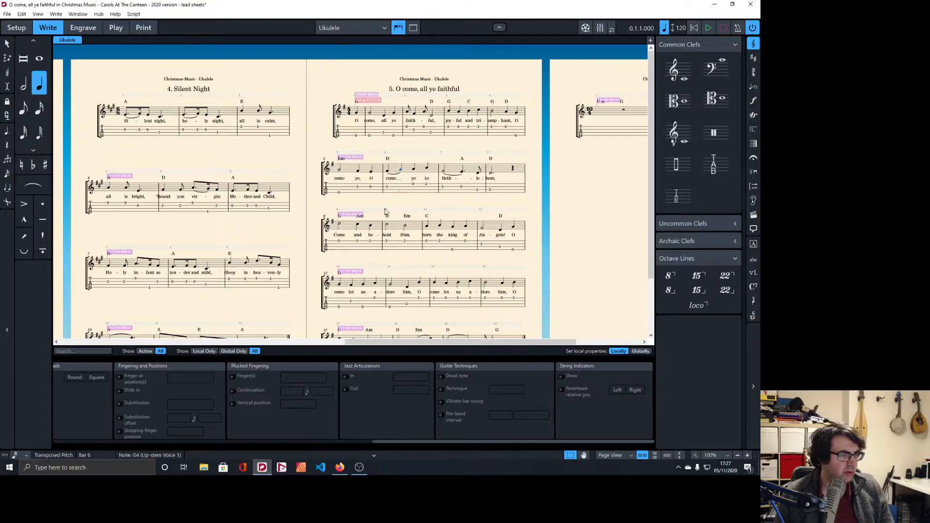
left_click_drag(412, 442, 85, 441)
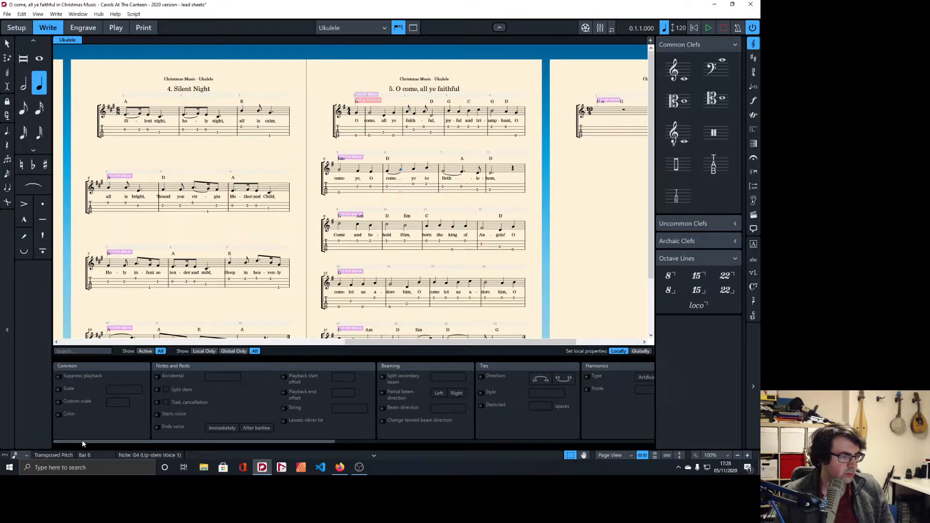
left_click(284, 408)
left_click(347, 408)
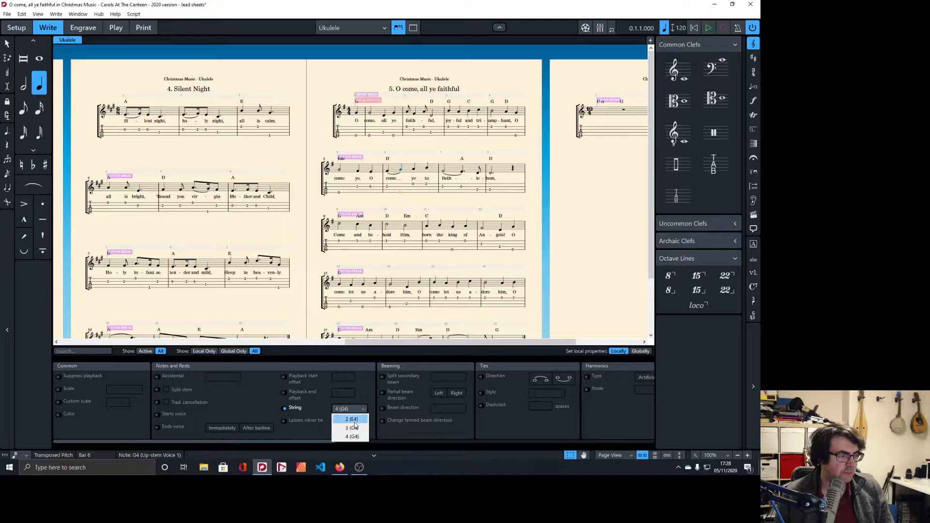
left_click(353, 420)
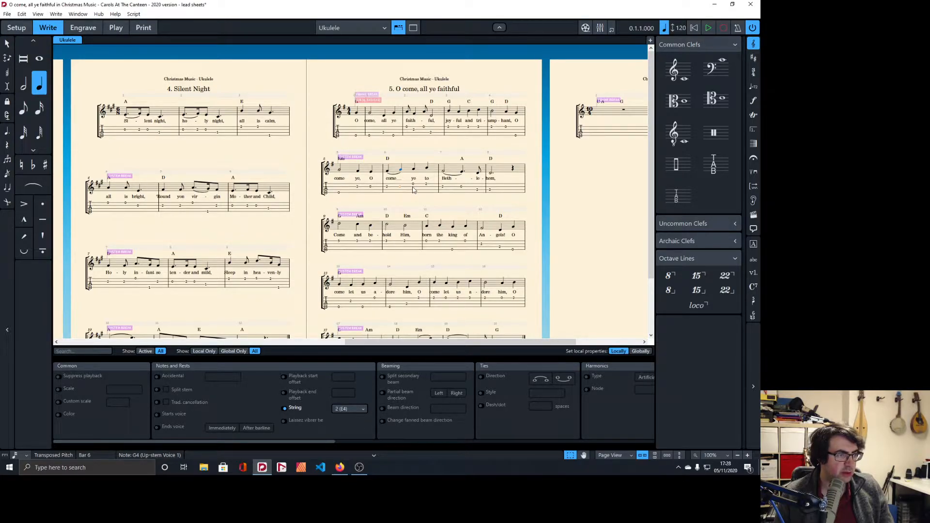
Try moving the second note of bar 6 down to string 4 (G4), and set it back to string 2 (E4)
scroll(405, 204, "up", 3)
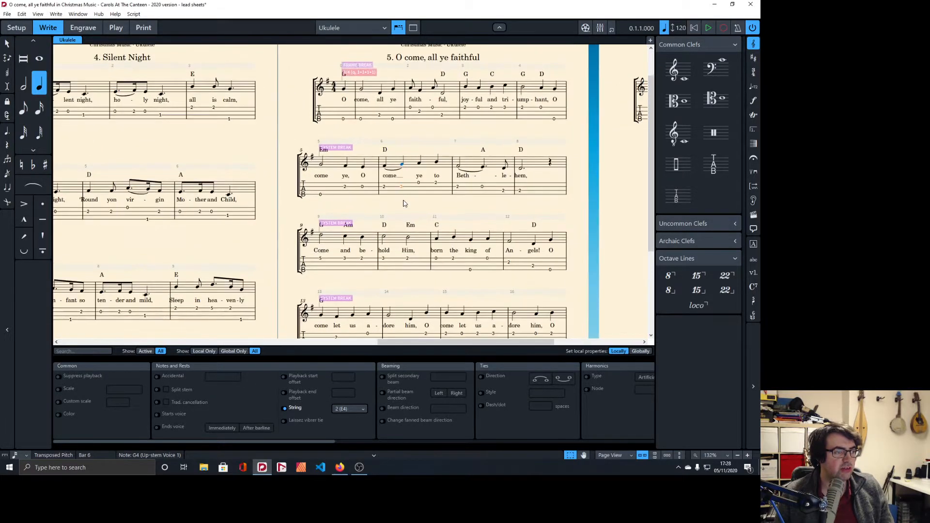
scroll(405, 204, "up", 5)
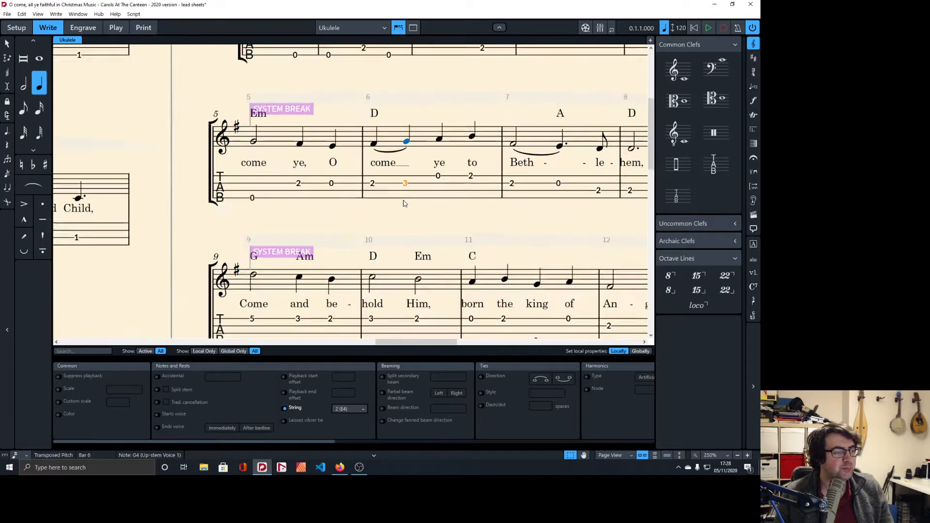
scroll(405, 203, "up", 1)
key("alt+Down")
key("alt+Down")
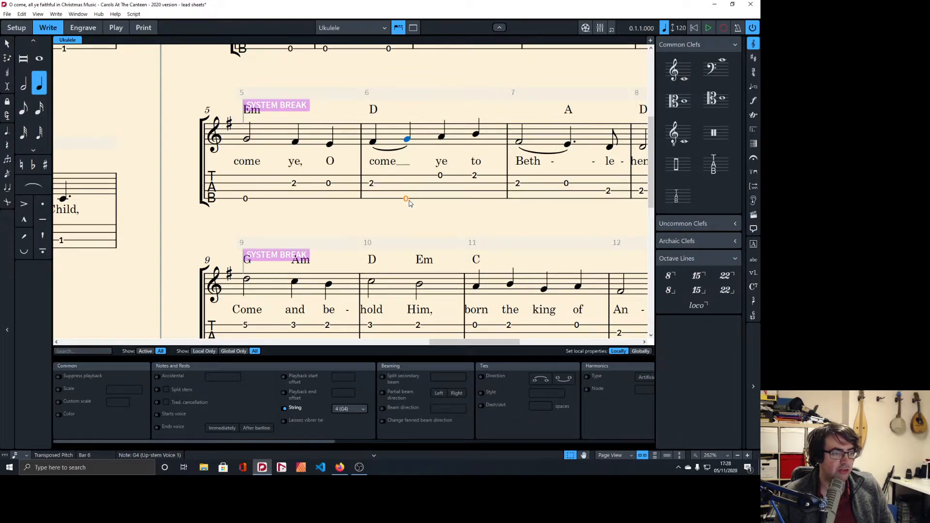
left_click(351, 409)
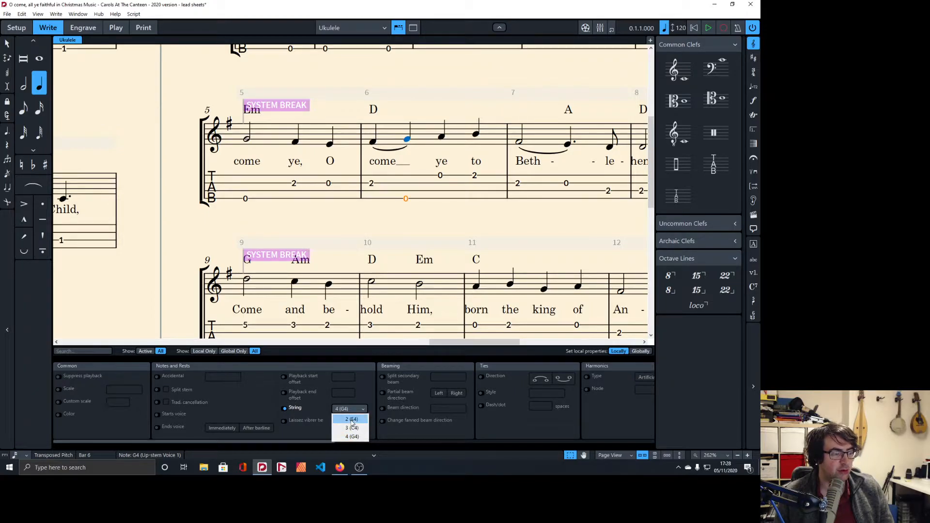
left_click(353, 420)
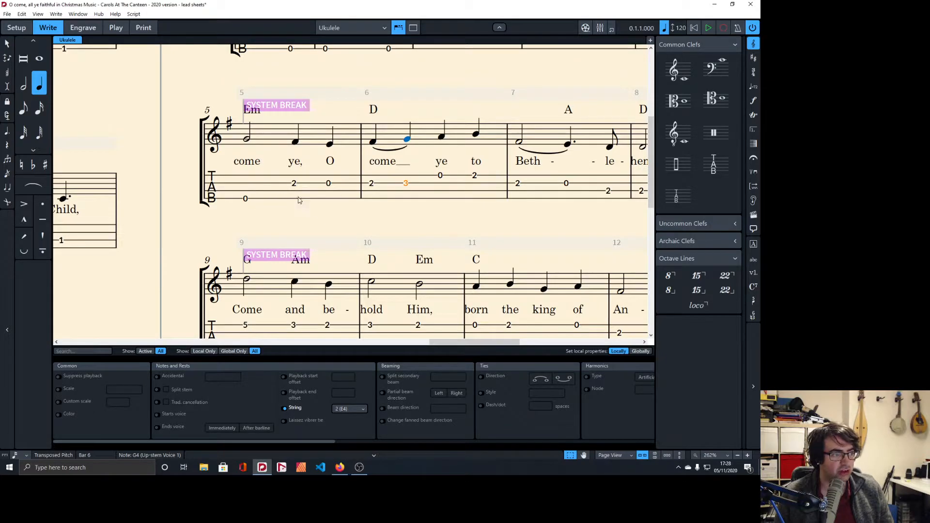
left_click(246, 200)
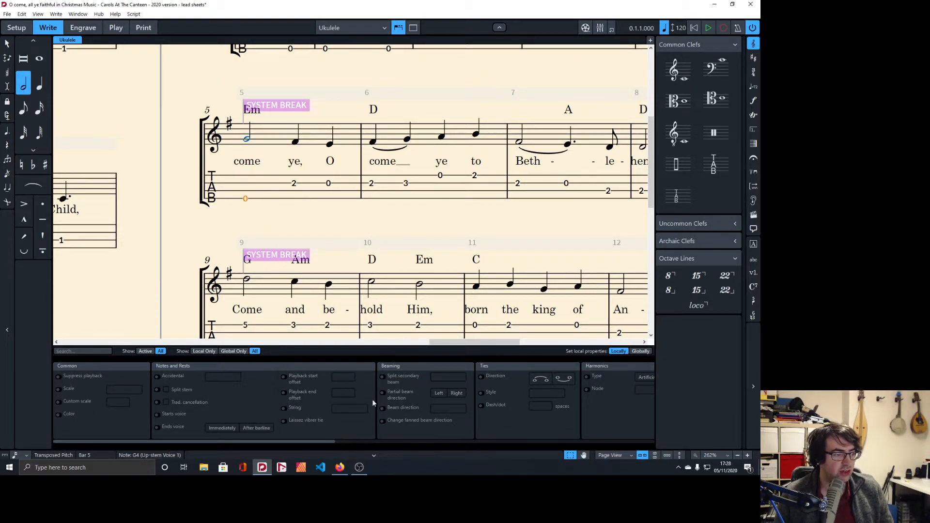
scroll(301, 226, "down", 5)
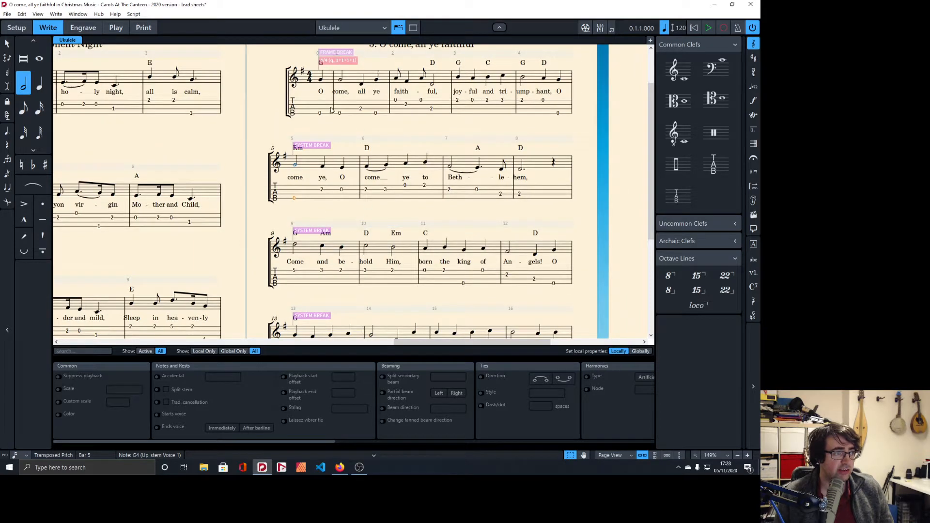
left_click(321, 80)
left_click(341, 81)
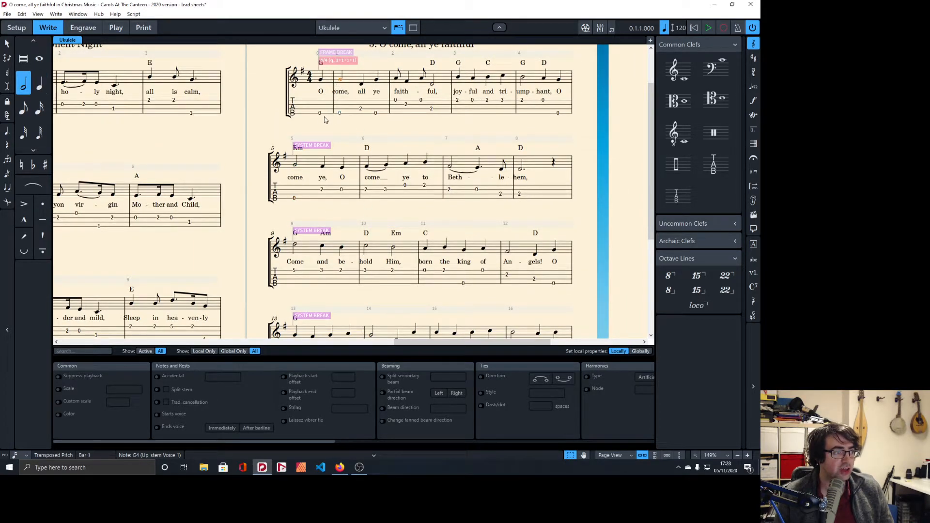
left_click(320, 114)
left_click(340, 114, "ctrl")
left_click(375, 113, "ctrl")
left_click(558, 113, "ctrl")
left_click(294, 198, "ctrl")
scroll(428, 212, "down", 5)
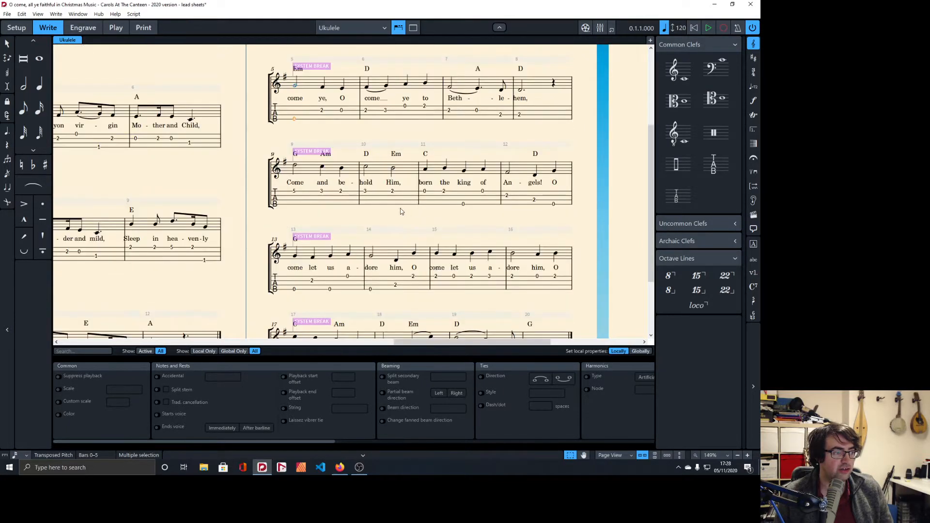
left_click(464, 165, "ctrl")
left_click(553, 164, "ctrl")
scroll(544, 183, "down", 2)
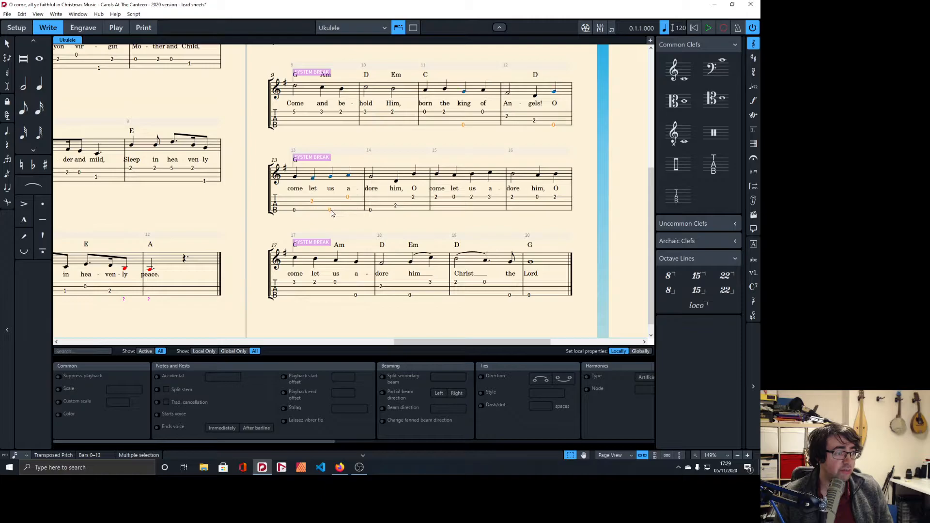
scroll(332, 213, "up", 8)
scroll(334, 214, "down", 7)
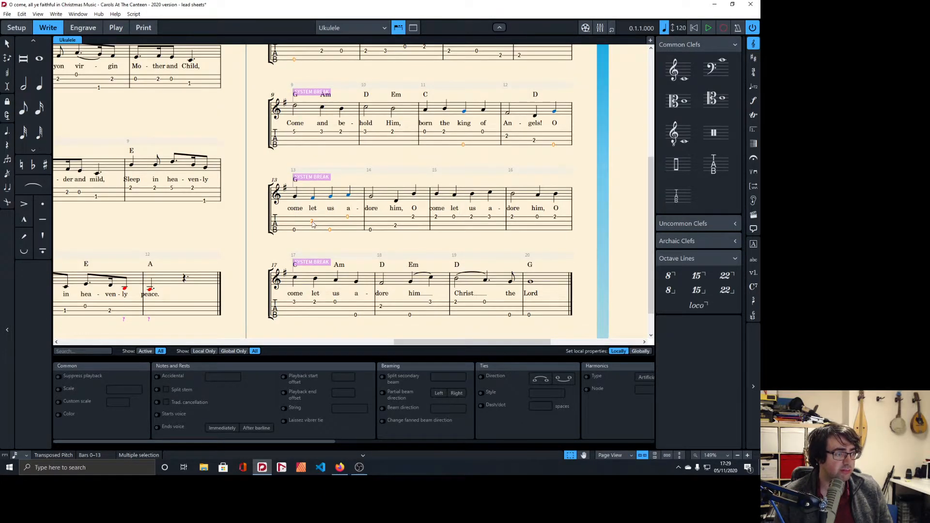
left_click(312, 222, "shift")
Assign the three open fourth-string G notes in bars 13–14 of O come, all ye faithful to string 2 (E4)
left_click(330, 230)
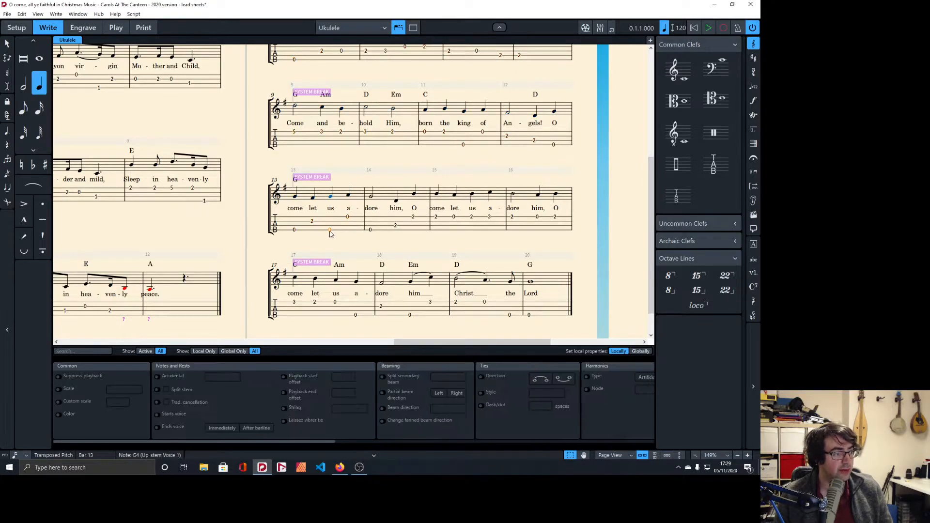
left_click(296, 231, "ctrl")
left_click(370, 230, "ctrl")
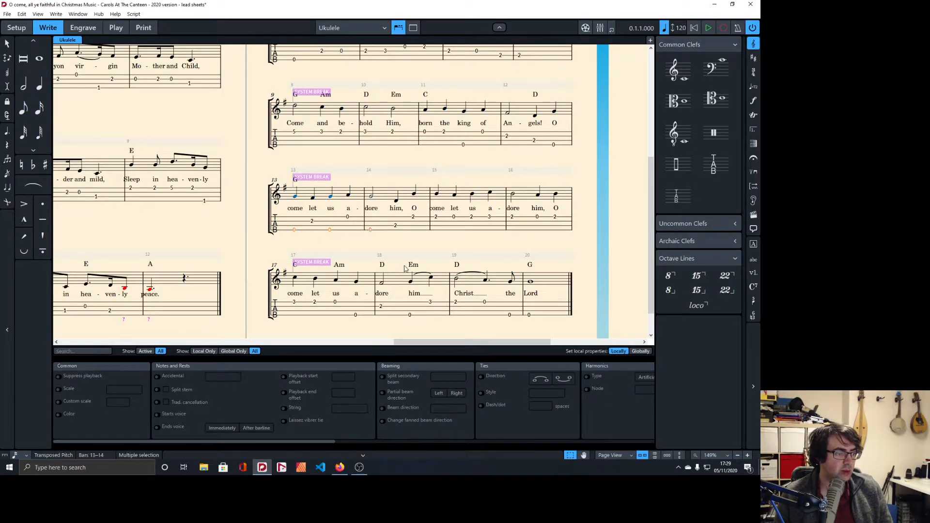
left_click(284, 410)
left_click(350, 409)
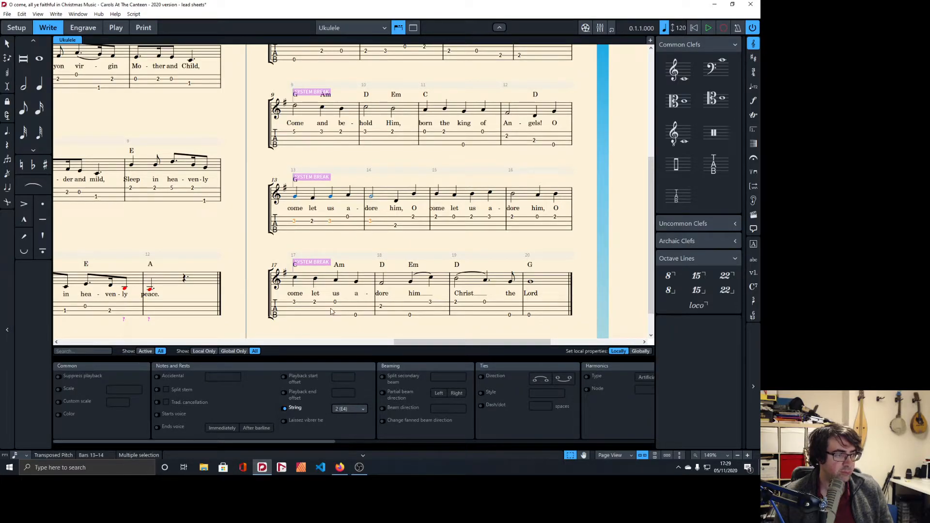
Assign the four open fourth-string G notes in bars 17–20 to string 2 (E4)
left_click(356, 316)
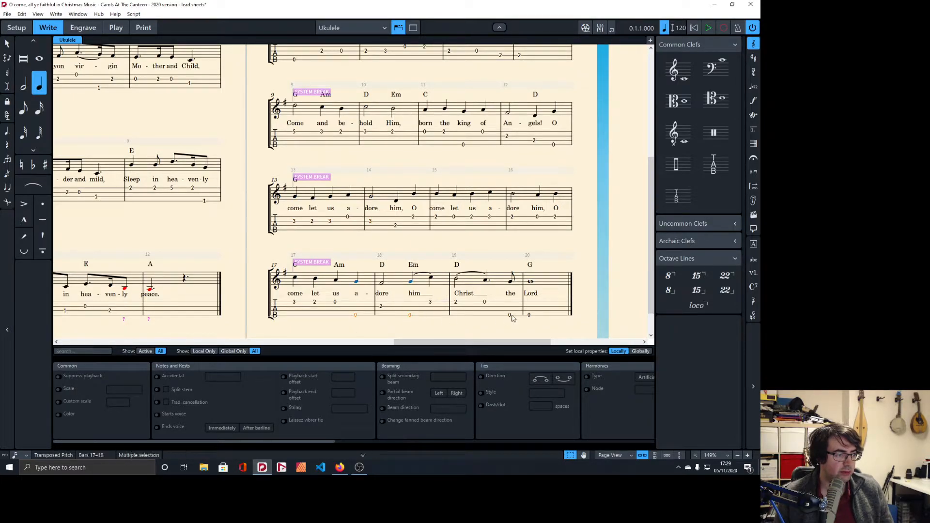
left_click_drag(542, 321, 354, 316)
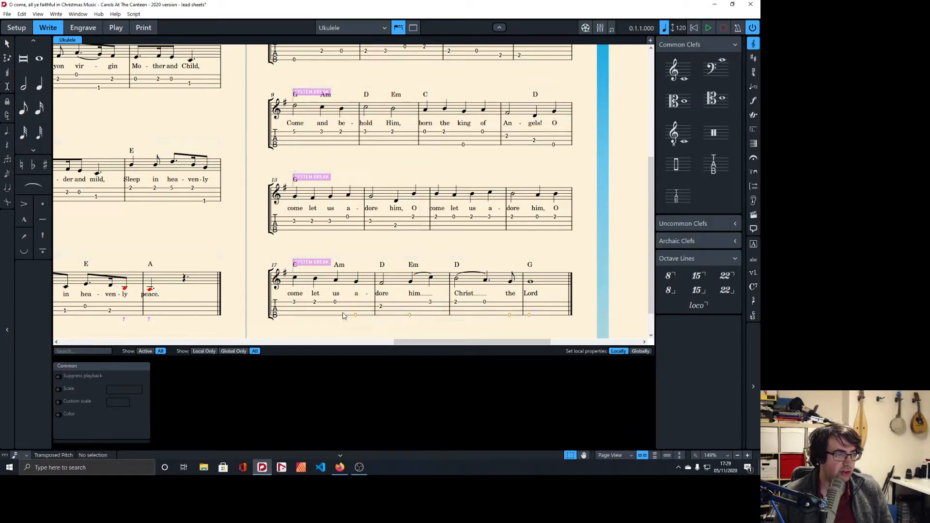
left_click(284, 409)
left_click(354, 409)
left_click(349, 421)
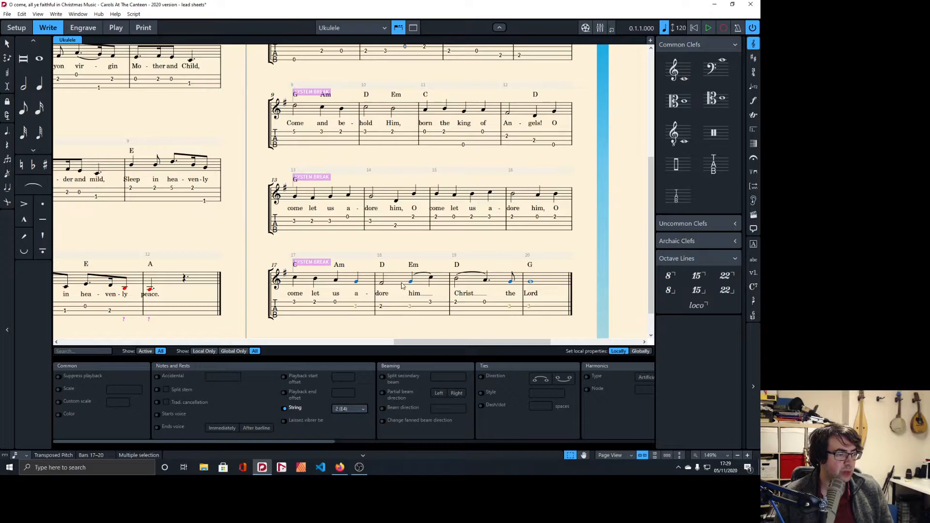
Assign the open fourth-string G notes in the first system, from the pickup to bar 4, to string 2 (E4)
scroll(401, 286, "up", 5)
left_click_drag(304, 183, 577, 166)
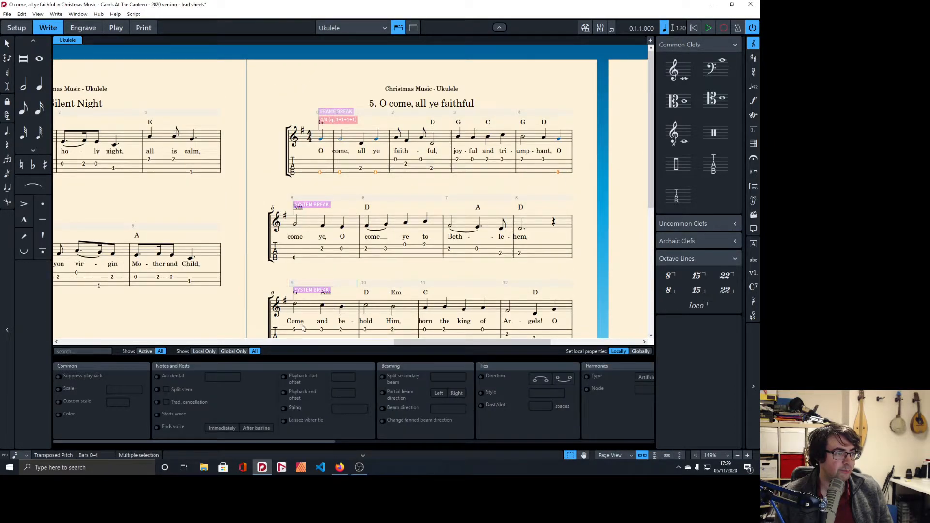
left_click(283, 408)
left_click(354, 409)
left_click(349, 418)
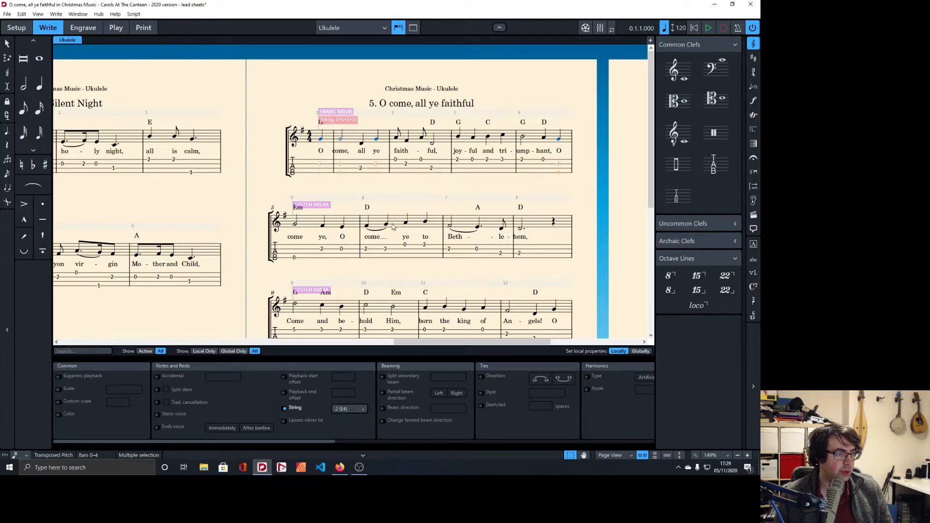
scroll(400, 193, "down", 2)
scroll(384, 224, "down", 3)
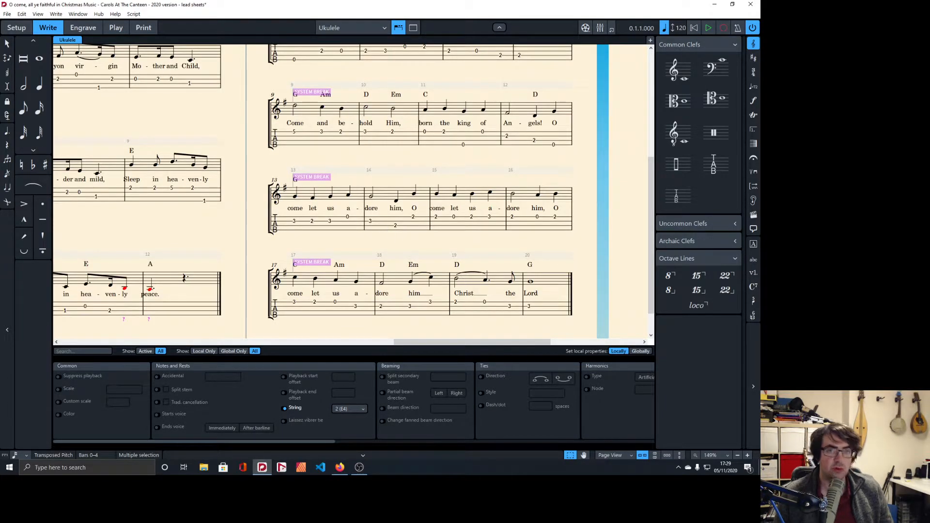
key("alt+Tab")
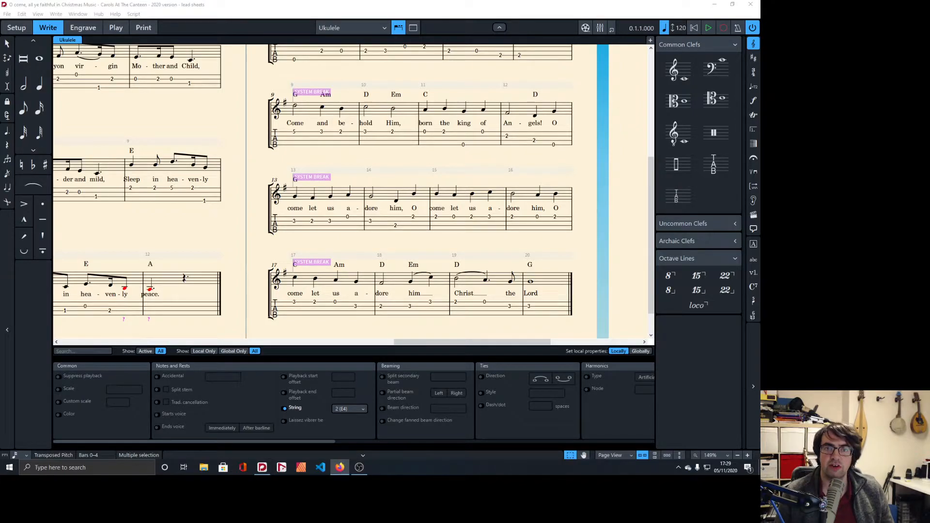
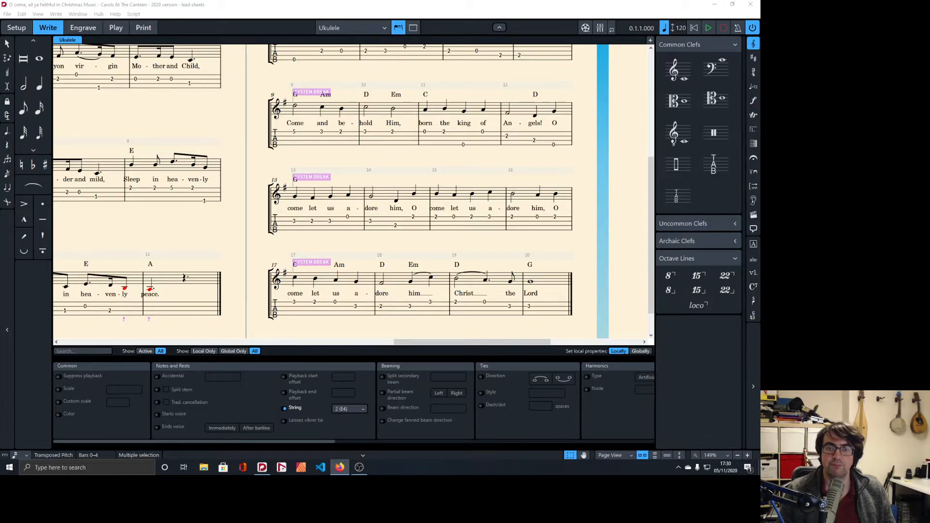
Try transposing the entire Silent Night melody, bars 1–12, up an octave in the ukulele part
left_click(463, 152)
scroll(460, 146, "up", 5)
scroll(436, 160, "left", 5)
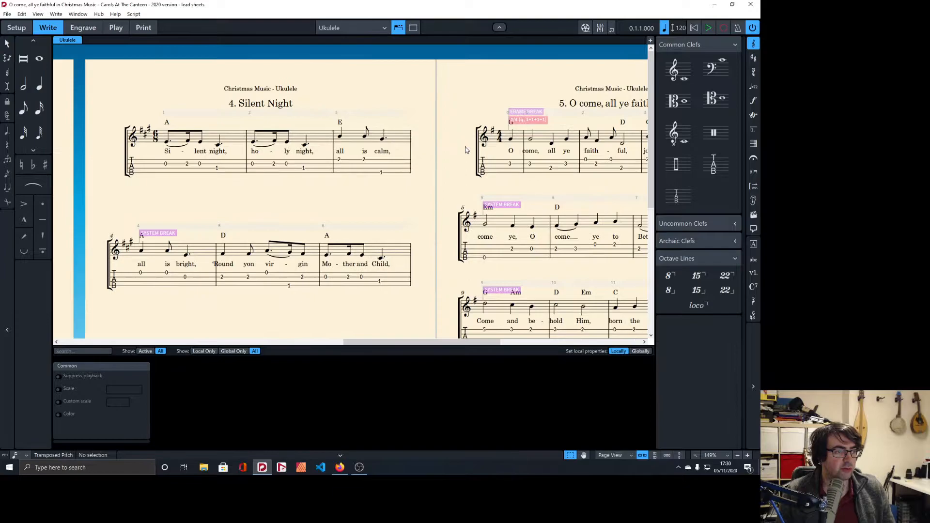
scroll(397, 184, "down", 2)
scroll(383, 149, "up", 1)
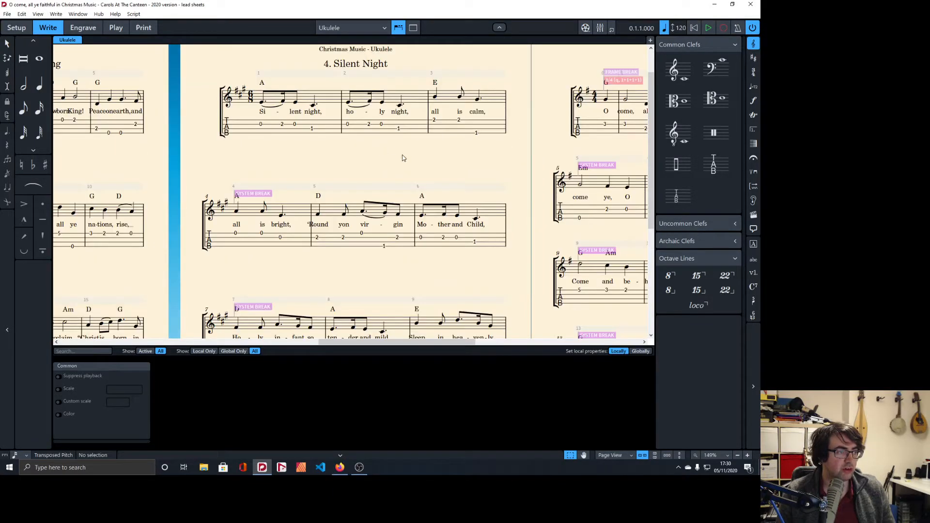
scroll(402, 158, "down", 4)
scroll(444, 240, "up", 5)
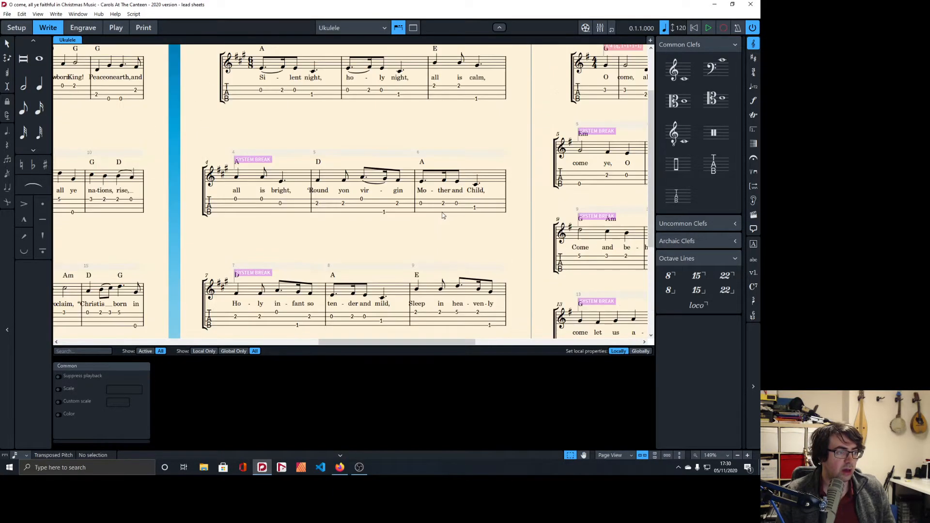
left_click(263, 144)
scroll(441, 233, "down", 6)
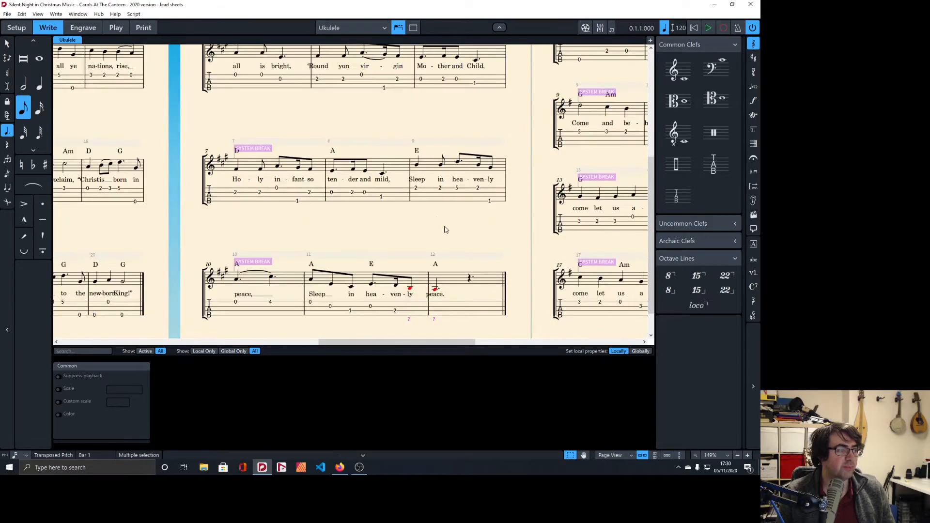
left_click(436, 257, "shift")
key("ctrl+alt+Up")
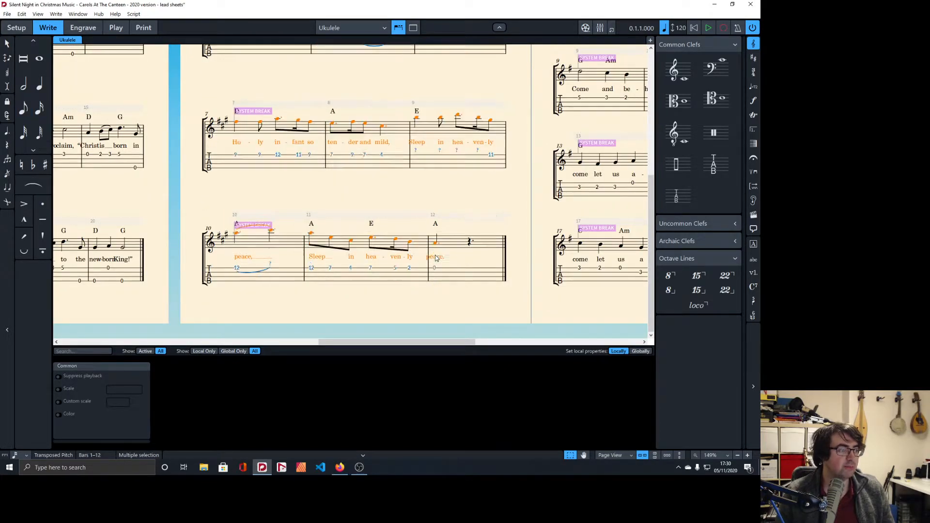
scroll(436, 258, "up", 5)
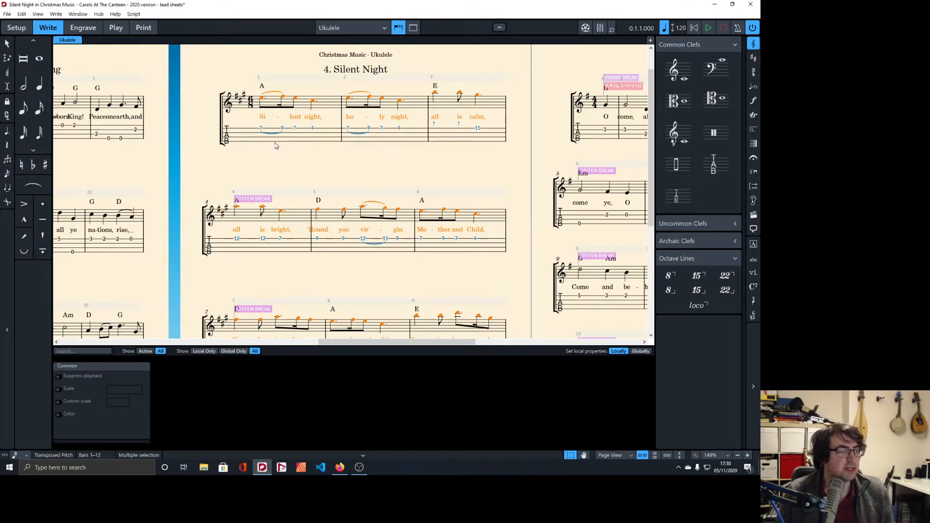
Transpose the Silent Night melody back down an octave and review its tablature across all systems
key("ctrl+alt+Down")
scroll(330, 175, "down", 3)
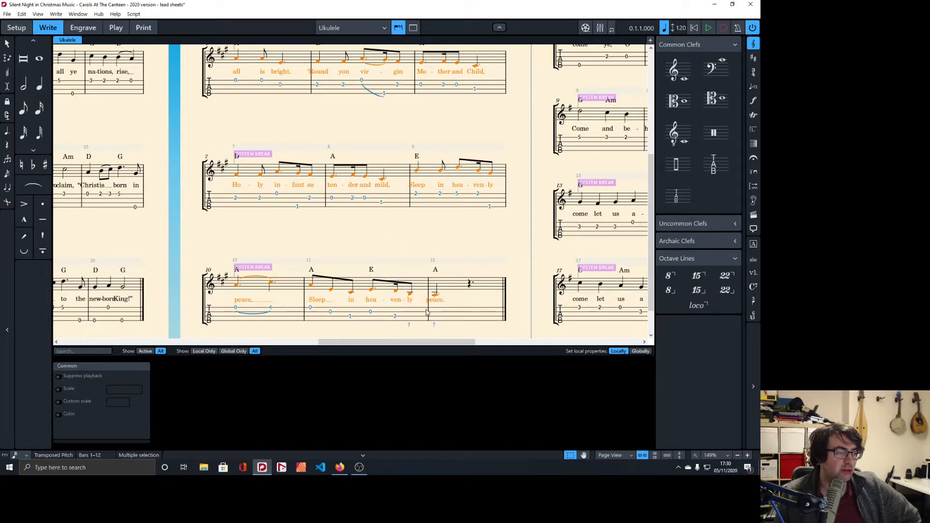
scroll(373, 226, "up", 5)
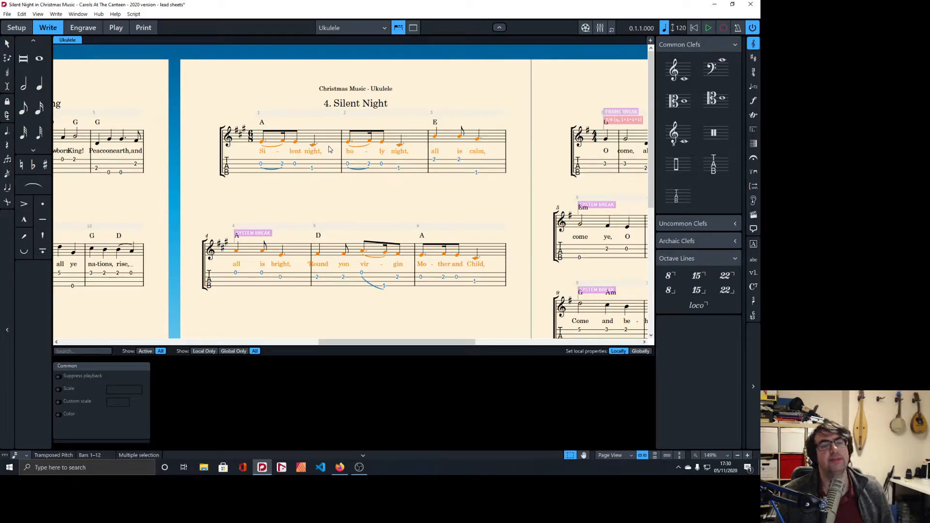
scroll(354, 194, "down", 4)
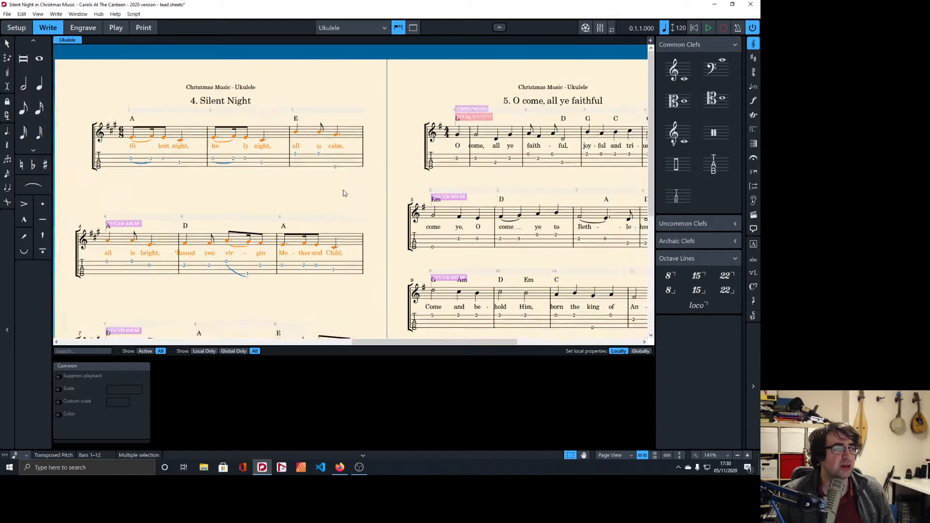
scroll(341, 193, "up", 3)
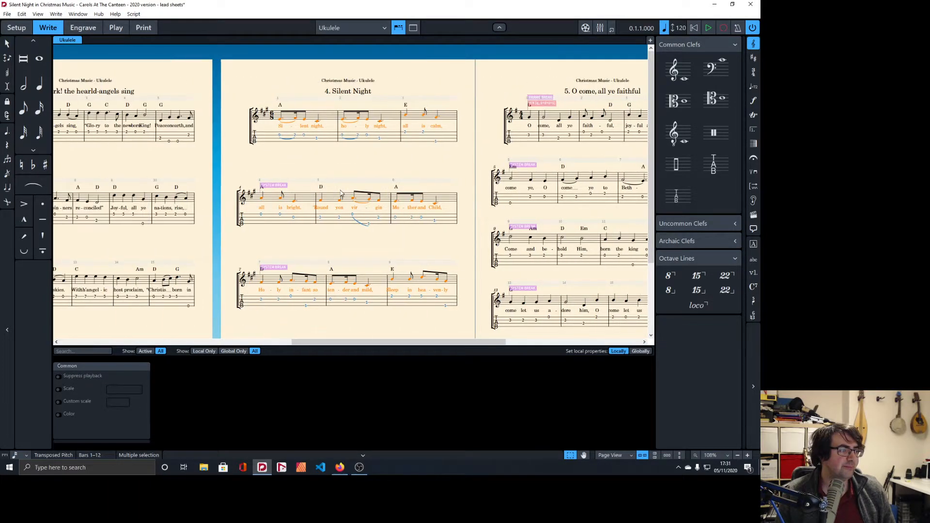
left_click(354, 164)
In the Ukulele layout's options, find the chord settings and show the chord diagrams used at the start of each flow
key("ctrl+shift+l")
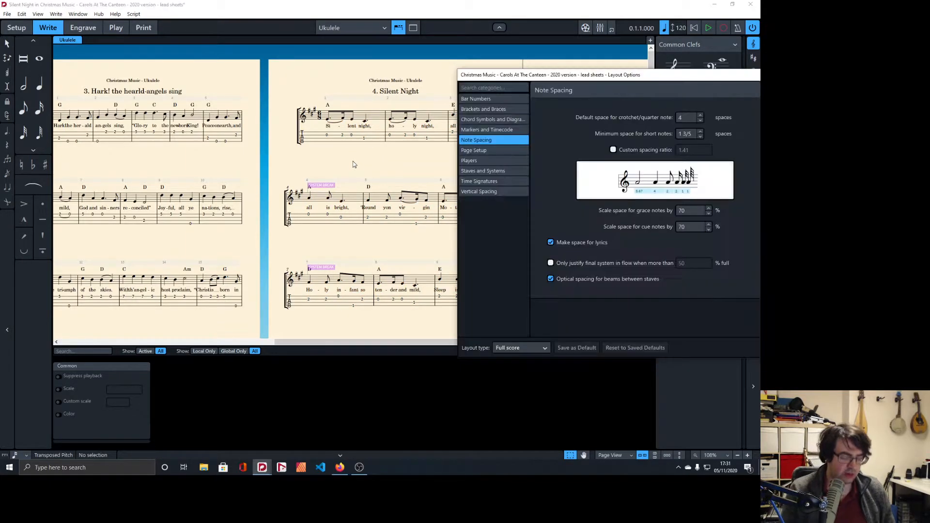
left_click(486, 88)
type("chord")
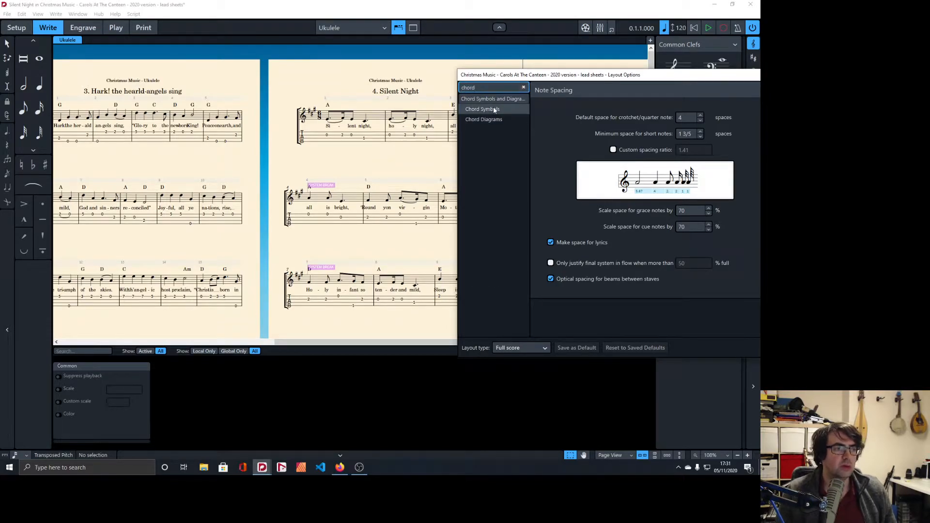
left_click(493, 99)
left_click(658, 147)
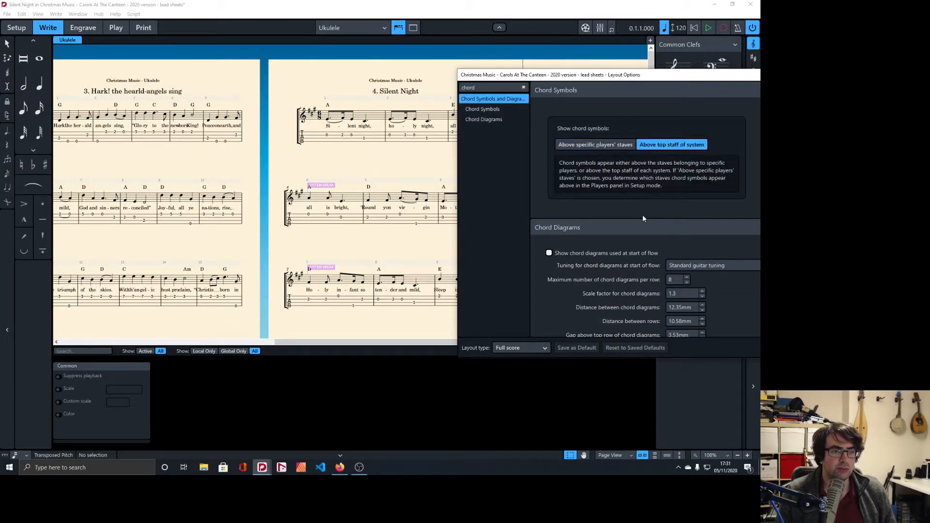
scroll(551, 251, "down", 1)
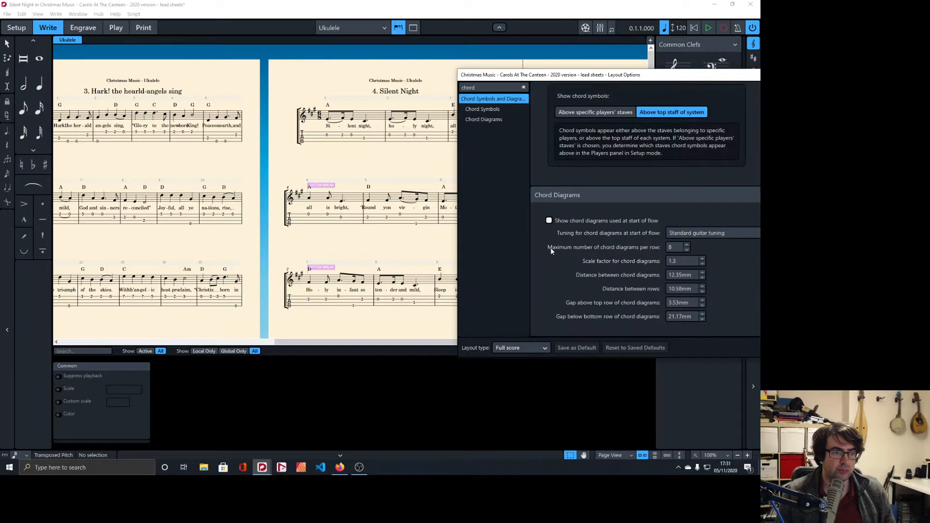
left_click(550, 221)
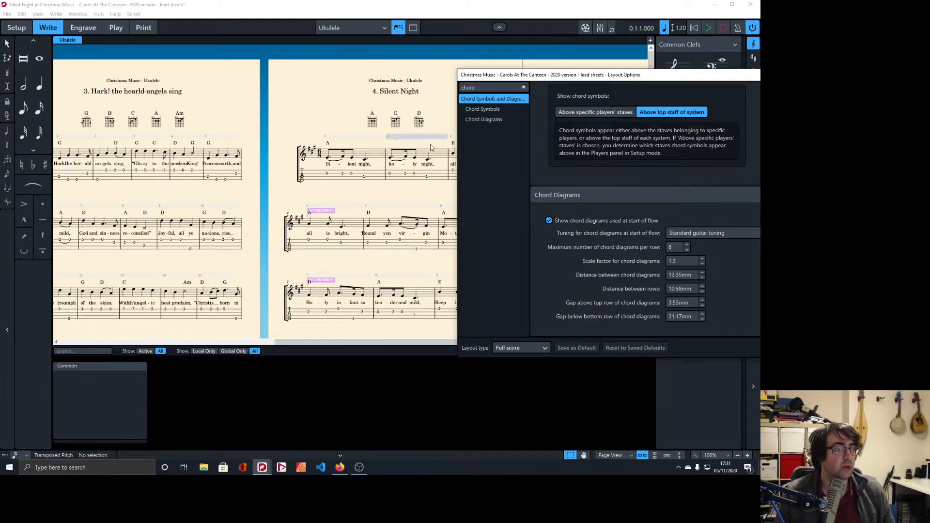
Set the tuning for chord diagrams at the start of flows to Standard ukulele tuning and check the carol pages
left_click(693, 233)
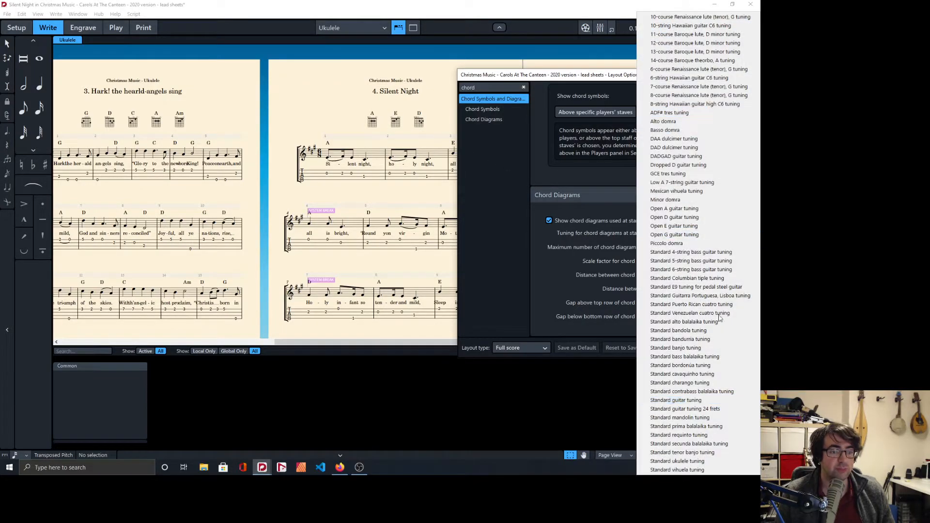
left_click(744, 462)
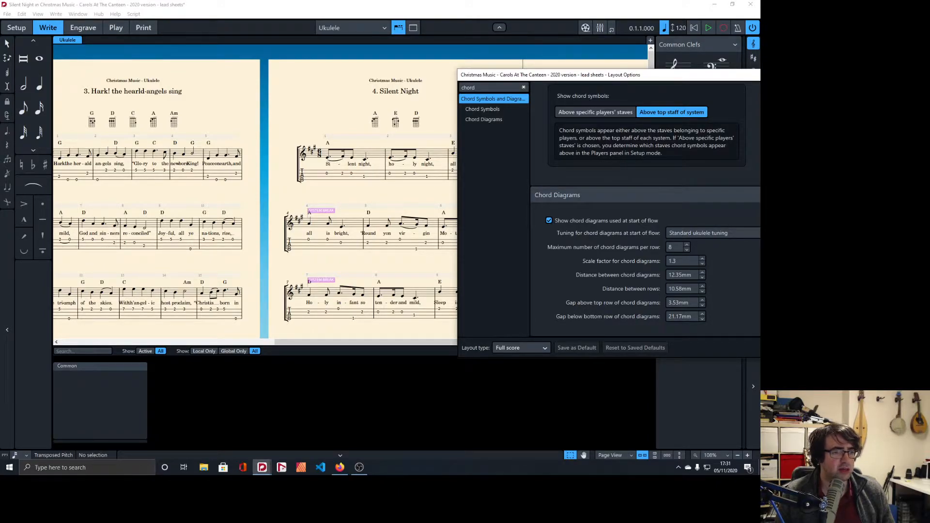
key("Escape")
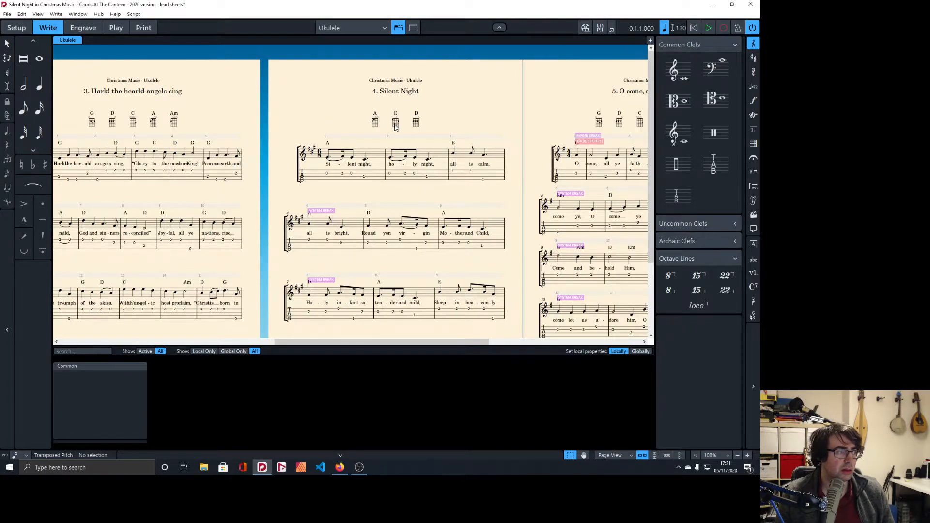
scroll(395, 127, "left", 10)
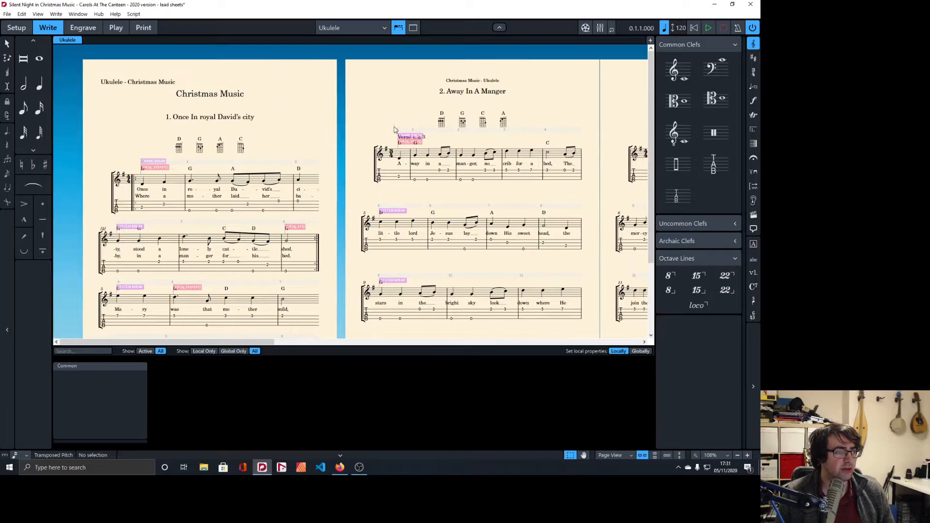
scroll(206, 154, "down", 2)
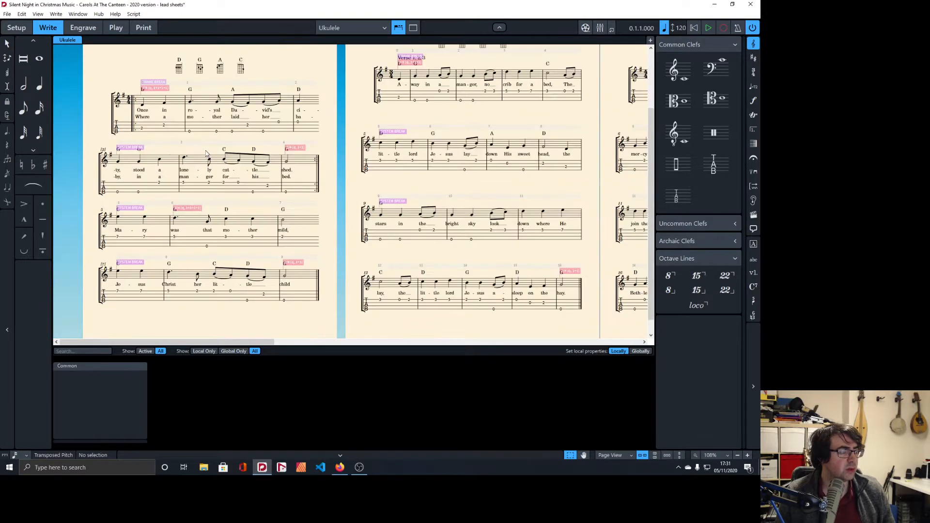
left_click(144, 111)
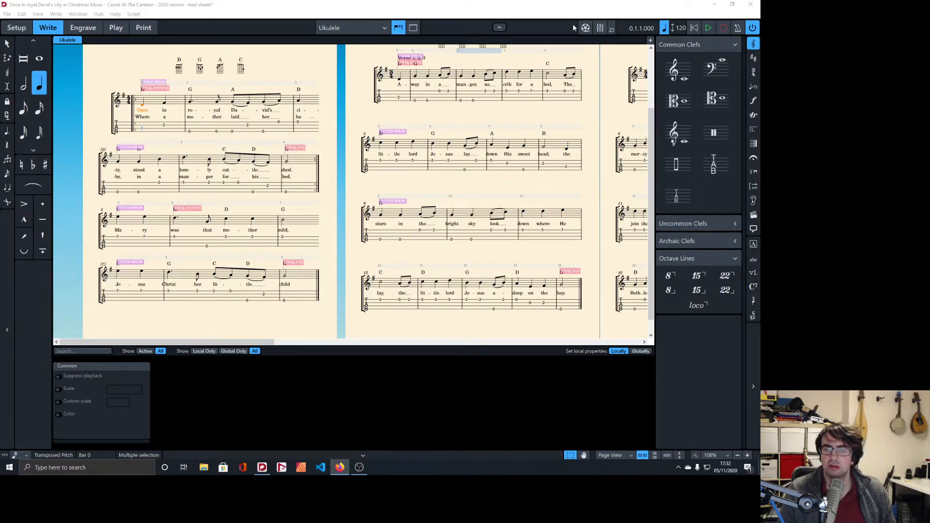
left_click(524, 8)
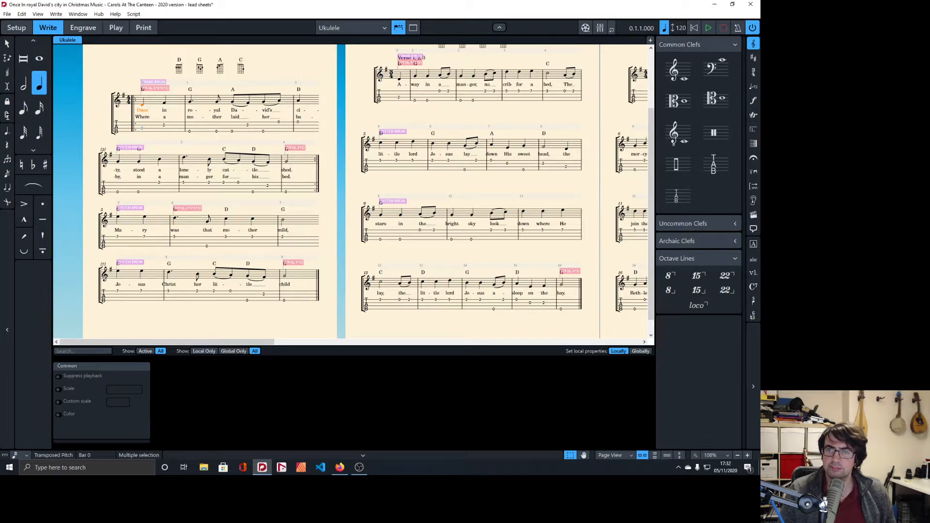
Switch to the browser, search "dorico show chord symbols for fretted instruments" and open the Steinberg help page on hiding/showing chord diagrams
key("alt+Tab")
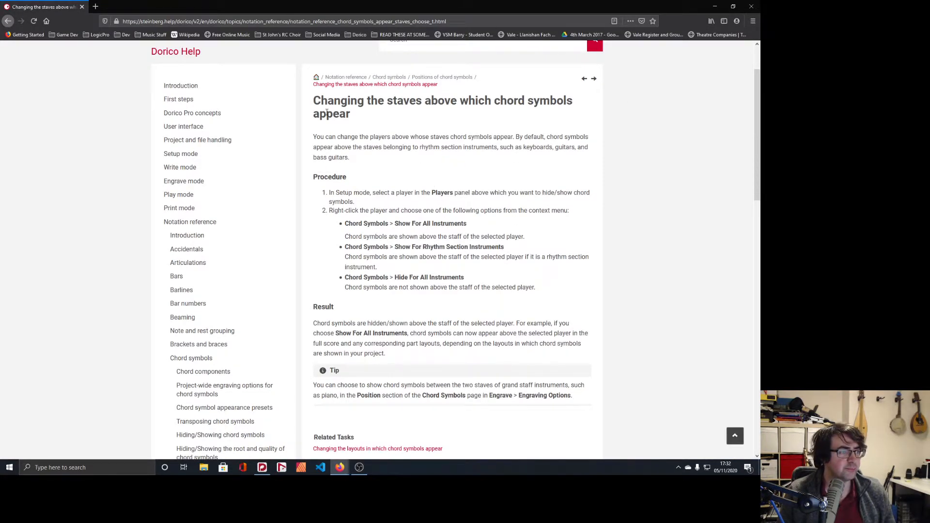
left_click(8, 20)
left_click(167, 56)
type("for fretted instruments")
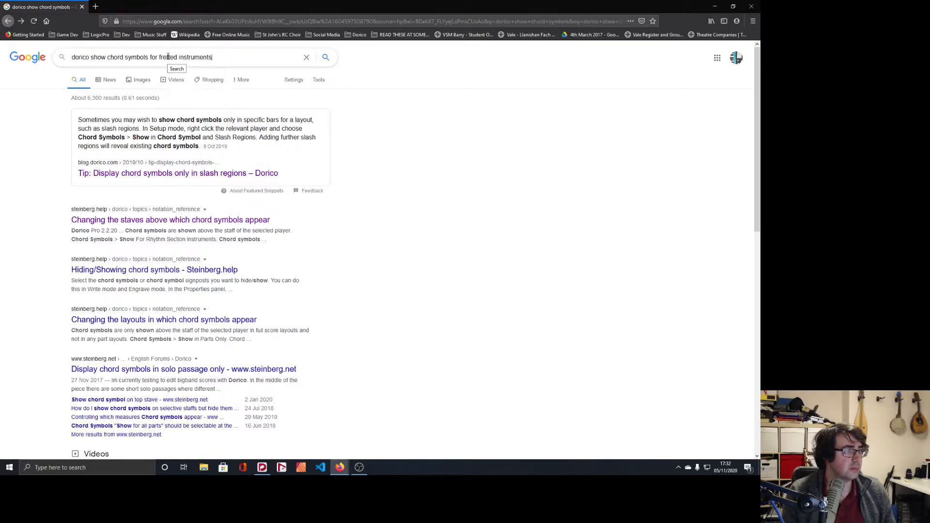
key("Return")
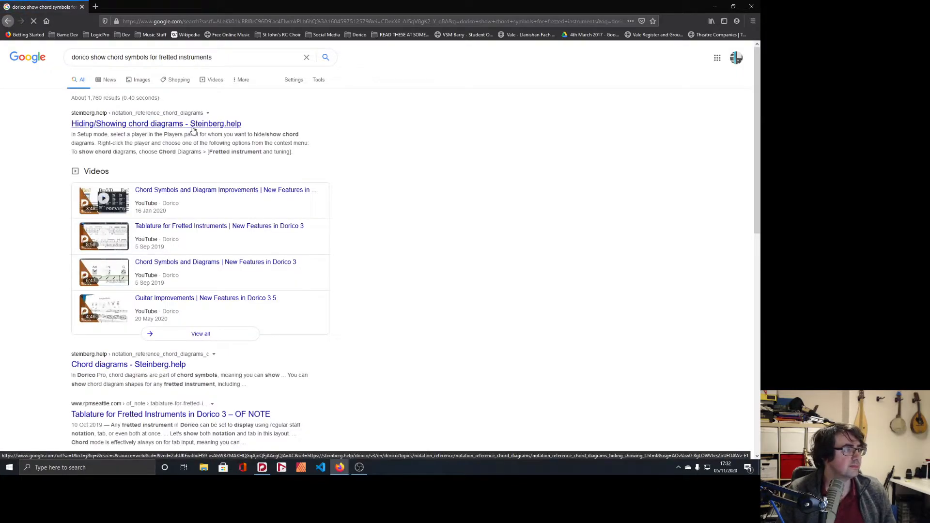
left_click(193, 127)
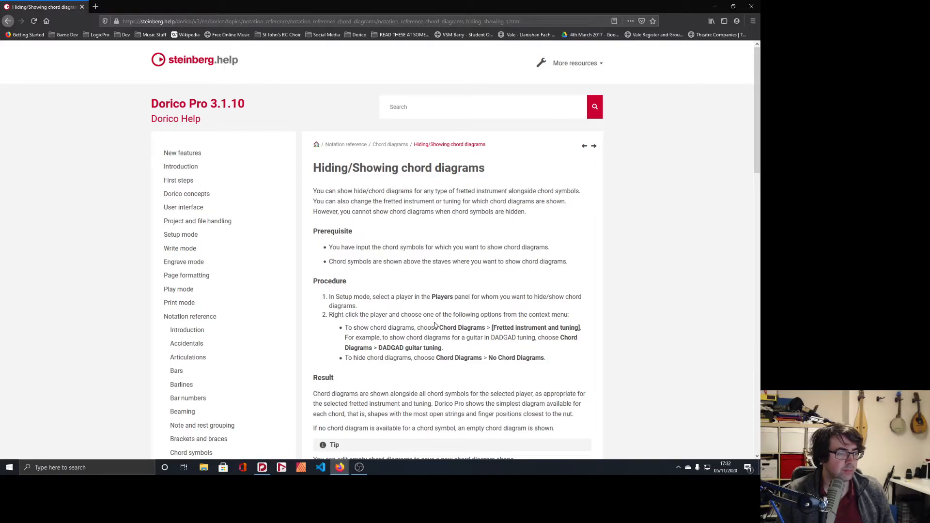
Switch back to Dorico and look through the Ukulele layout's chord, player and fretted instrument options
key("alt+Tab")
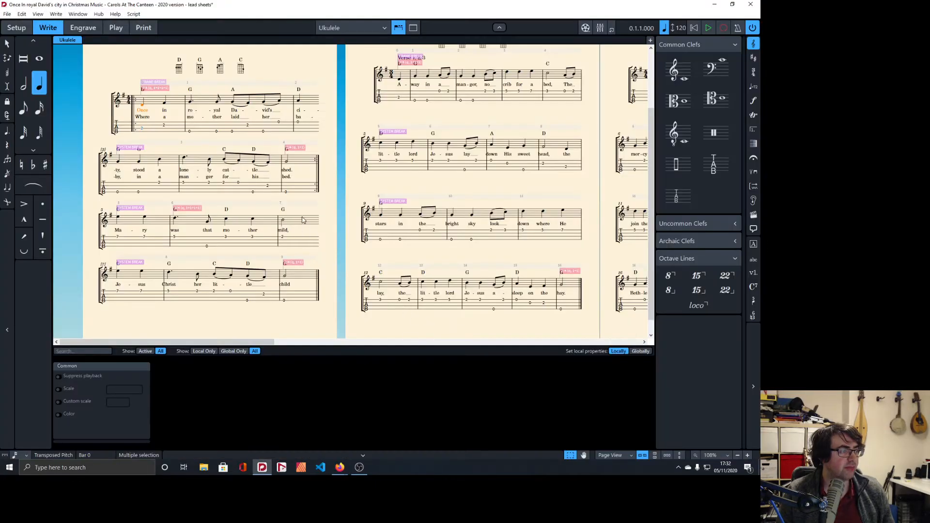
key("ctrl+shift+l")
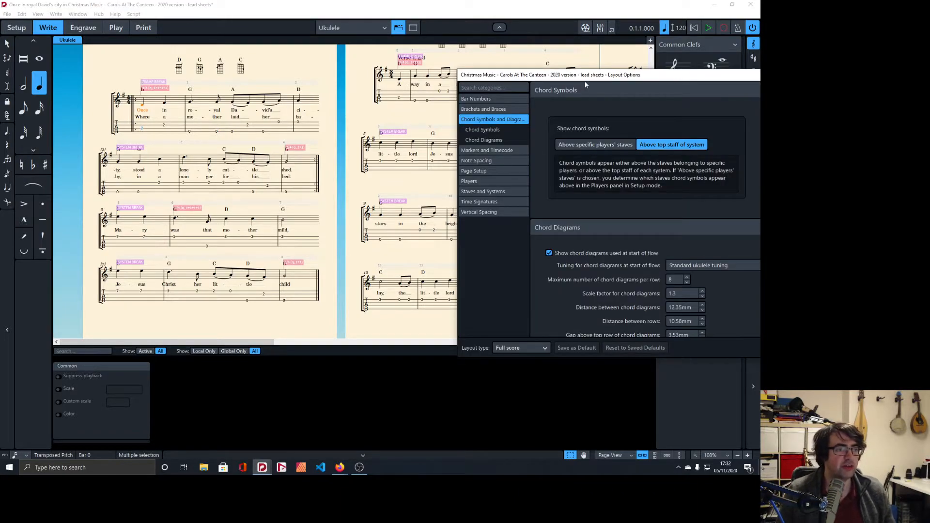
left_click_drag(586, 77, 184, 73)
left_click(491, 344)
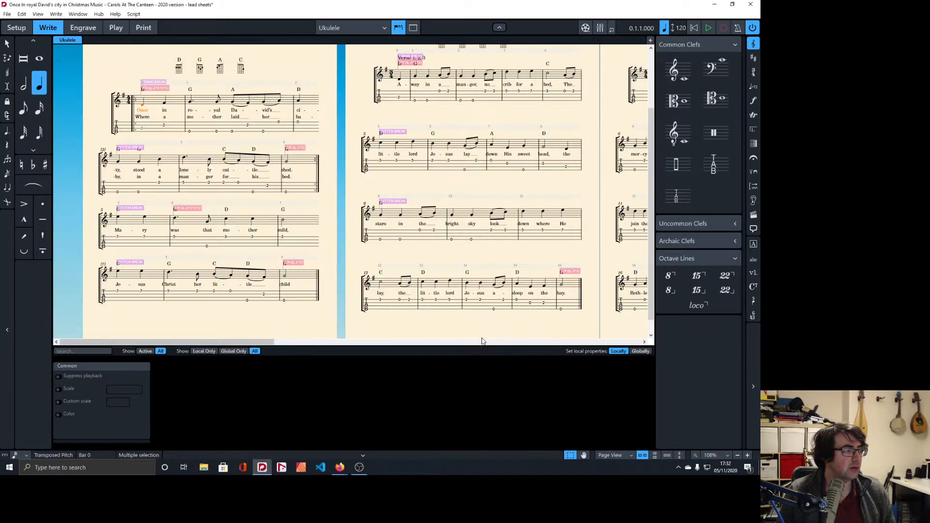
key("ctrl+shift+l")
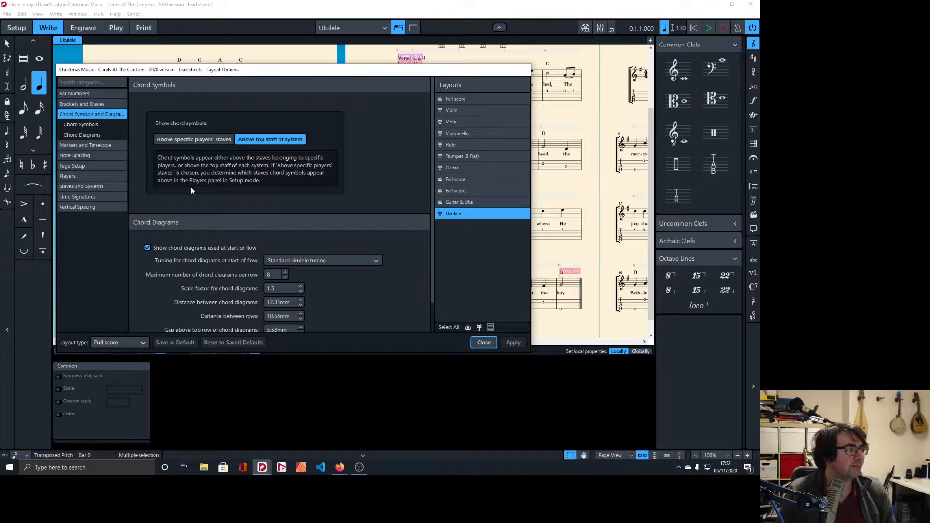
left_click(122, 177)
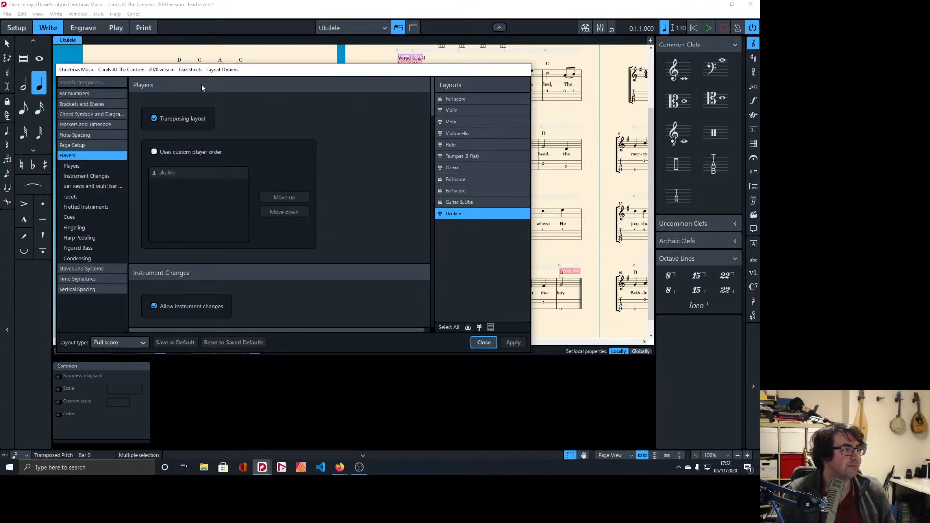
scroll(251, 190, "down", 4)
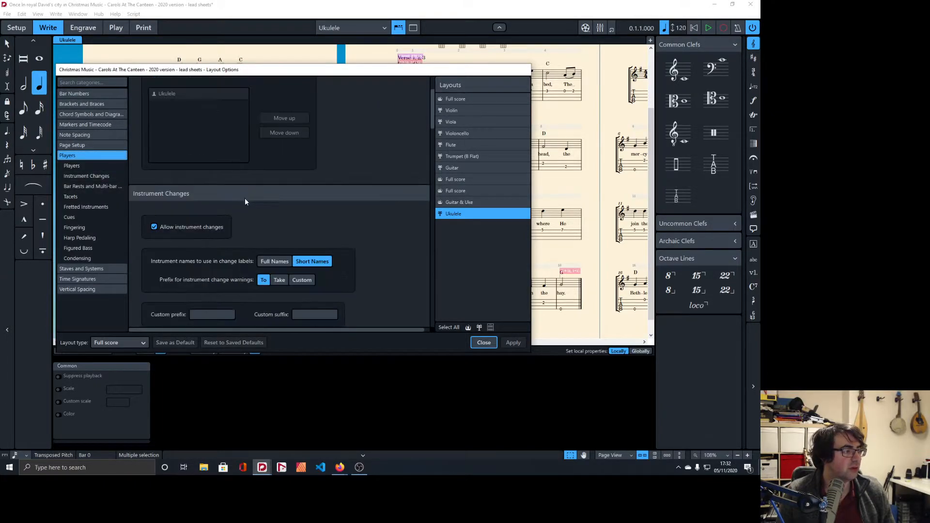
left_click(103, 206)
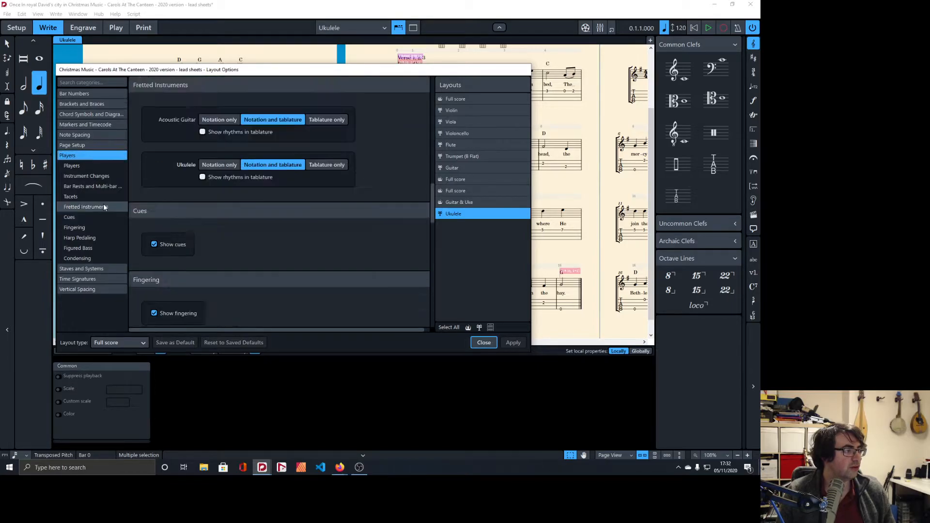
scroll(142, 205, "up", 8)
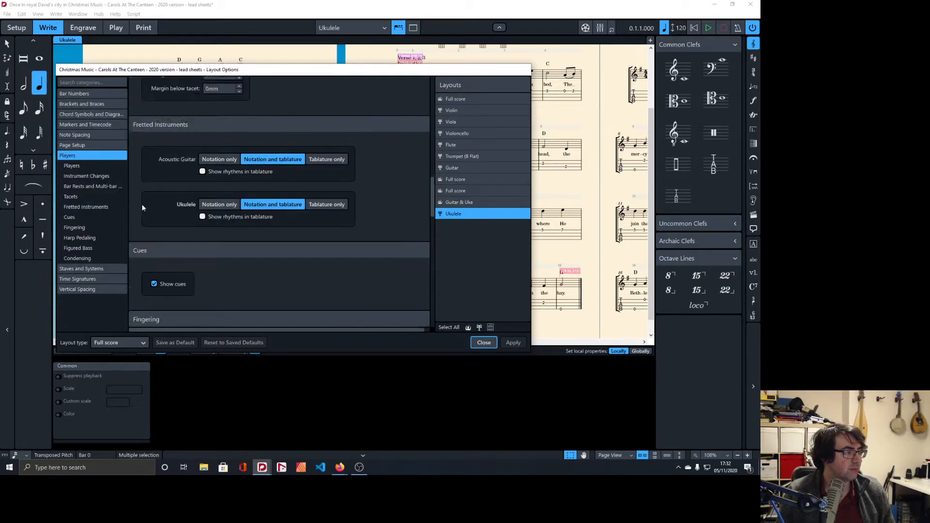
Recheck the chord diagram procedure on the Steinberg help page in the browser, then return to Dorico and close the layout options
key("alt+Tab")
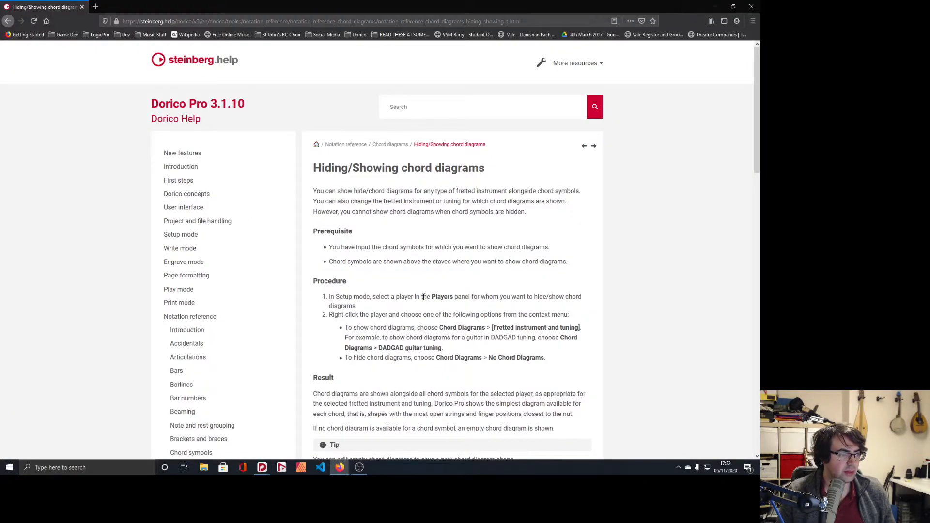
key("alt+Tab")
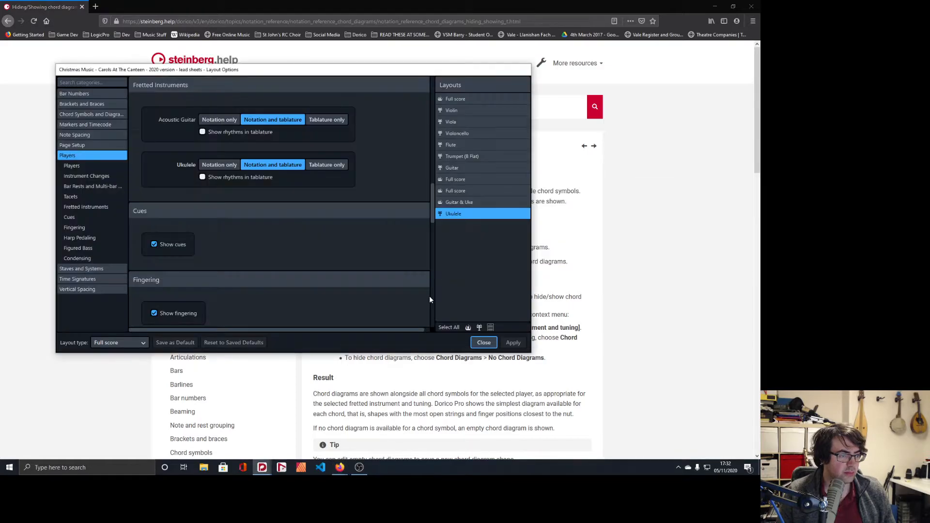
left_click(484, 342)
key("alt+Tab")
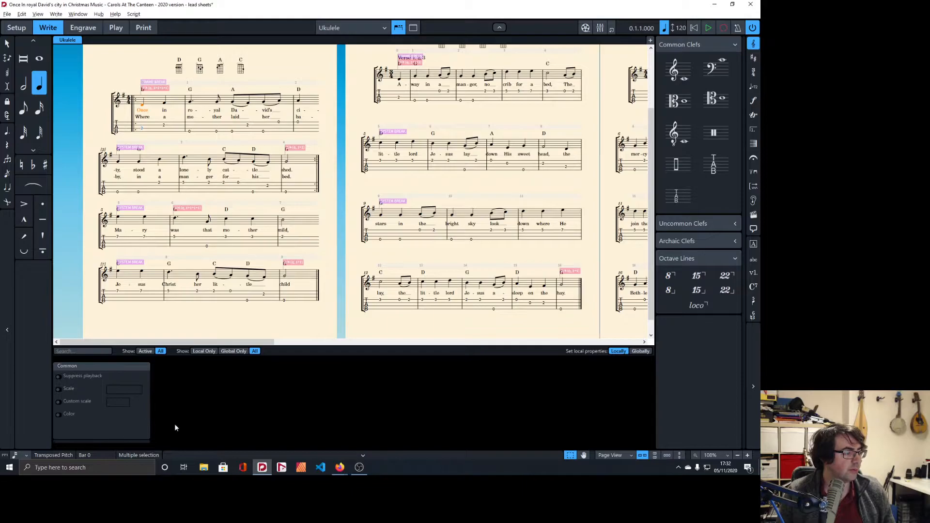
In Setup mode, show chord diagrams for the Ukulele player using Standard ukulele tuning
left_click(29, 28)
left_click(46, 142)
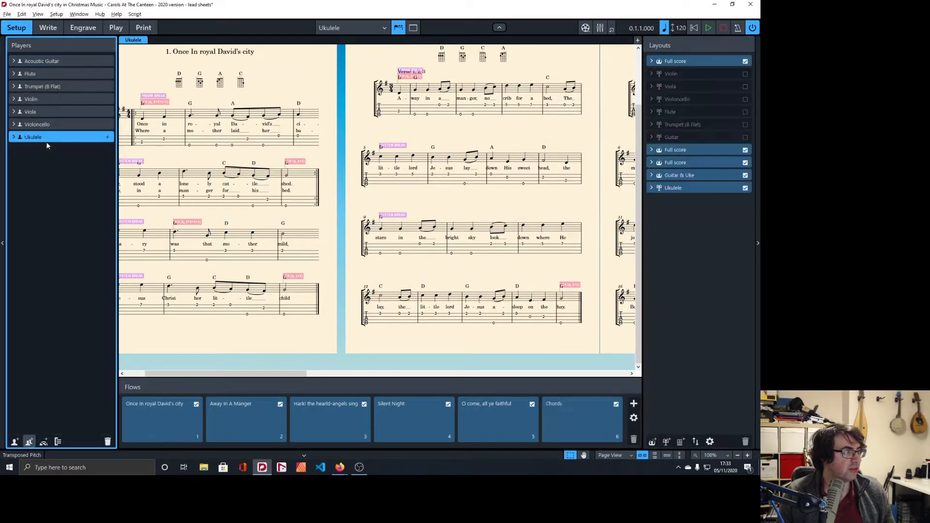
right_click(50, 138)
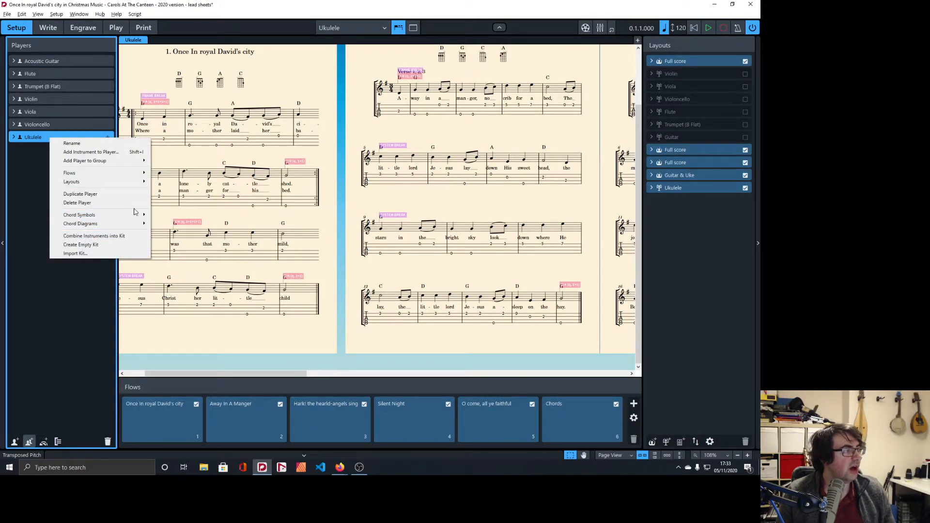
mouse_move(135, 217)
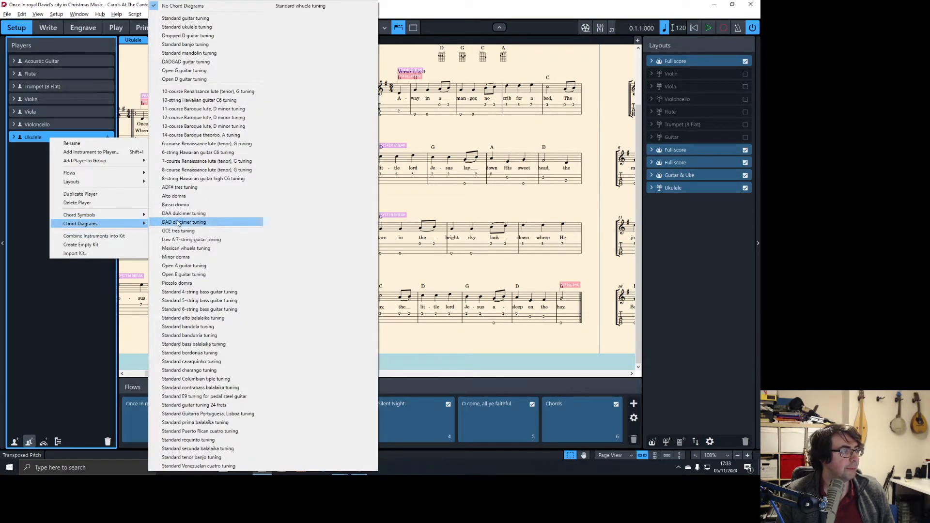
left_click(216, 27)
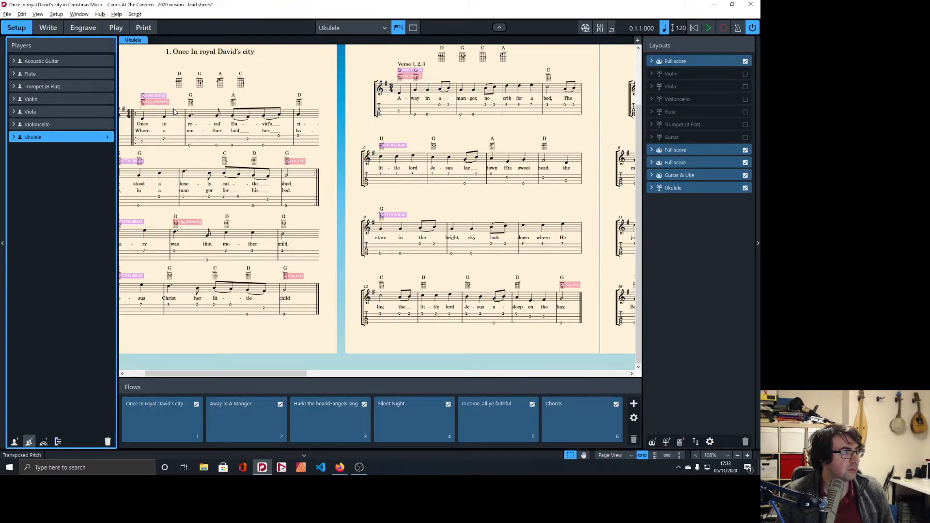
Return to Write mode and review the chord diagrams above the staves on every carol page
key("ctrl+2")
scroll(410, 221, "right", 3)
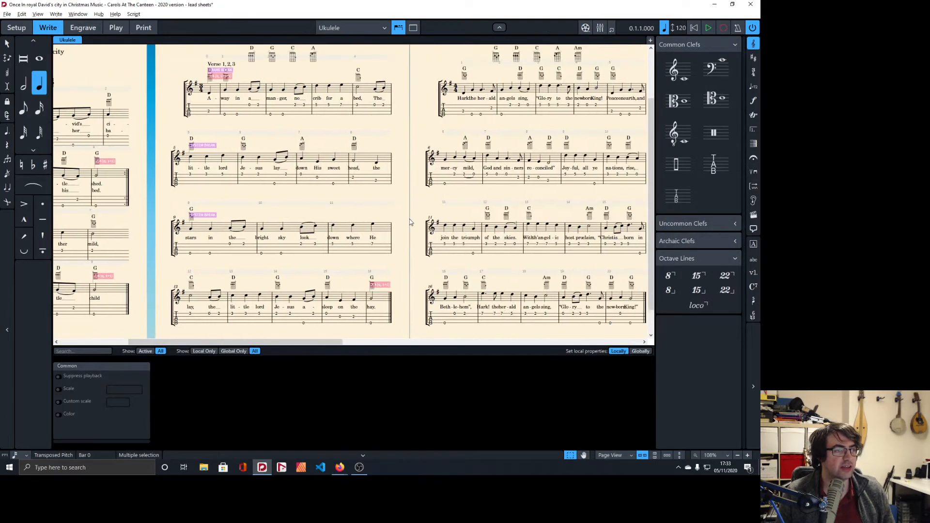
scroll(414, 208, "right", 1)
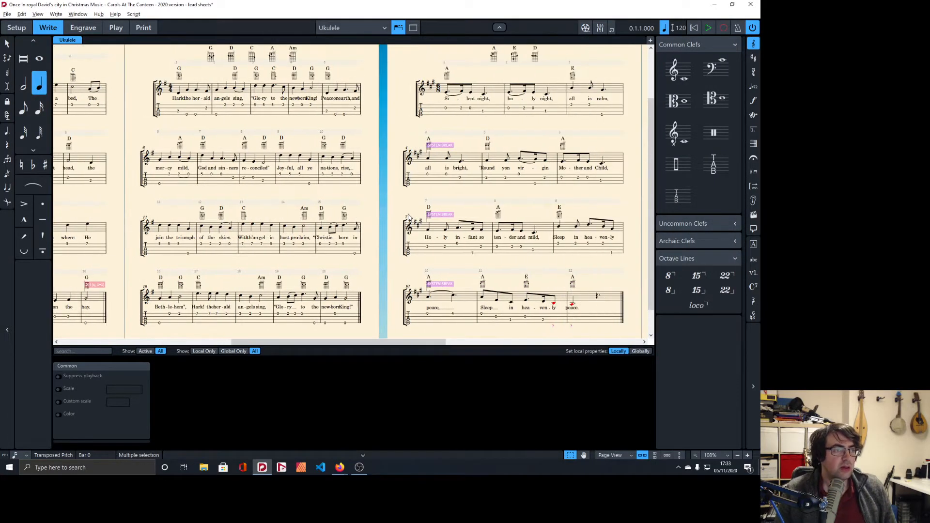
scroll(421, 202, "up", 1)
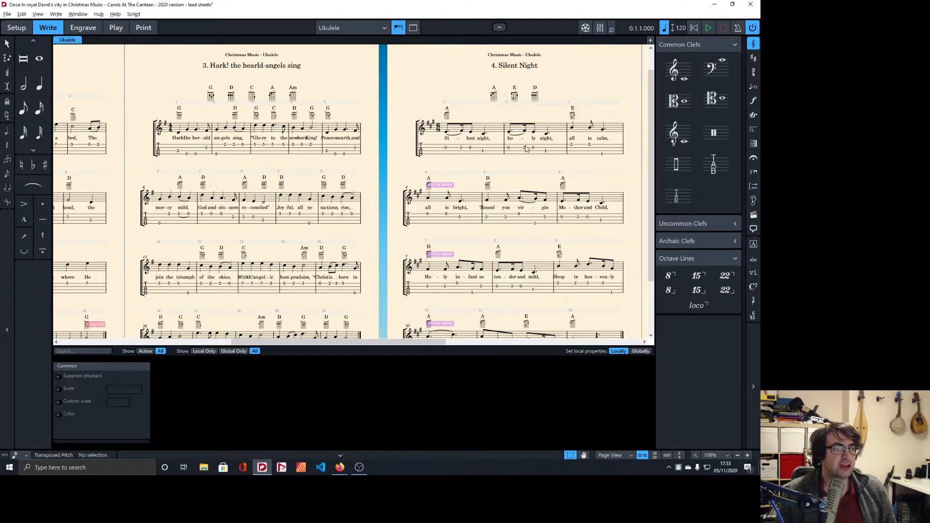
scroll(528, 149, "right", 3)
scroll(529, 150, "right", 1)
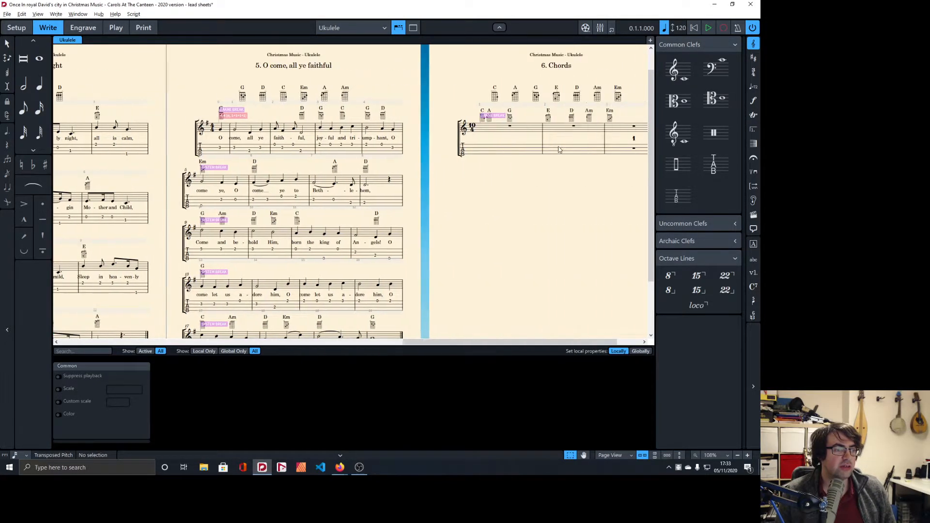
scroll(528, 152, "left", 7)
scroll(528, 152, "left", 3)
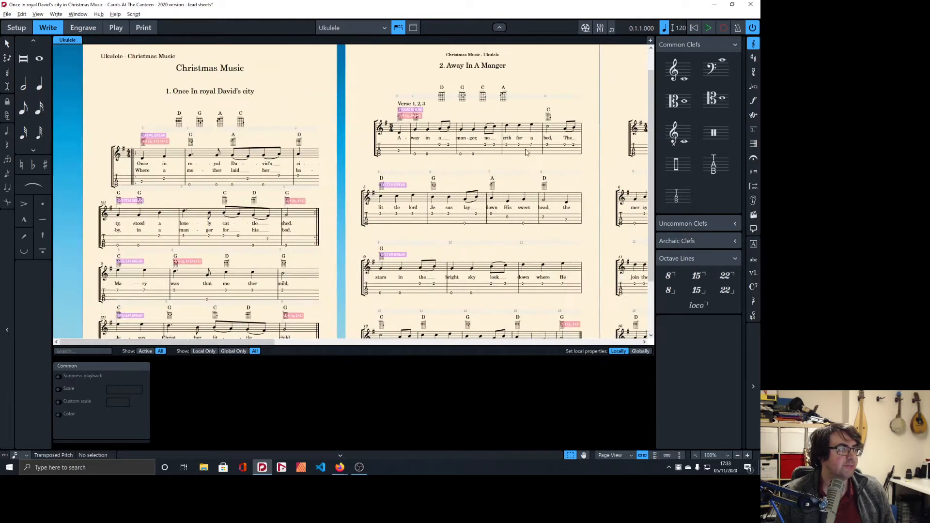
scroll(224, 141, "down", 3)
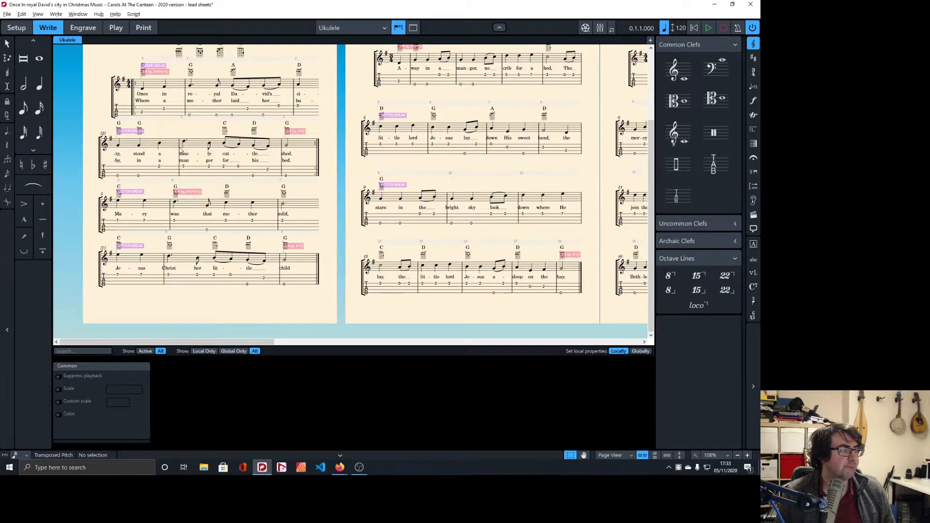
scroll(180, 150, "up", 2)
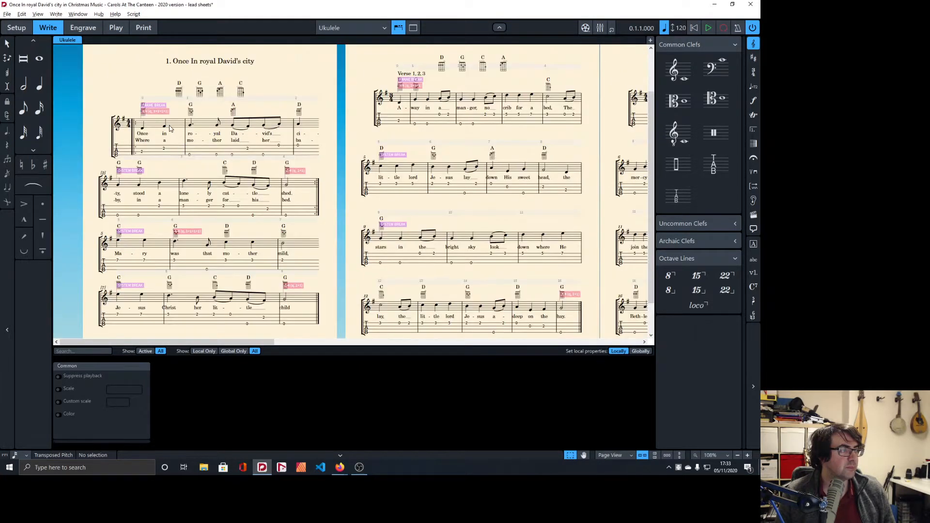
Switch to Engrave mode and hide all signposts in the score
left_click(83, 27)
left_click(83, 14)
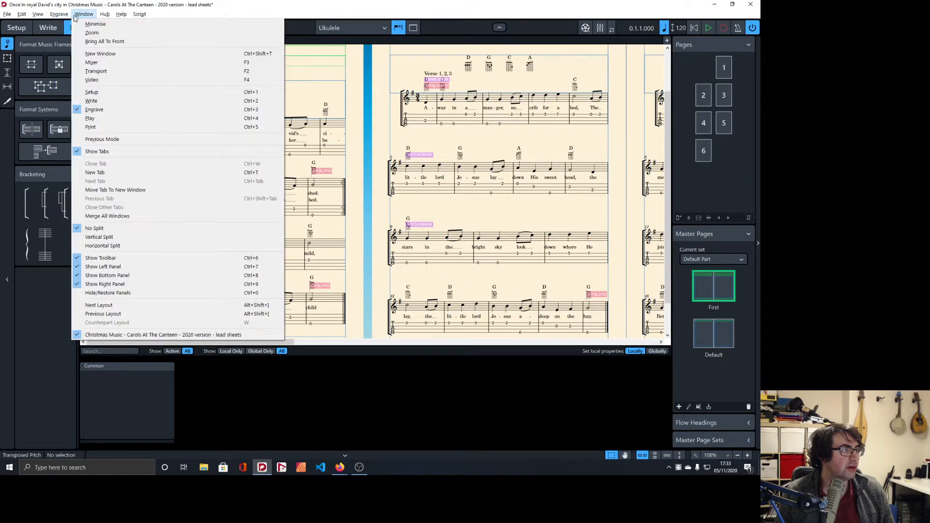
mouse_move(38, 14)
mouse_move(75, 71)
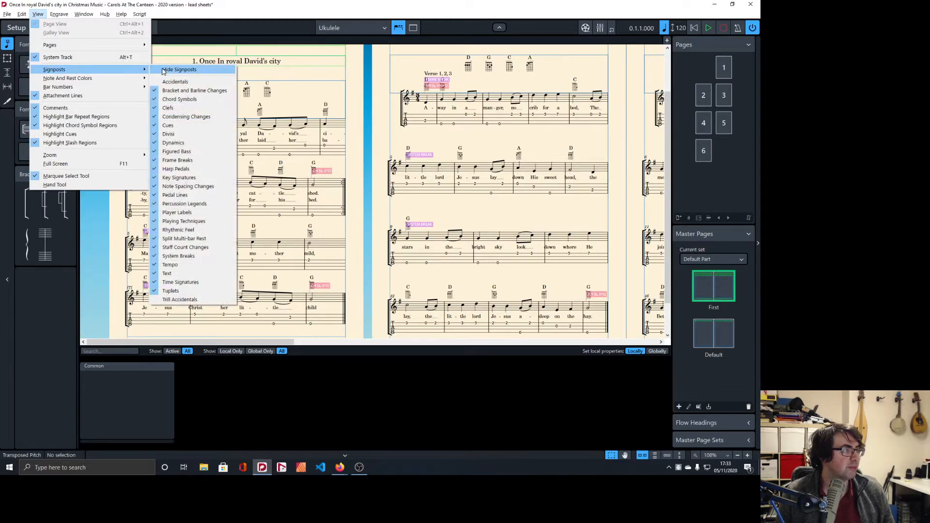
left_click(179, 70)
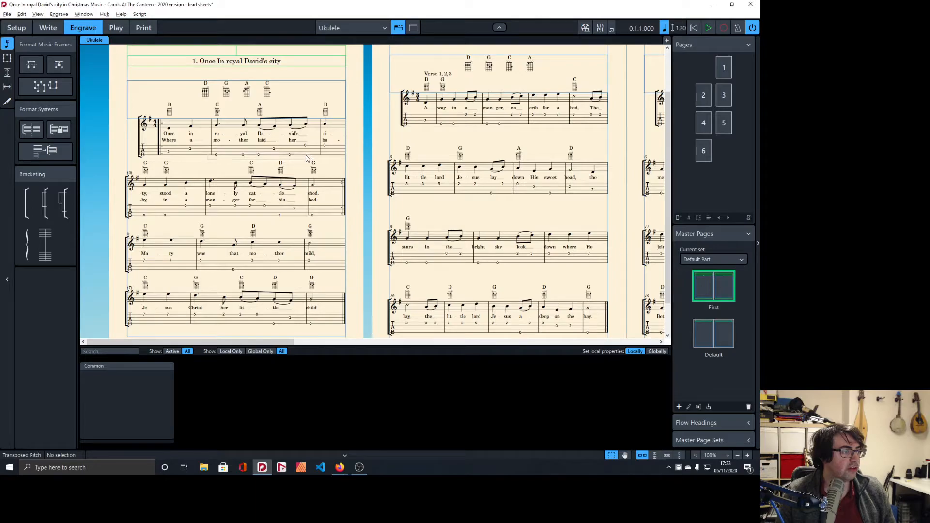
Select the tablature slur at the end of bar 1 in Once In royal David's city and inspect it in Engrave and Write modes
left_click(287, 152)
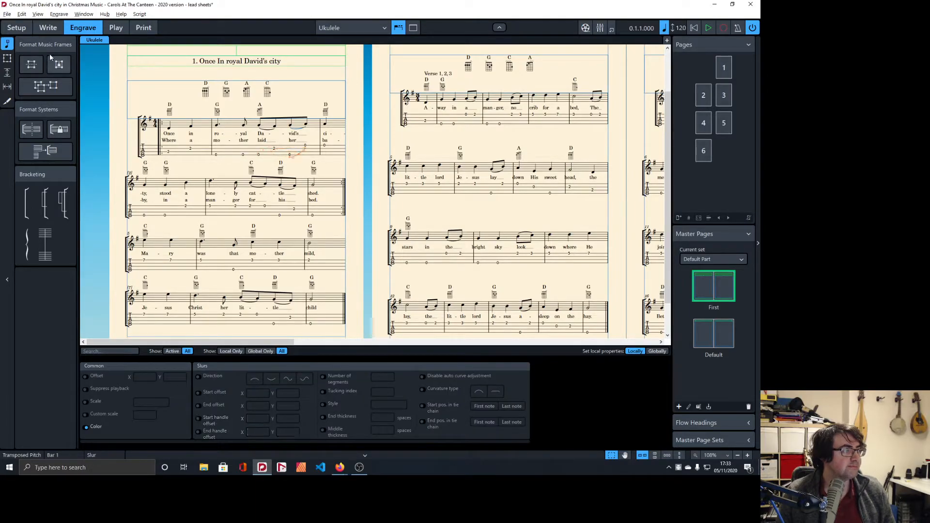
key("Escape")
left_click(48, 28)
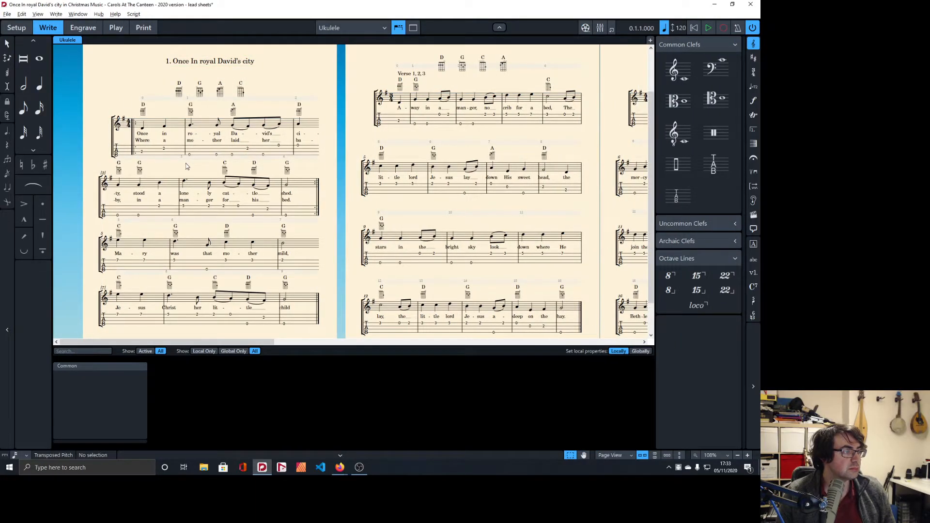
left_click_drag(183, 166, 272, 151)
left_click(265, 162)
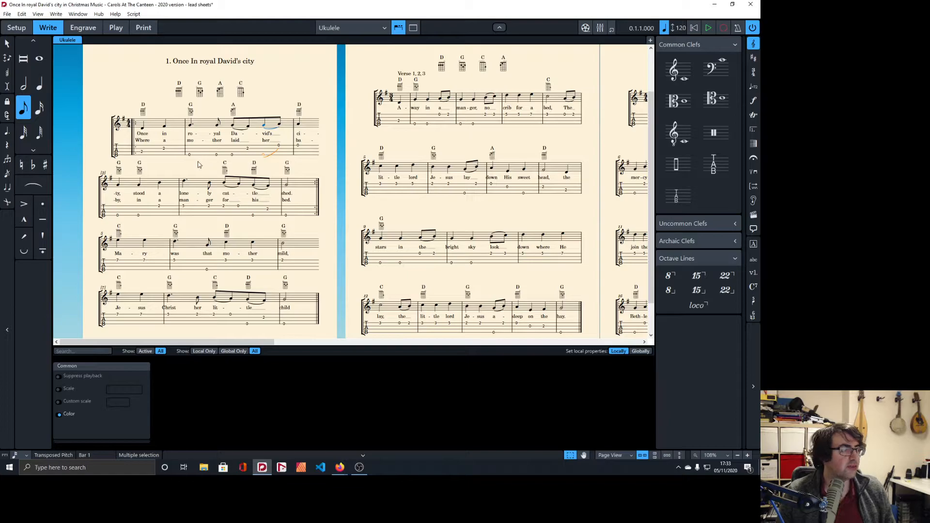
key("alt+Tab")
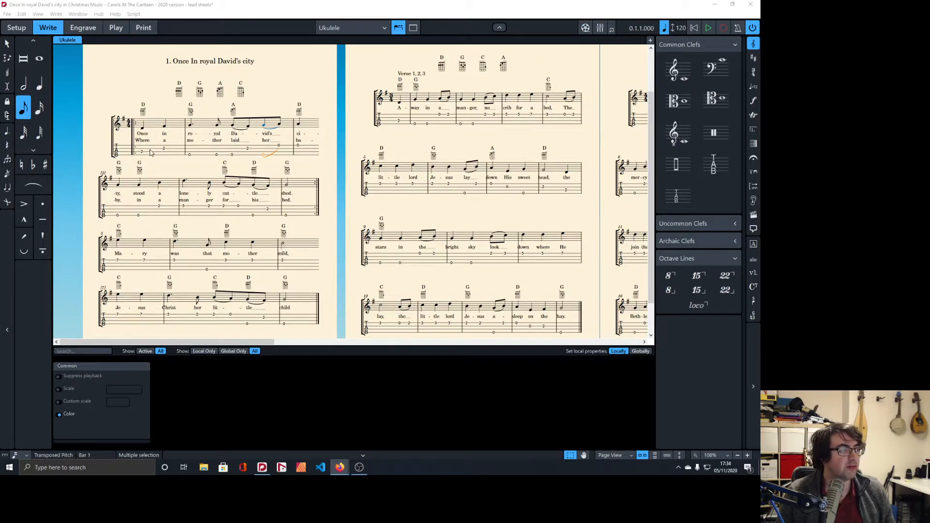
Select the bar 1 tablature notes together with the slur, compare them in Engrave and Write modes, and clear the selection
left_click(188, 155)
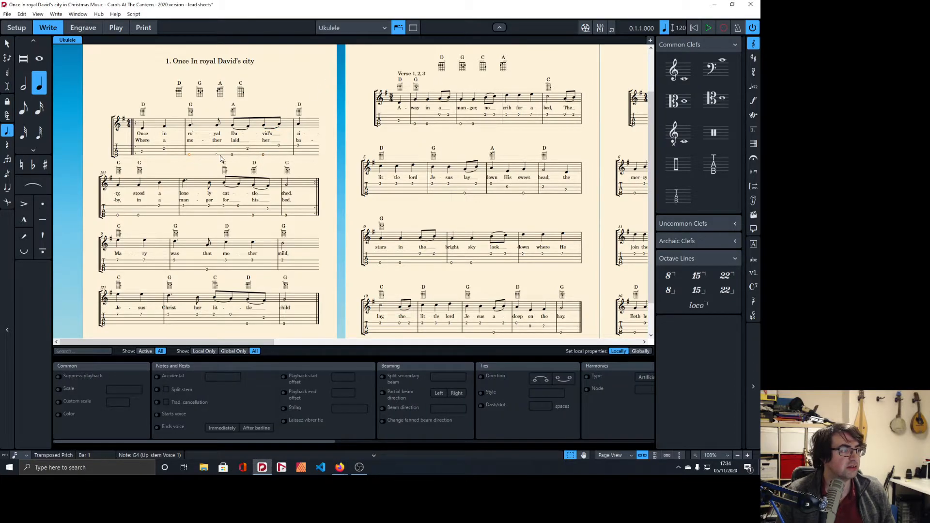
left_click(216, 155, "ctrl")
left_click(231, 155, "ctrl")
left_click(264, 158, "ctrl")
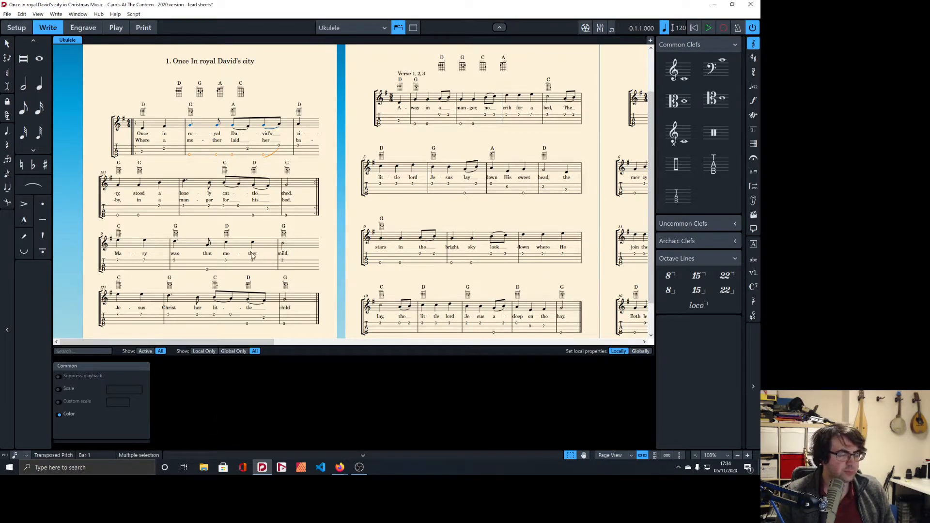
left_click(83, 28)
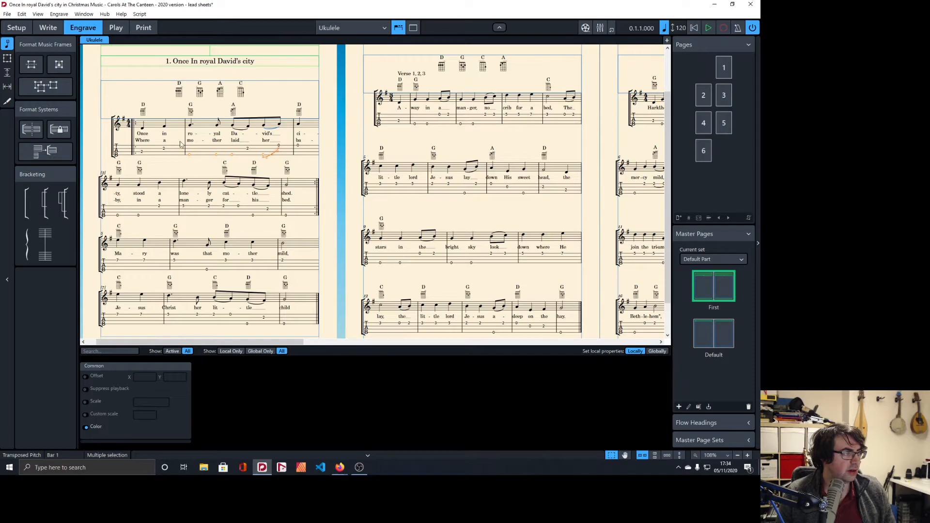
left_click(52, 31)
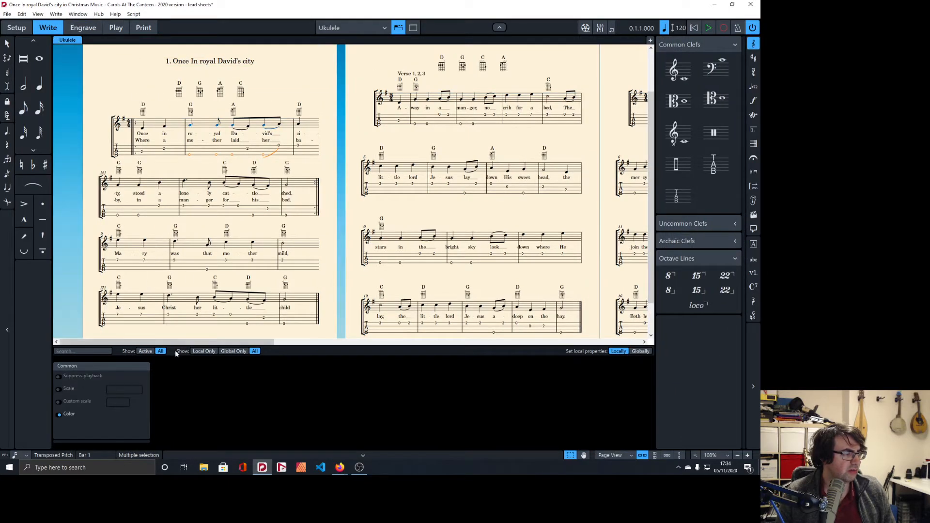
key("Escape")
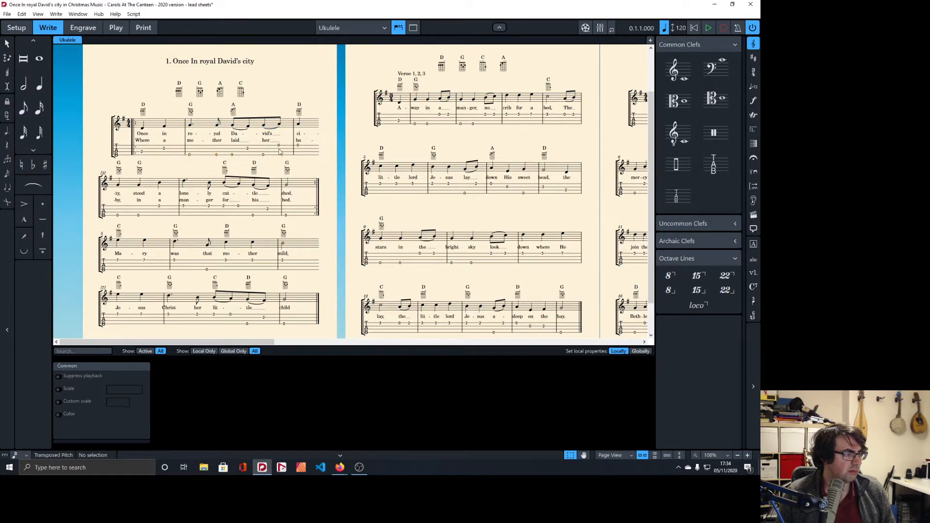
left_click(309, 454)
left_click(309, 453)
left_click(211, 271)
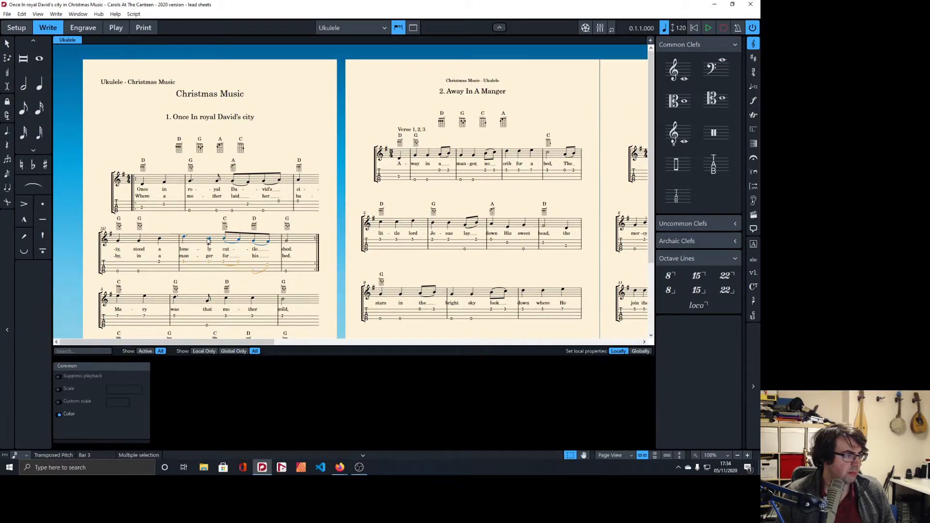
left_click(208, 241)
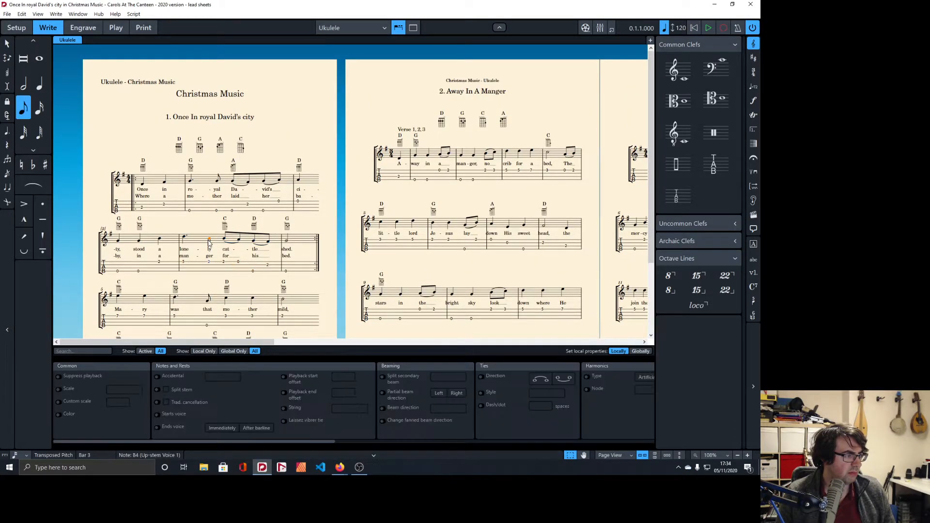
left_click(142, 207)
left_click(189, 211)
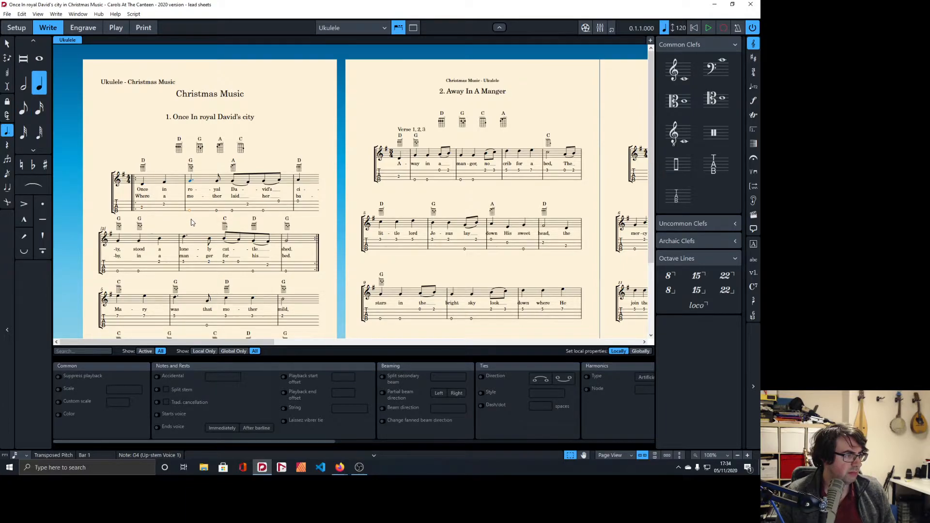
left_click(216, 211, "ctrl")
left_click(232, 211, "ctrl")
left_click(263, 212, "ctrl")
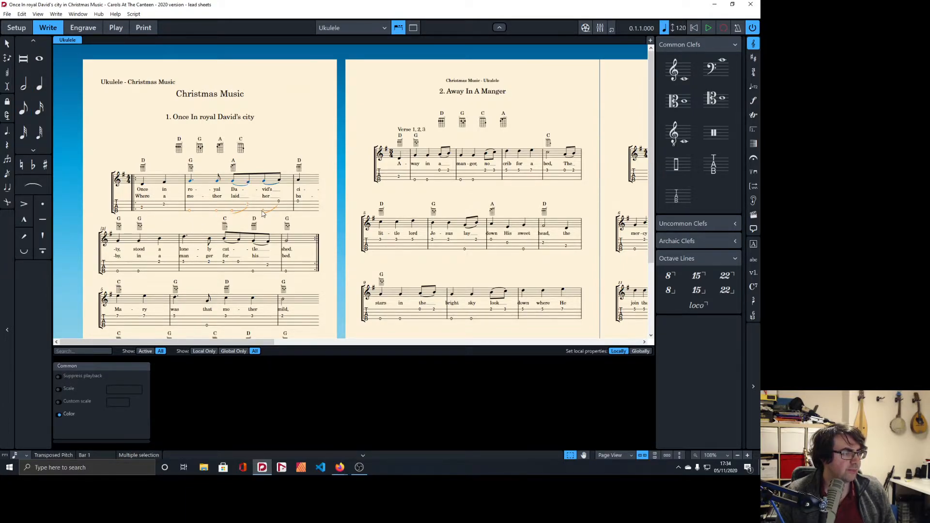
left_click(234, 211)
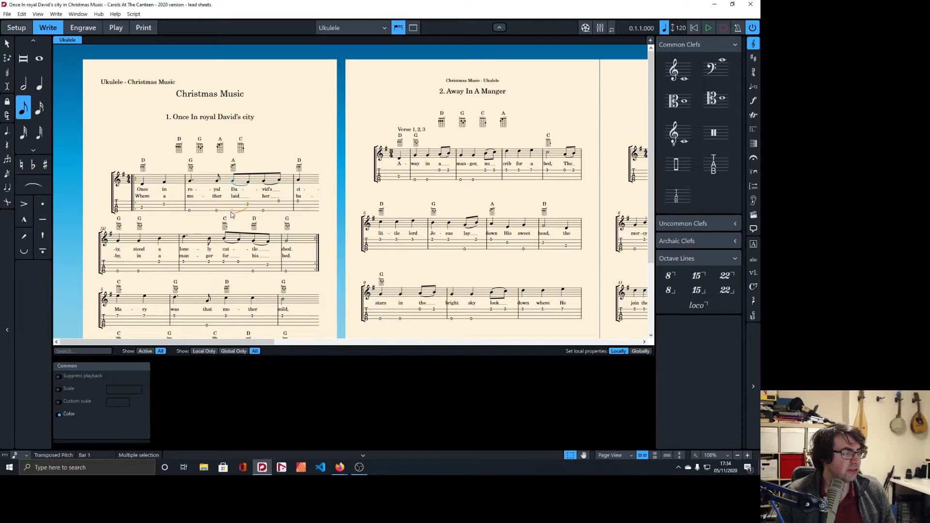
Assign the first two open-string G tablature notes ("ro-yal") in bar 1 of Once In royal David's city to string 2 (E4)
left_click(217, 211)
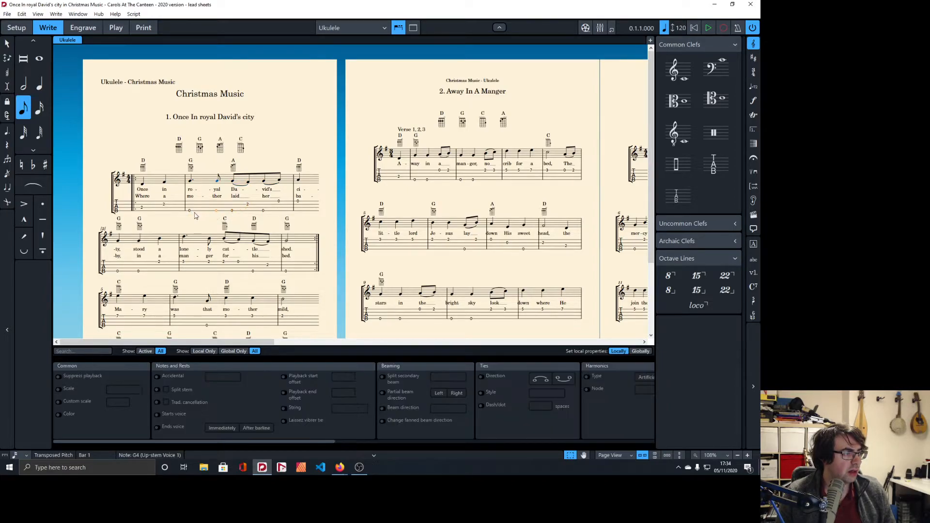
left_click(190, 211, "ctrl")
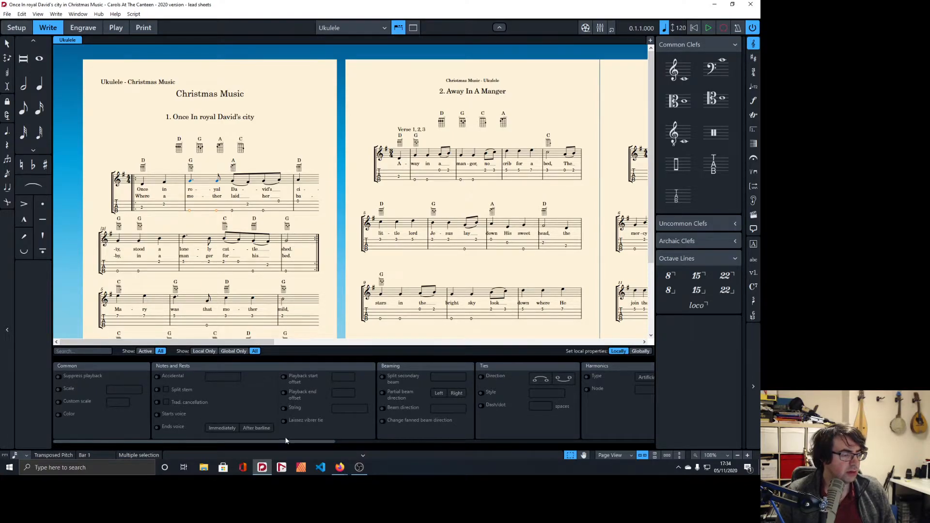
left_click(284, 408)
left_click(349, 409)
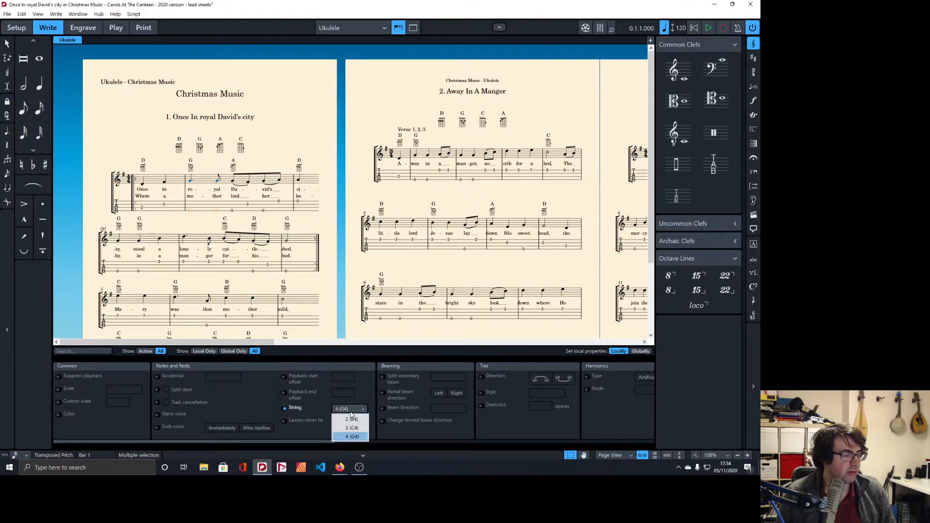
left_click(351, 419)
Move the open-string G tablature notes under "Da-" and "vid's" in bar 1 to string 2 (E4)
left_click(233, 216)
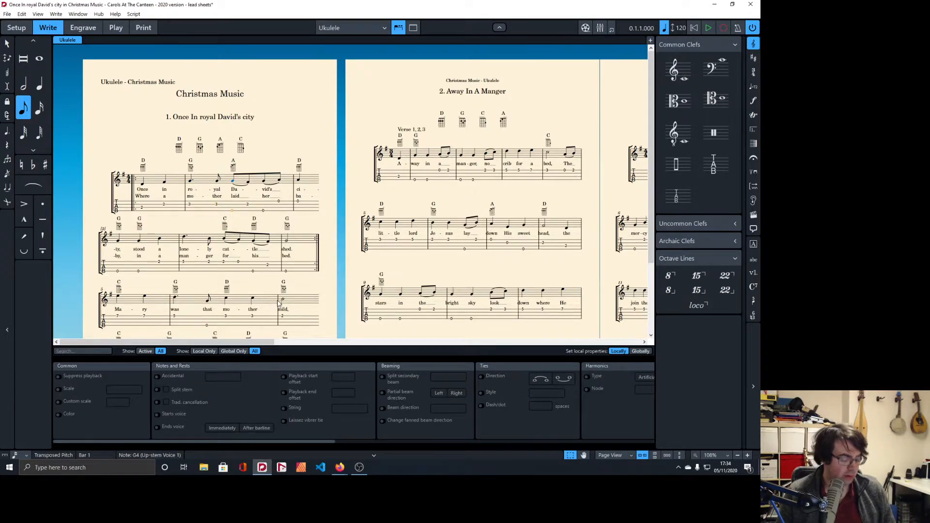
key("alt+Down")
key("Right")
key("Right")
key("n")
key("n")
Switch to Engrave mode and show the signposts in the score again
scroll(233, 281, "down", 3)
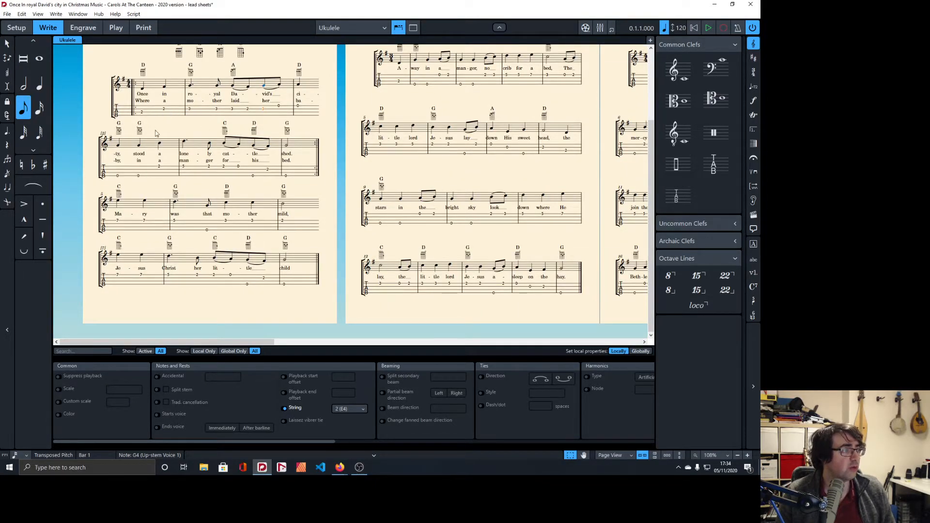
left_click(89, 29)
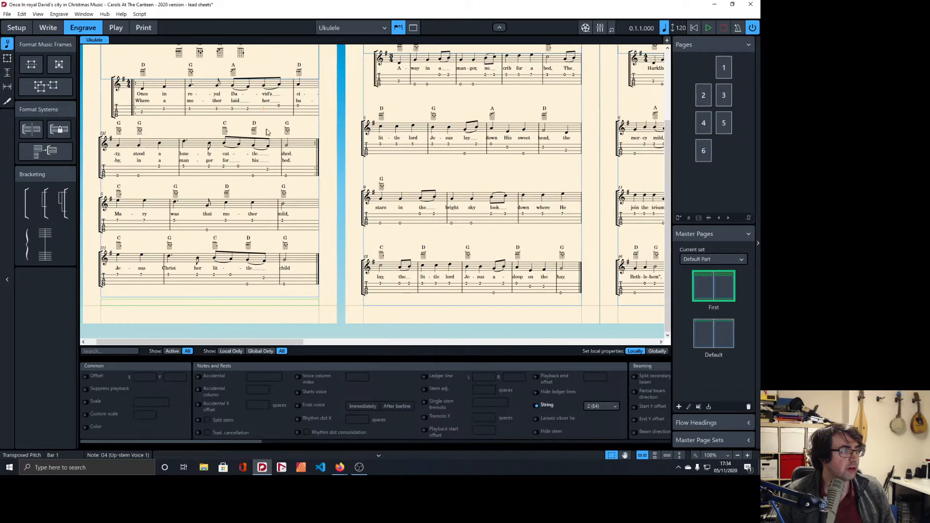
left_click(84, 14)
left_click(85, 14)
left_click(38, 14)
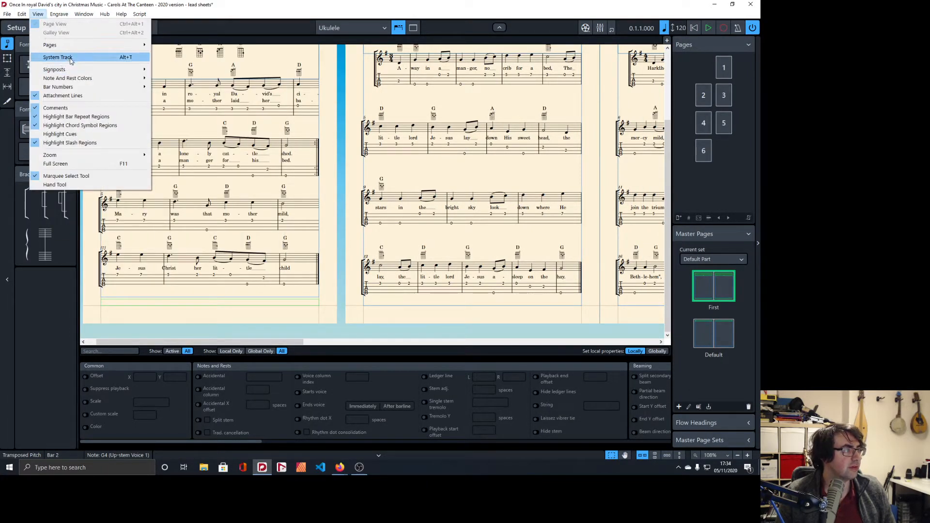
mouse_move(80, 75)
left_click(169, 70)
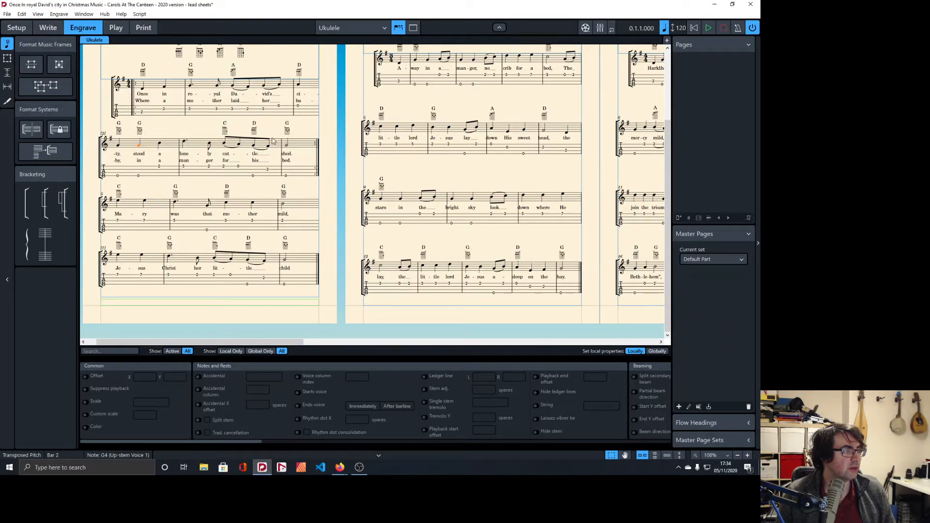
Delete the bar 2 system break, insert a new one at the note on "stood", and return to Write mode
left_click(130, 132)
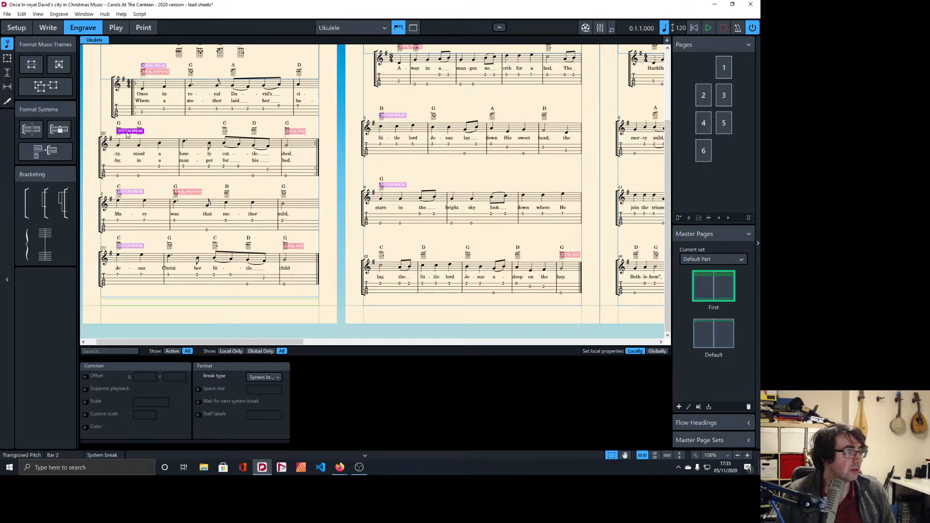
key("Delete")
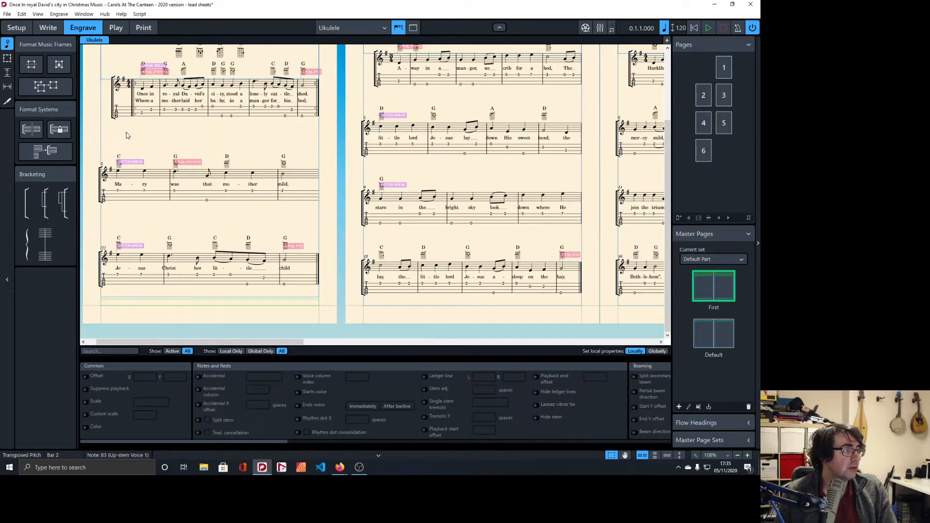
left_click(231, 86)
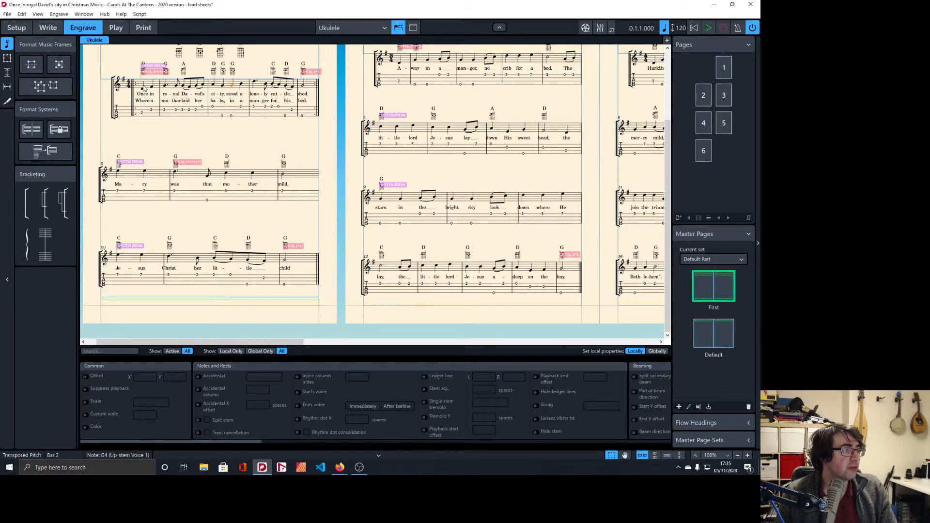
left_click(36, 132)
left_click(49, 27)
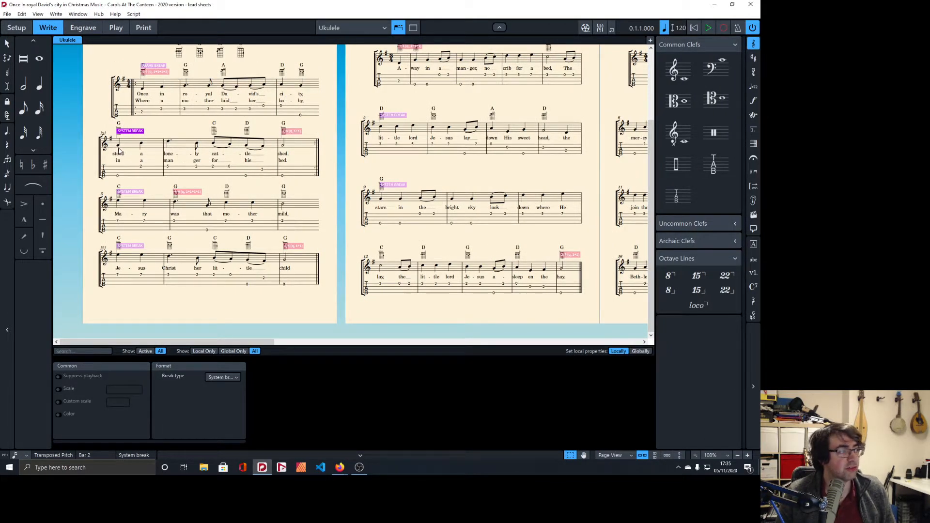
Move the open-string G tablature notes in the second system of Once In royal David's city to string 2 (E4)
left_click(119, 178)
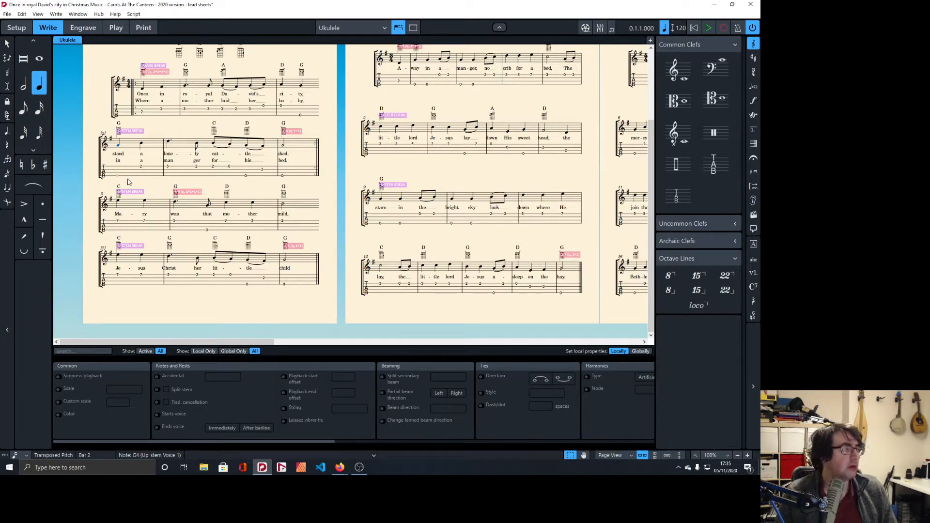
left_click(251, 178)
left_click(283, 176)
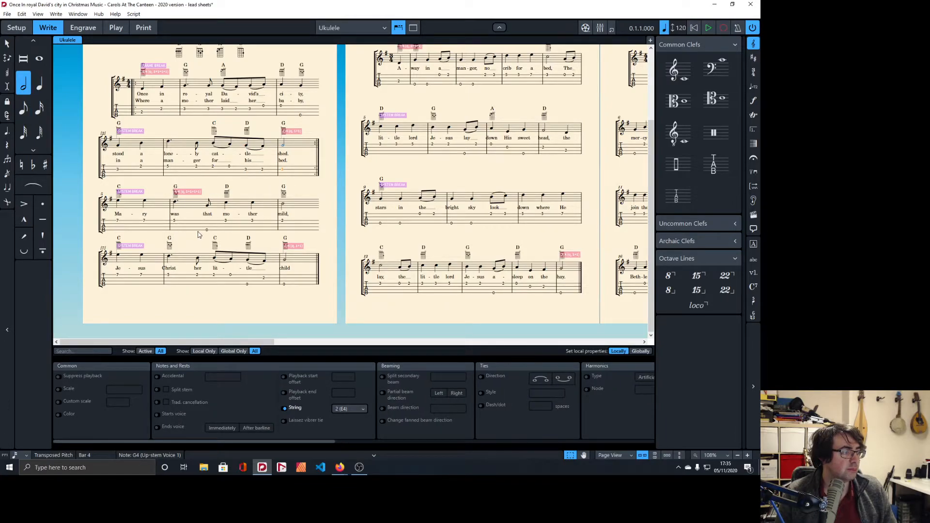
Move the open-string G tablature notes in the third and fourth systems to string 2 (E4) and clear the selection
left_click(208, 233)
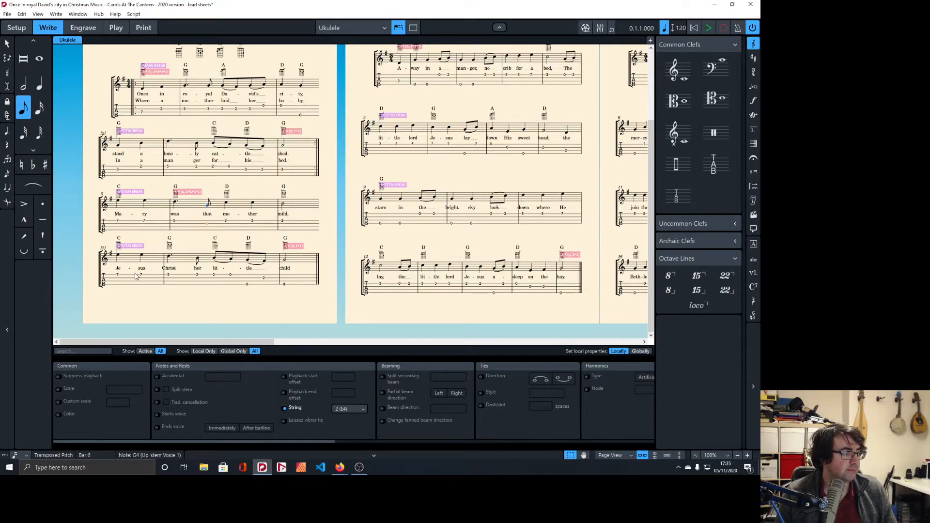
left_click(248, 285)
left_click(285, 285)
key("n")
key("n")
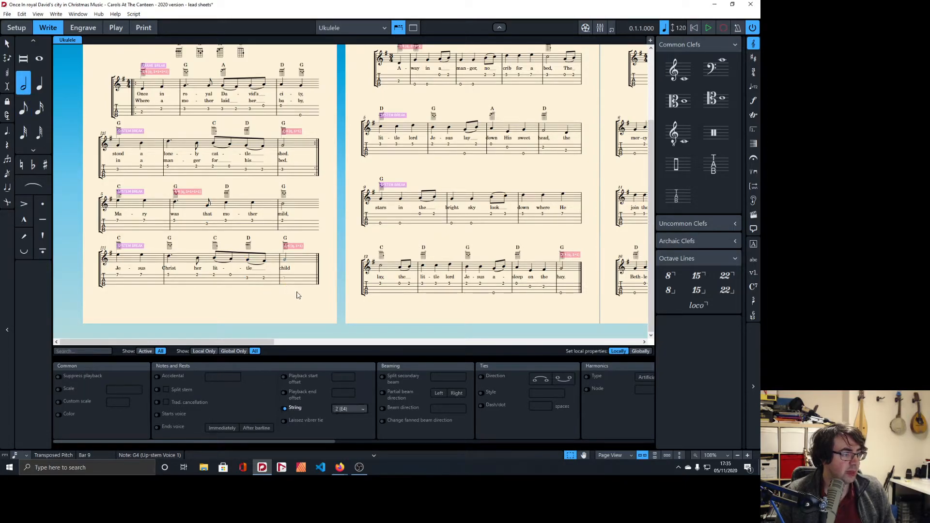
left_click(295, 288)
In Away In A Manger, select the open-string G tablature notes in bars 1–2 and move them to string 2
scroll(159, 169, "up", 4)
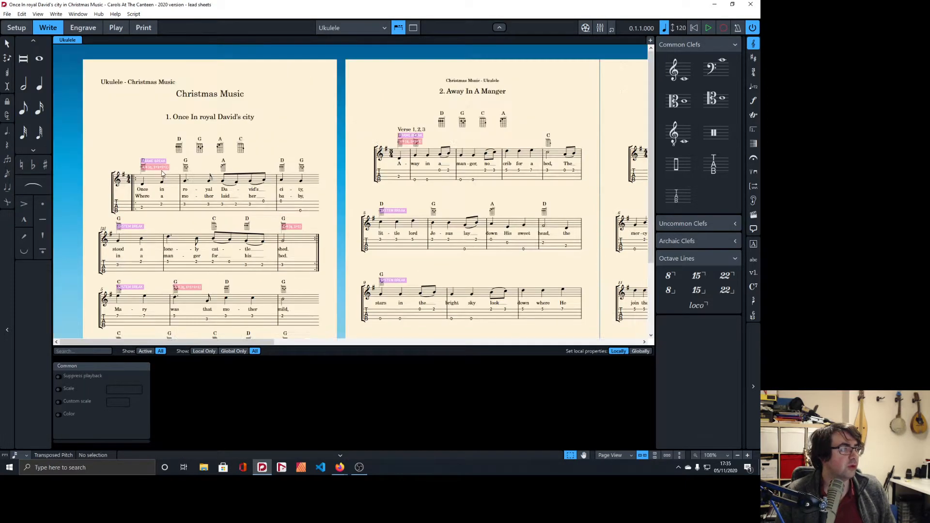
scroll(158, 170, "down", 2)
scroll(181, 115, "up", 1)
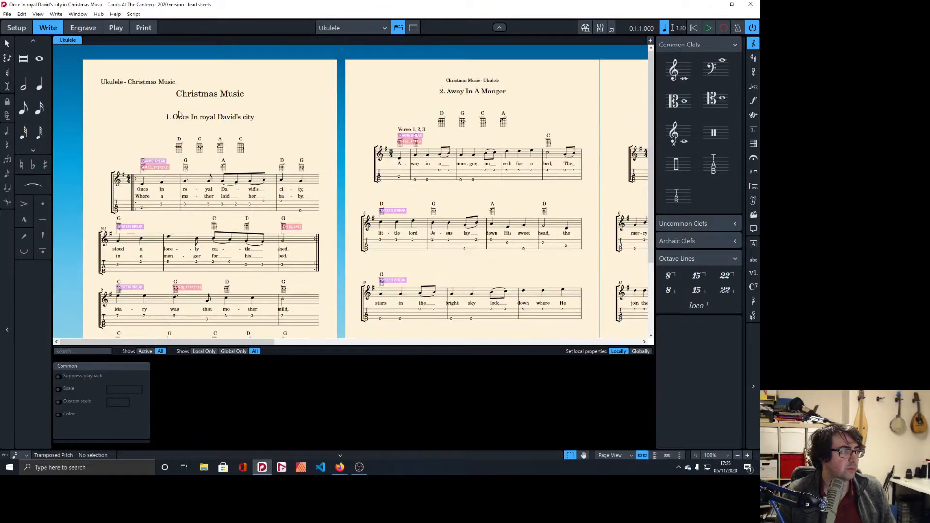
scroll(172, 145, "down", 2)
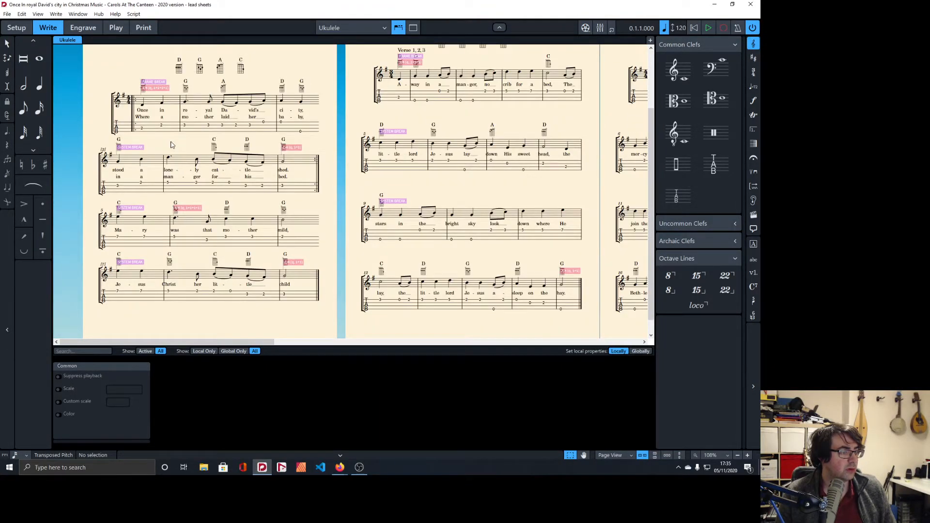
scroll(172, 144, "right", 3)
left_click(272, 100)
left_click(284, 103, "ctrl")
left_click(319, 101, "shift")
left_click(331, 102)
left_click(317, 104)
left_click(331, 101)
left_click(284, 102, "ctrl")
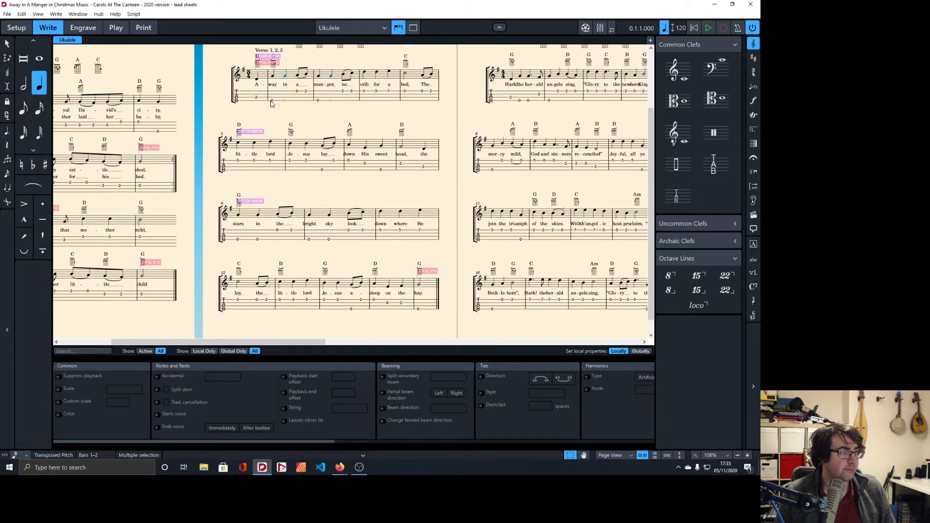
key("n")
key("n")
left_click(321, 112)
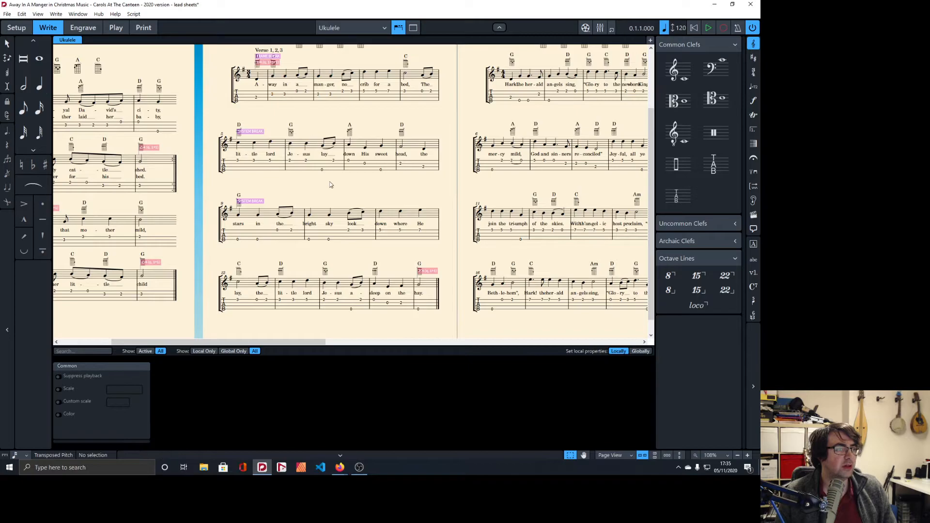
Move the open-string G tablature notes under "lay" and "sweet" in the second system of Away In A Manger to string 2
left_click(322, 170)
key("n")
key("n")
left_click(380, 171)
key("n")
key("n")
left_click(387, 185)
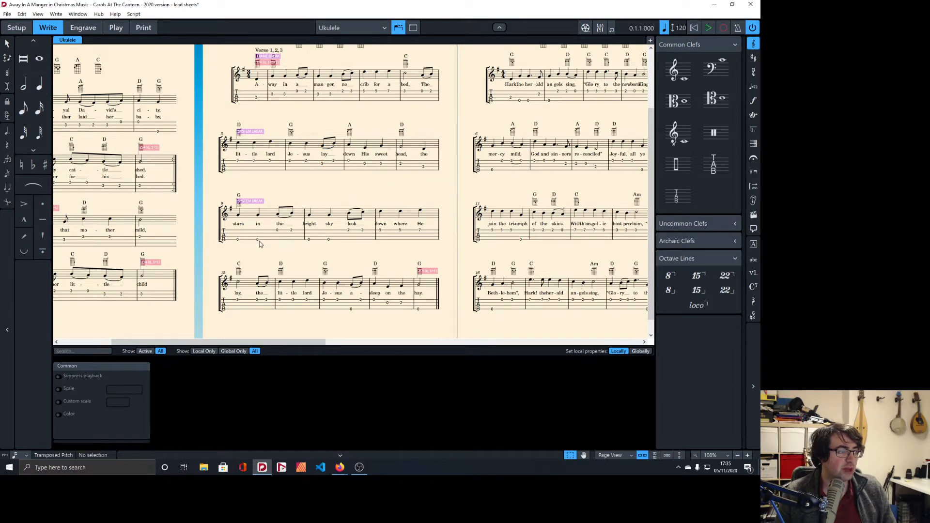
Reassign the open bottom-string G4 notes in bars 9, 10, 14 and 16 of Away In A Manger to string 2 (E4)
left_click(258, 240)
key("n")
key("n")
left_click(238, 240)
key("n")
key("n")
left_click(308, 239)
key("n")
key("n")
left_click(329, 240)
key("n")
key("n")
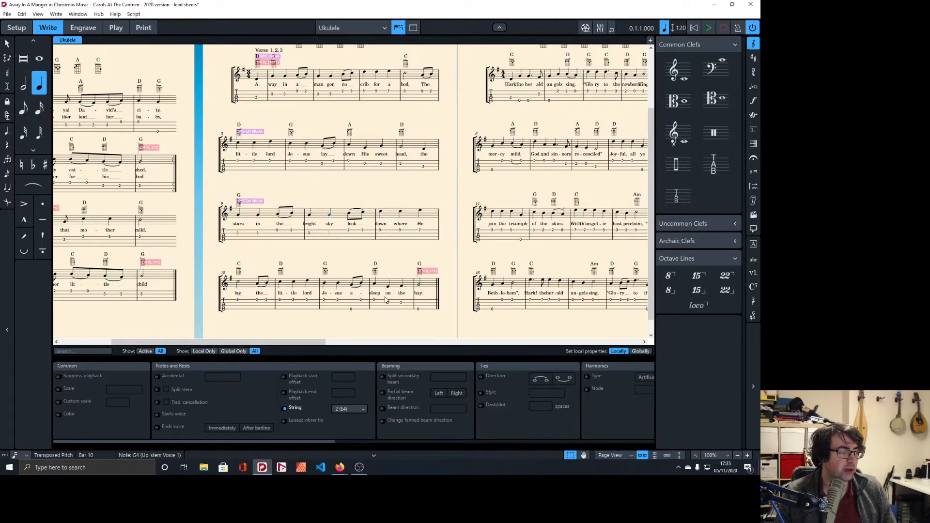
left_click(352, 310)
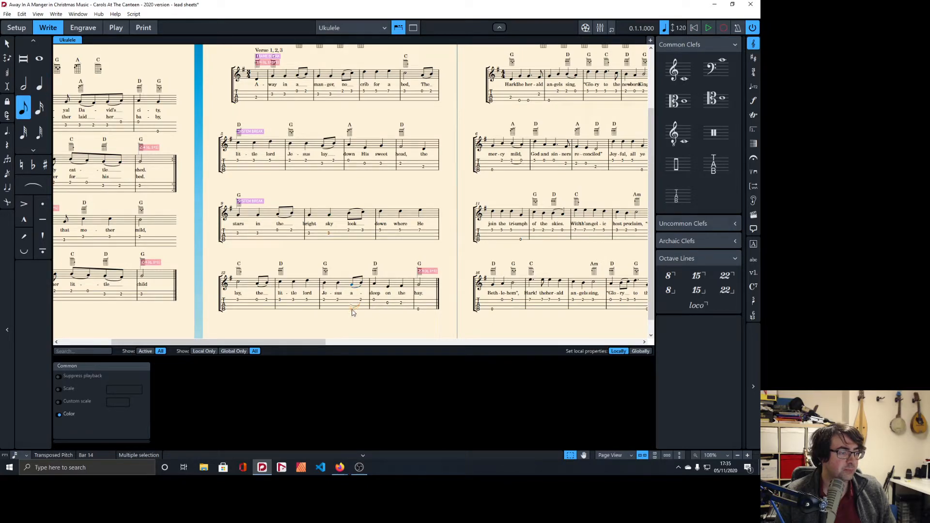
left_click(419, 311)
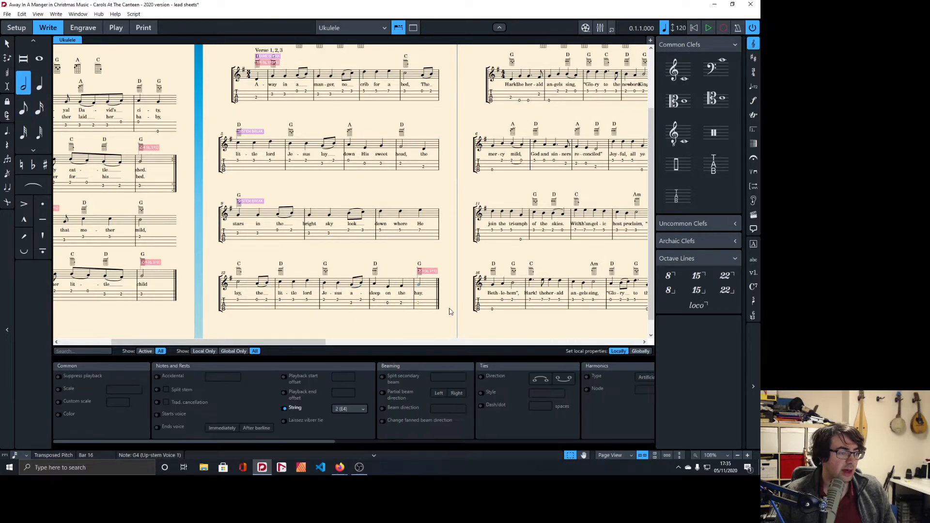
Move the open bottom-string G notes in bars 1, 2 and 5 of Hark! the heard-angels sing to string 2 (E4)
scroll(450, 305, "up", 3)
scroll(456, 273, "right", 2)
scroll(456, 273, "right", 1)
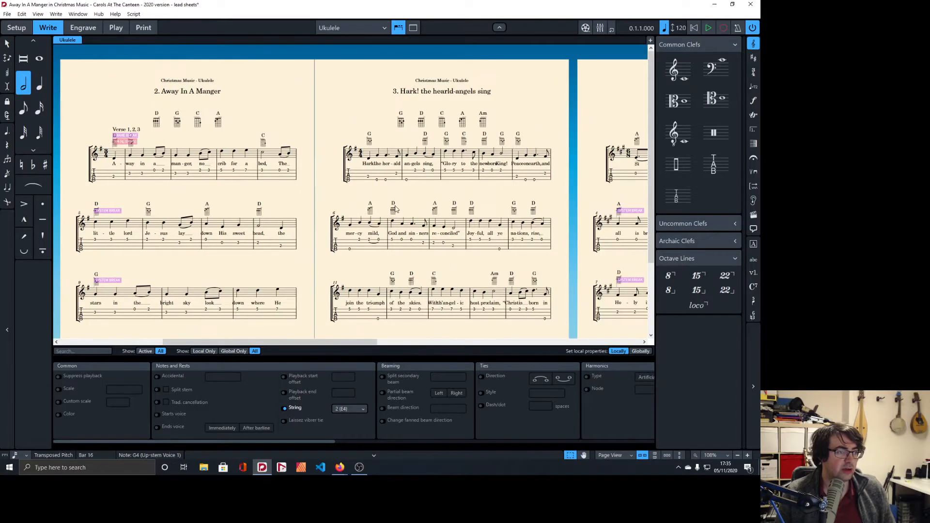
left_click(376, 180)
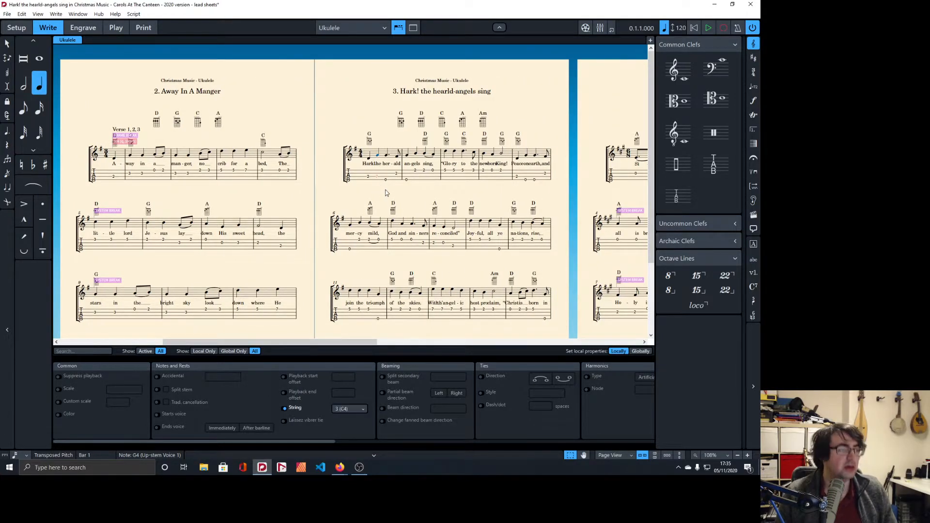
key("Right")
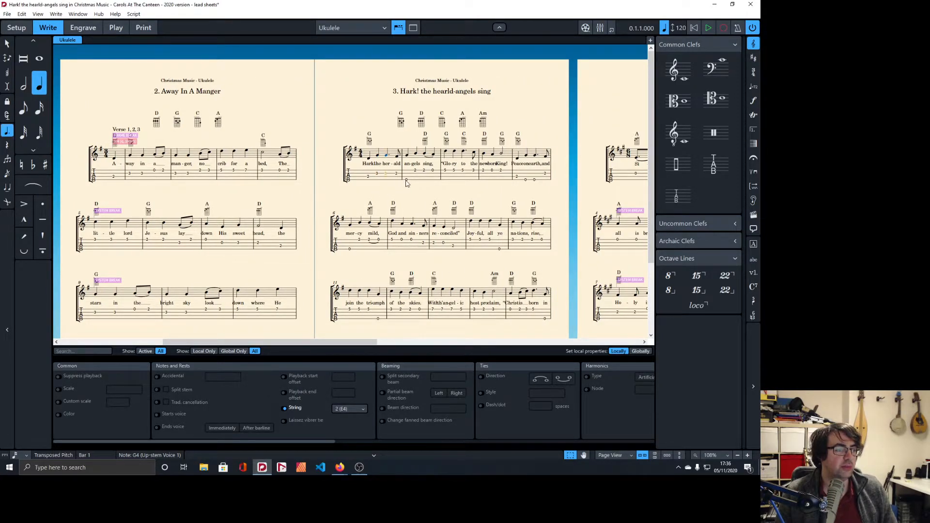
left_click(534, 181)
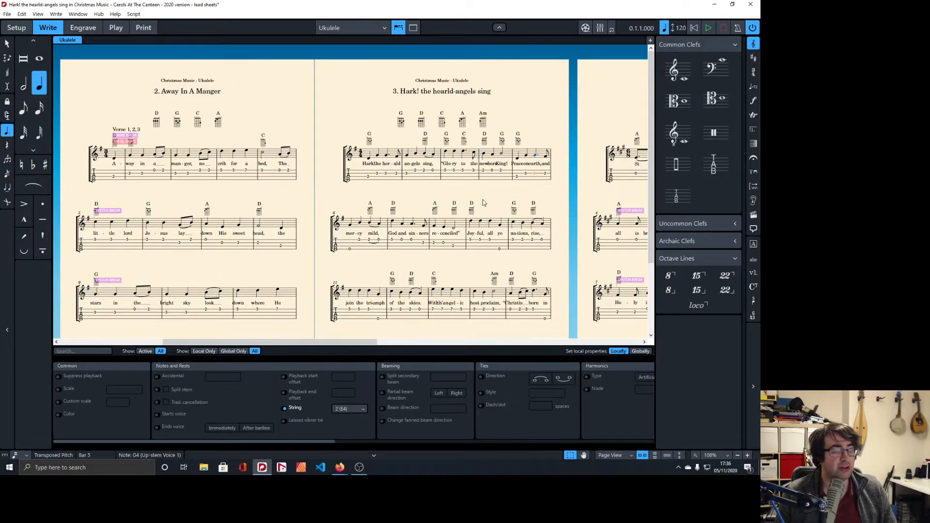
Reassign the open bottom-string G notes in bars 6, 9, 11 and 15 of the Hark carol to string 2 (E4)
scroll(457, 207, "down", 1)
left_click(351, 214)
left_click(501, 213)
scroll(498, 215, "down", 1)
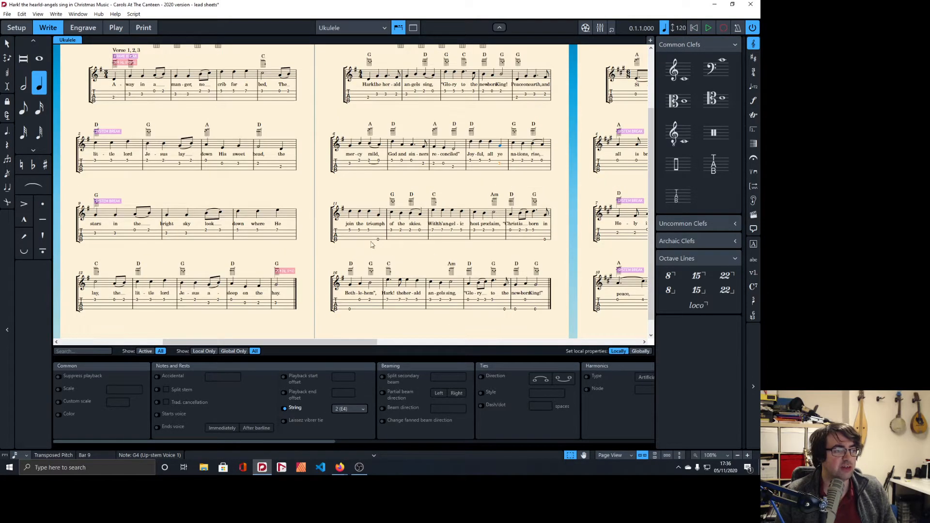
left_click(378, 240)
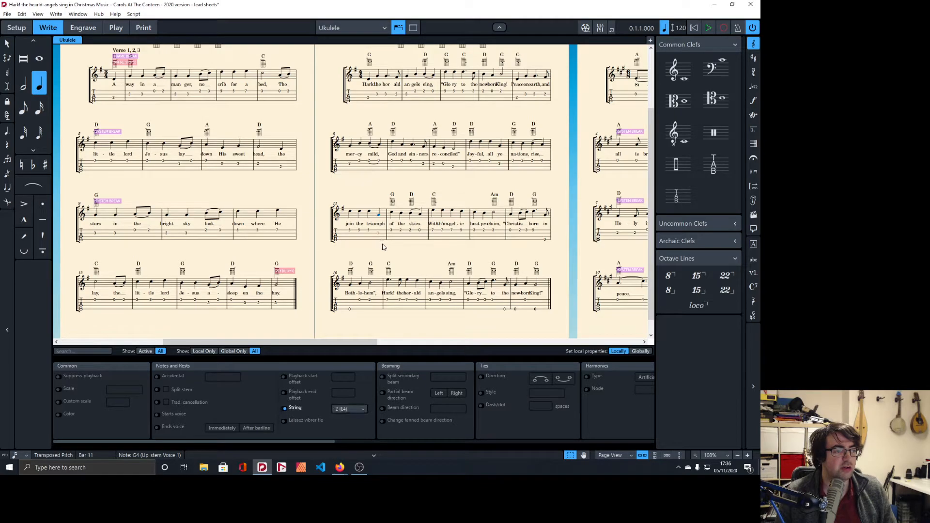
left_click(545, 239)
Move the remaining open bottom-string G notes in bars 16, 19 and 20 of the Hark carol to string 2 (E4)
scroll(493, 254, "down", 1)
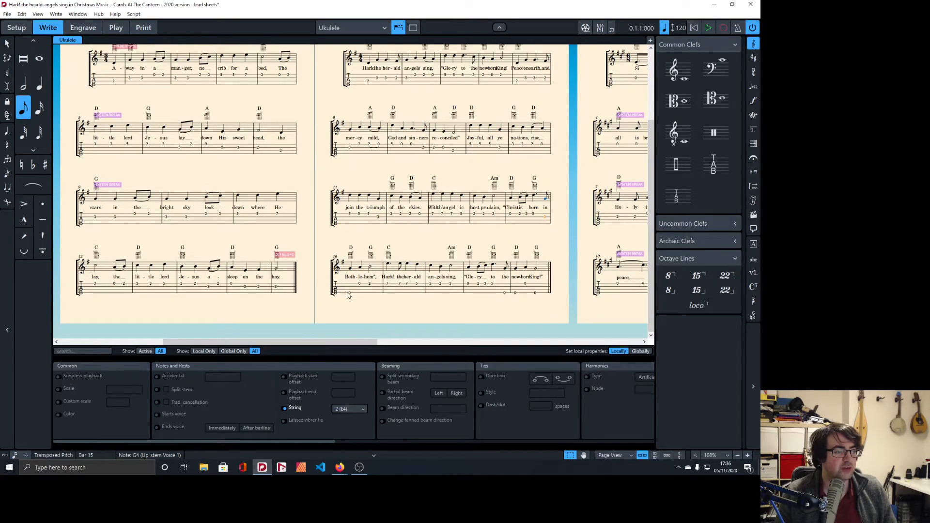
left_click(349, 293)
left_click(514, 293)
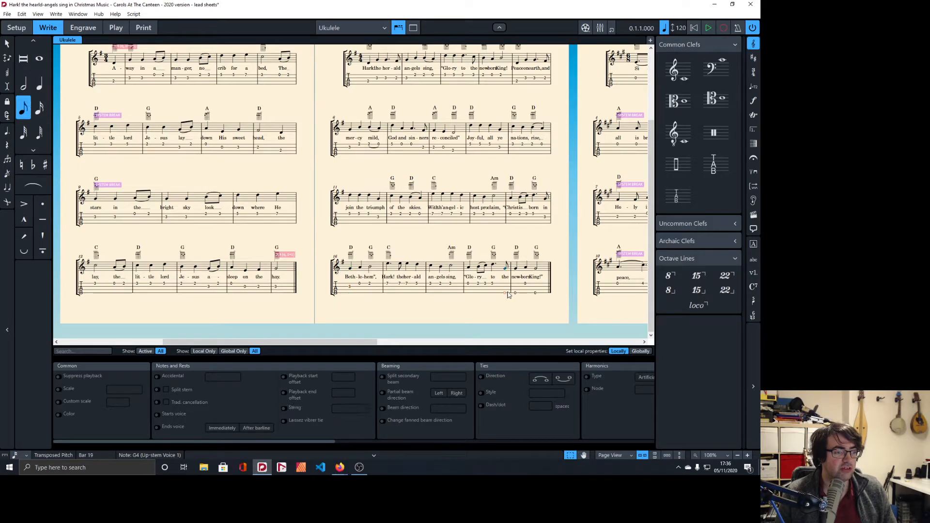
left_click(535, 293)
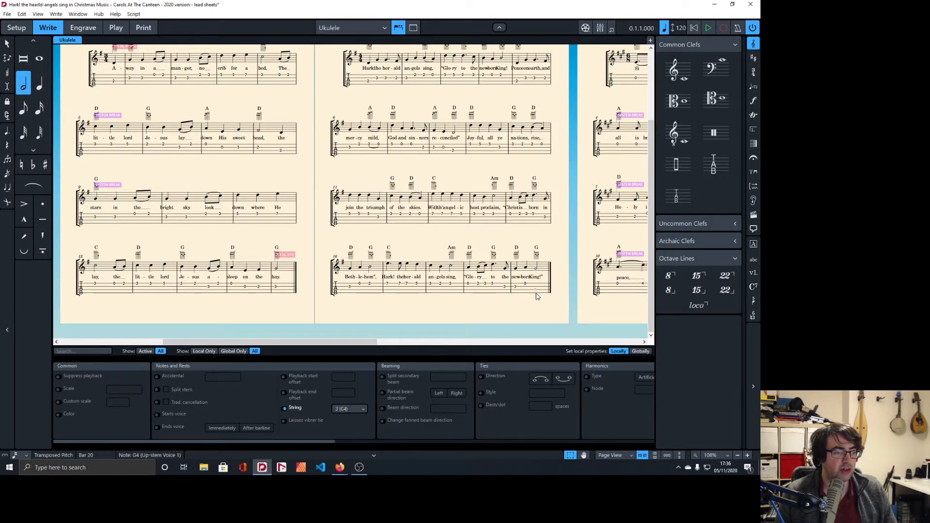
In Engrave mode, shift the lyric "King!" in bar 20 away from "newborn" and save the project
left_click(535, 280)
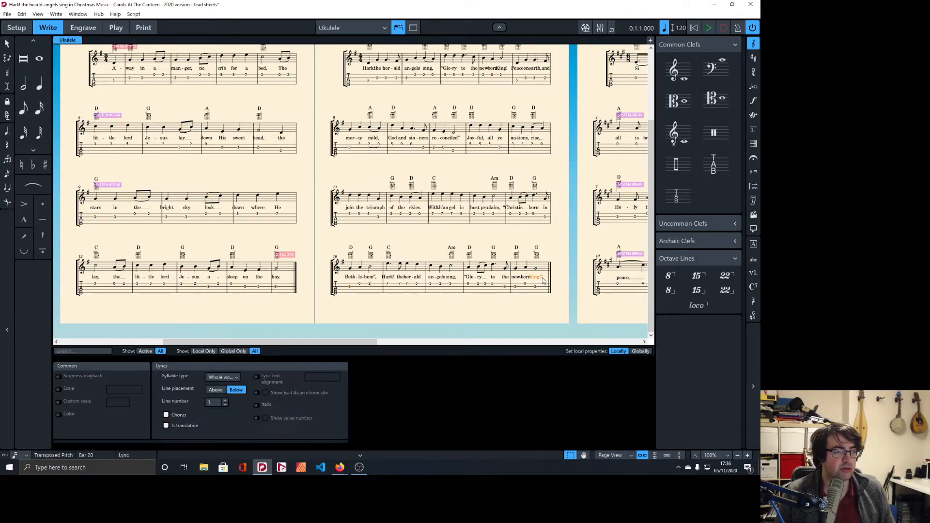
left_click(83, 28)
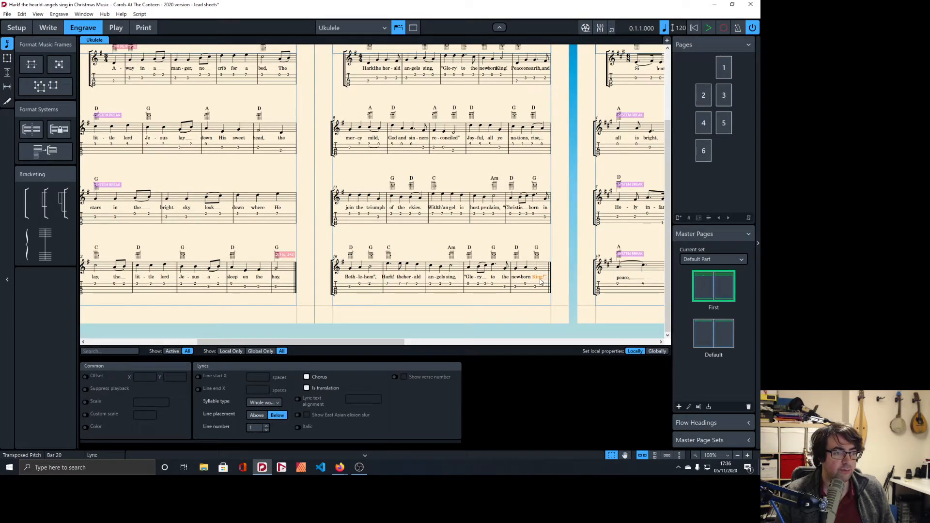
key("ctrl+s")
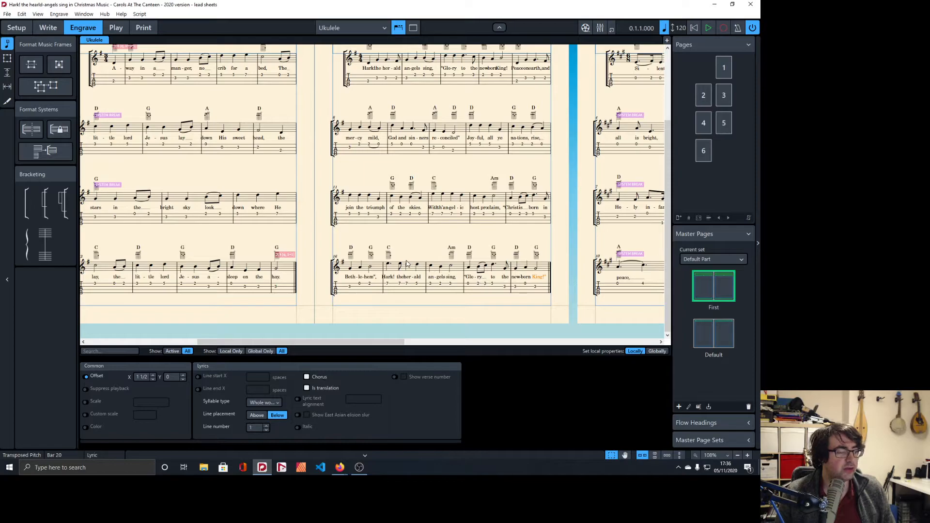
Nudge the lyric syllable "her" in bar 17 to the right with an X offset of 3/8
left_click(390, 277)
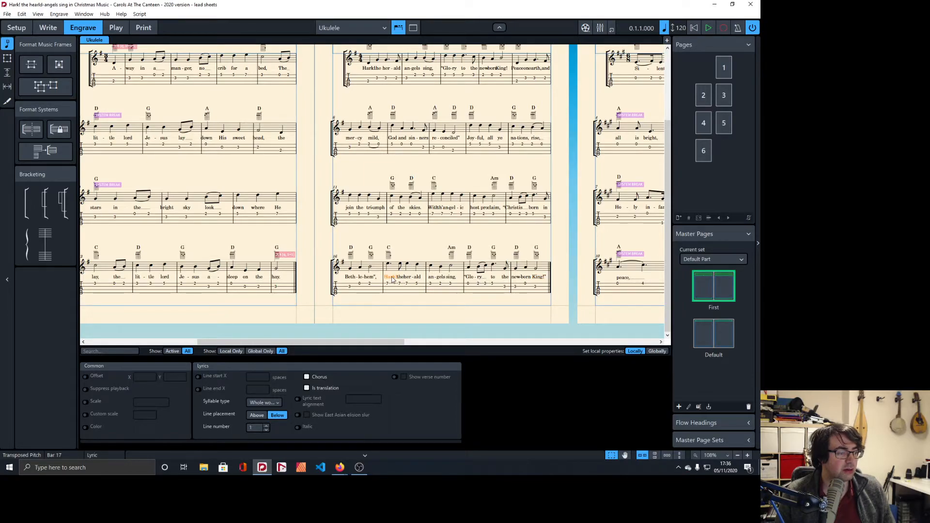
left_click(406, 277)
key("alt+Right")
key("alt+Right")
key("alt+Right")
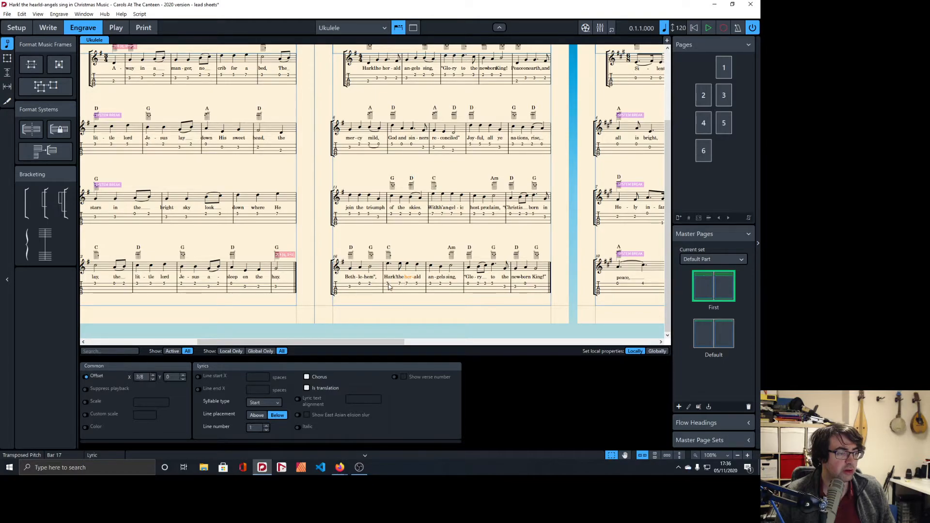
In Write mode, cycle the E chord diagram in bar 3 of Silent Night to another shape
scroll(408, 302, "right", 10)
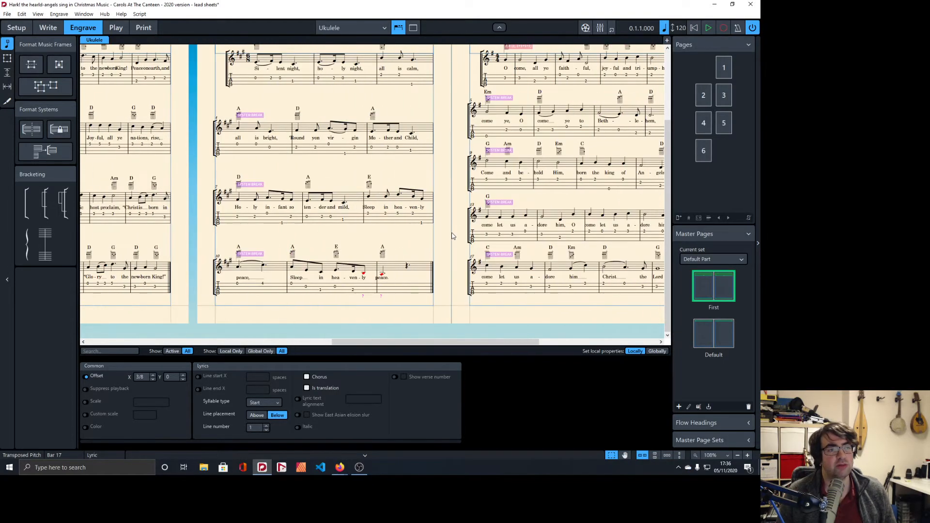
scroll(411, 236, "up", 1)
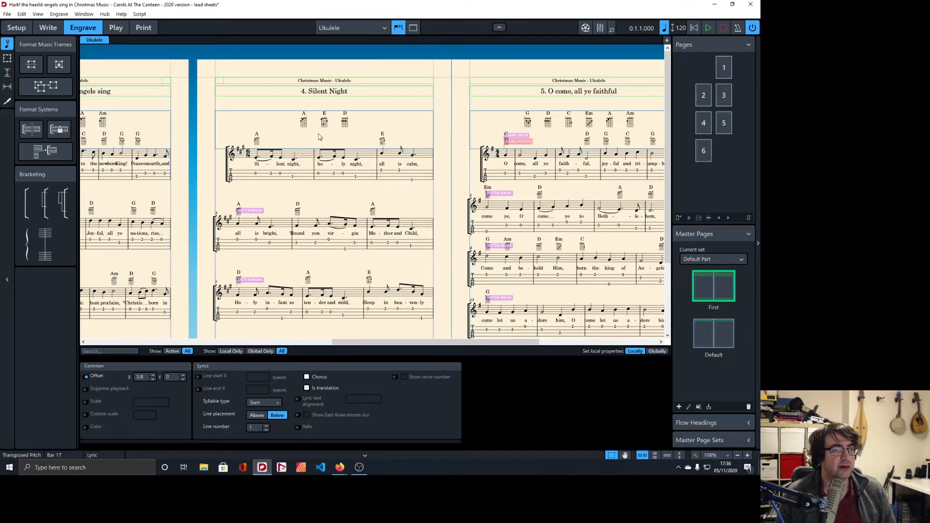
key("alt+Tab")
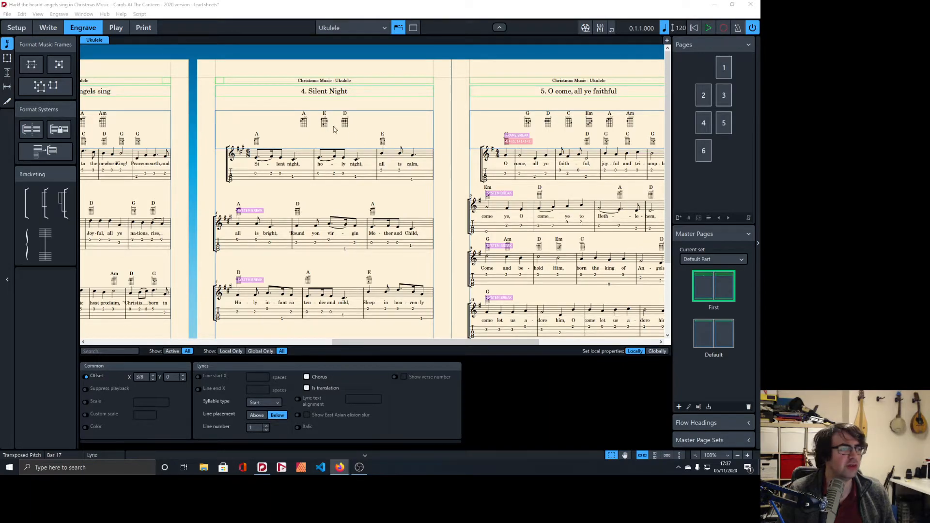
key("ctrl+2")
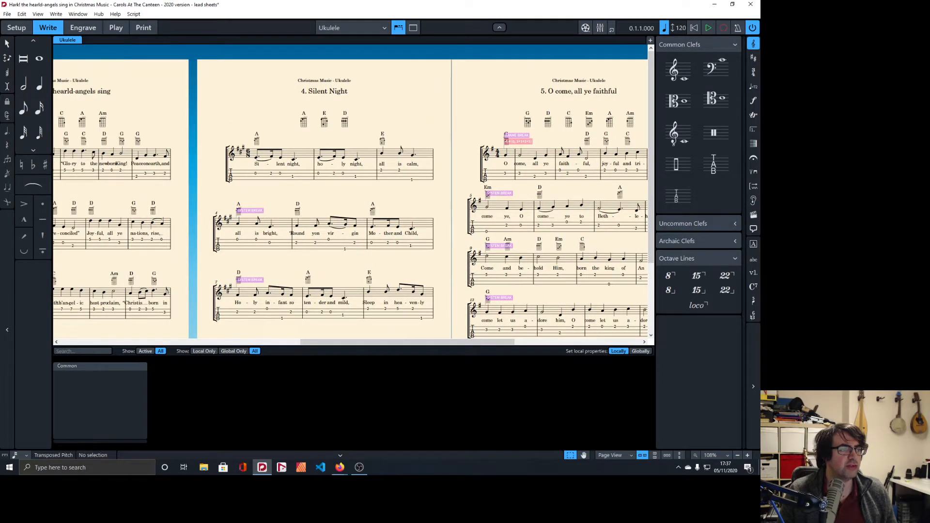
key("alt+Tab")
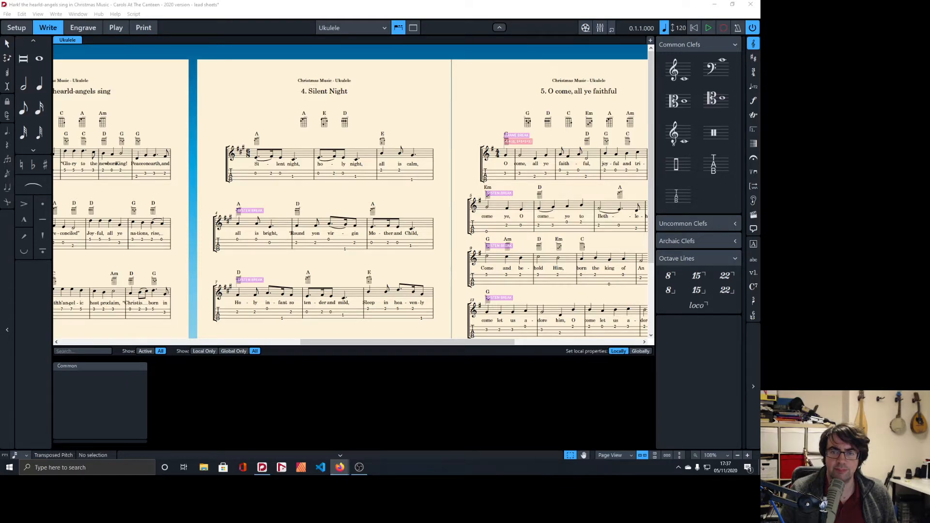
left_click(382, 142)
right_click(382, 142)
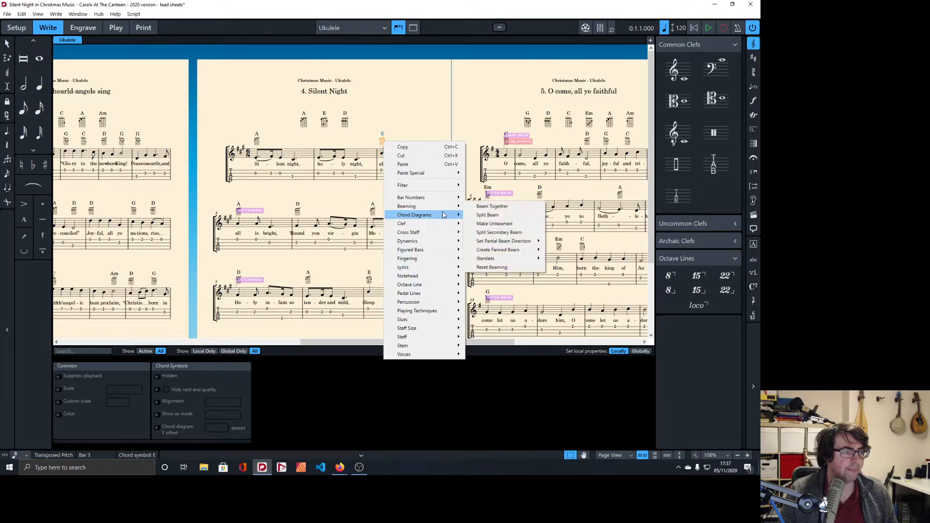
mouse_move(443, 214)
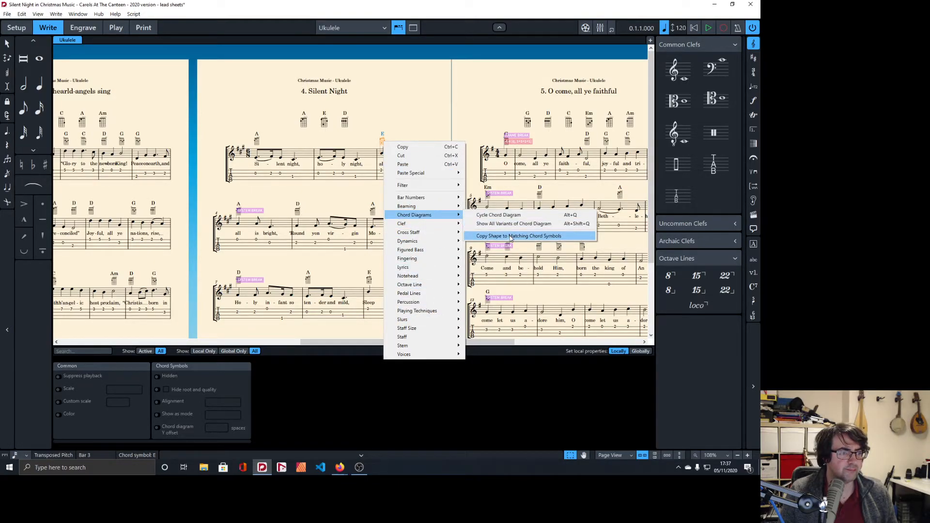
left_click(519, 218)
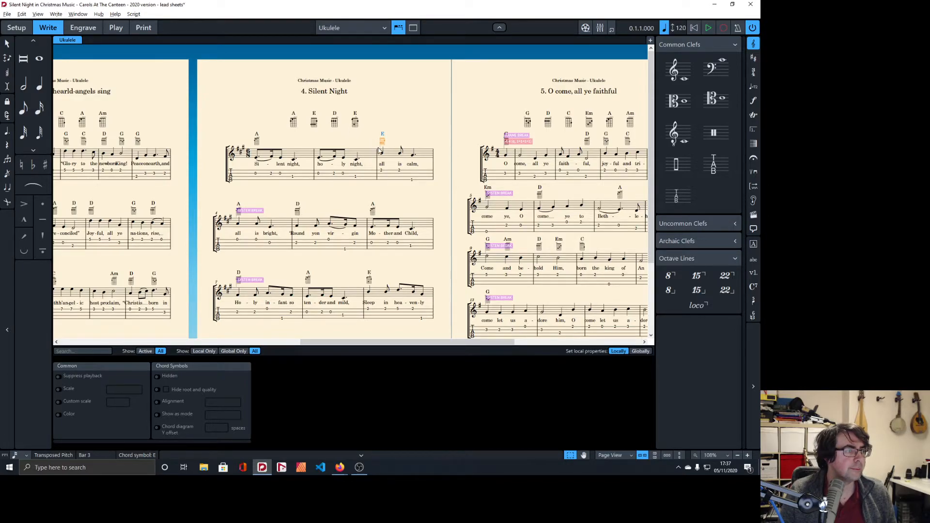
Cycle the E chord diagrams in bars 9 and 11 of Silent Night to match the shape in bar 3
scroll(372, 192, "down", 1)
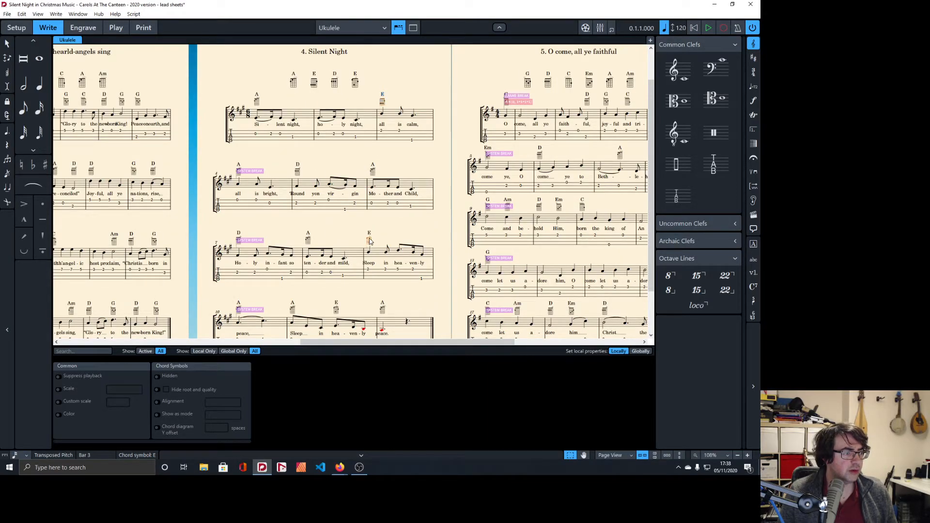
scroll(389, 273, "down", 1)
left_click(337, 270)
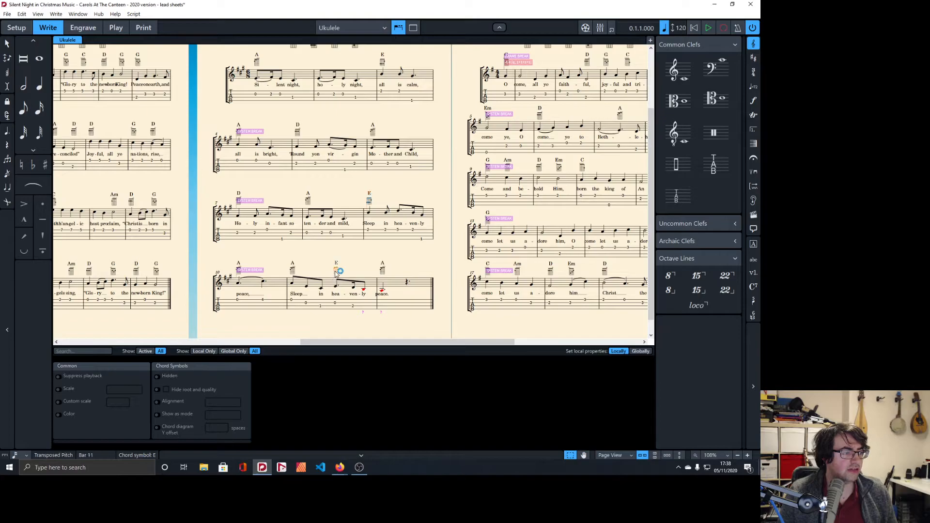
scroll(371, 264, "up", 2)
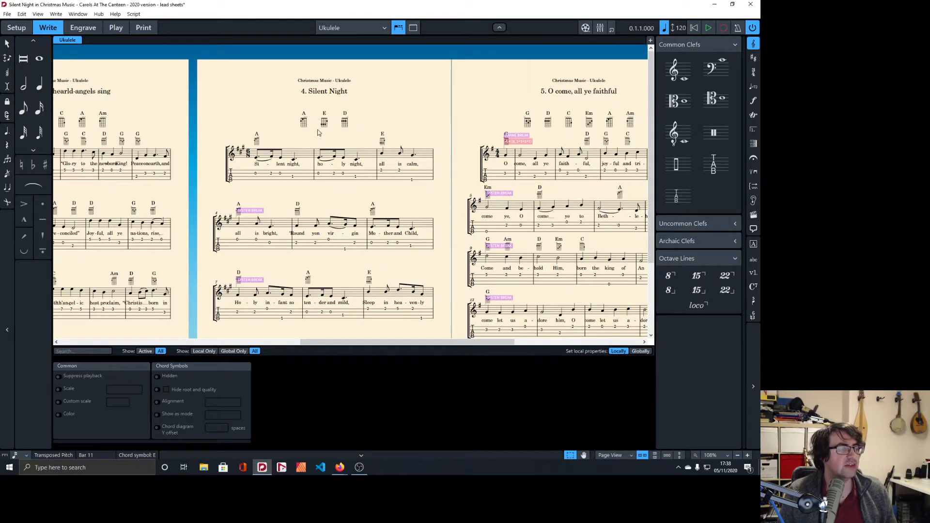
key("alt+Tab")
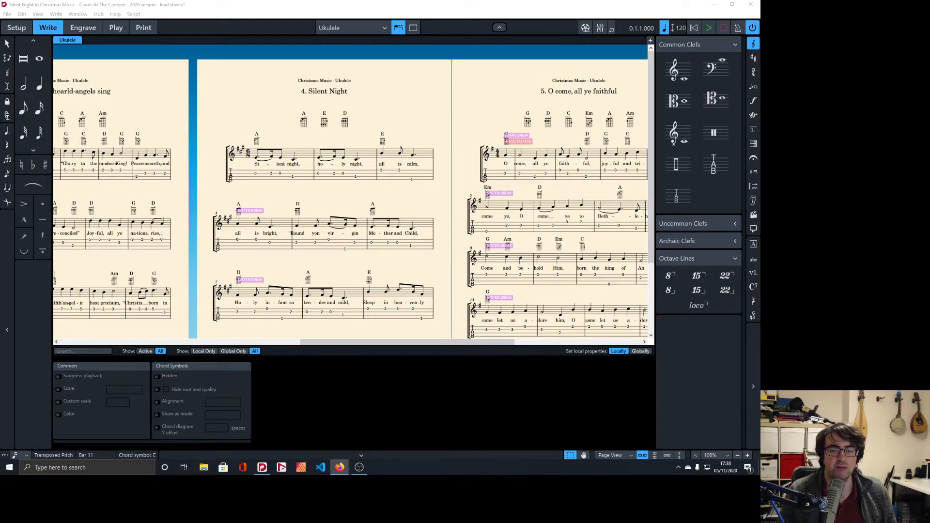
left_click(344, 115)
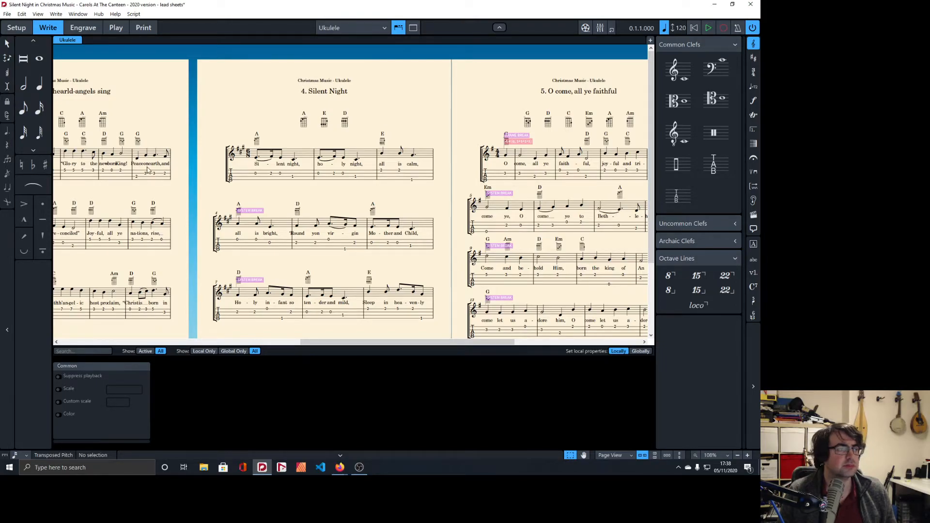
Cycle the E chord diagram in bar 3 of Silent Night through its alternative ukulele shapes
scroll(379, 142, "up", 1)
scroll(379, 142, "up", 4)
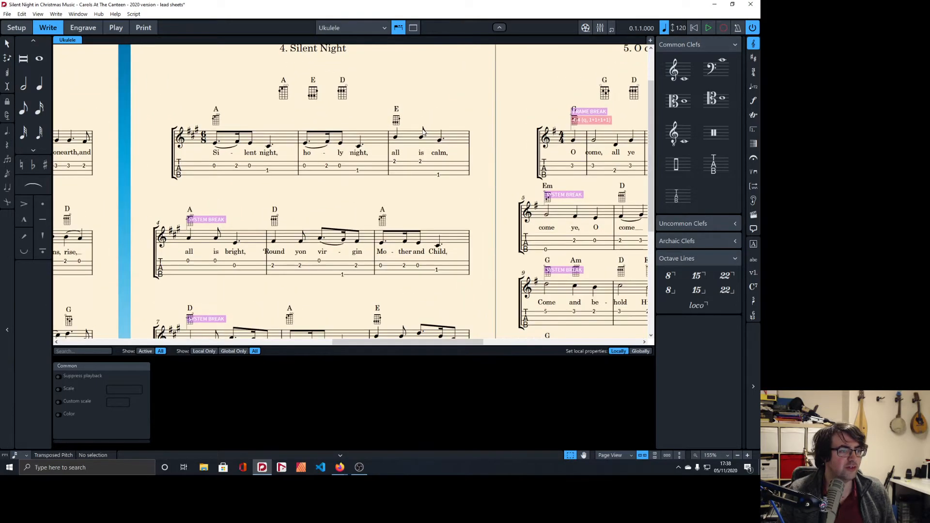
left_click(405, 115)
key("alt+shift+q")
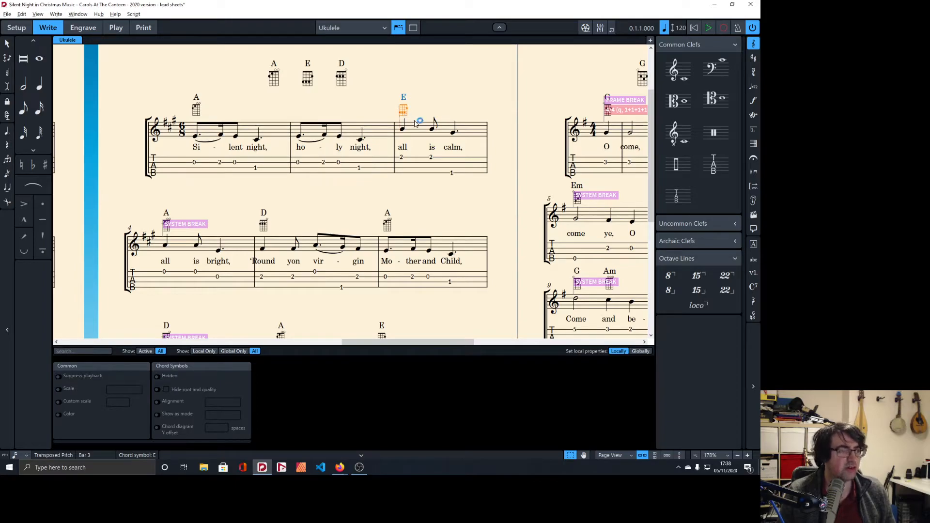
key("alt+shift+q")
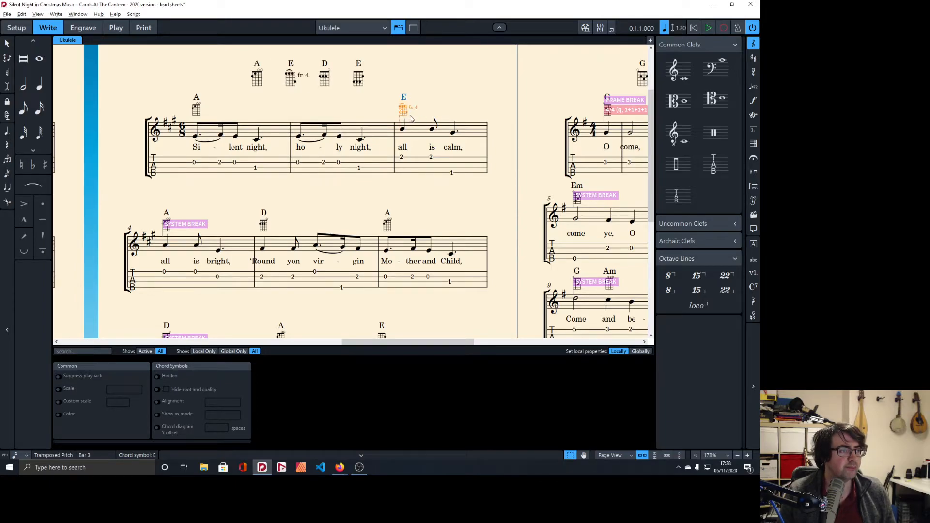
key("alt+shift+q")
key("alt+shift+q")
key("alt+shift+q")
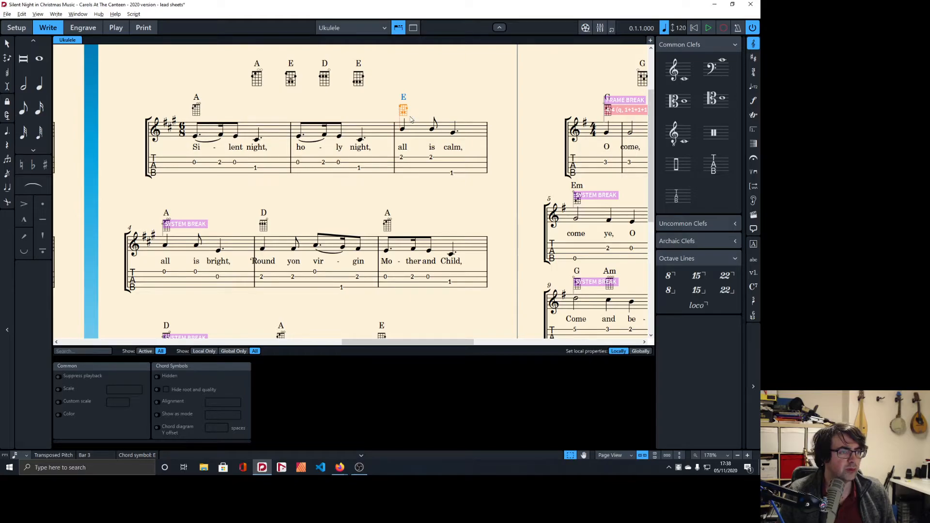
key("alt+shift+q")
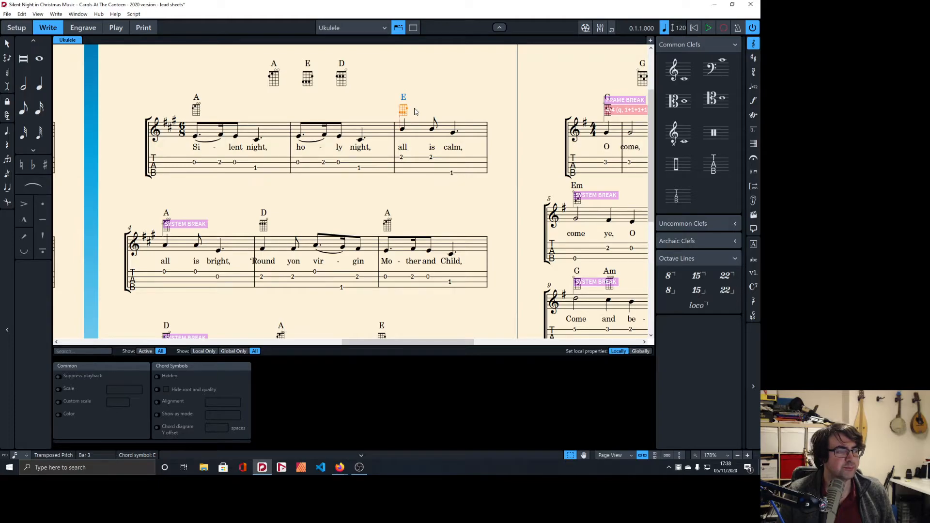
Look over the chord diagrams and tablature of Silent Night and the neighbouring O come, all ye faithful
scroll(415, 113, "down", 5)
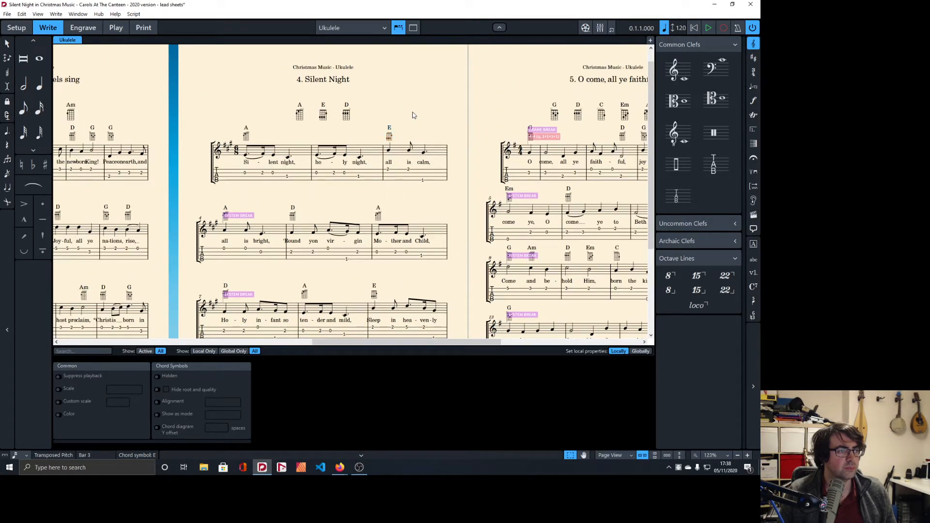
key("Escape")
scroll(416, 119, "right", 5)
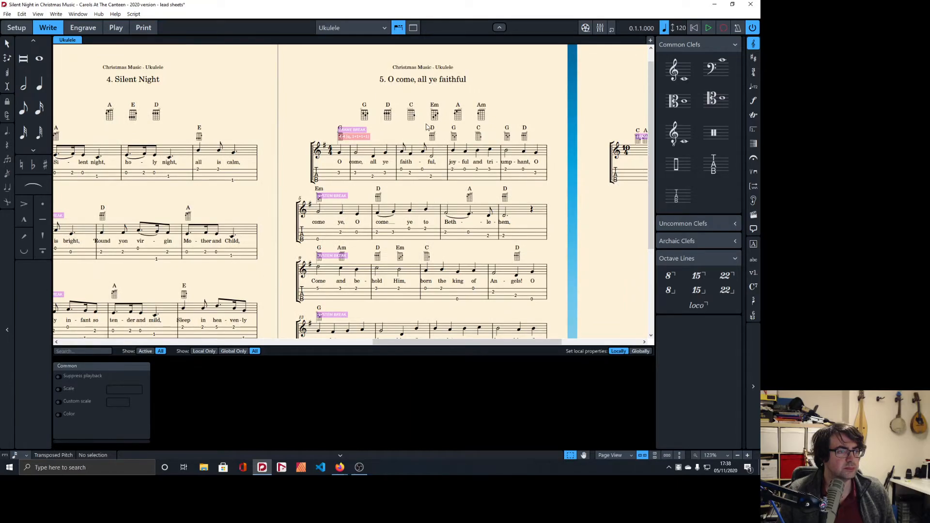
scroll(422, 135, "left", 3)
scroll(422, 134, "right", 6)
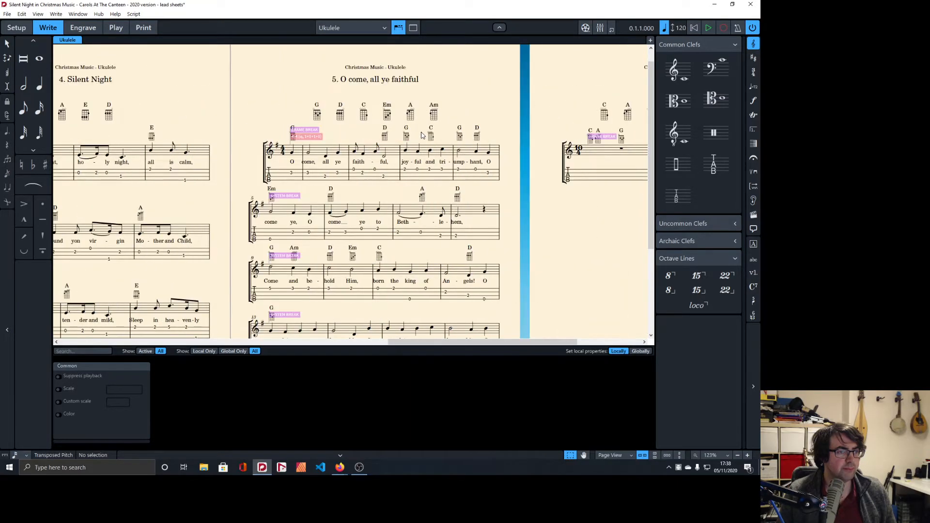
scroll(415, 134, "left", 8)
scroll(416, 135, "left", 1)
scroll(455, 242, "down", 4)
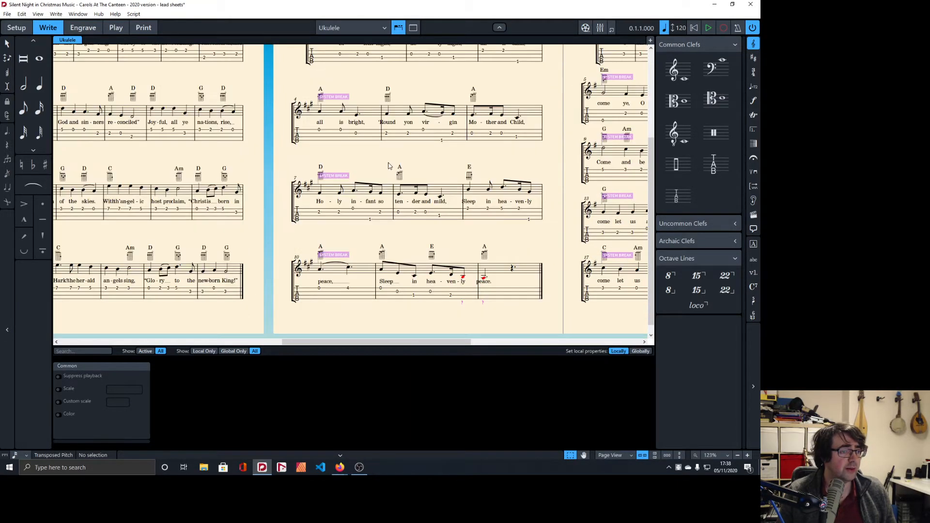
Try transposing every note of Silent Night, bars 1 to 12, up an octave
left_click(485, 268)
scroll(396, 193, "up", 4)
left_click(342, 174, "shift")
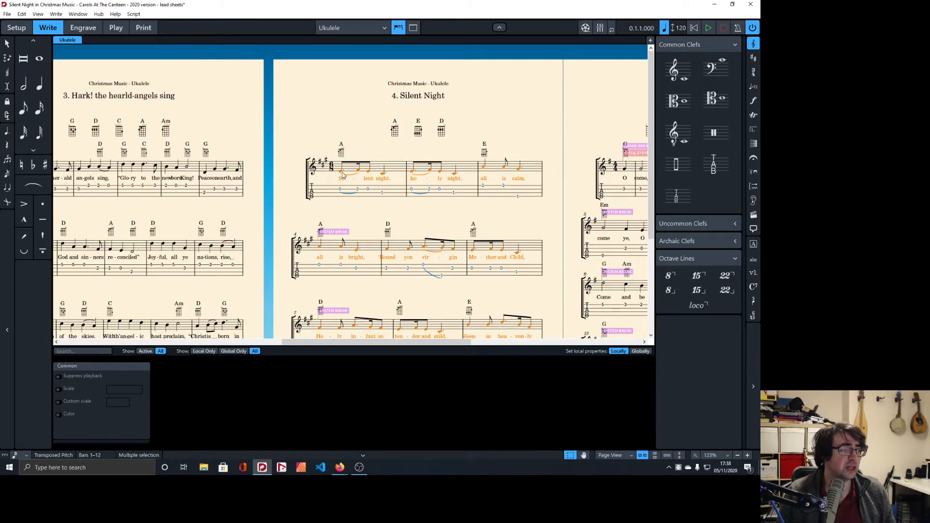
key("ctrl+alt+Up")
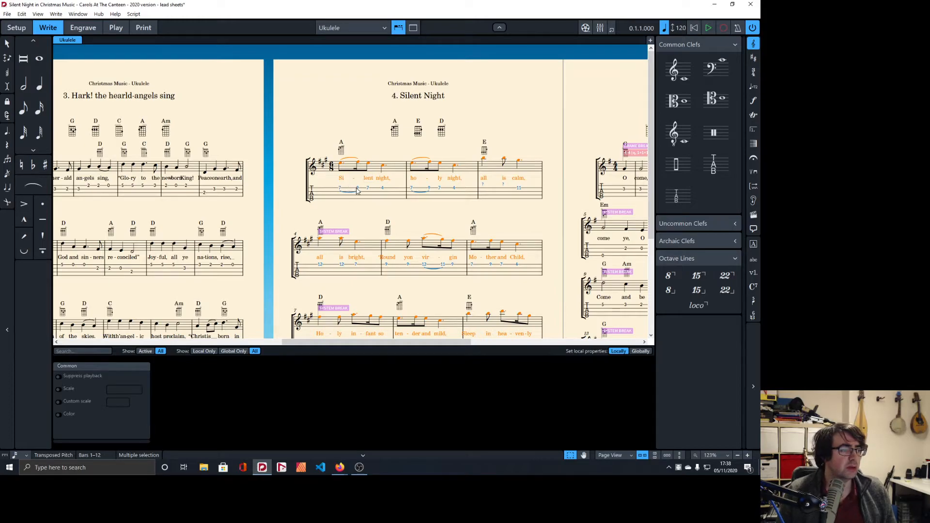
left_click(358, 191)
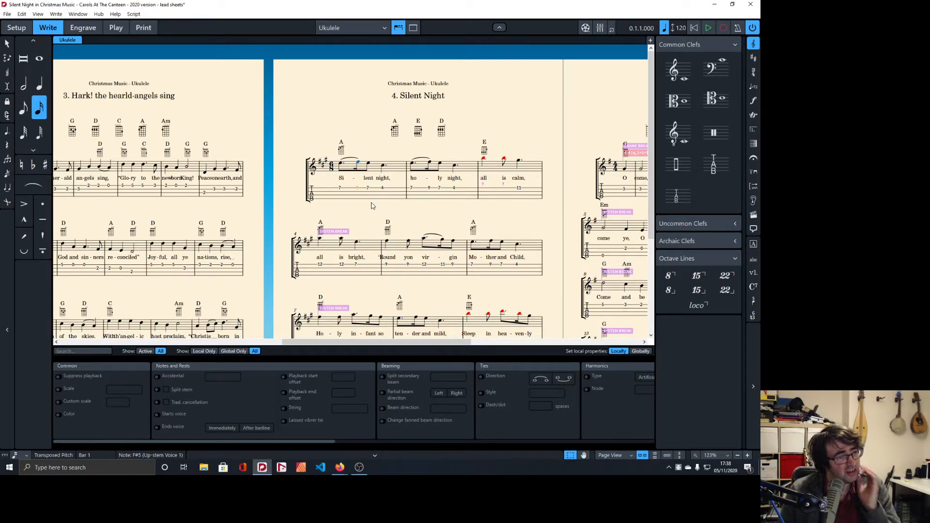
left_click(484, 161)
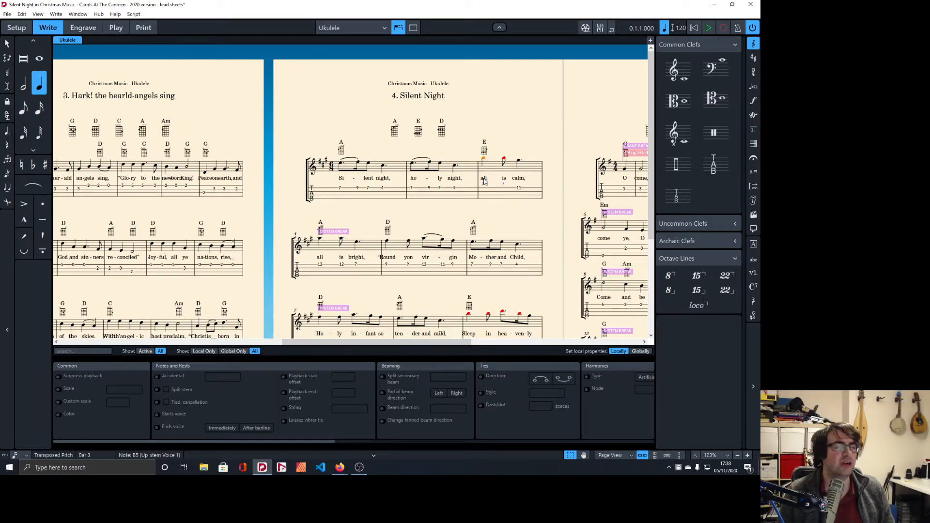
Transpose the whole Silent Night melody back down an octave
key("ctrl+a")
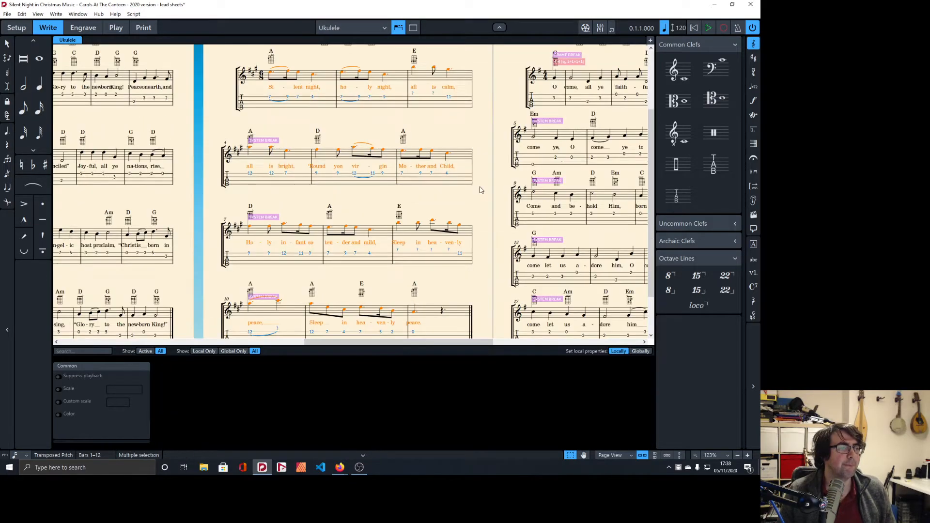
key("ctrl+alt+Down")
left_click(411, 211)
Transpose the notes of bars 11 and 12 of Silent Night up an octave
scroll(411, 211, "down", 2)
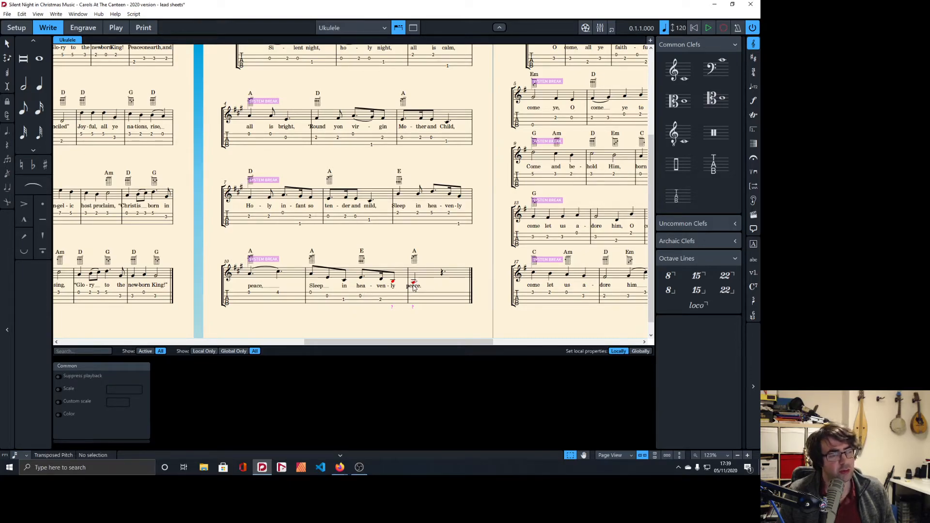
scroll(415, 289, "up", 6)
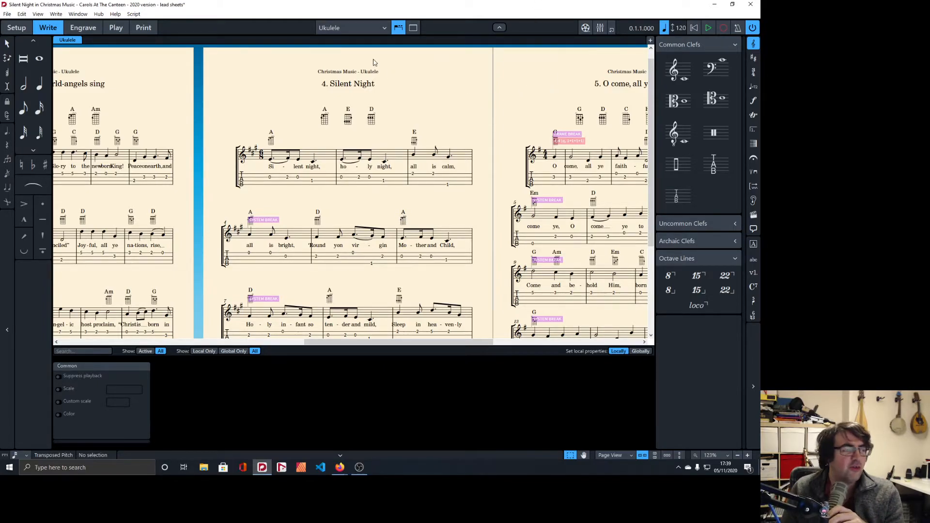
scroll(450, 134, "down", 6)
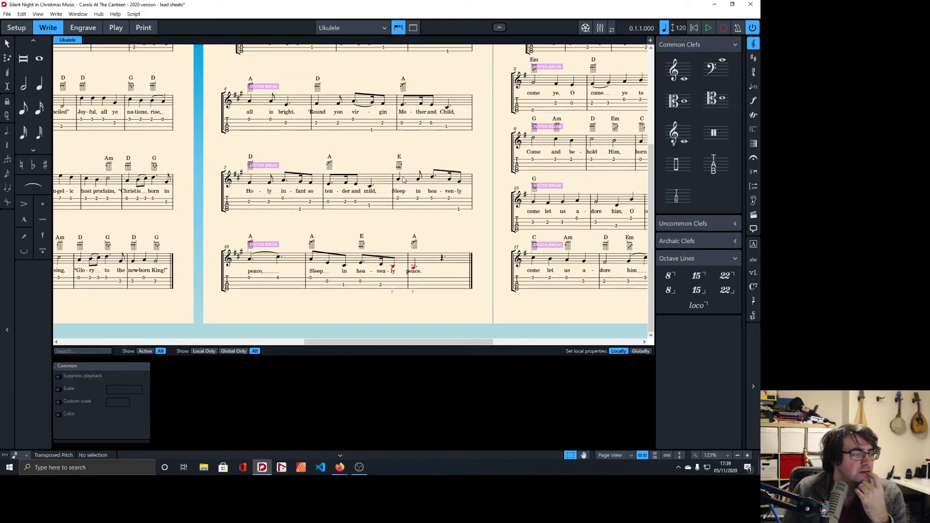
left_click(312, 262)
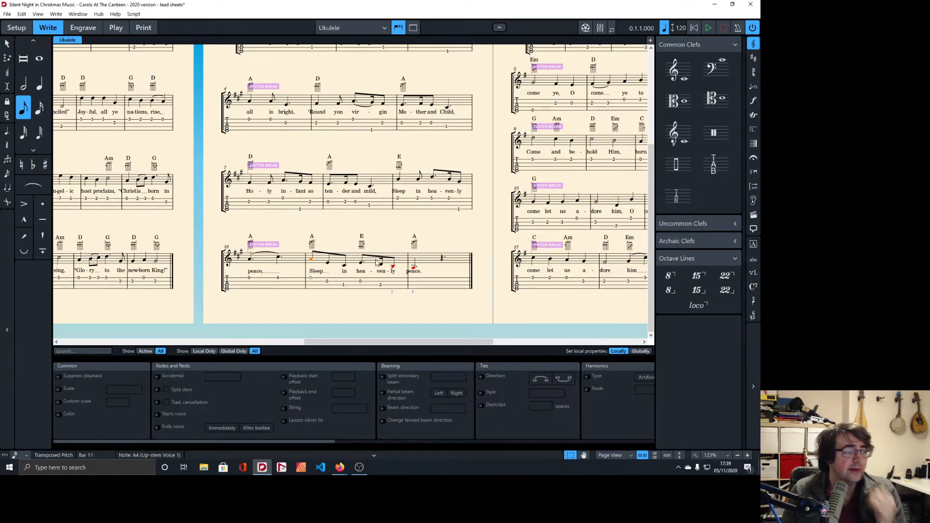
left_click(413, 270, "shift")
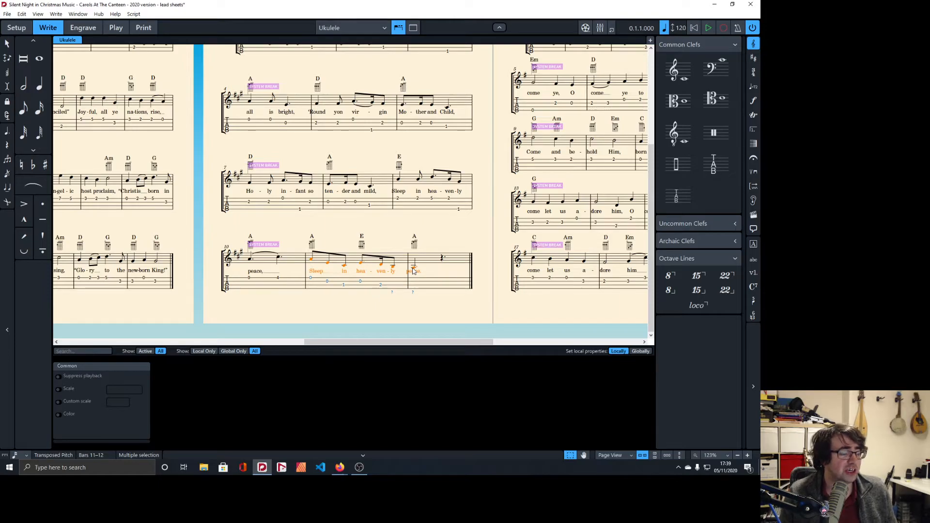
scroll(347, 220, "up", 3)
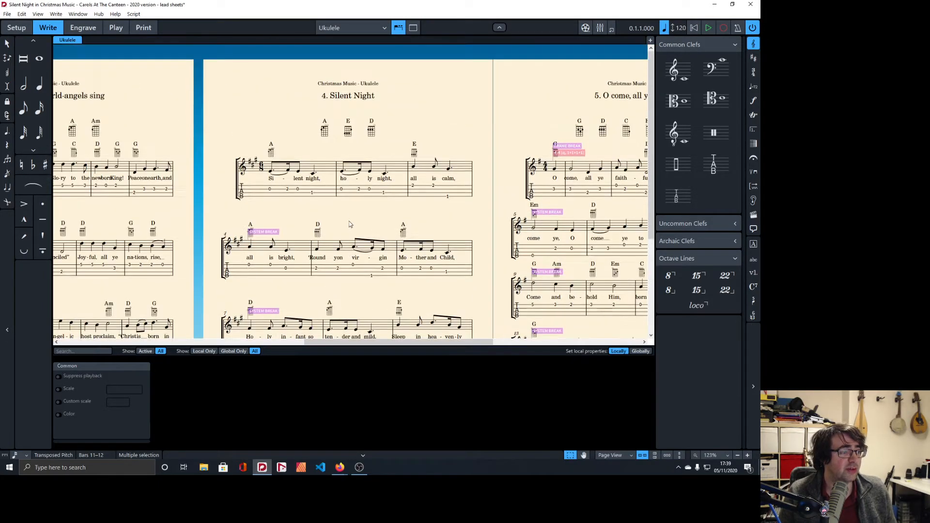
scroll(302, 181, "down", 2)
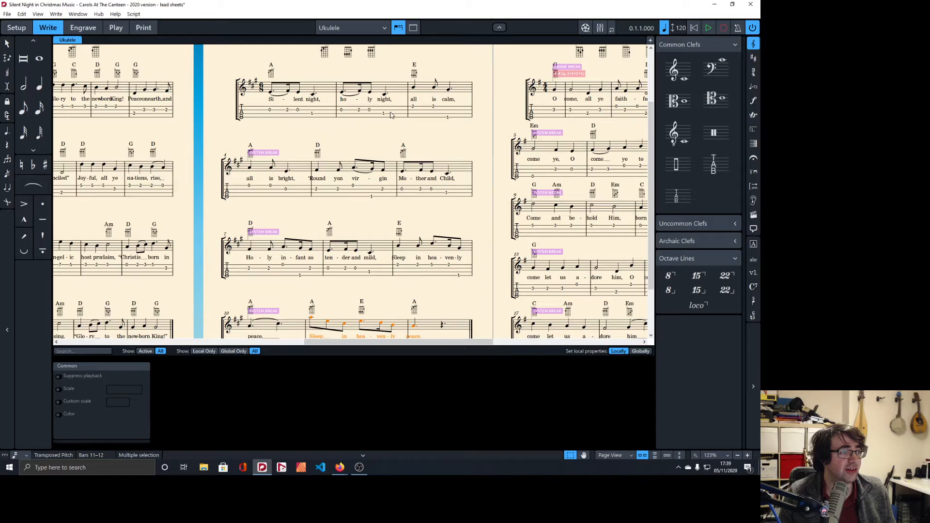
Reassign the G#4 notes in bars 3, 5, 7 and 9 of Silent Night to string 2 (E4)
left_click(447, 117)
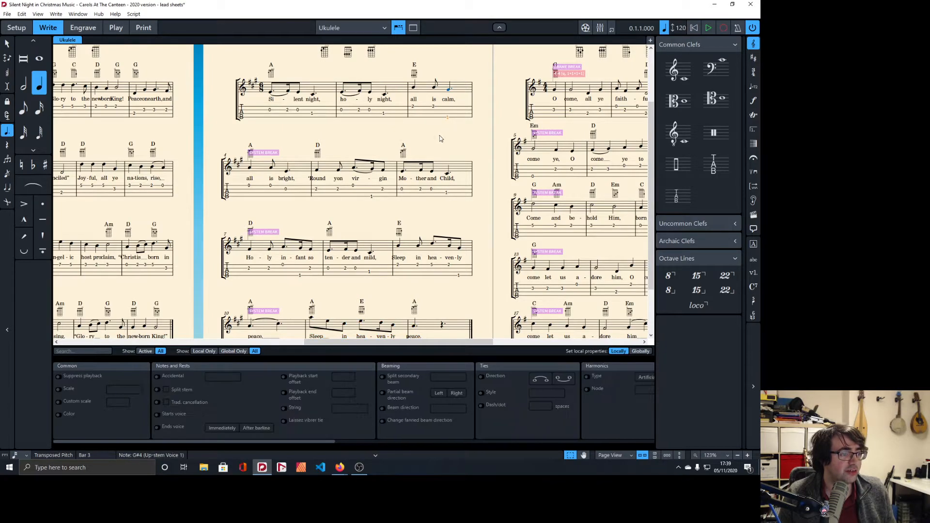
scroll(448, 121, "down", 1)
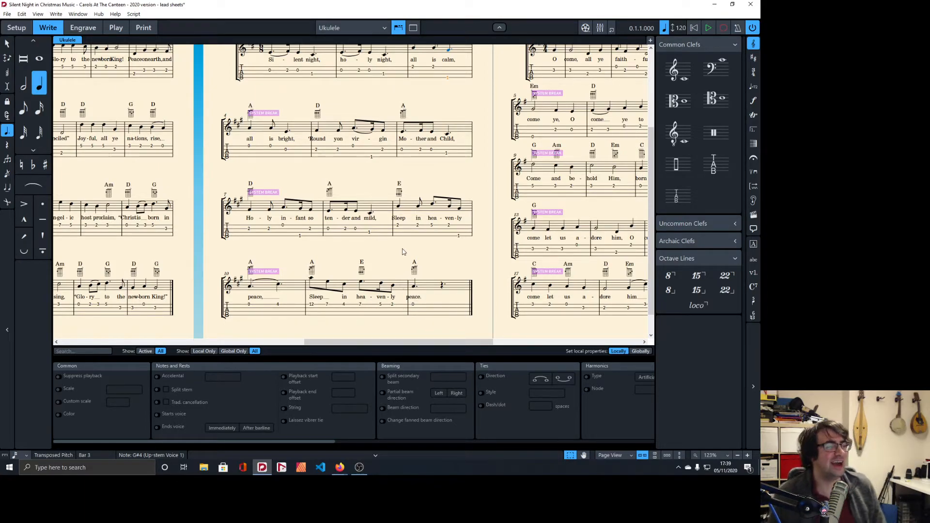
scroll(404, 252, "up", 2)
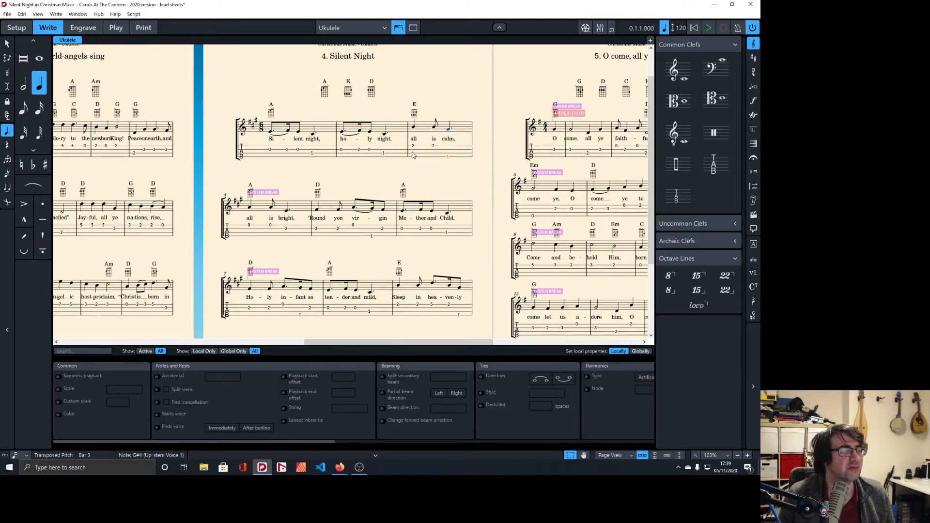
left_click(447, 156)
key("alt+Up")
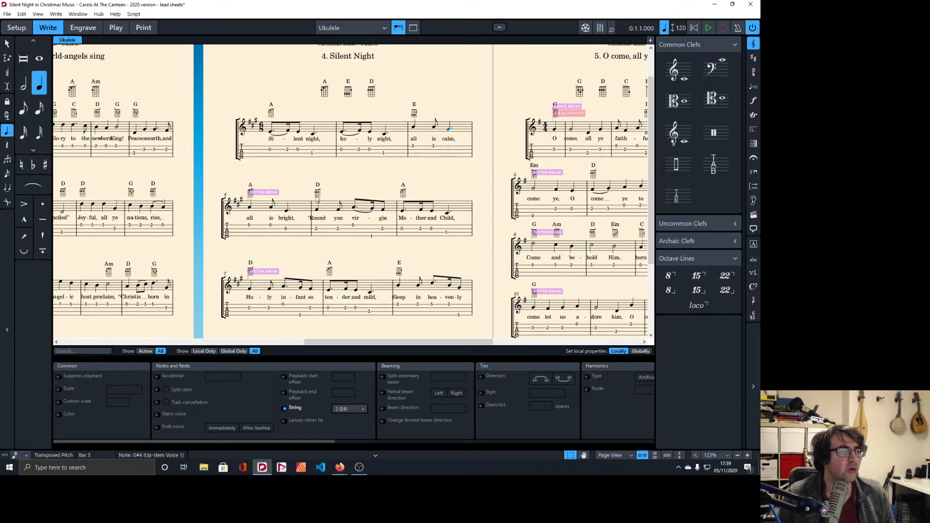
left_click(371, 237)
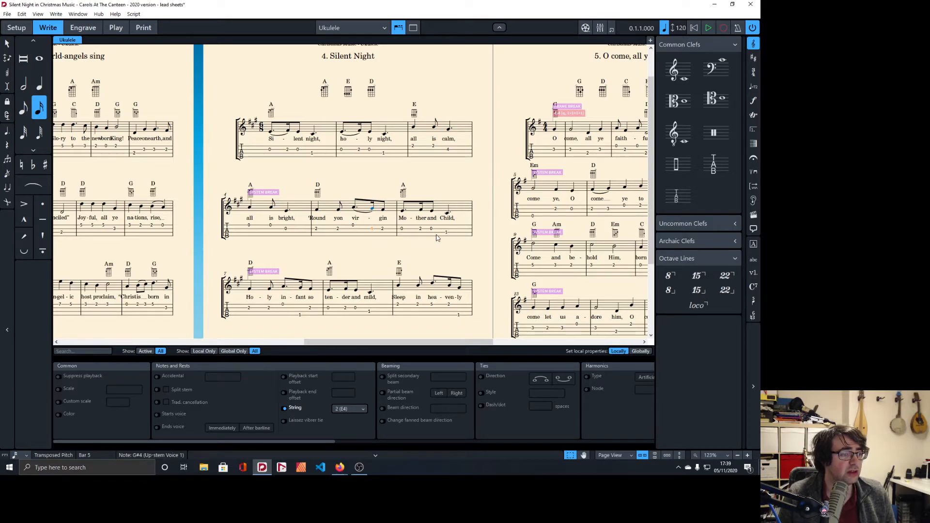
scroll(382, 244, "down", 2)
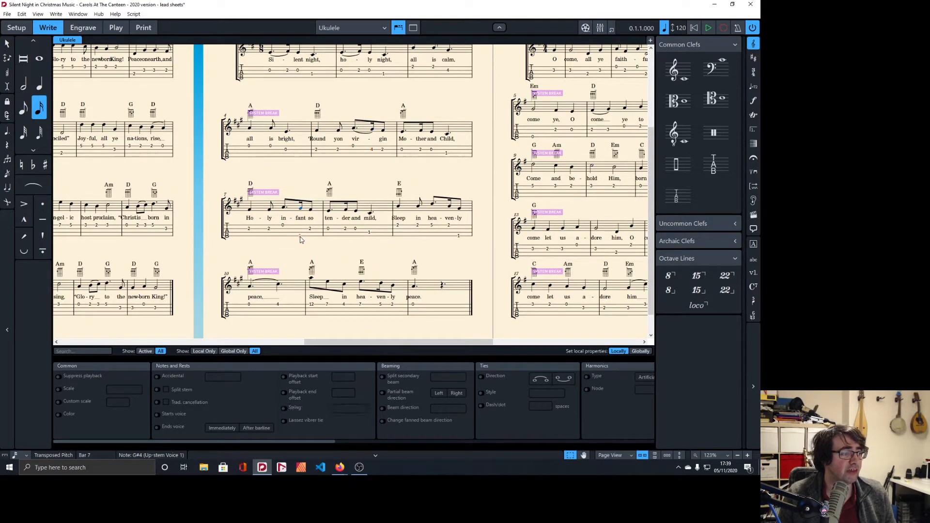
left_click(370, 233)
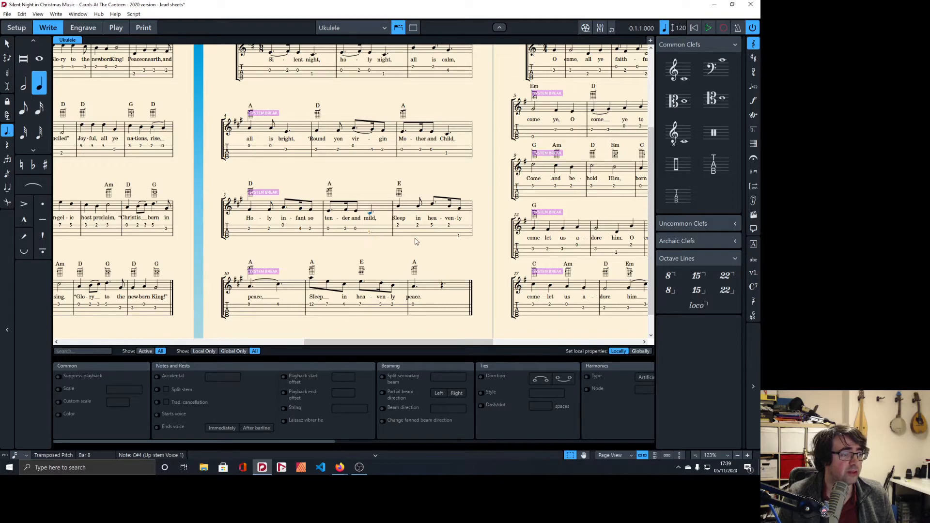
left_click(459, 237)
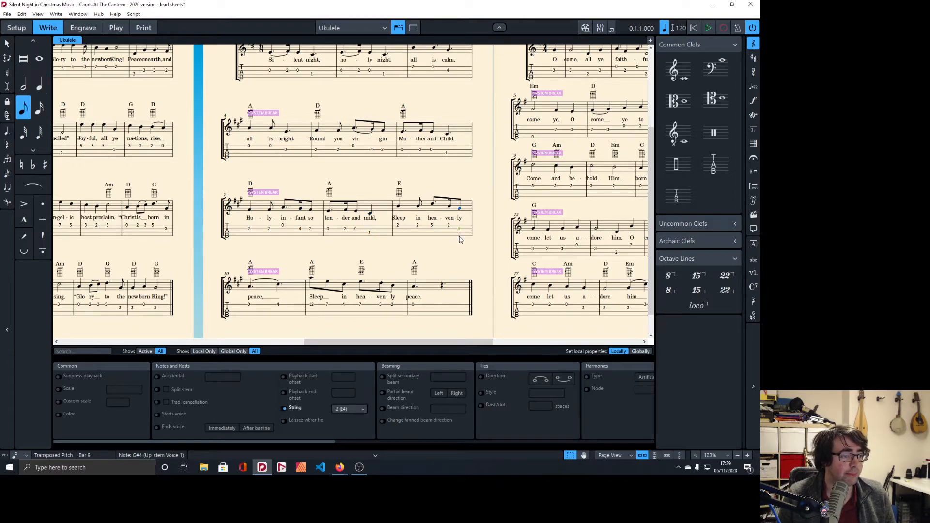
Transpose the first five notes of bar 11 back down an octave, leaving out the last note on "ly"
scroll(324, 272, "down", 1)
left_click(312, 280)
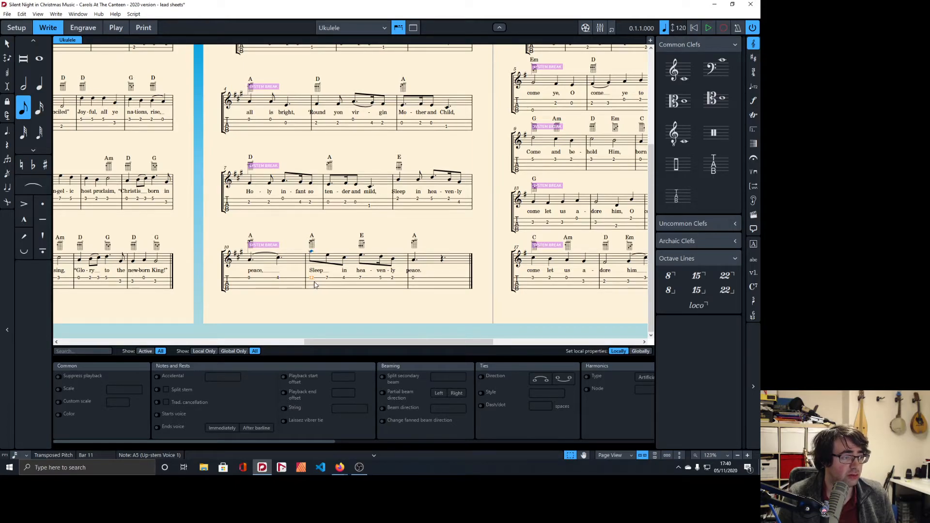
left_click(328, 279)
key("Left")
left_click(343, 262, "shift")
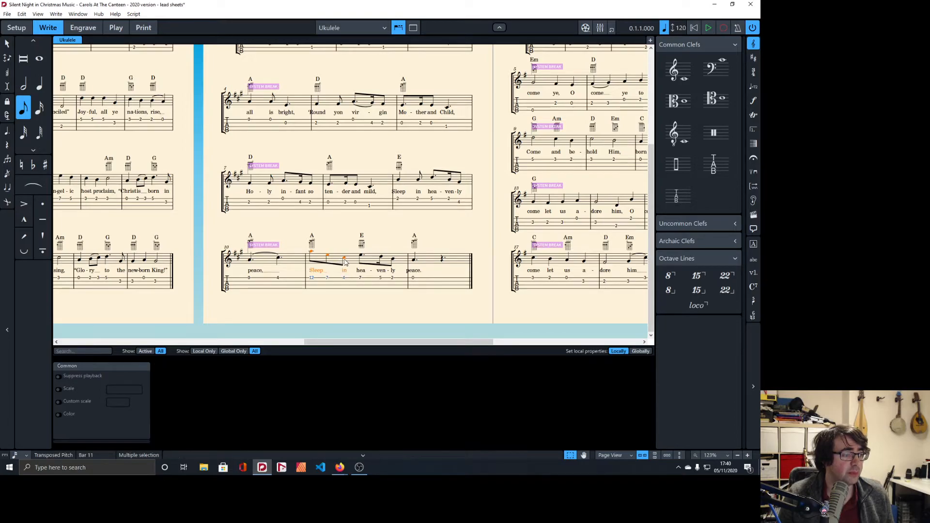
key("ctrl+alt+Down")
left_click(361, 255)
left_click(380, 259, "shift")
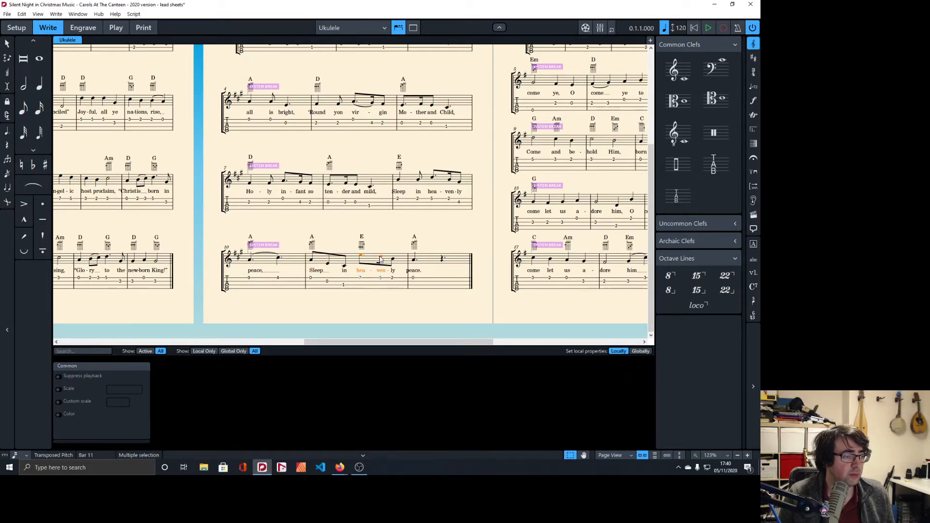
key("ctrl+alt+Down")
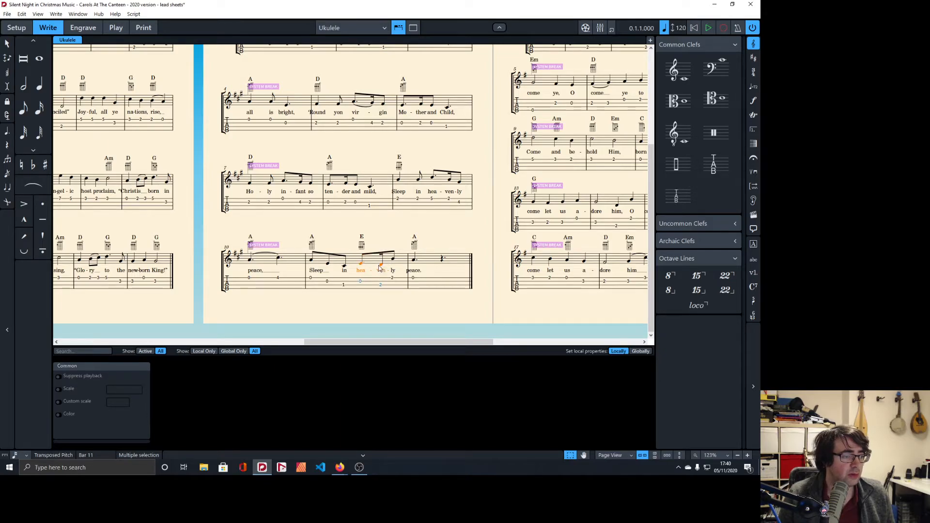
left_click(392, 258)
key("Escape")
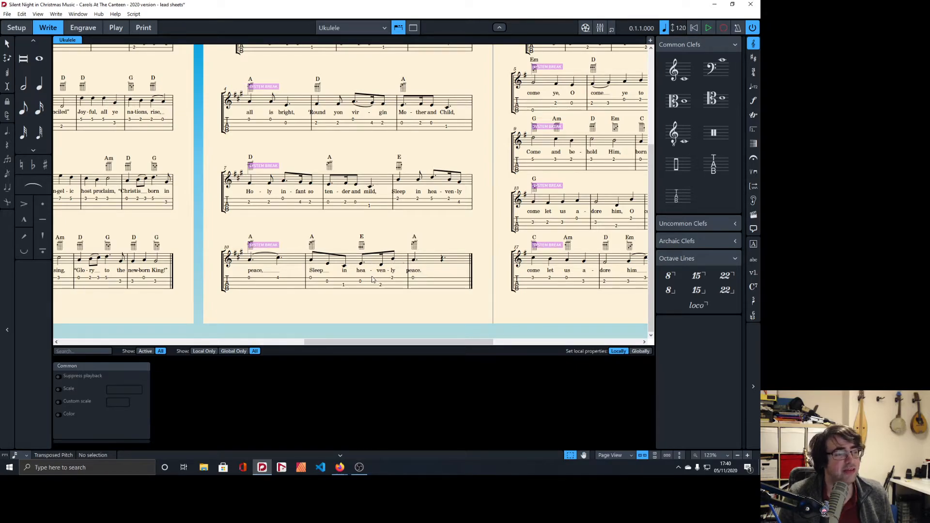
Slur the two "Sleep" notes in bar 11 and hide the tablature slur with a color alpha channel of 0
left_click(318, 264)
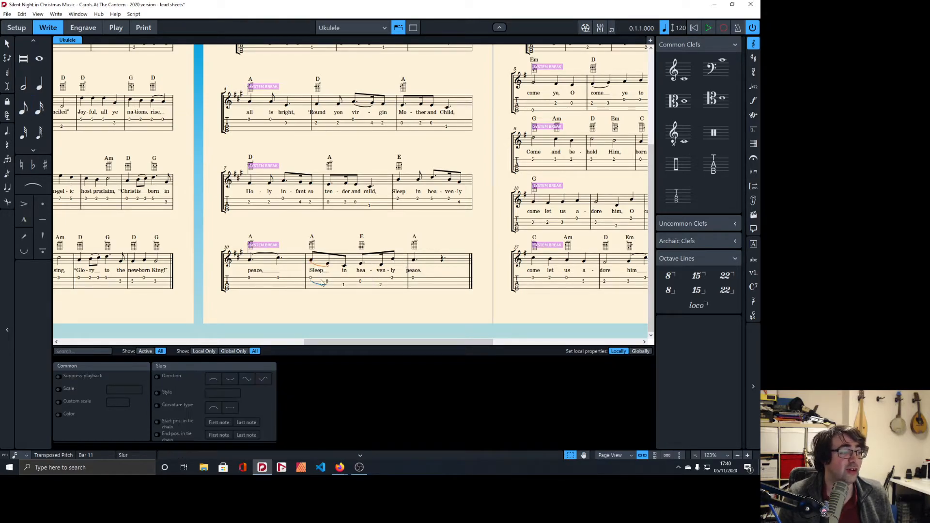
left_click(321, 282)
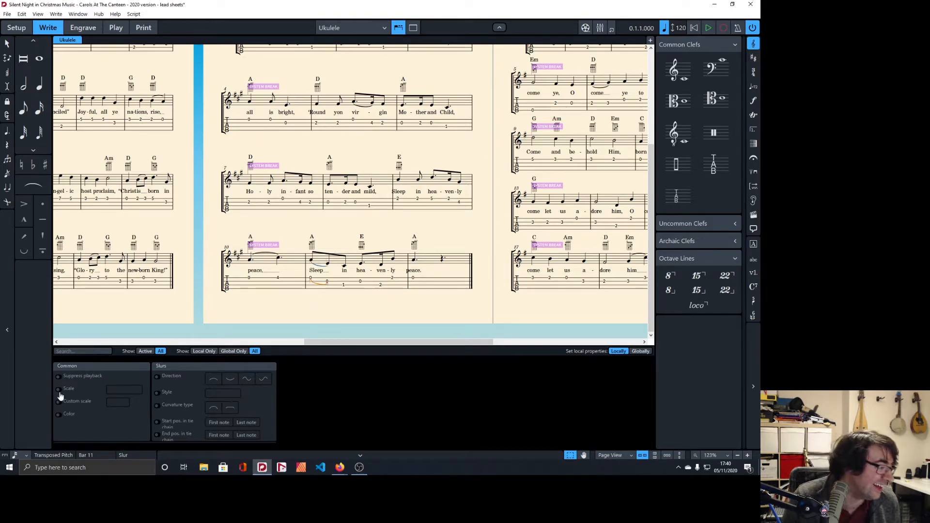
left_click(58, 415)
left_click(110, 416)
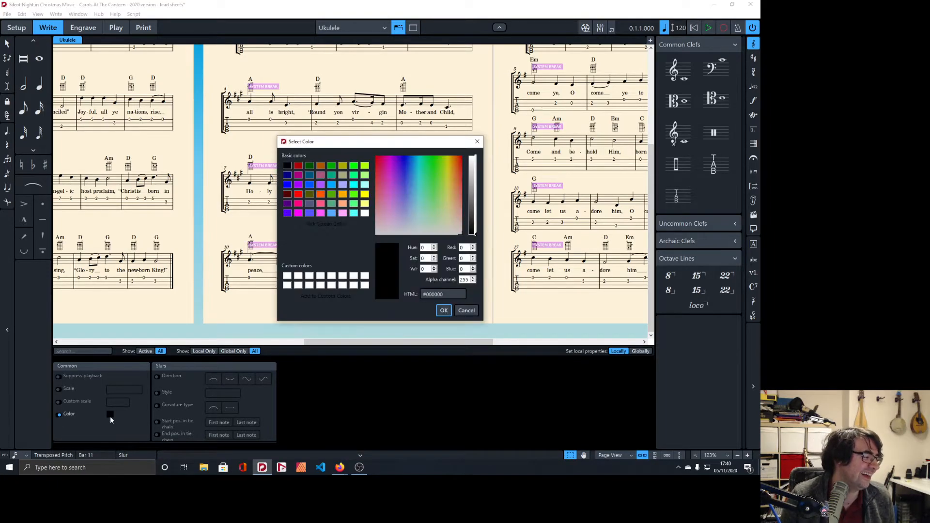
double_click(464, 280)
type("0")
left_click(443, 311)
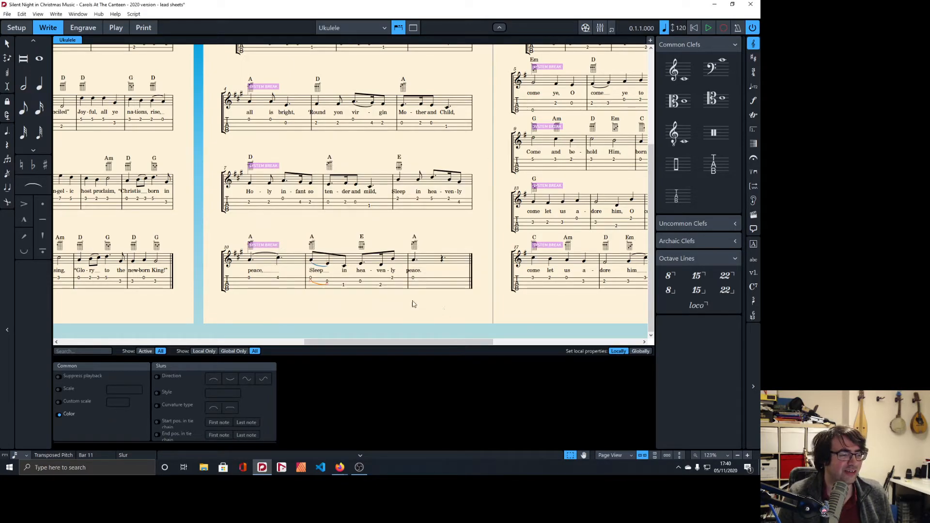
left_click(314, 303)
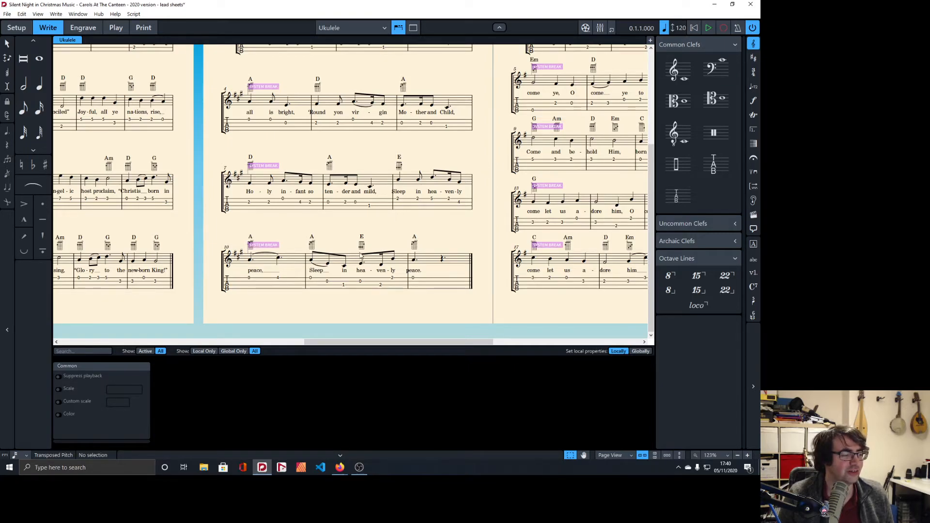
In Engrave mode, nudge the lyric "peace." in bar 12 to the right with an X offset of 1 5/8
left_click(406, 273)
key("ctrl+3")
key("alt+Right")
key("alt+Right")
key("alt+Right")
key("alt+Right")
key("alt+Right")
key("alt+Right")
key("alt+Right")
key("alt+Right")
key("alt+Right")
key("alt+Right")
key("alt+Right")
key("alt+Right")
key("alt+Right")
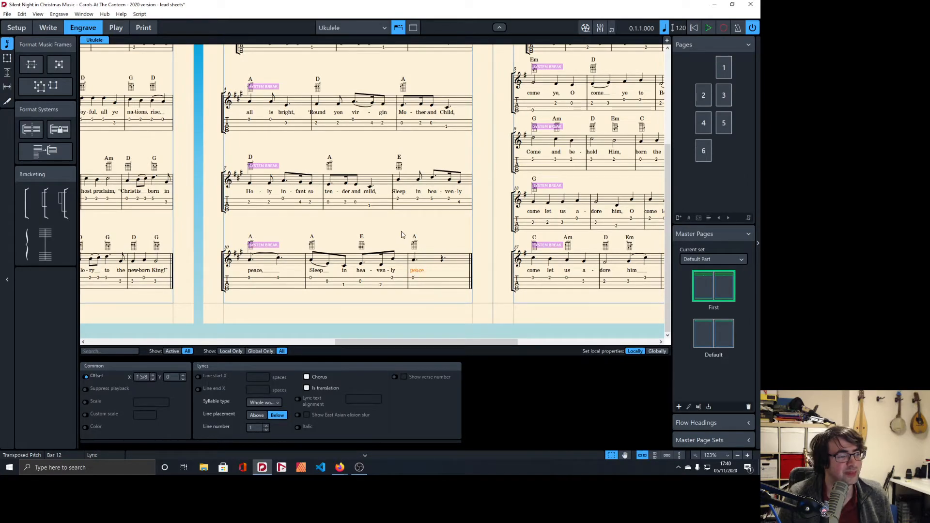
Nudge the lyric "'Round" in bar 5 of Silent Night to the right with an X offset of 1 5/8
left_click(401, 229)
scroll(385, 214, "up", 2)
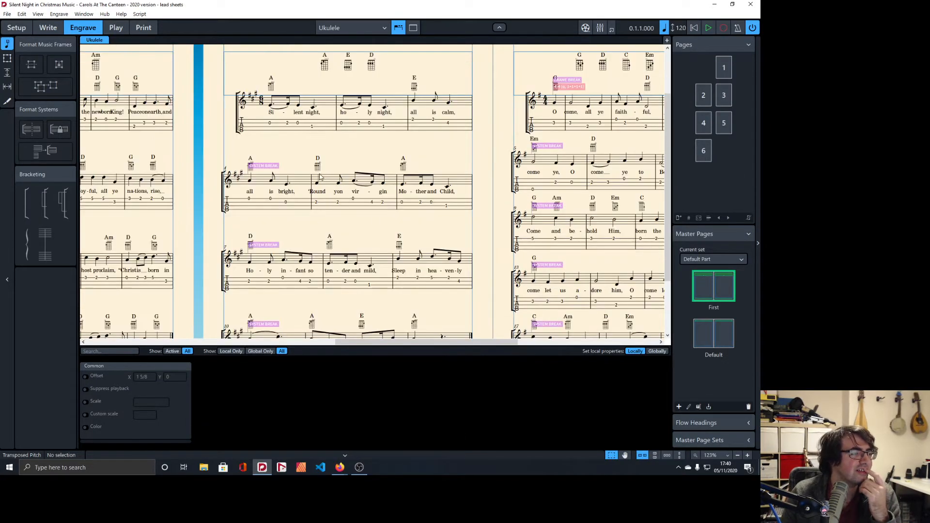
left_click(319, 193)
key("alt+Right")
key("alt+Right")
key("alt+Right")
key("alt+Right")
key("alt+Right")
key("alt+Right")
key("alt+Right")
key("alt+Right")
key("alt+Right")
key("alt+Right")
key("alt+Right")
key("alt+Right")
key("alt+Right")
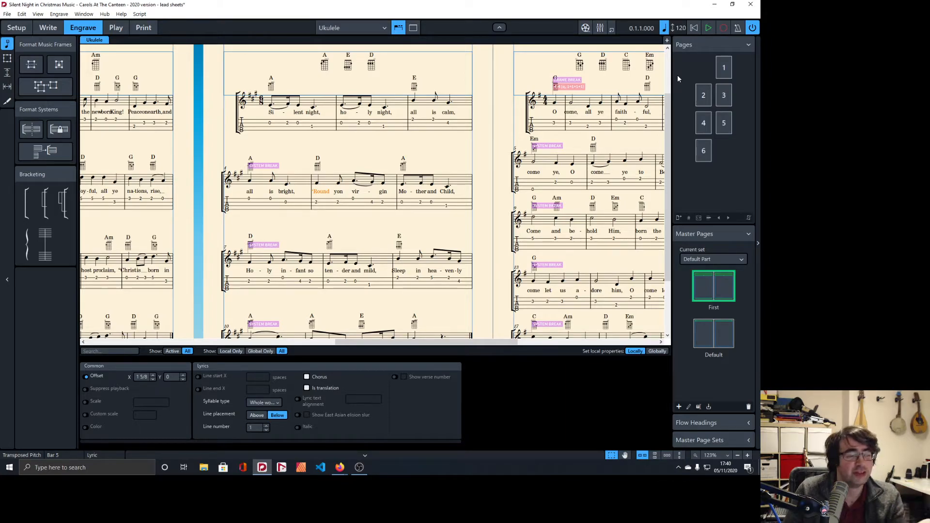
key("alt+Tab")
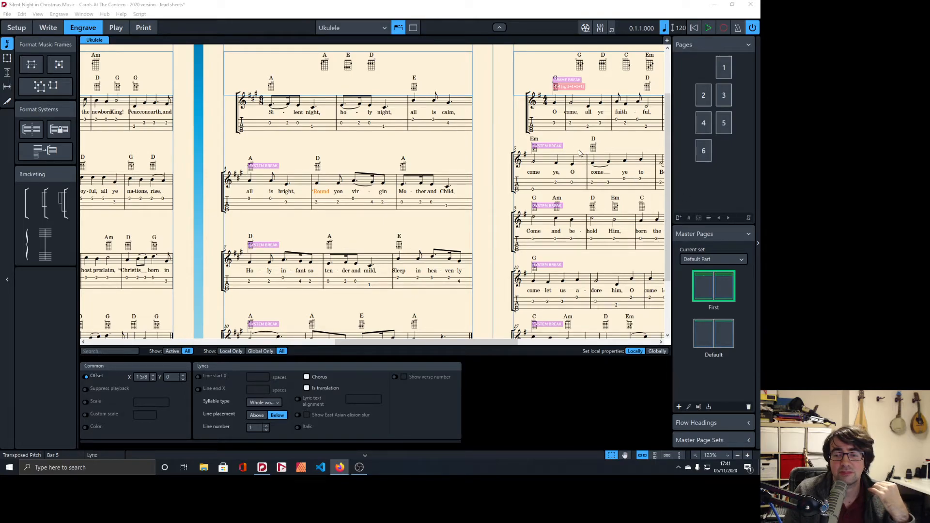
key("Escape")
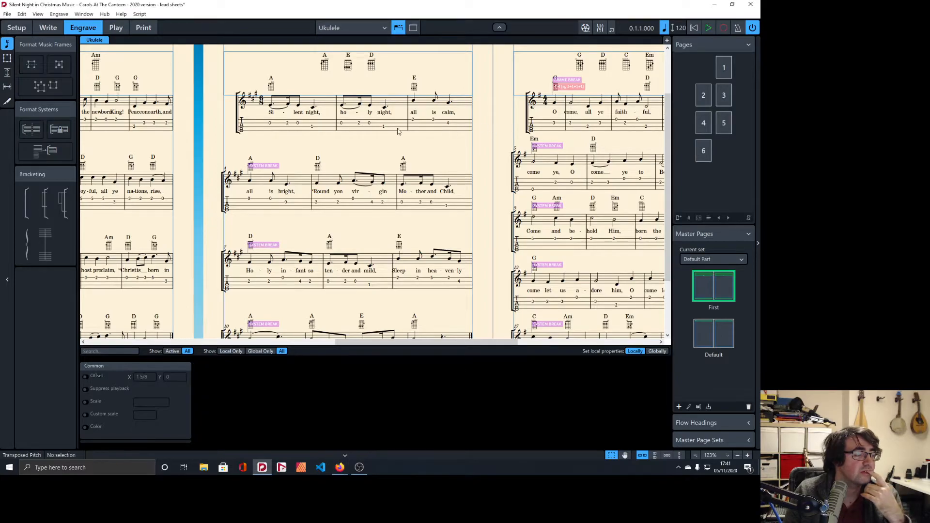
scroll(399, 132, "up", 2)
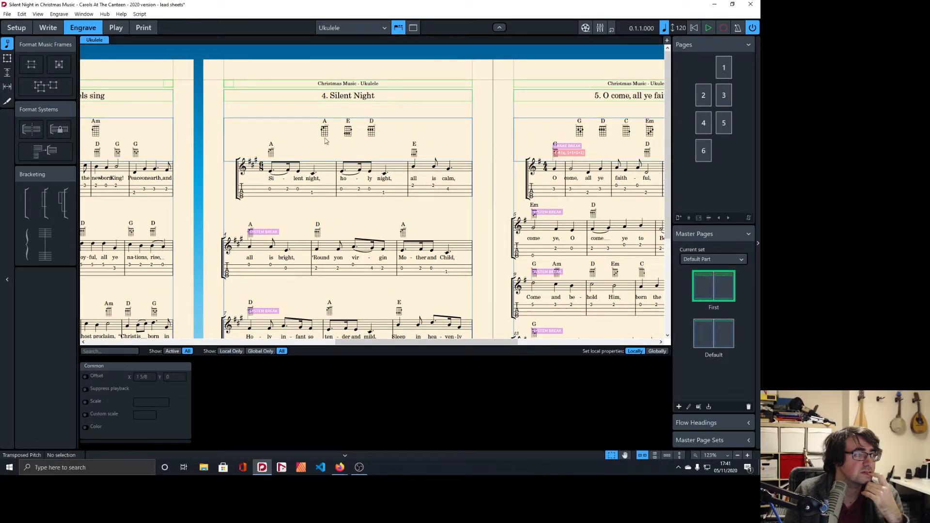
left_click(48, 28)
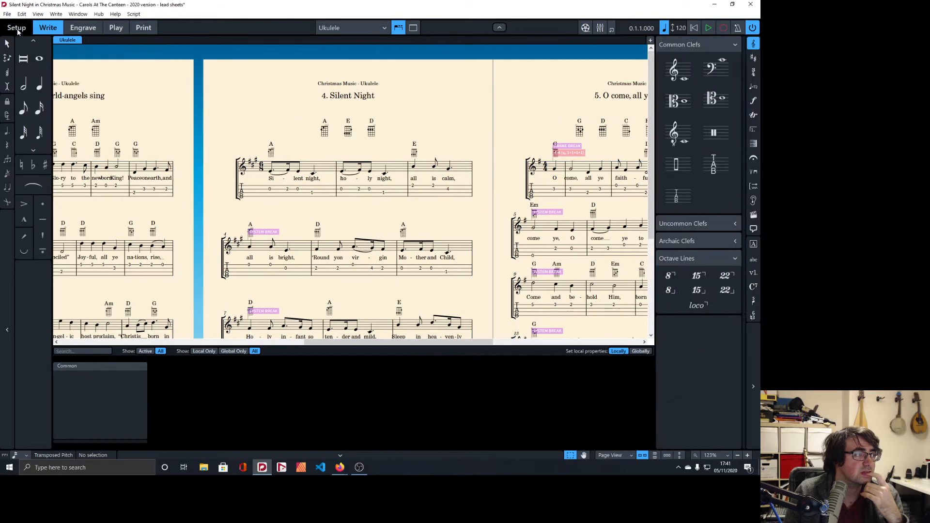
left_click(17, 28)
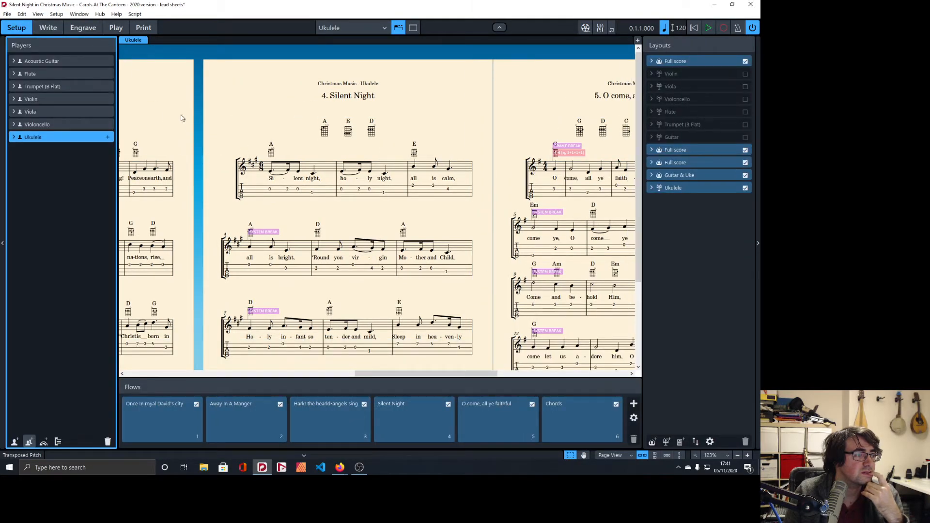
left_click(83, 29)
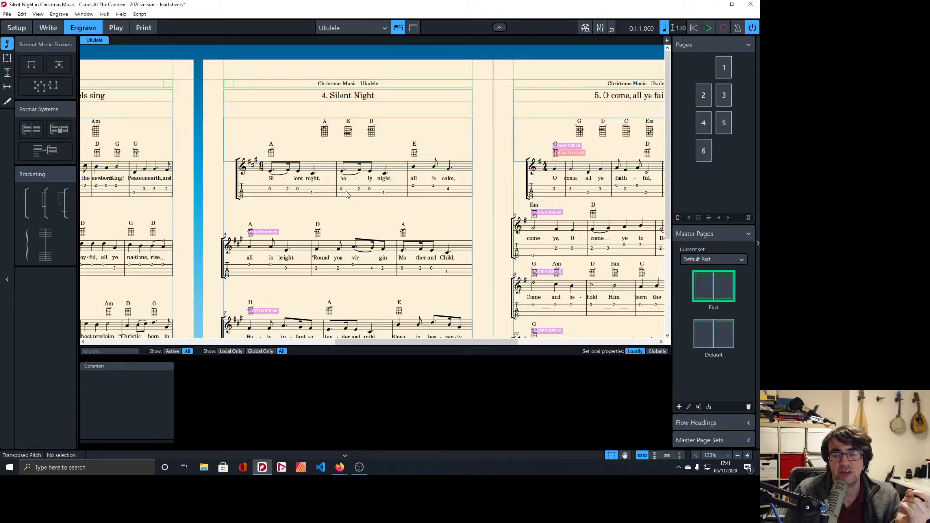
scroll(343, 193, "down", 5)
scroll(336, 192, "up", 4)
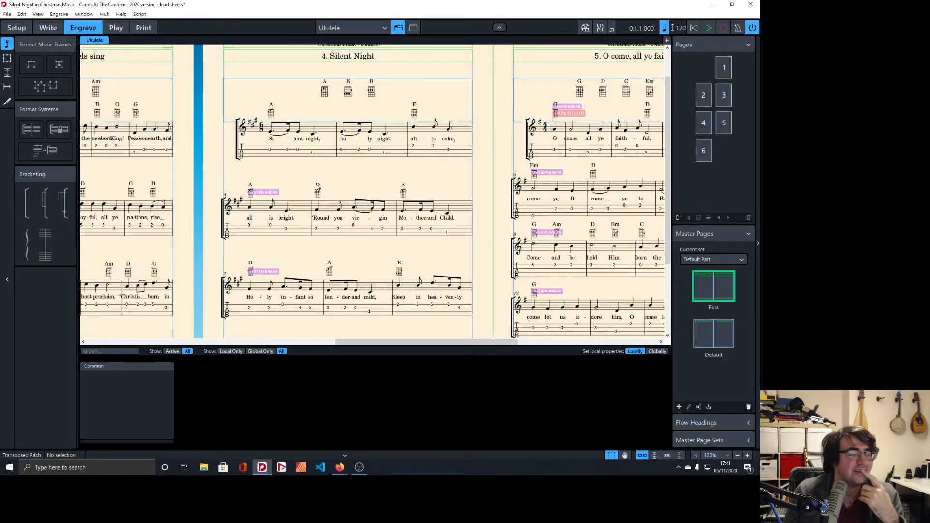
In Write mode, select the whole ukulele melody of Silent Night from bar 1 to bar 12 and look over its notes and slurs
left_click(270, 131)
key("ctrl+2")
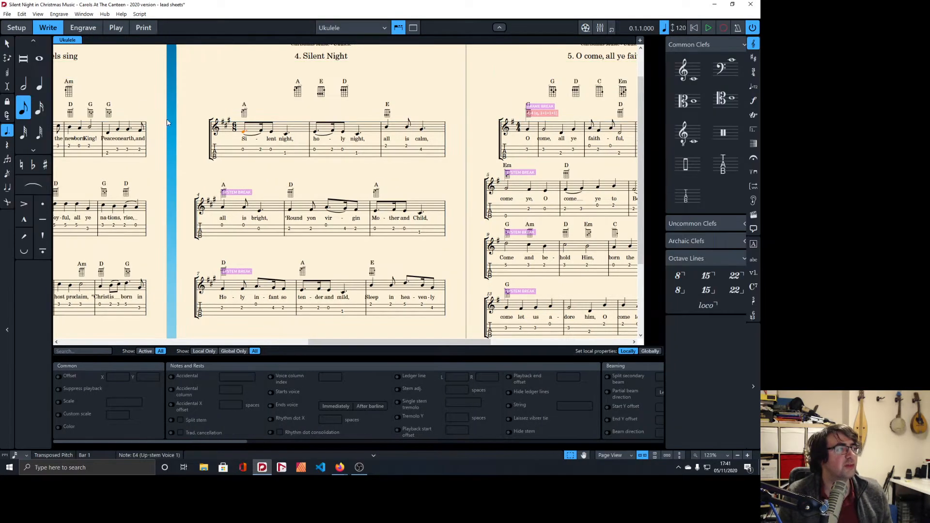
scroll(420, 249, "down", 3)
left_click(415, 260, "shift")
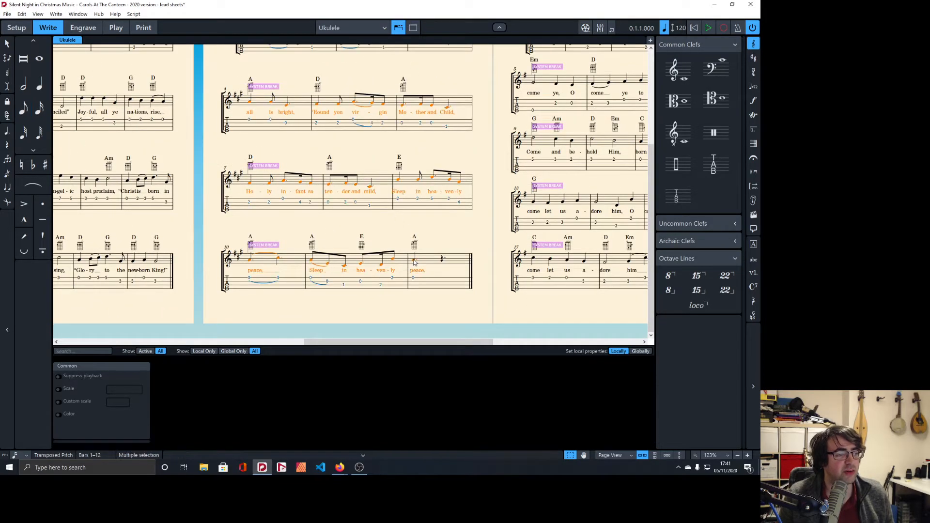
scroll(417, 263, "up", 4)
scroll(293, 160, "down", 4)
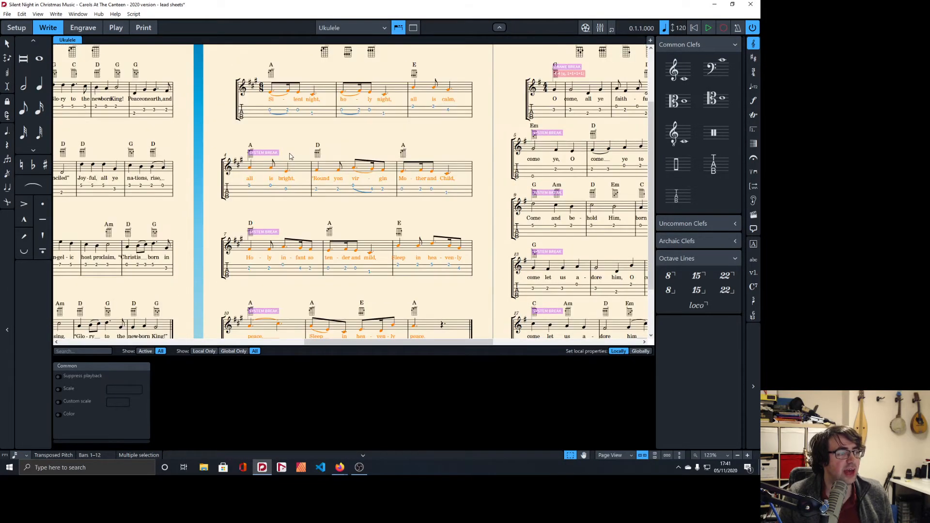
scroll(322, 144, "up", 2)
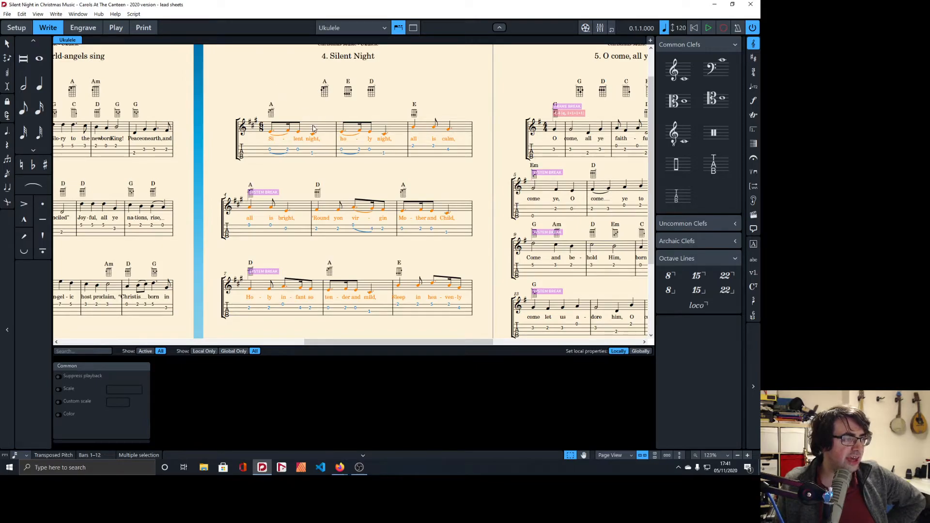
Look at Silent Night in the Guitar layout for comparison and return to the Ukulele layout with nothing selected
left_click(333, 34)
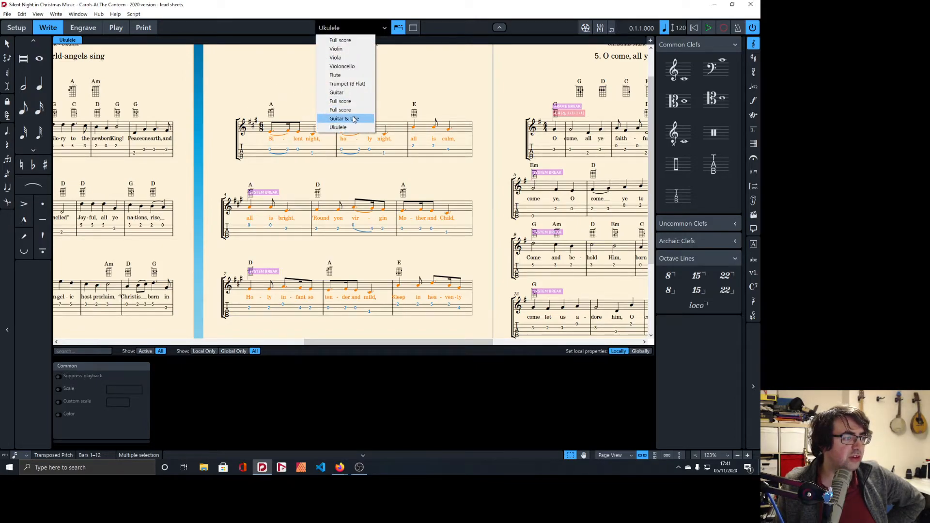
left_click(348, 92)
scroll(366, 316, "down", 2)
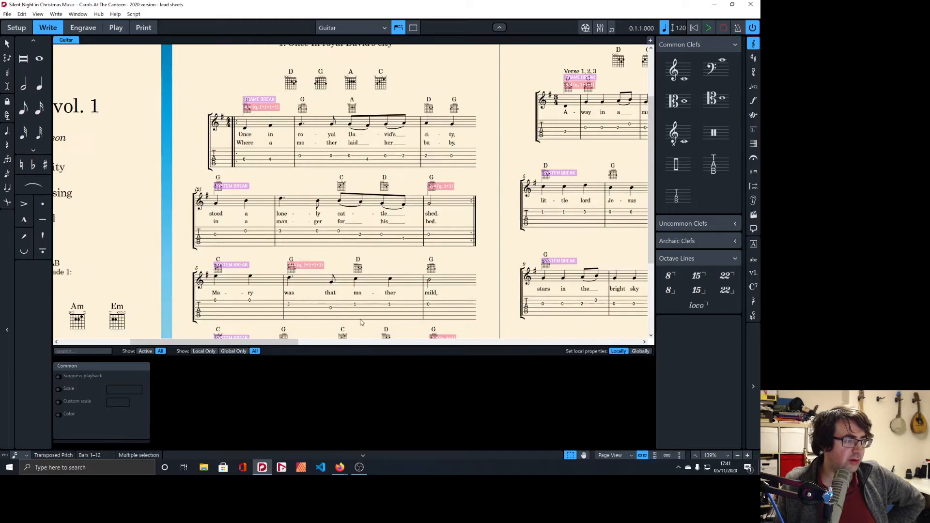
scroll(366, 316, "right", 10)
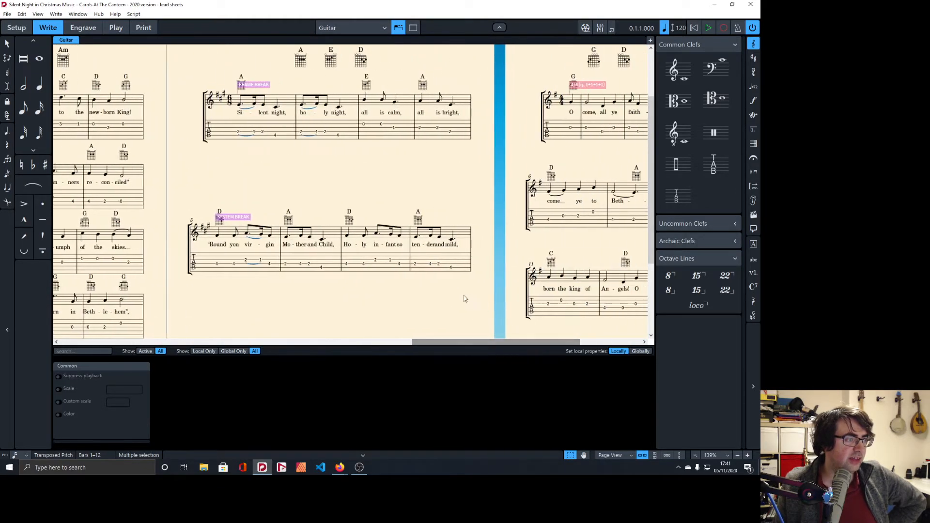
scroll(469, 300, "up", 2)
left_click(352, 27)
left_click(340, 127)
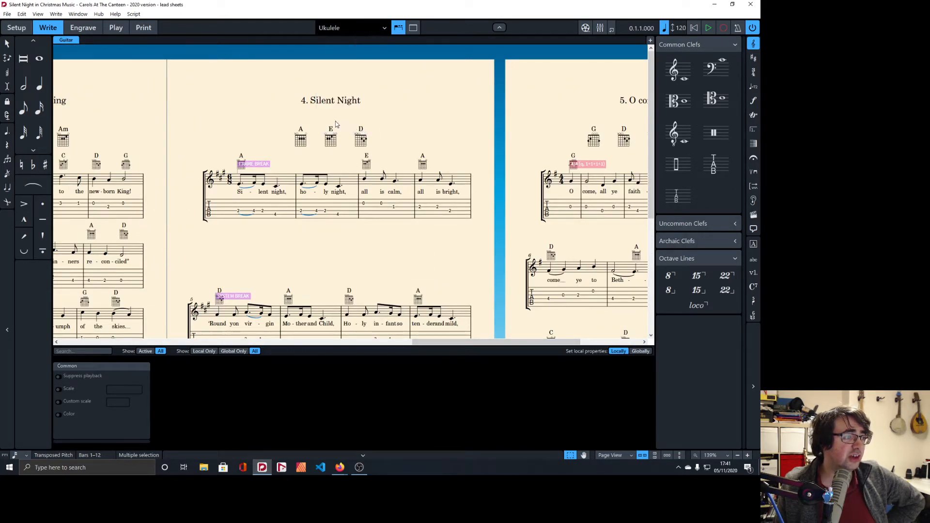
left_click(406, 121)
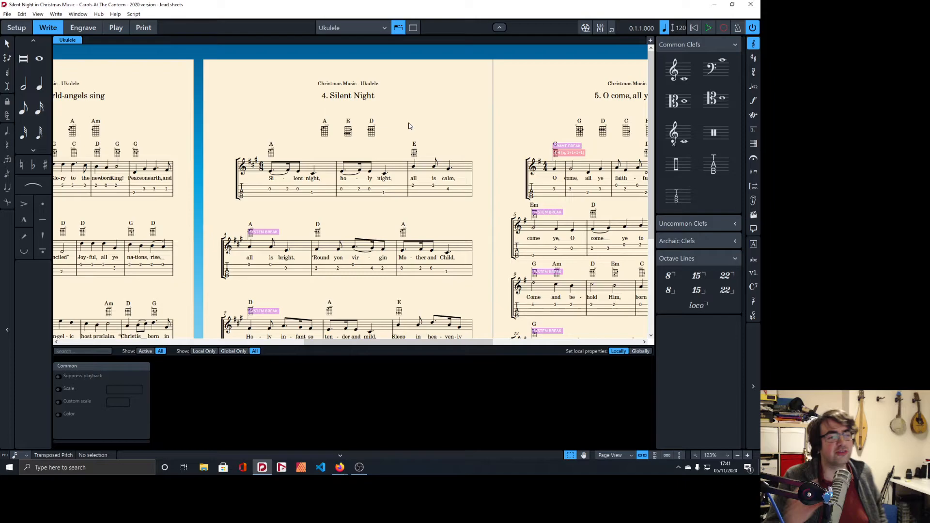
In Engrave mode, nudge the lyric "come," in bar 1 of O come, all ye faithful to the right with an X offset of 1
scroll(408, 126, "down", 3)
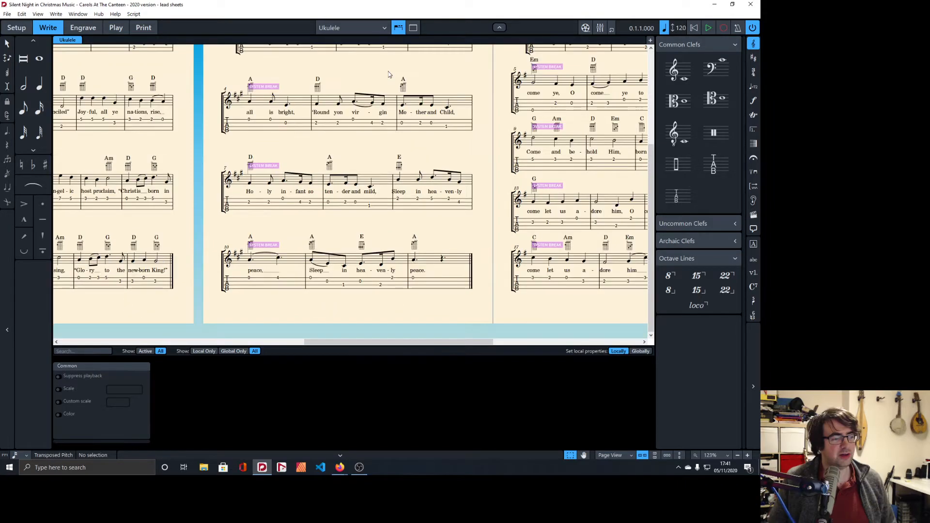
scroll(413, 138, "up", 2)
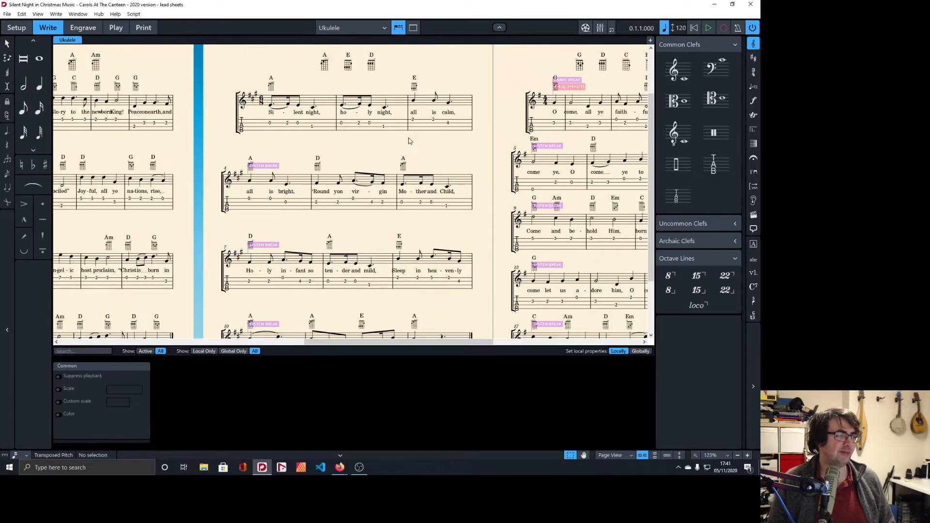
scroll(410, 140, "up", 1)
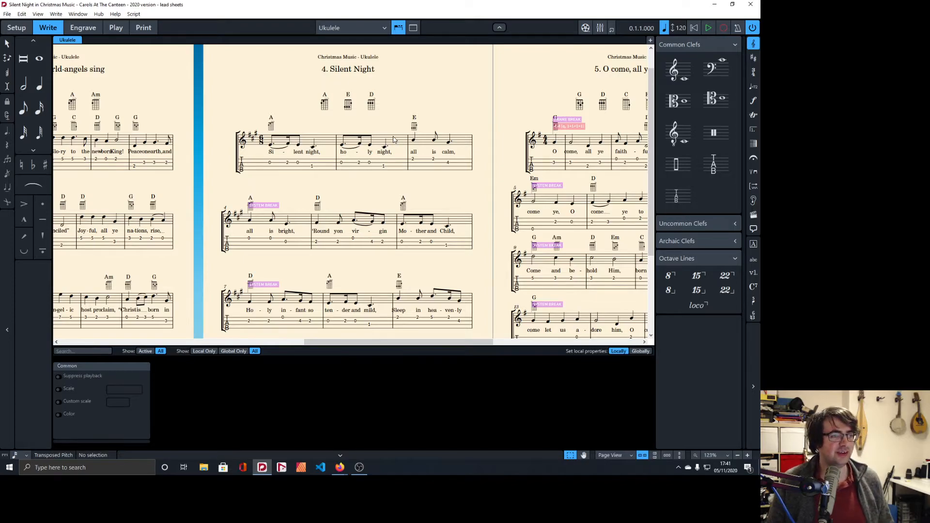
scroll(394, 139, "left", 2)
scroll(393, 140, "right", 5)
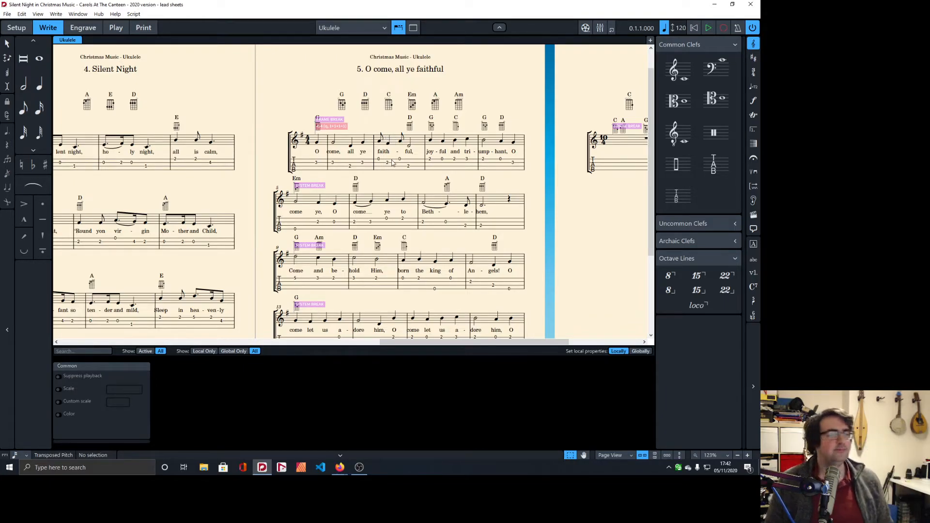
left_click(333, 153)
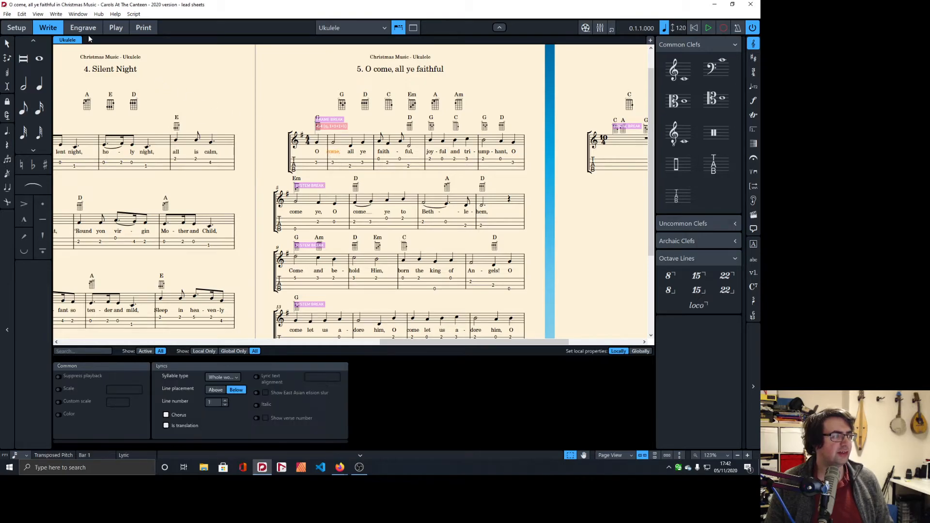
key("ctrl+shift+3")
key("alt+Right")
Check the lyric spacing and tablature of O come, all ye faithful and the preceding carols in the ukulele part
scroll(482, 160, "down", 3)
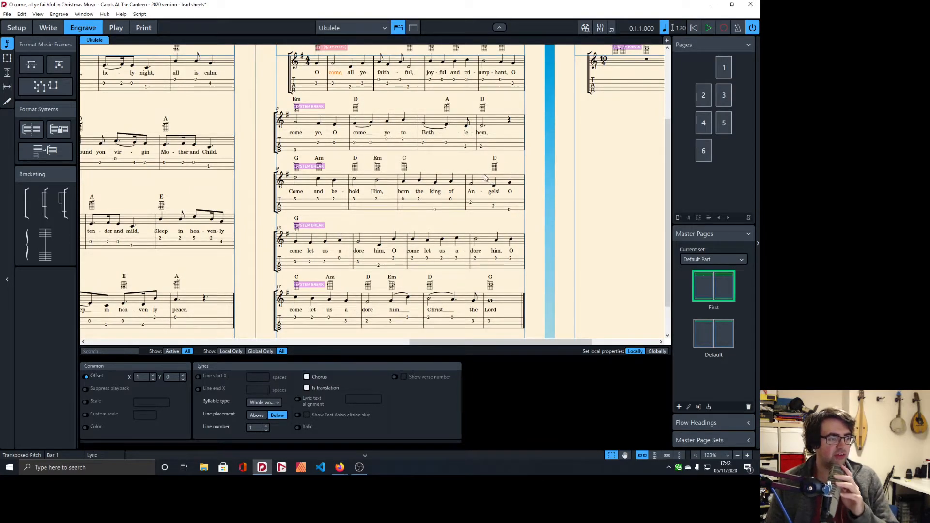
scroll(491, 182, "down", 2)
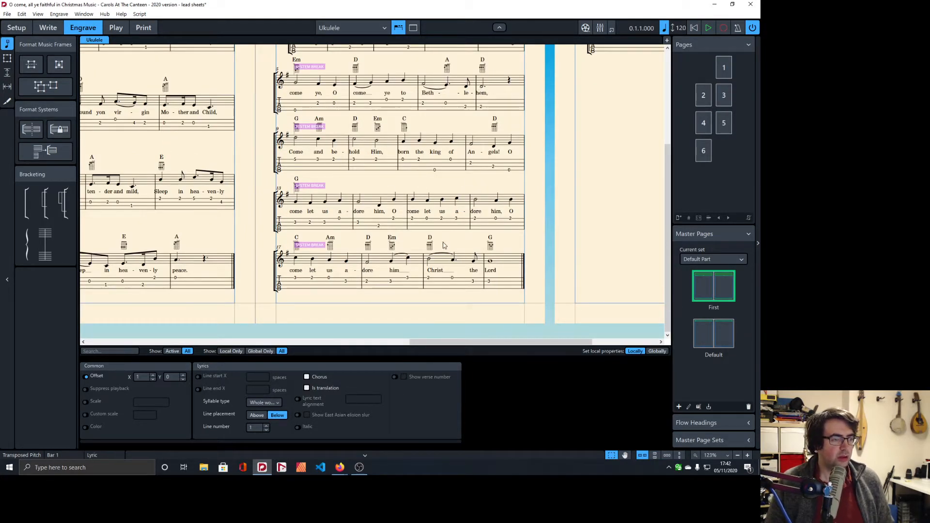
scroll(430, 231, "up", 5)
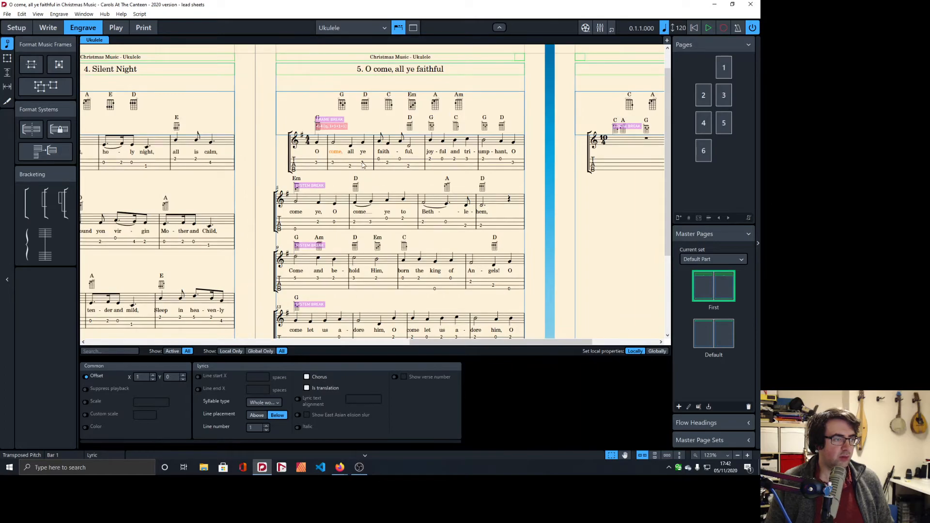
scroll(363, 166, "down", 3)
scroll(427, 187, "up", 4)
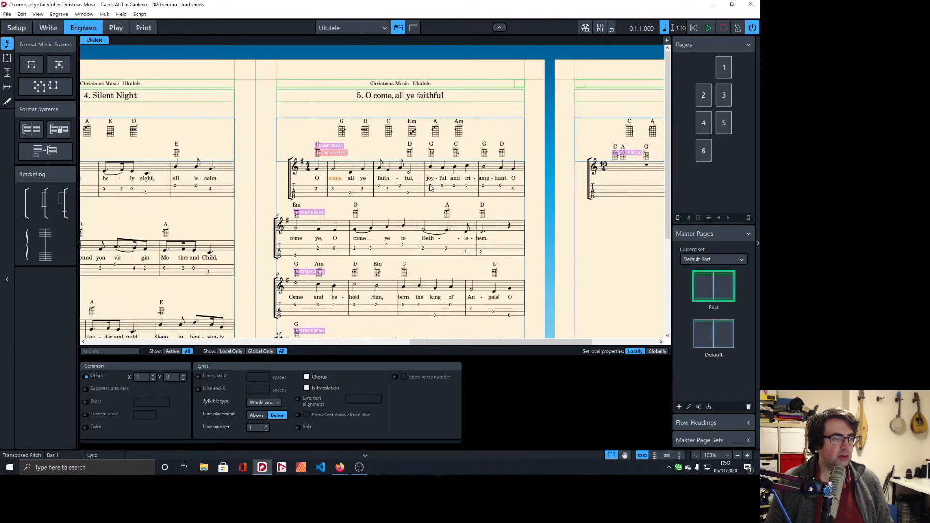
scroll(427, 183, "left", 5)
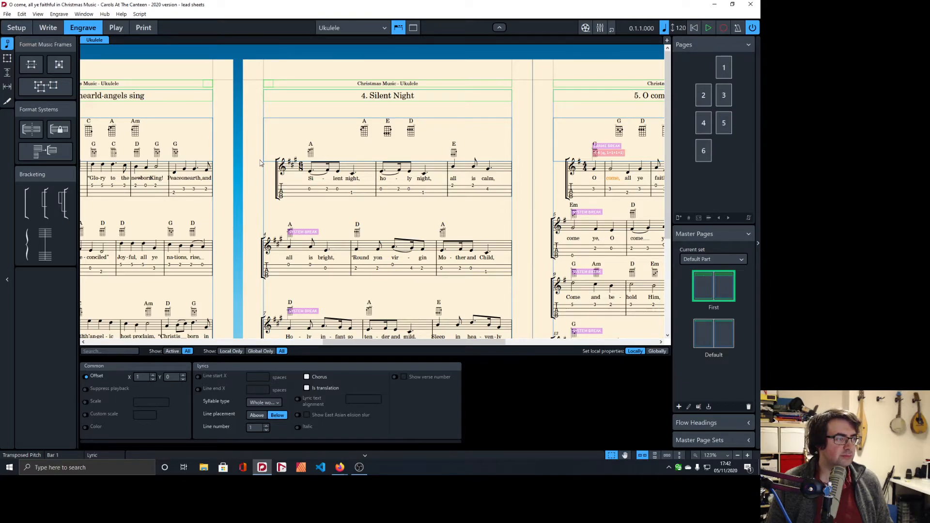
scroll(259, 160, "left", 8)
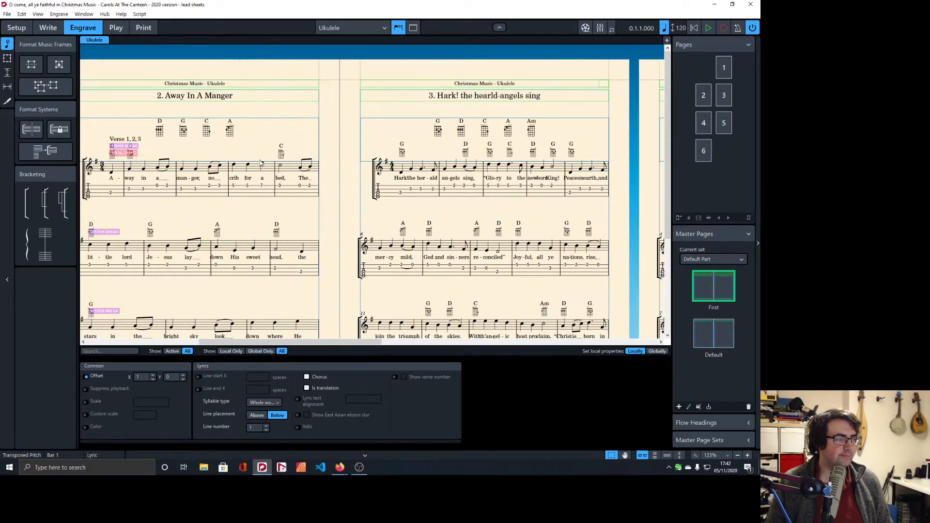
scroll(260, 163, "left", 5)
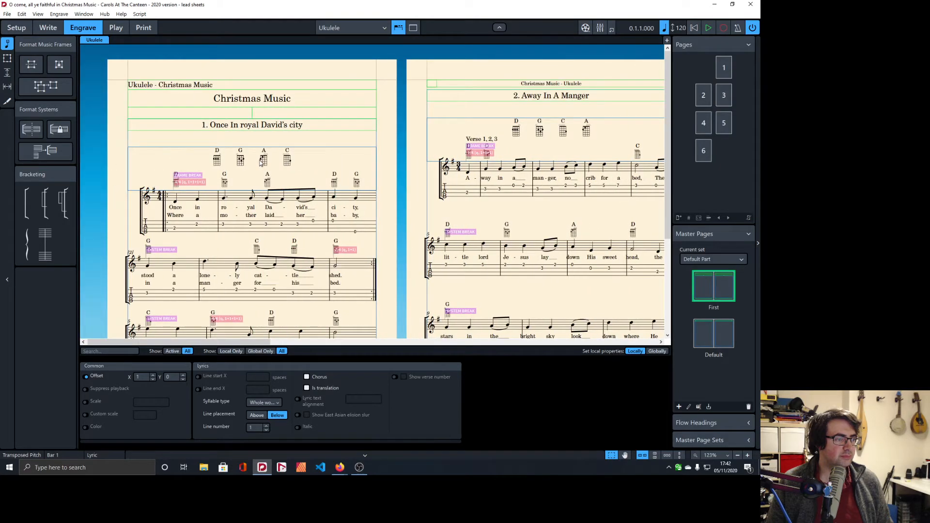
scroll(261, 163, "right", 2)
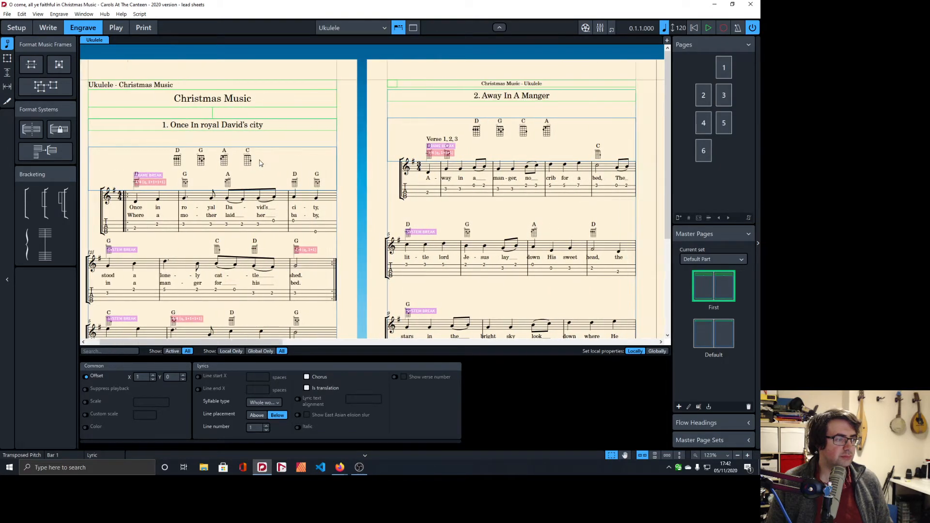
scroll(260, 163, "right", 15)
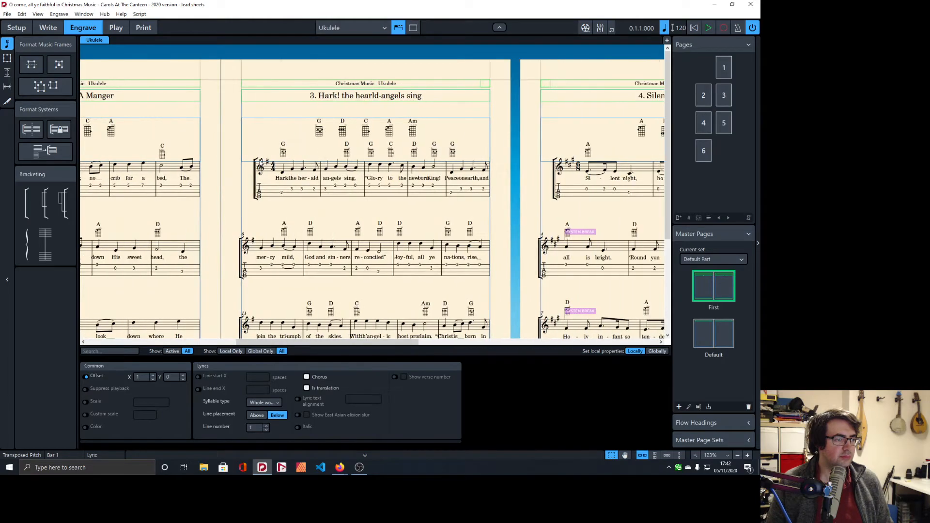
Move the lyric "King!" in bar 4 of Hark! the hearld-angels sing to the right with an X offset of 15/16
scroll(261, 163, "left", 10)
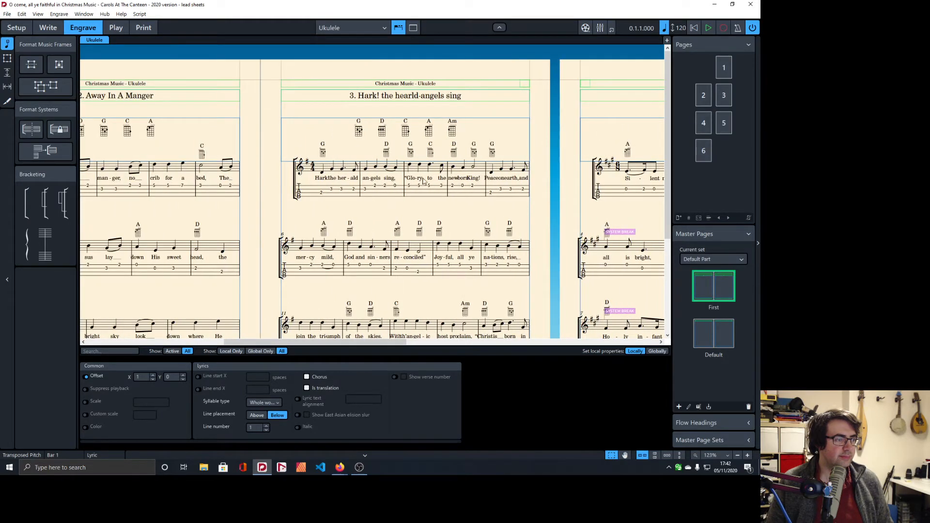
left_click(467, 179)
left_click_drag(471, 178, 482, 179)
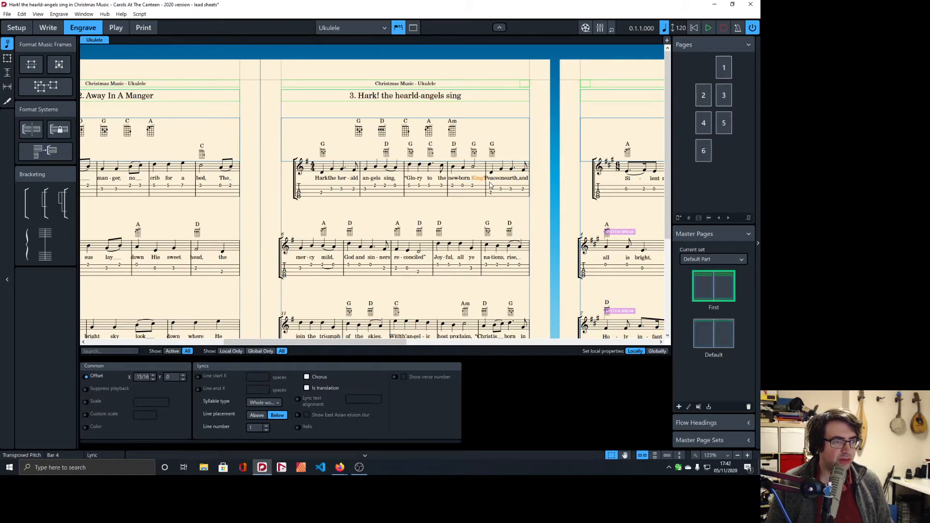
scroll(513, 129, "down", 3)
scroll(376, 114, "down", 3)
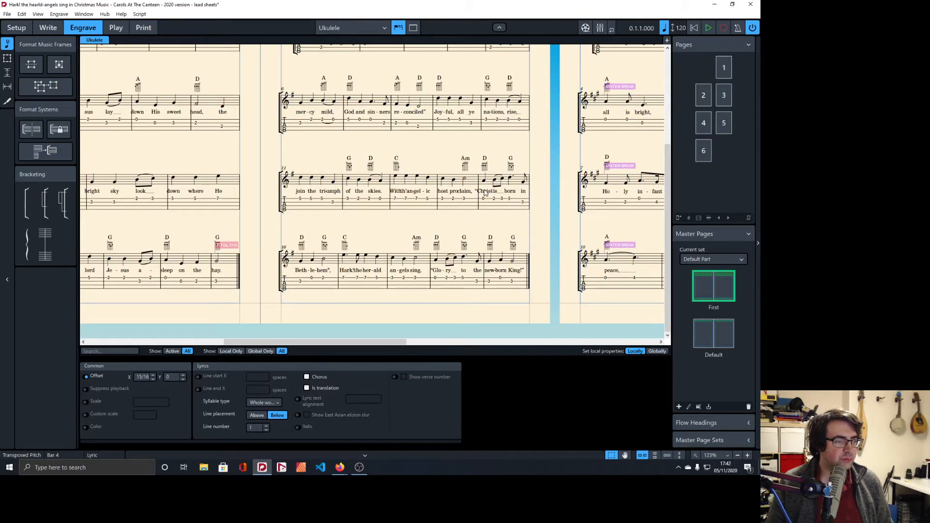
Move the lyric "Christ" in bar 15 of Hark! the hearld-angels sing to the left with an X offset of -5/16
left_click(485, 193)
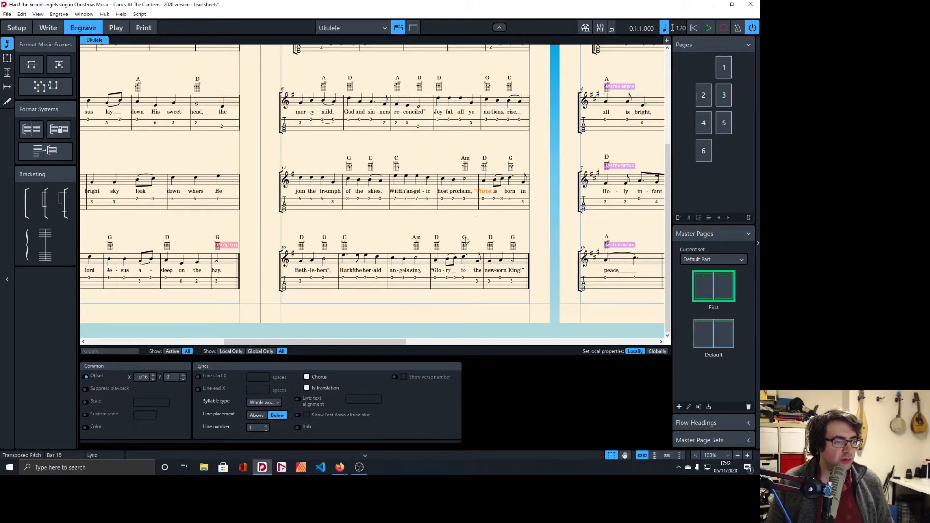
scroll(479, 231, "up", 5)
scroll(479, 228, "up", 1)
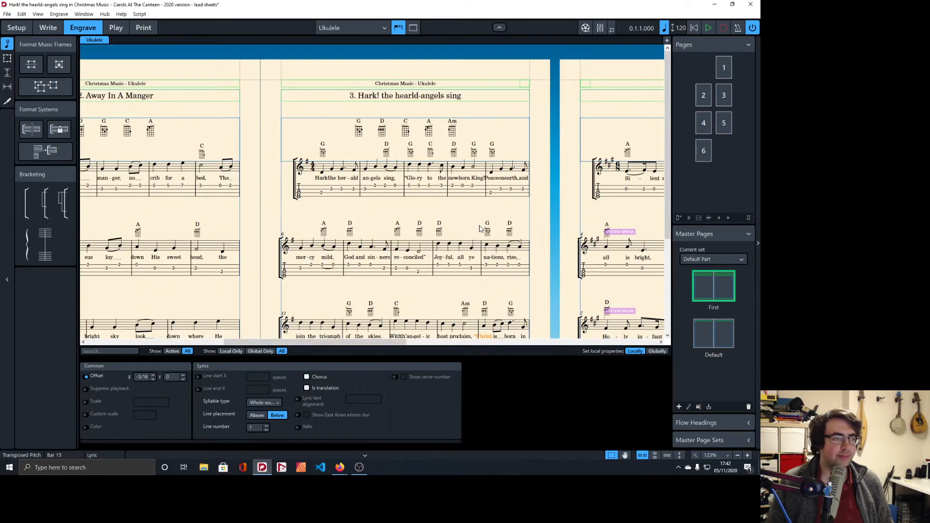
Save a copy of the project as "Christmas Music - Carols At The Canteen - 2020 version - lead sheets - SilentNightInC"
scroll(458, 207, "right", 3)
scroll(457, 207, "right", 2)
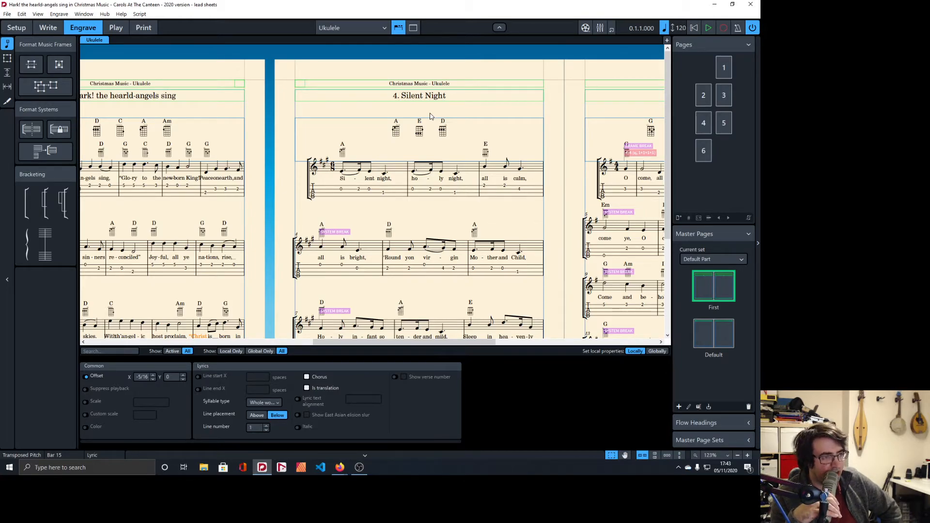
left_click(7, 14)
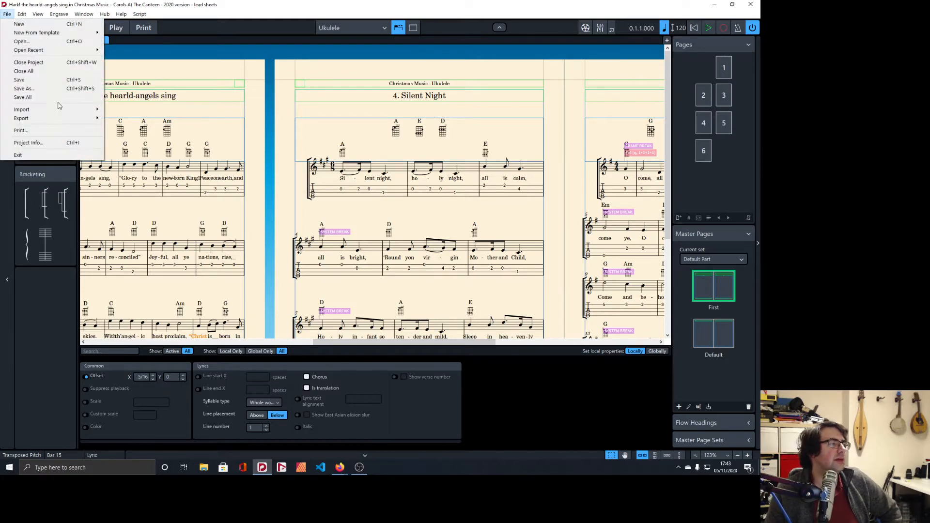
left_click(36, 89)
key("End")
type("- ")
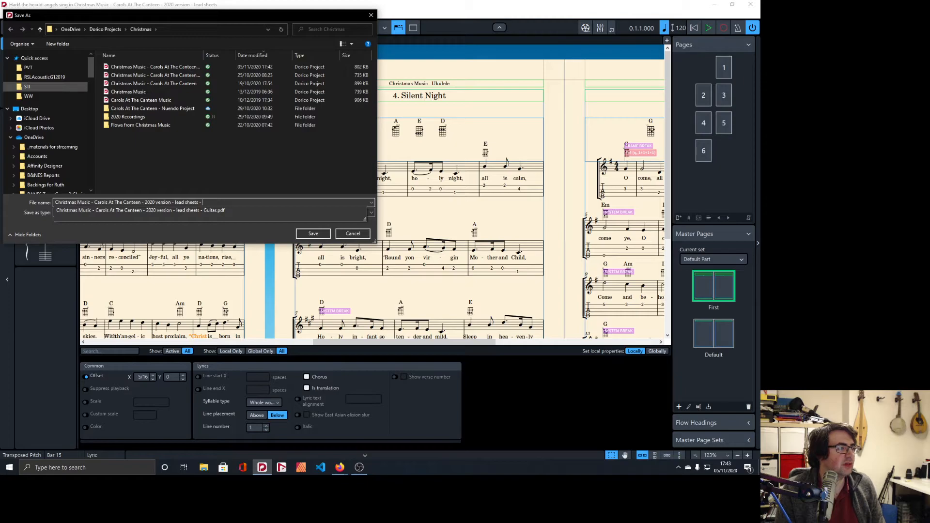
type("SilentNi")
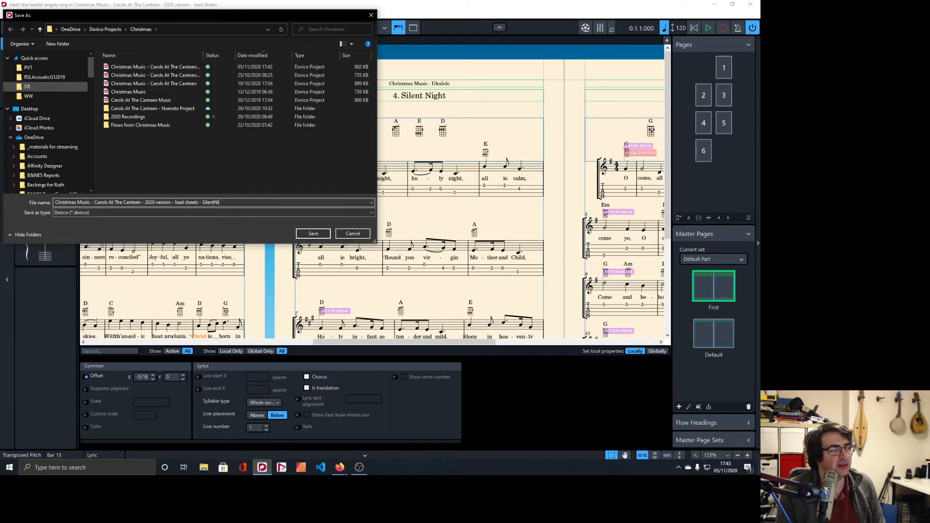
key("Return")
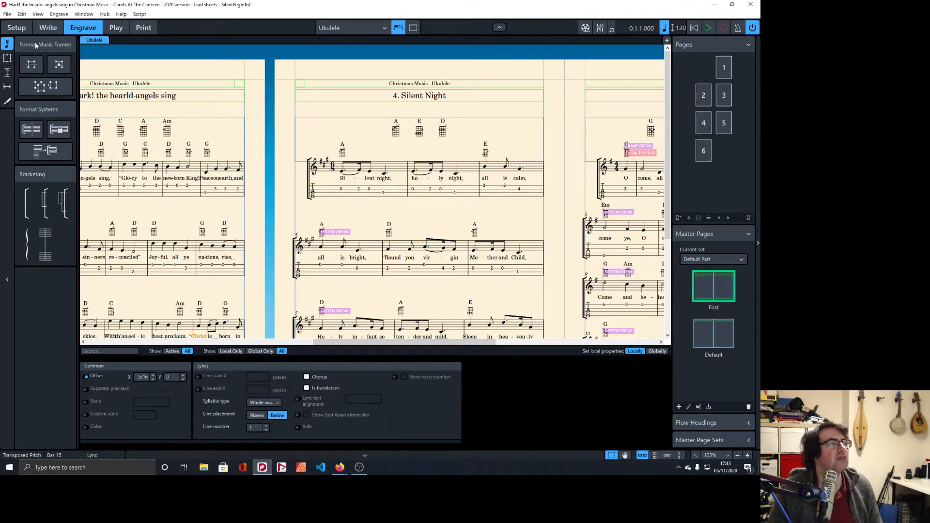
Switch to Write mode and select all the music of Silent Night in the Ukulele layout
left_click(55, 30)
left_click(341, 173)
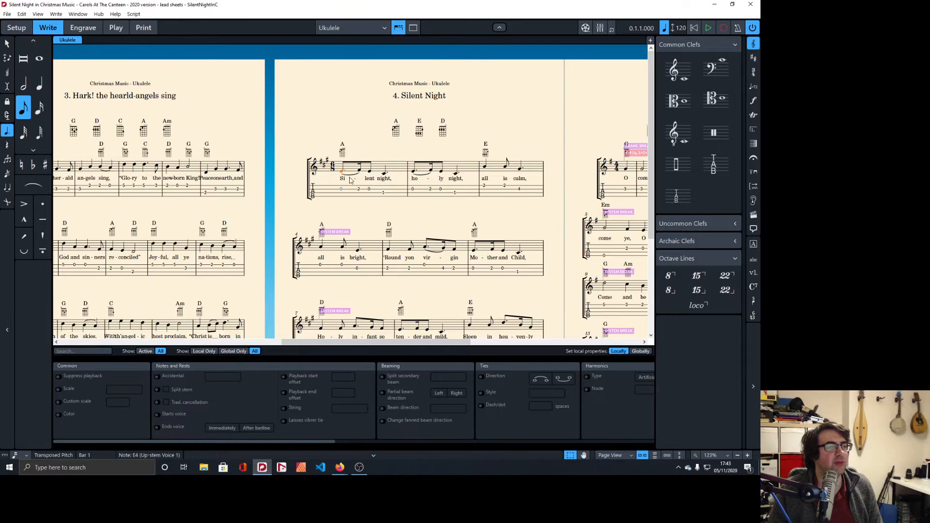
scroll(341, 173, "down", 3)
left_click(516, 261, "shift")
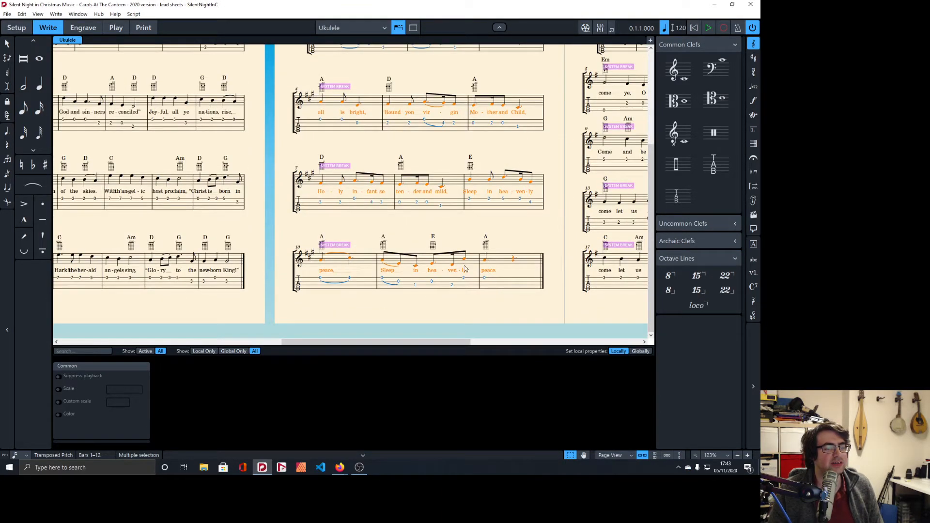
scroll(448, 267, "up", 3)
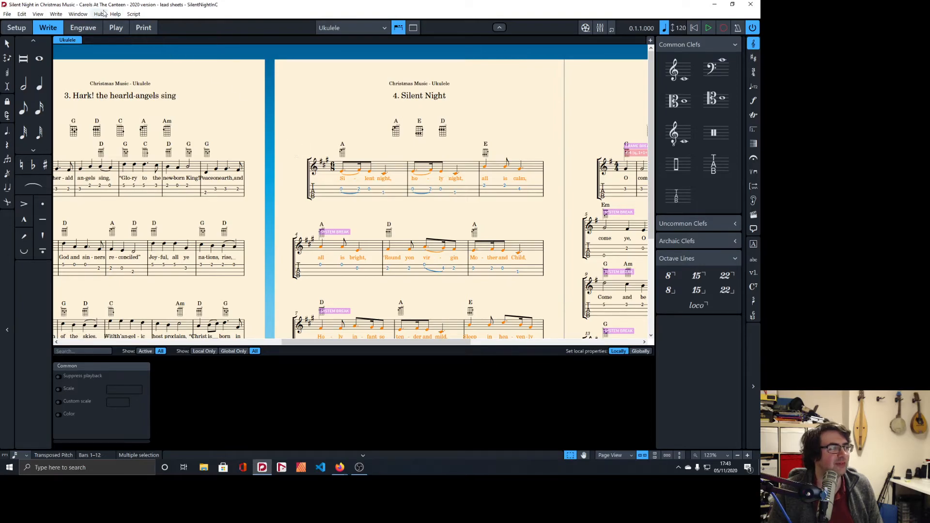
scroll(291, 142, "down", 3)
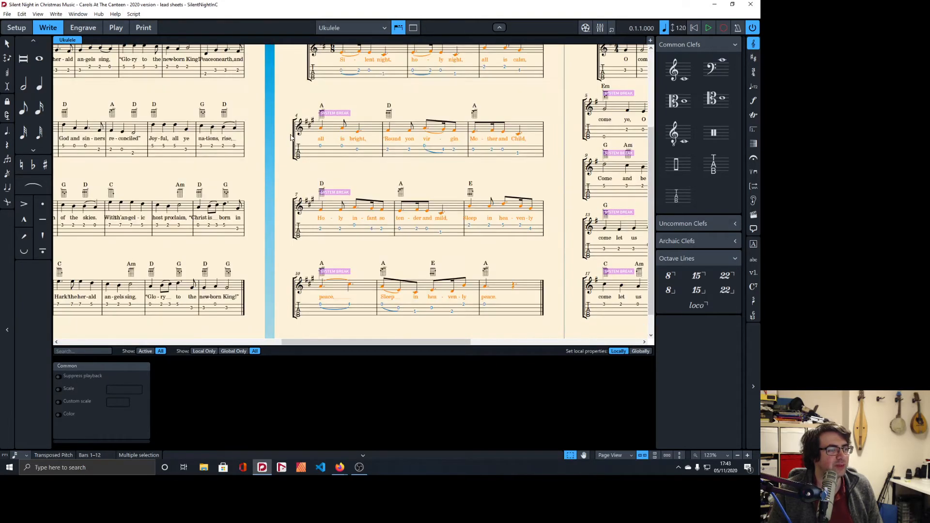
key("Escape")
left_click_drag(302, 64, 515, 304)
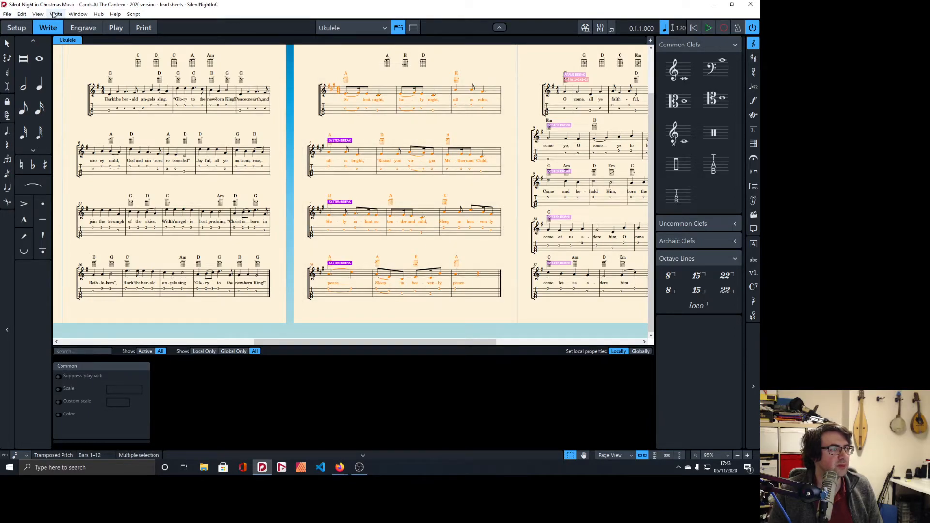
Open the Full score layout at Silent Night and display it in Galley View
left_click(333, 27)
left_click(339, 39)
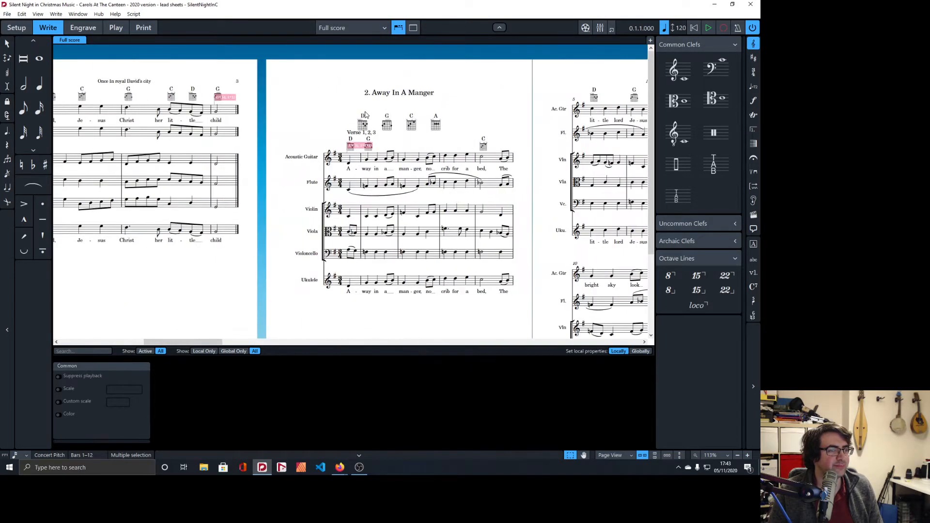
scroll(367, 117, "right", 17)
scroll(366, 125, "right", 20)
scroll(356, 125, "down", 2)
scroll(345, 168, "down", 3)
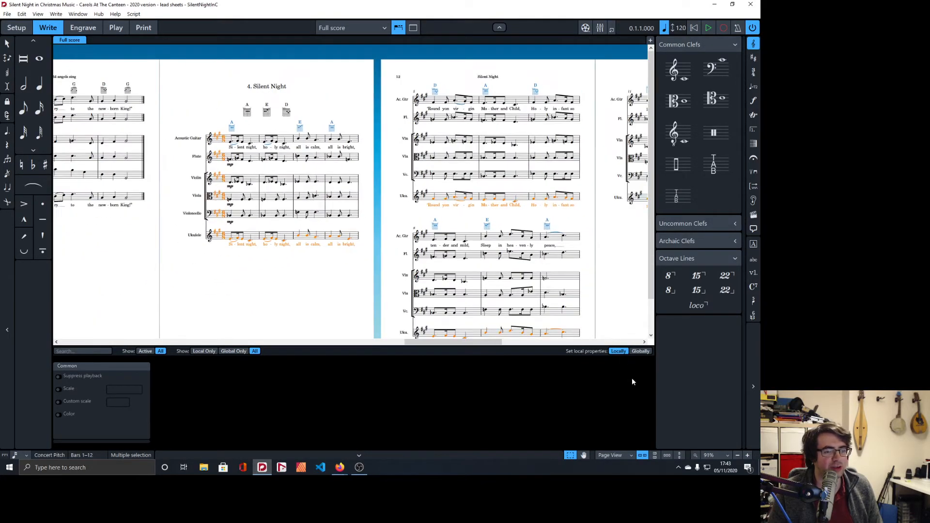
left_click(626, 454)
left_click(629, 446)
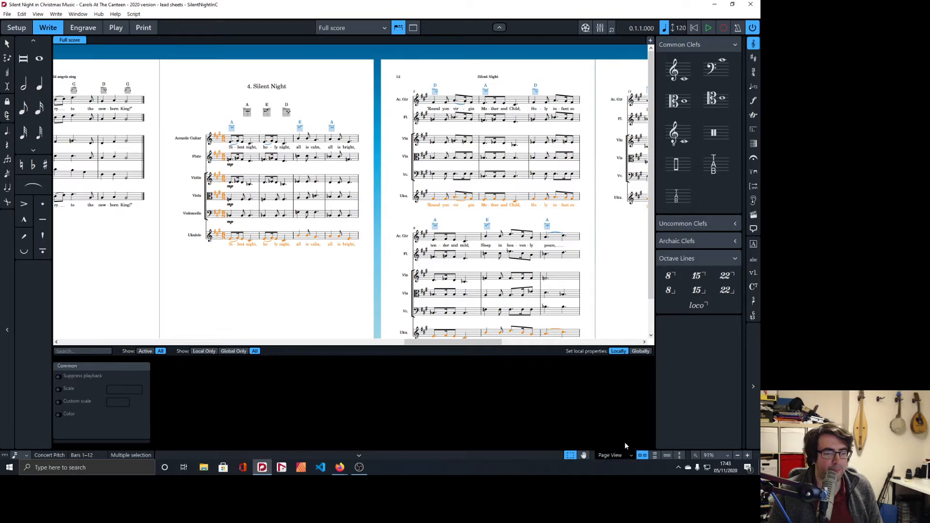
scroll(253, 159, "down", 6)
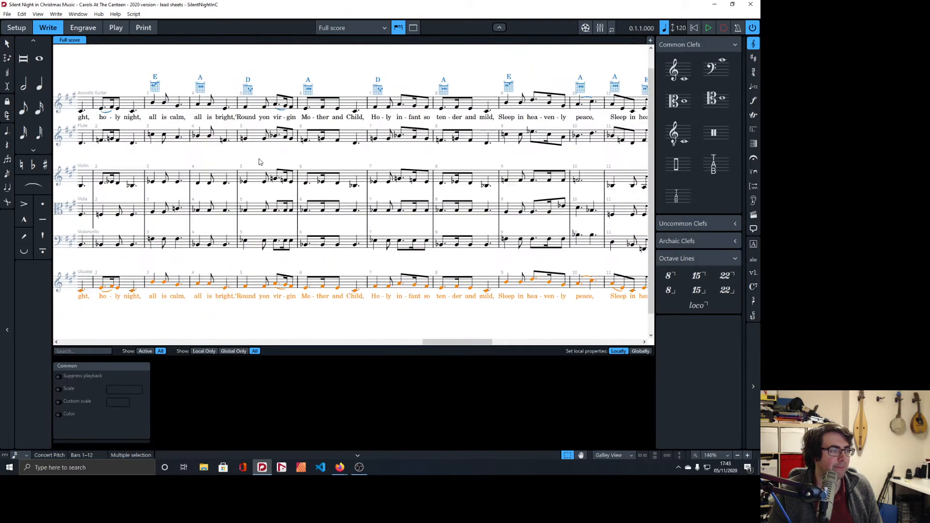
scroll(260, 163, "down", 1)
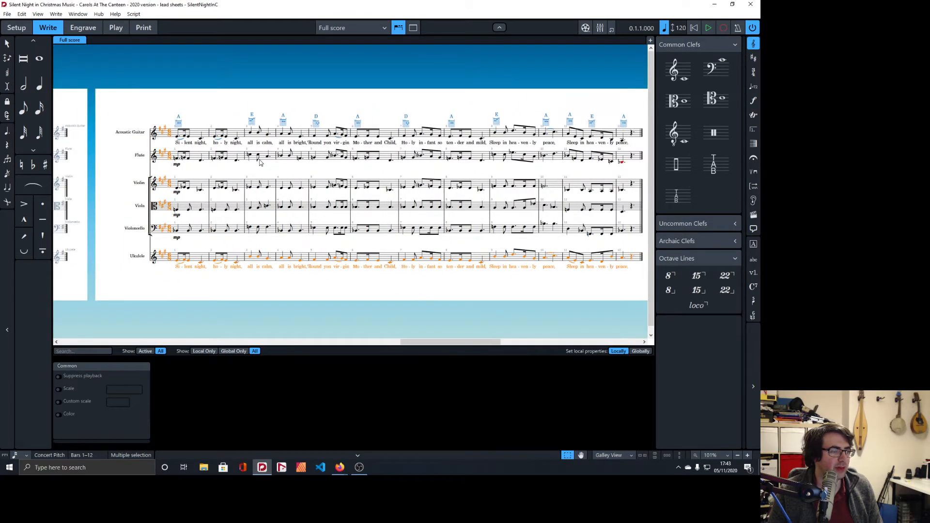
Select all staves of Silent Night in the full score and transpose them up a minor third, including the key signature
left_click_drag(136, 109, 625, 279)
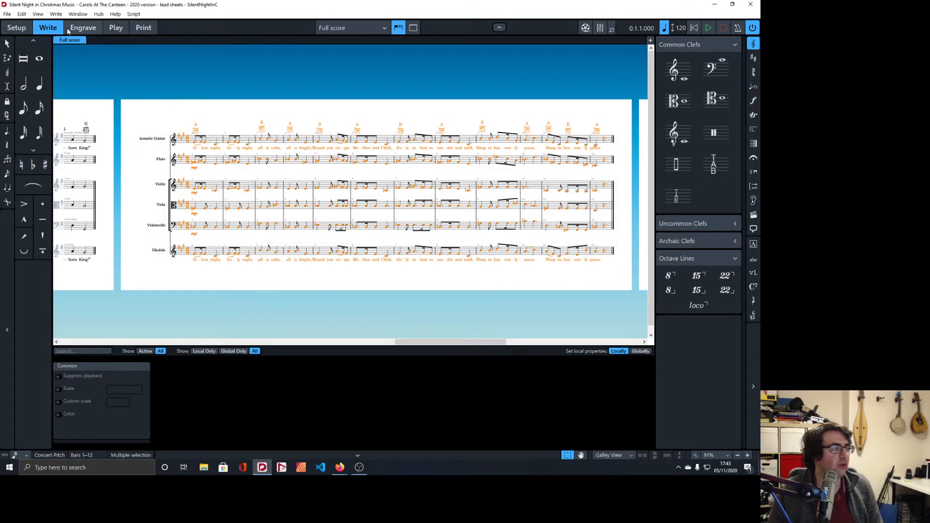
left_click(54, 15)
left_click(73, 104)
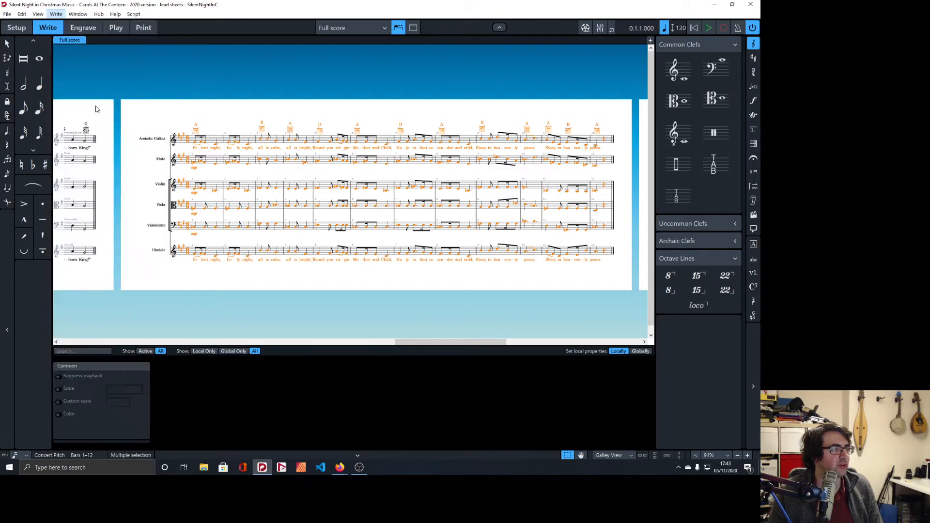
left_click(319, 182)
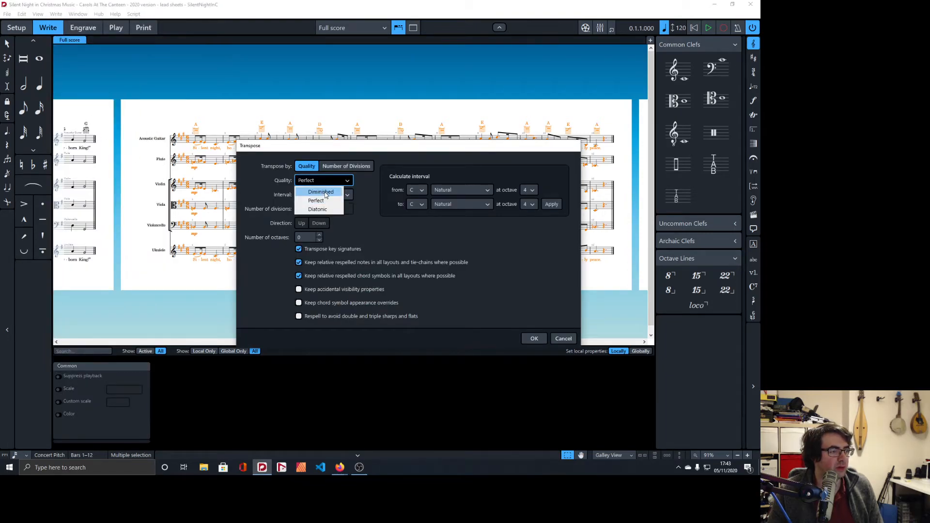
left_click(360, 219)
left_click(344, 196)
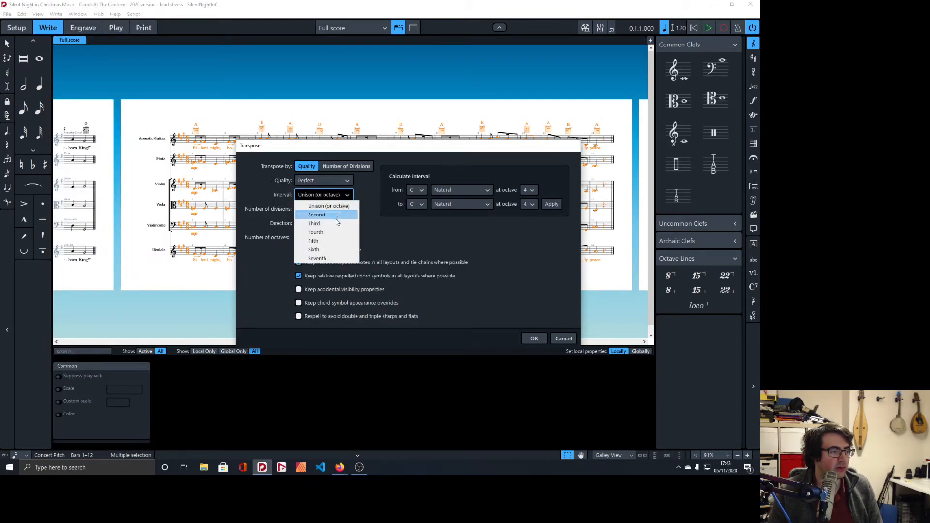
left_click(315, 223)
left_click(323, 180)
left_click(320, 203)
left_click(302, 224)
left_click(534, 339)
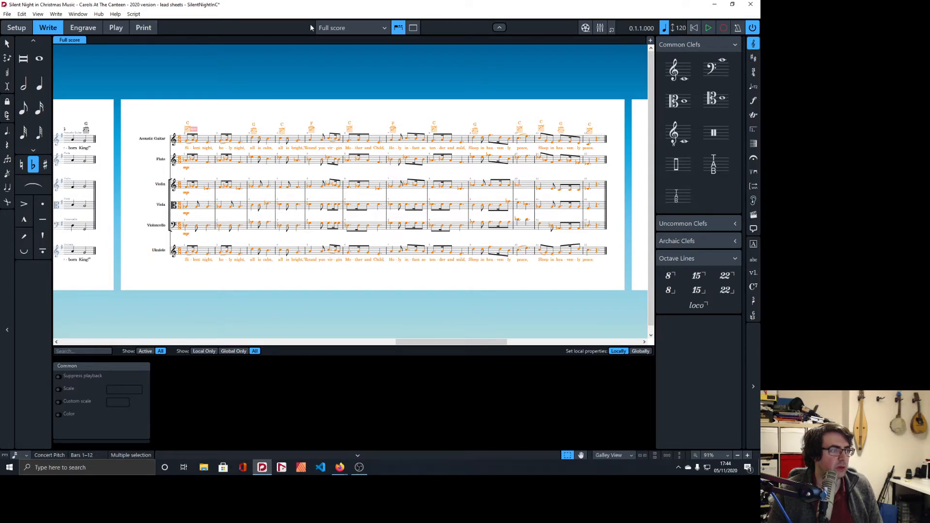
Return to the Ukulele layout and examine the transposed notes, chord diagrams and tablature of Silent Night
left_click(348, 27)
key("w")
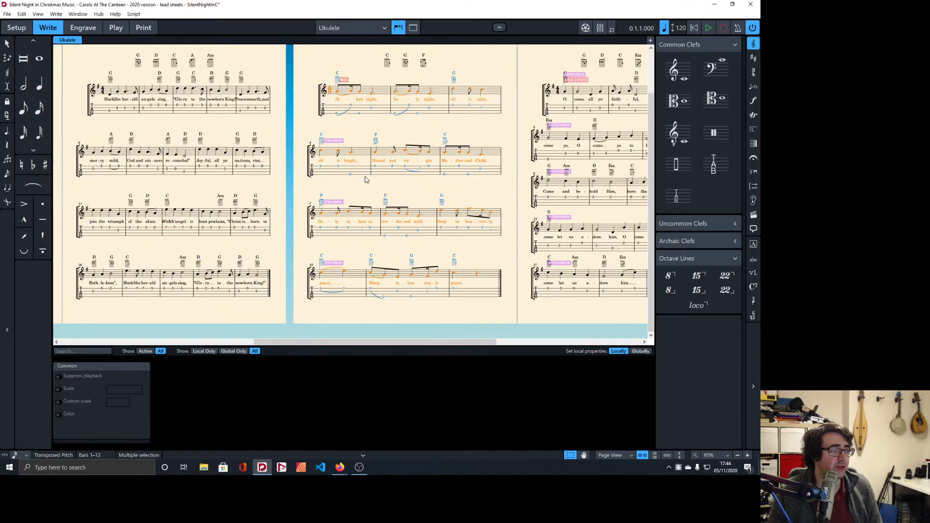
key("Escape")
scroll(376, 132, "up", 1)
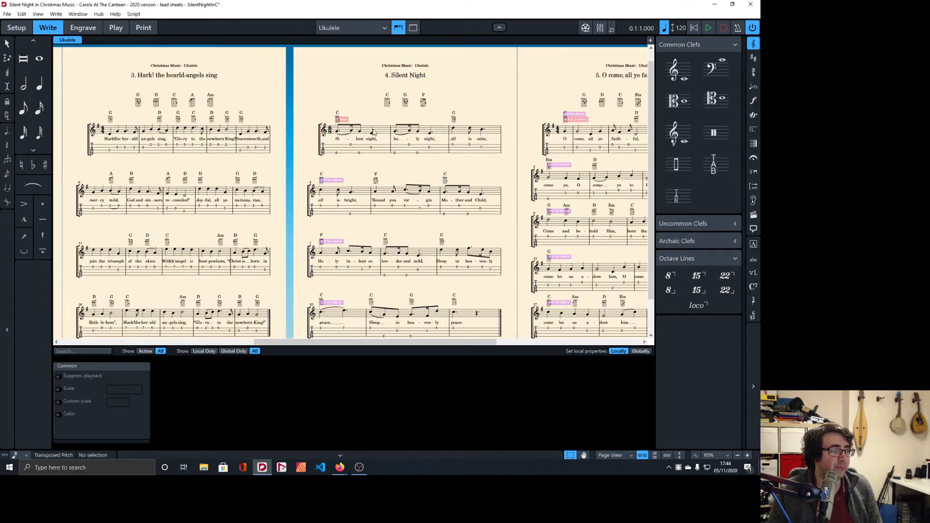
left_click(336, 155)
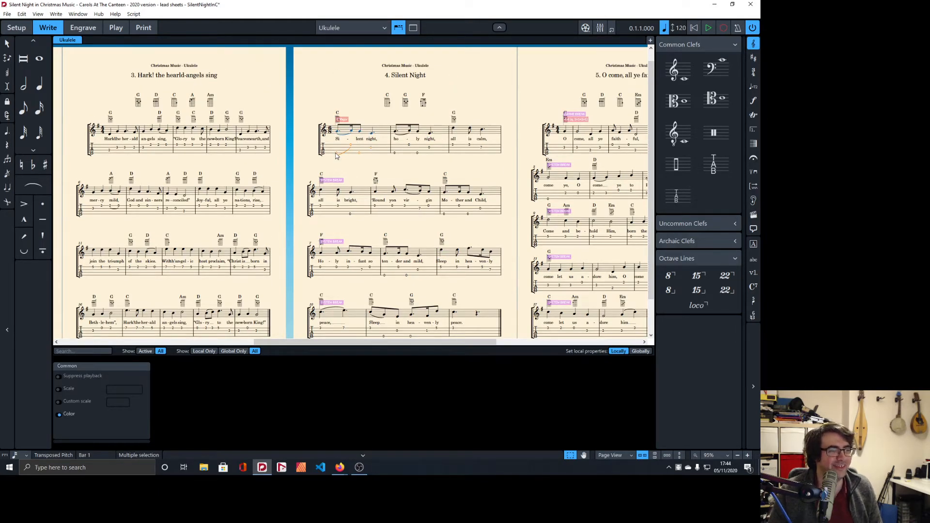
key("Escape")
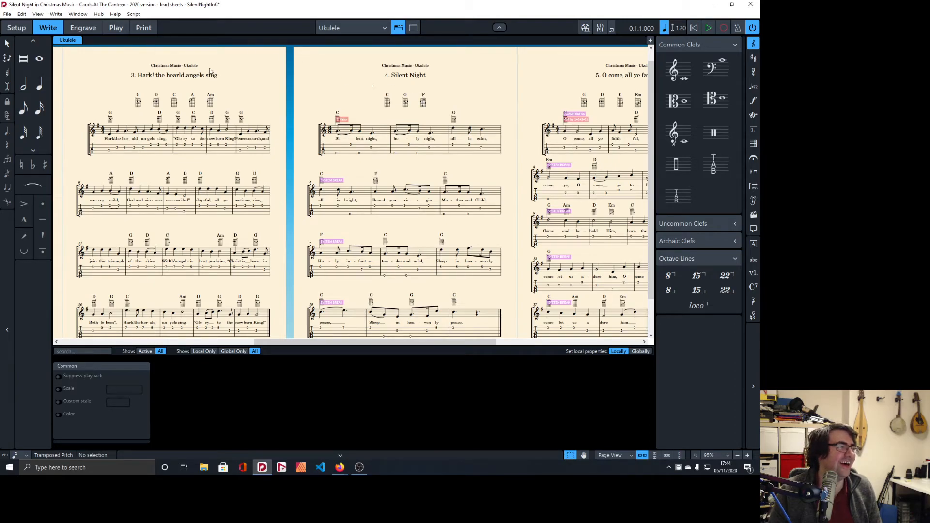
key("ctrl+equal")
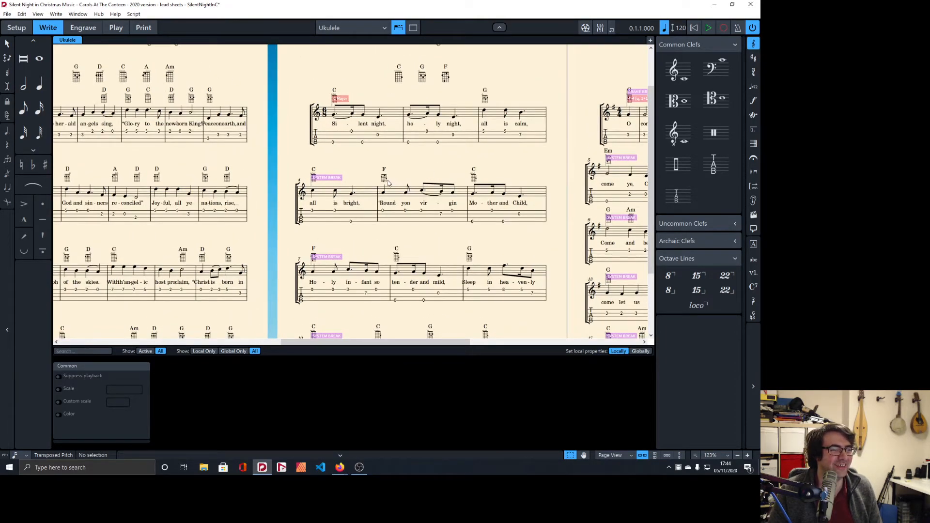
Cycle the F chord diagram in bar 5 of Silent Night through its alternative shapes
left_click(387, 179)
scroll(400, 189, "up", 2)
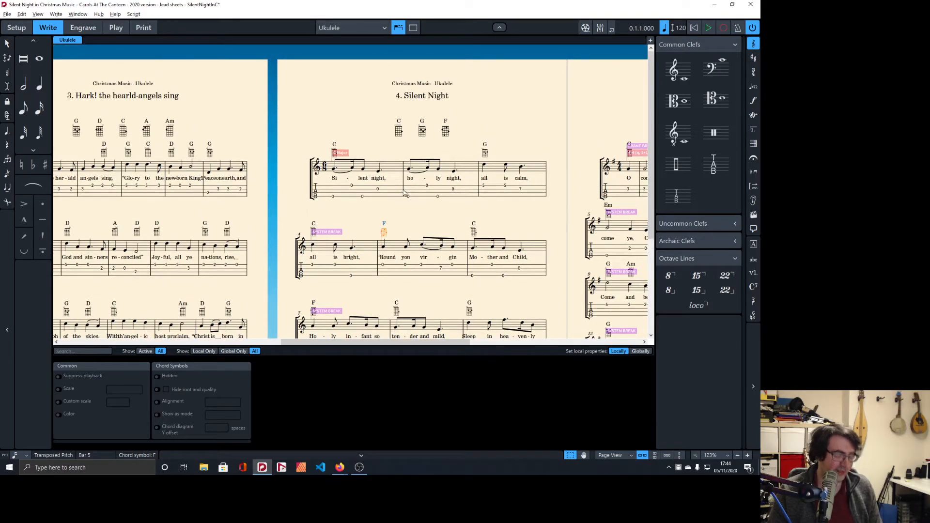
key("alt+shift+q")
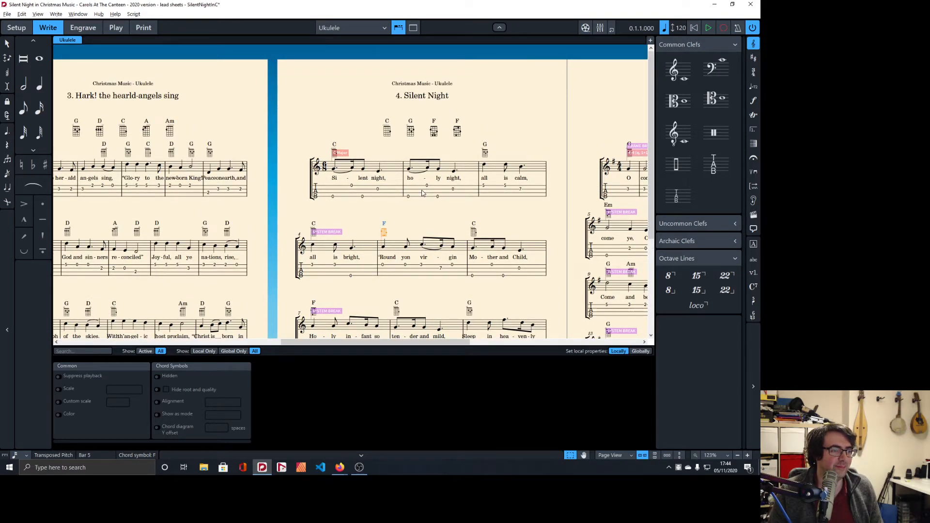
key("alt+shift+q")
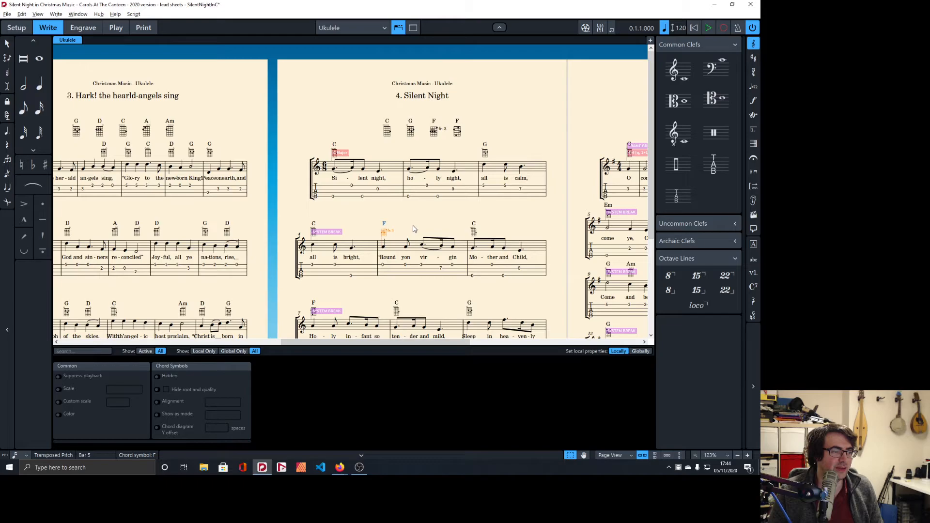
key("alt+shift+q")
key("alt+shift+q")
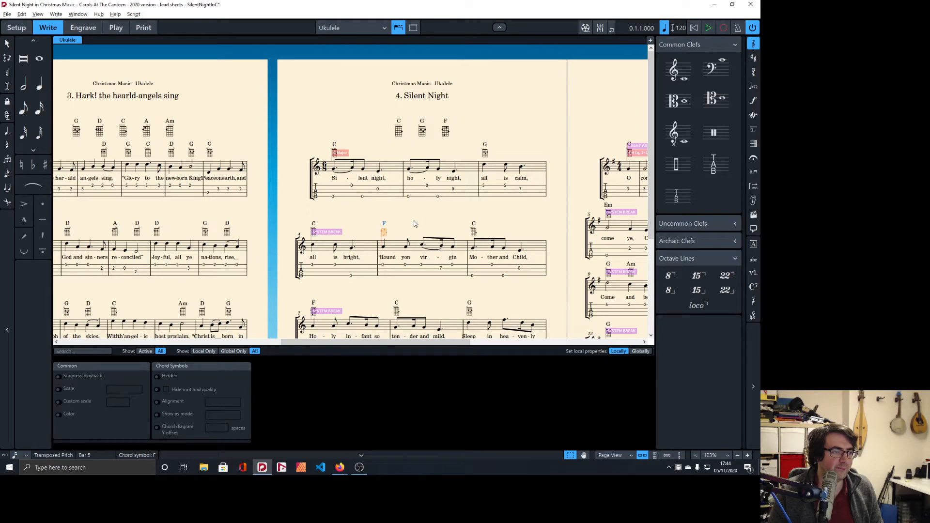
key("alt+shift+q")
right_click(386, 234)
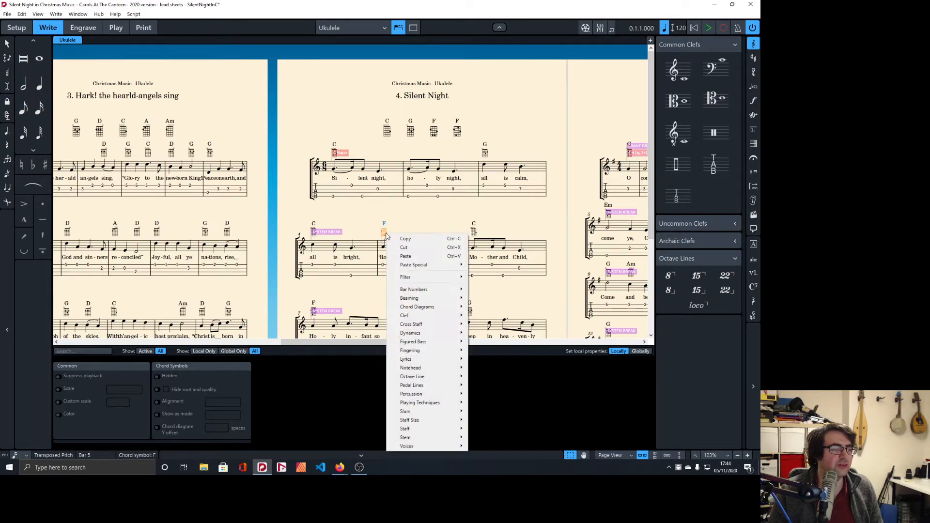
left_click(372, 232)
left_click(386, 233)
right_click(387, 234)
left_click(382, 234)
right_click(384, 234)
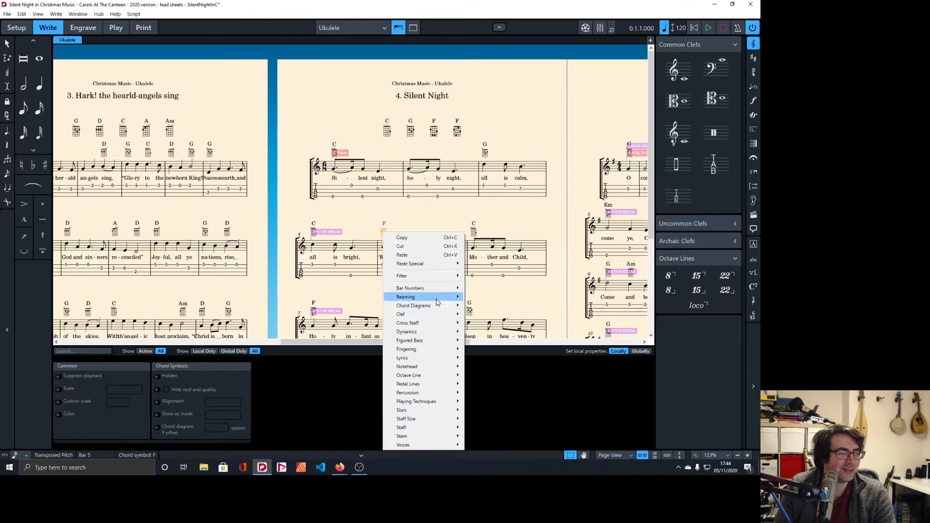
mouse_move(444, 306)
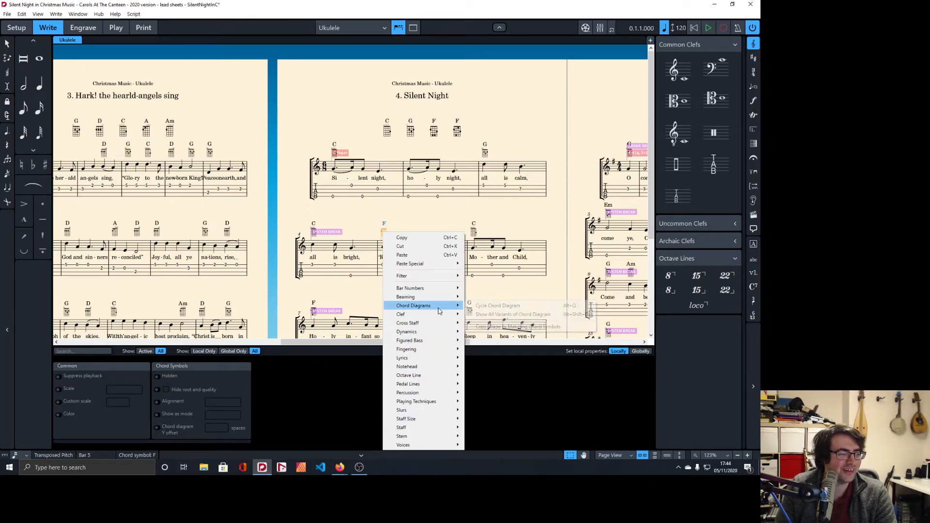
left_click(526, 315)
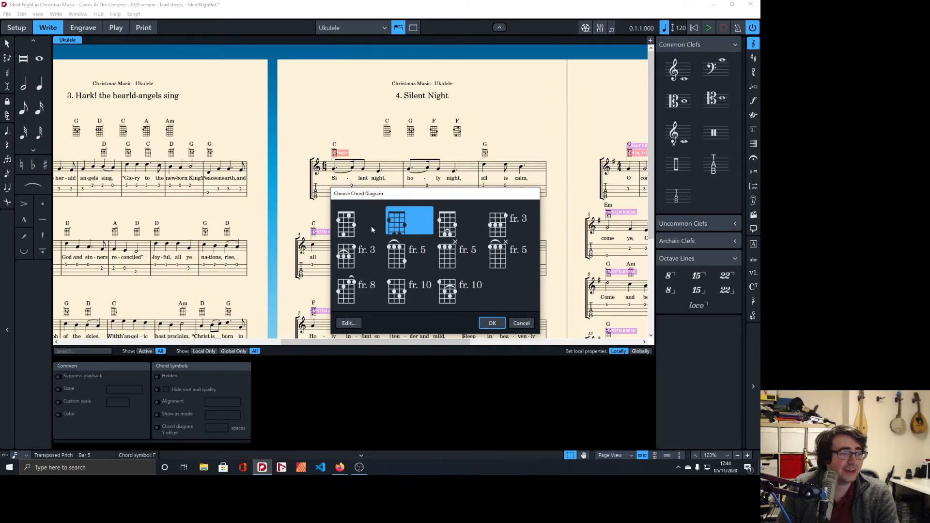
left_click(349, 323)
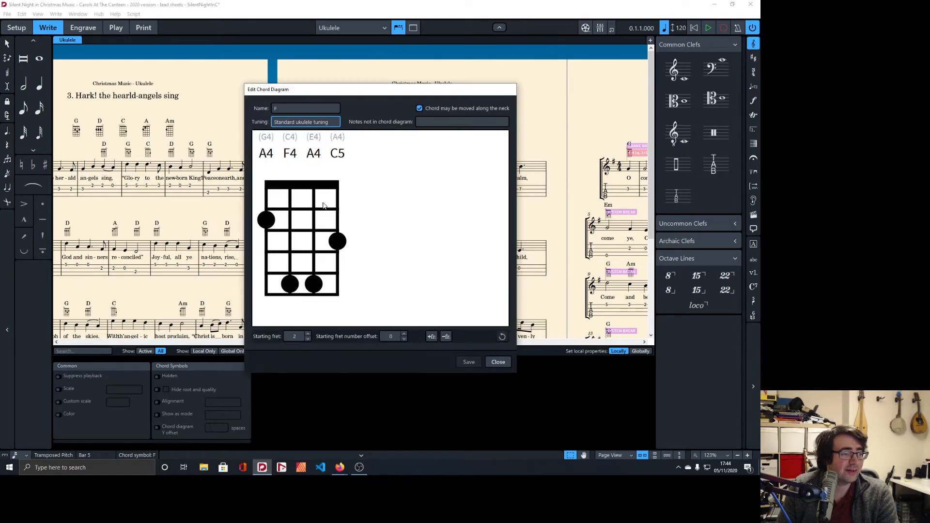
left_click(497, 363)
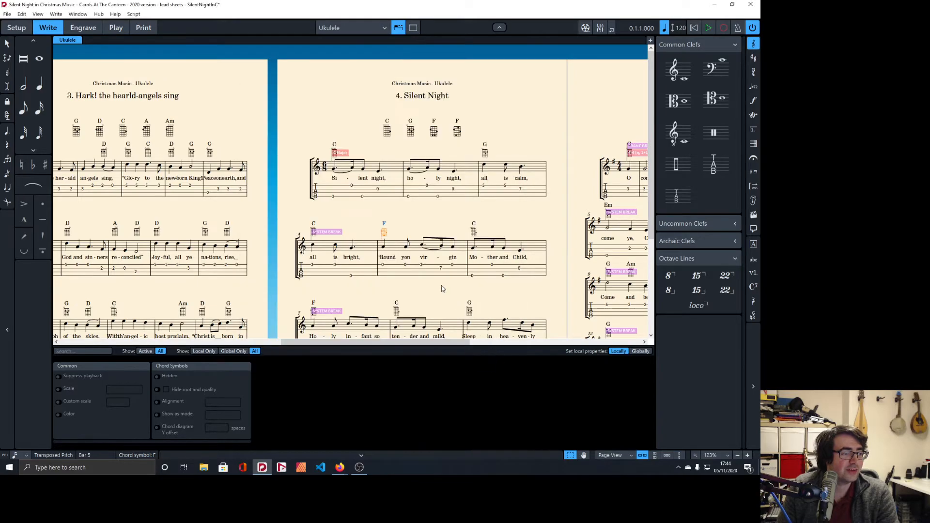
Edit the F chord diagram in bar 7 of Silent Night so its C and A strings are open, and save the shape
scroll(378, 262, "down", 1)
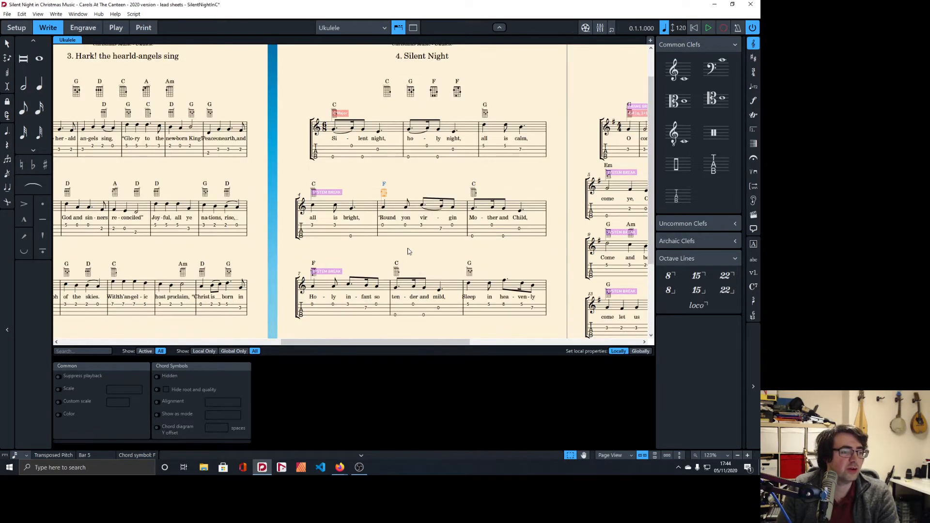
left_click(313, 269)
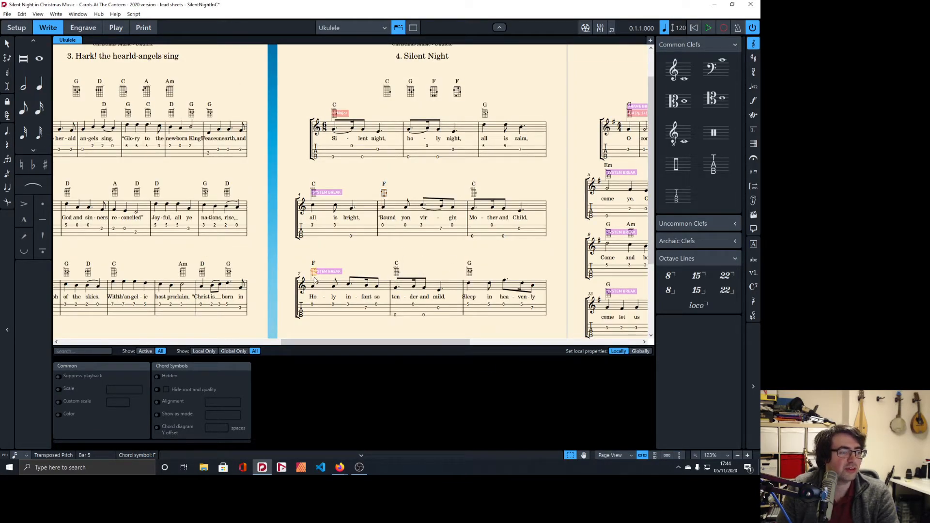
right_click(314, 272)
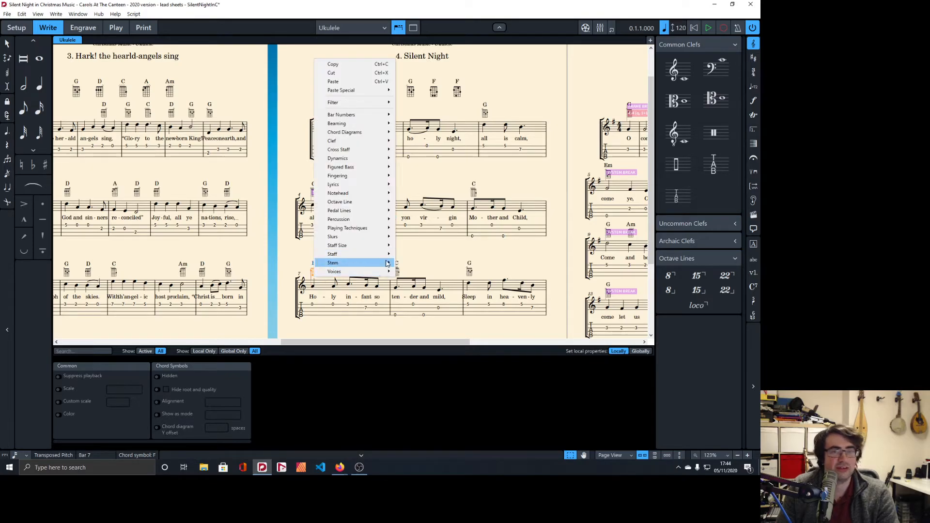
mouse_move(386, 264)
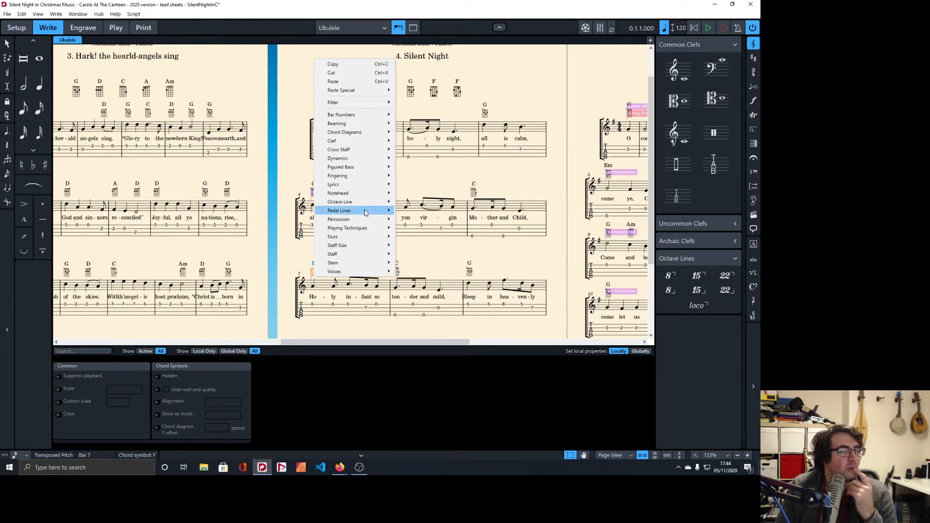
mouse_move(365, 132)
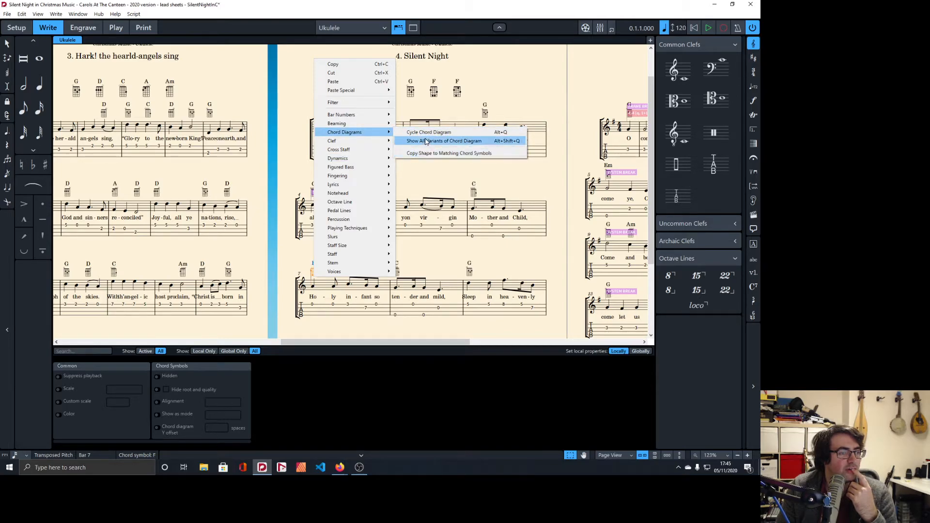
left_click(427, 142)
left_click(351, 323)
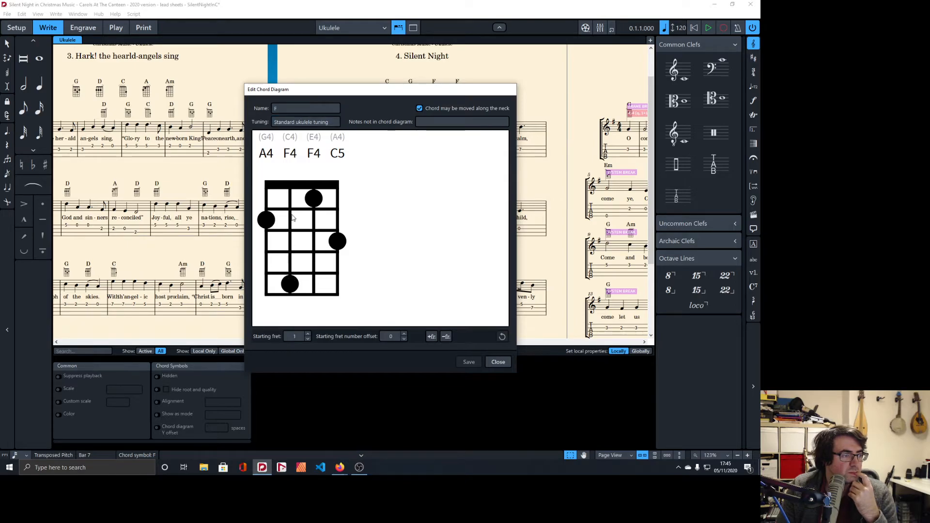
left_click(291, 188)
left_click(291, 171)
left_click(335, 185)
left_click(338, 170)
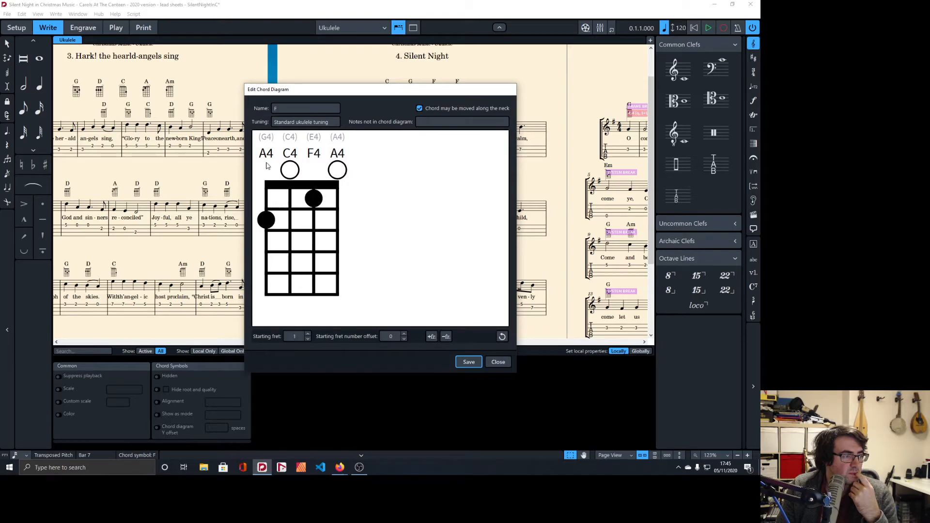
left_click(290, 173)
left_click(290, 199)
left_click(291, 198)
left_click(290, 170)
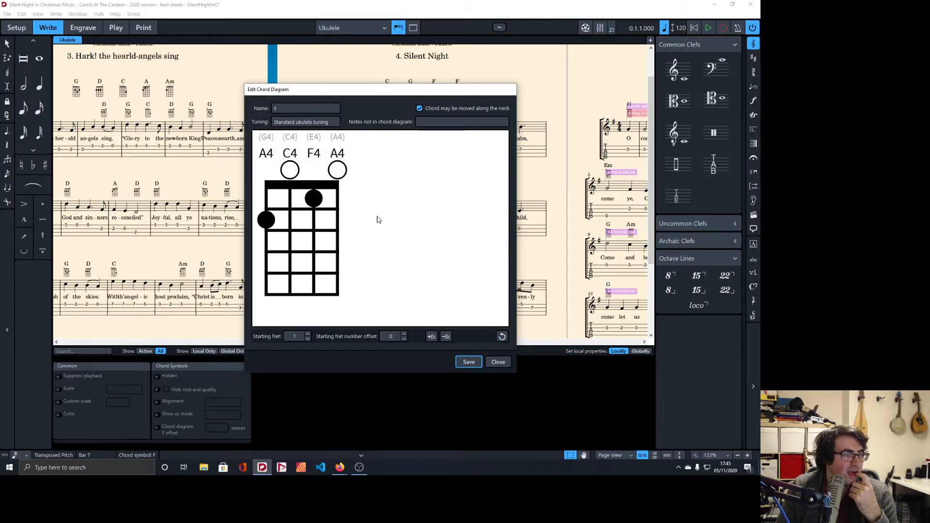
left_click(469, 363)
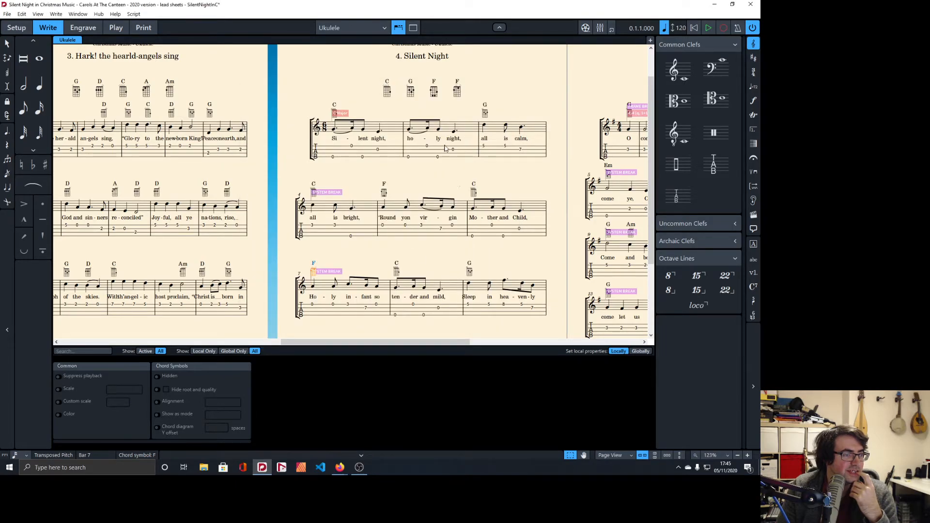
Change the F chord diagram in bar 5 to match the shape used in bar 7
left_click(384, 193)
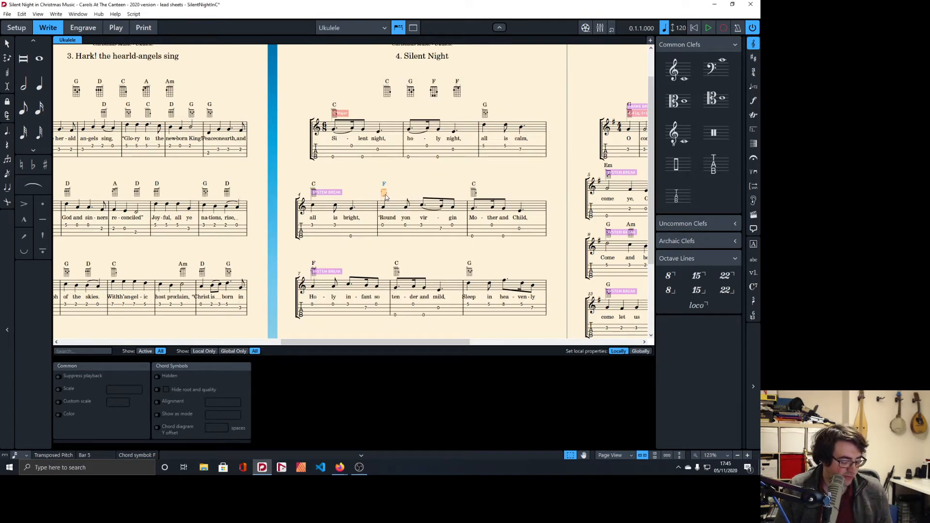
scroll(365, 277, "down", 1)
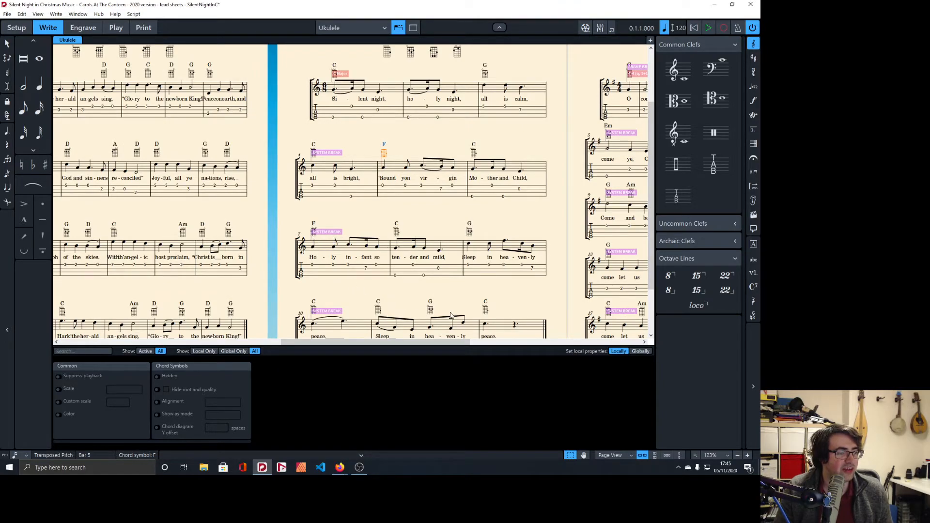
scroll(414, 258, "down", 1)
left_click(314, 197)
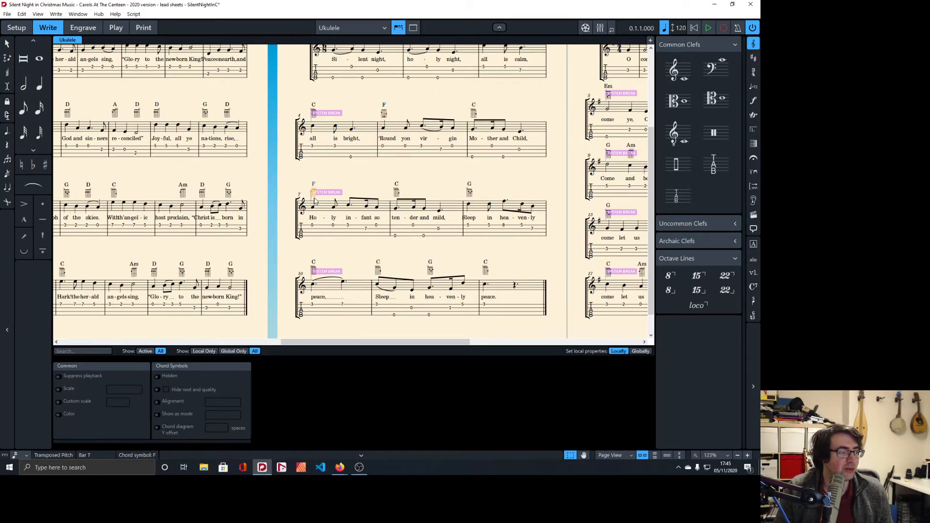
left_click(383, 114)
left_click(385, 105)
key("Escape")
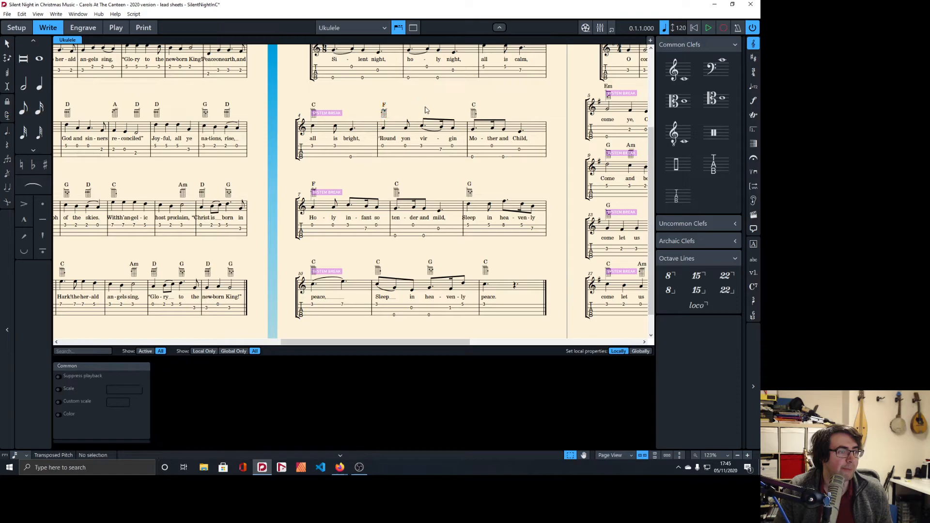
Move the open fourth-string G4 notes in bars 1, 2 and 4 of Silent Night to the second string (E4)
scroll(434, 221, "up", 2)
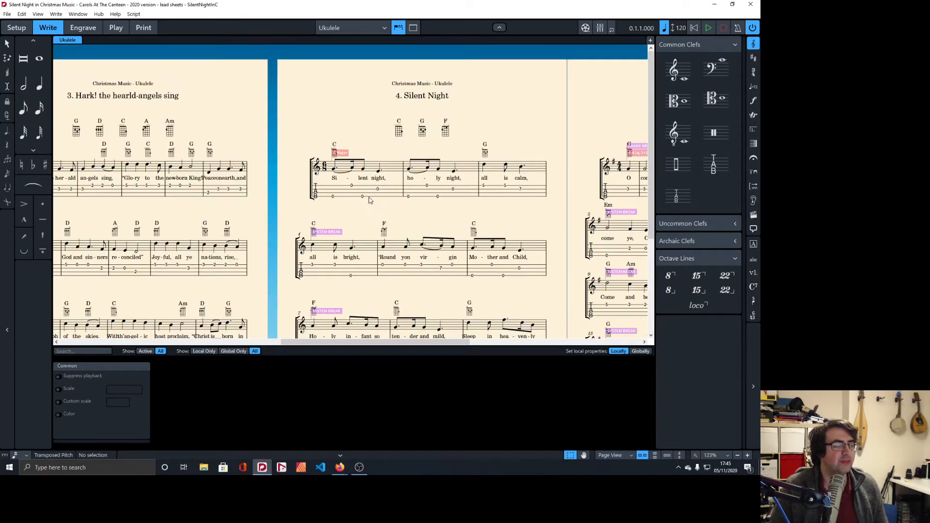
left_click(332, 158)
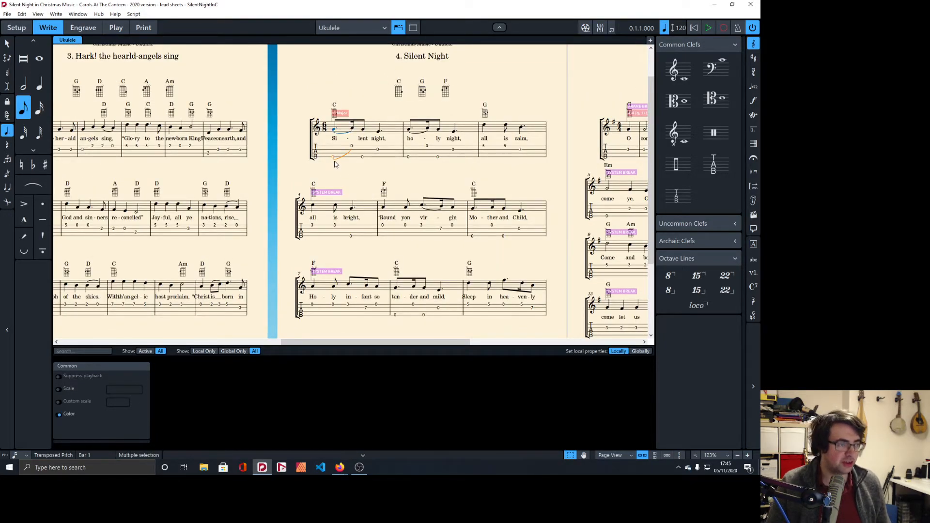
left_click(365, 157)
left_click(365, 160)
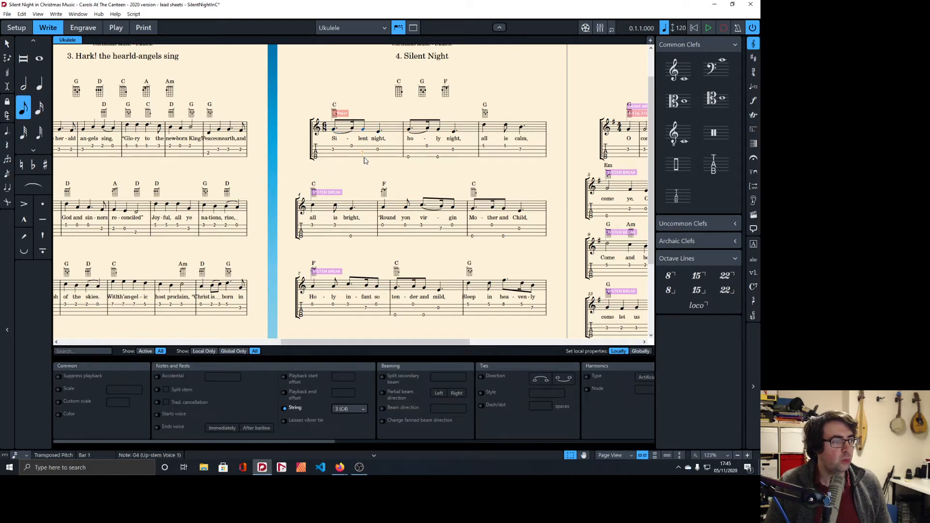
left_click(409, 158)
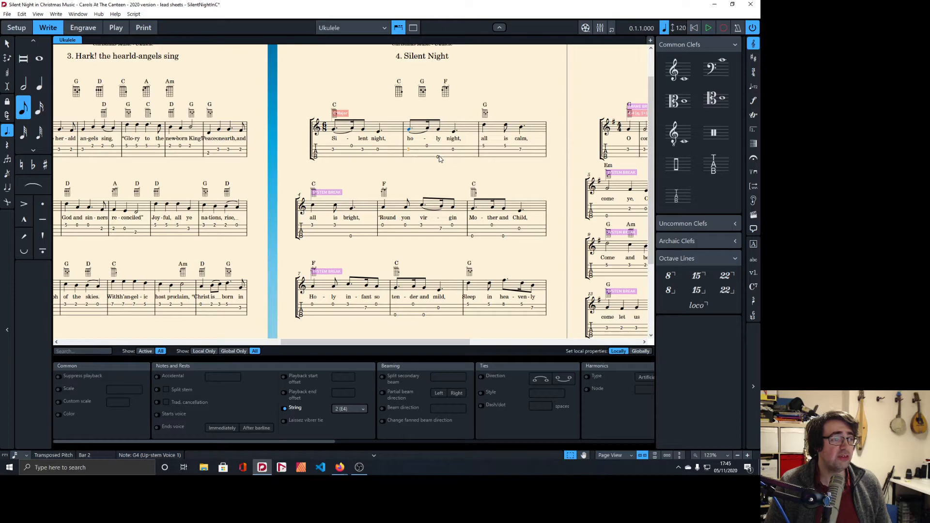
left_click(439, 158)
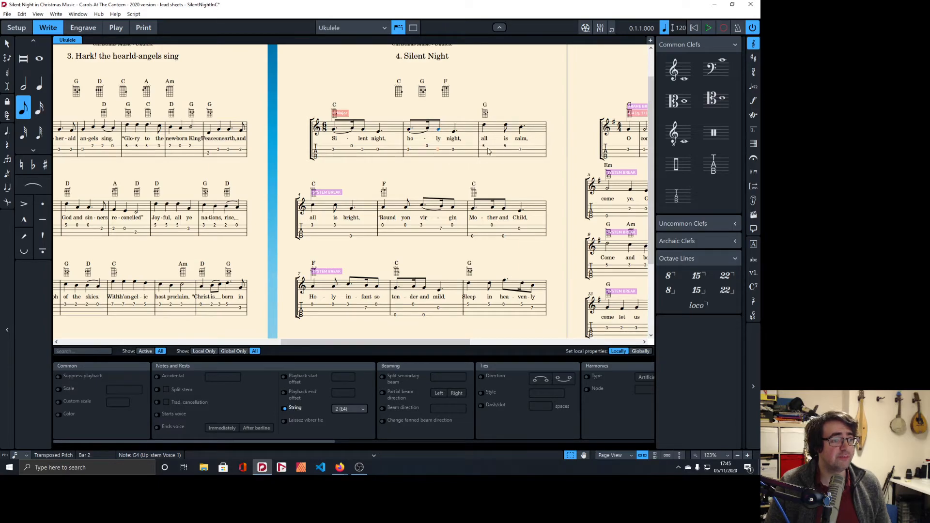
scroll(487, 152, "down", 1)
left_click(352, 199)
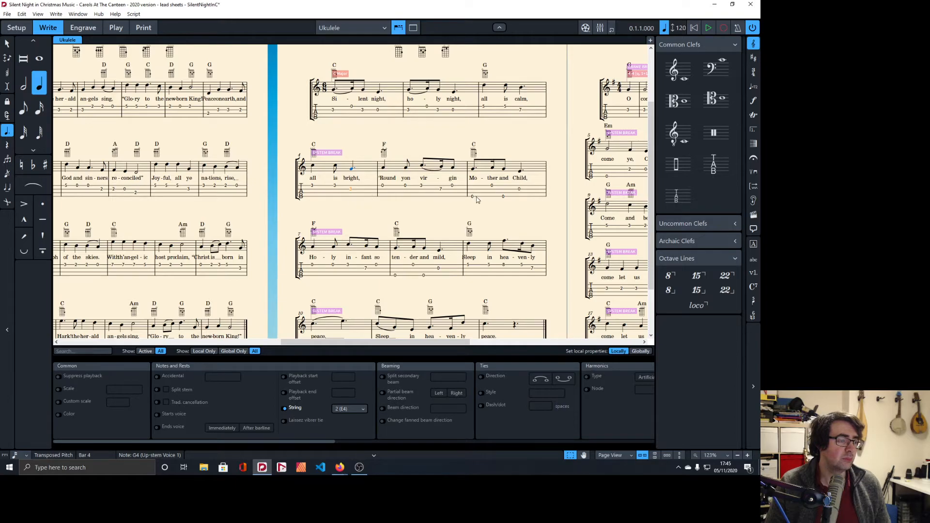
Lower the last note of bar 11 and the first note of bar 12 by an octave, undoing the accidental rhythmic shift
scroll(477, 199, "down", 2)
left_click(463, 258)
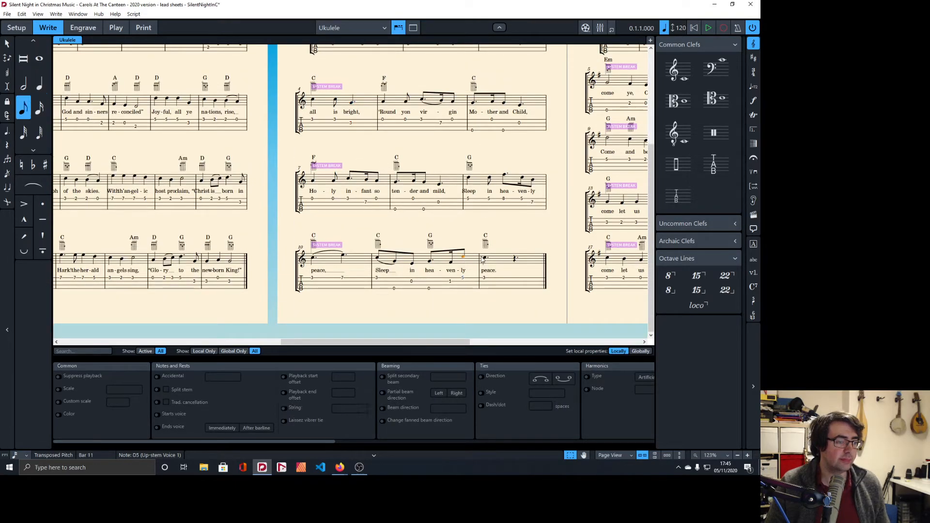
left_click(485, 260, "shift")
key("ctrl+alt+Down")
key("alt+Left")
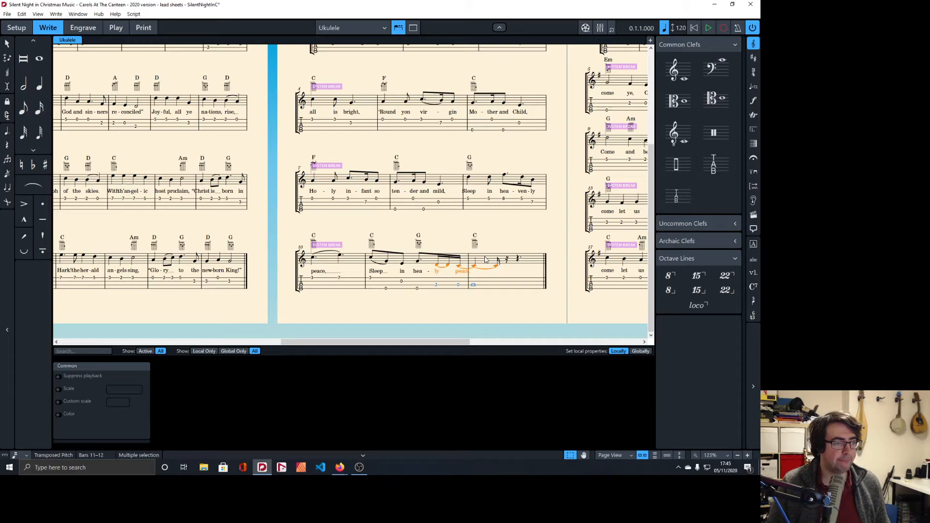
key("ctrl+z")
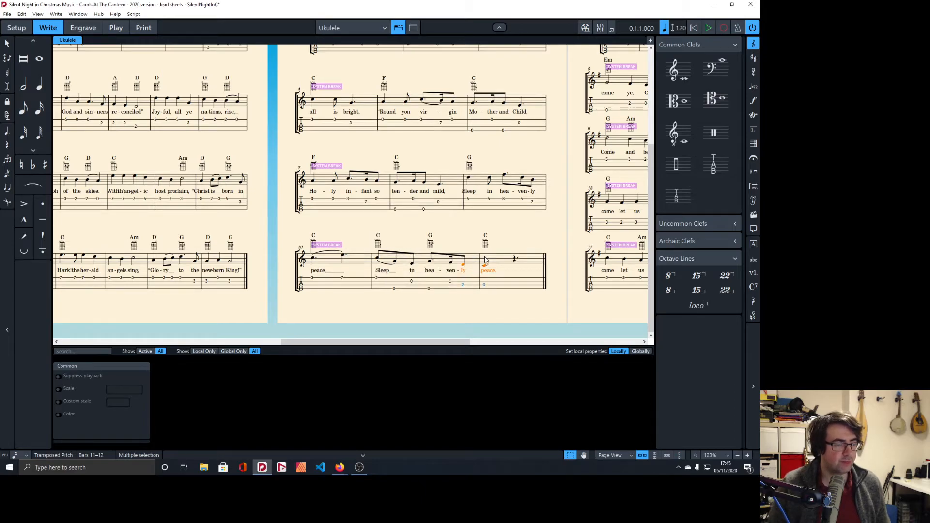
Move the two open fourth-string G4 notes in bar 11 to the second string (E4)
left_click(428, 289)
key("alt+Up")
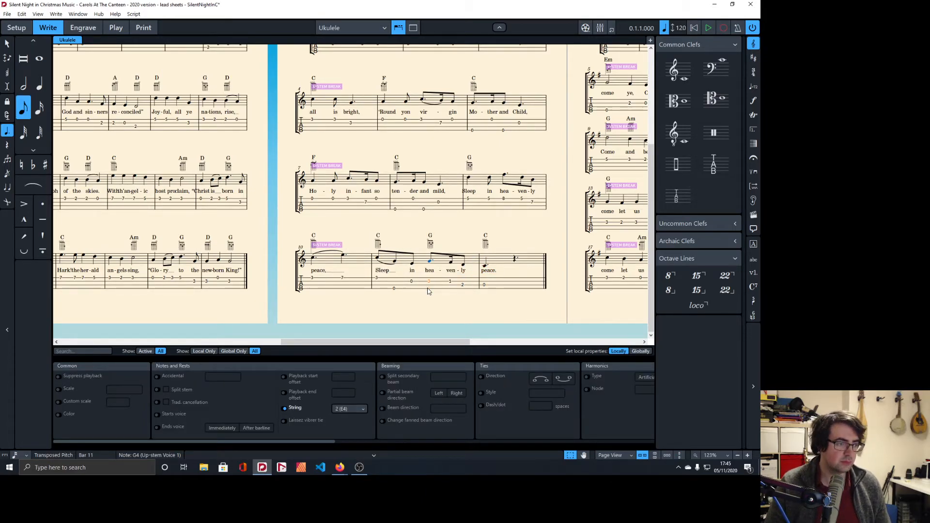
left_click(395, 290)
key("alt+Up")
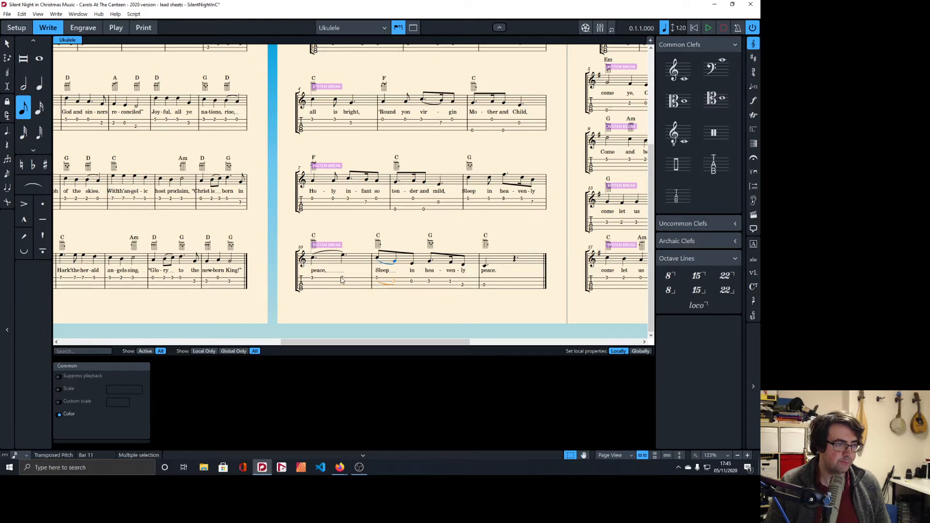
Move the B4 in bar 5 to the first string (A4) and the open G4 notes in bar 6 to the second string (E4)
scroll(466, 220, "up", 3)
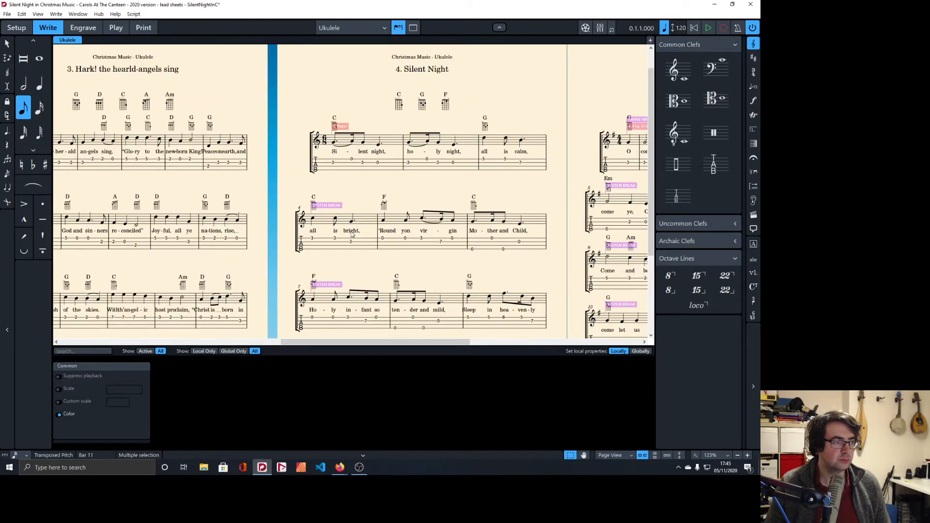
left_click(313, 241)
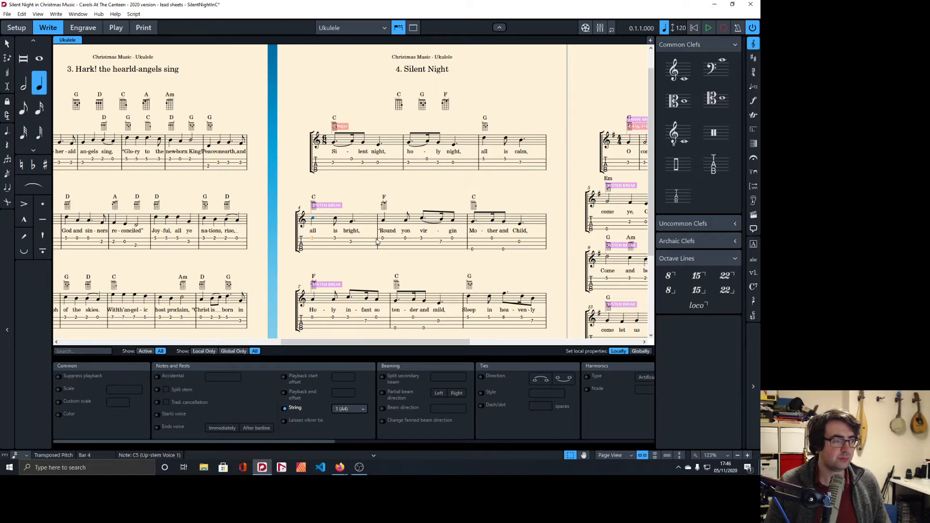
left_click(442, 242)
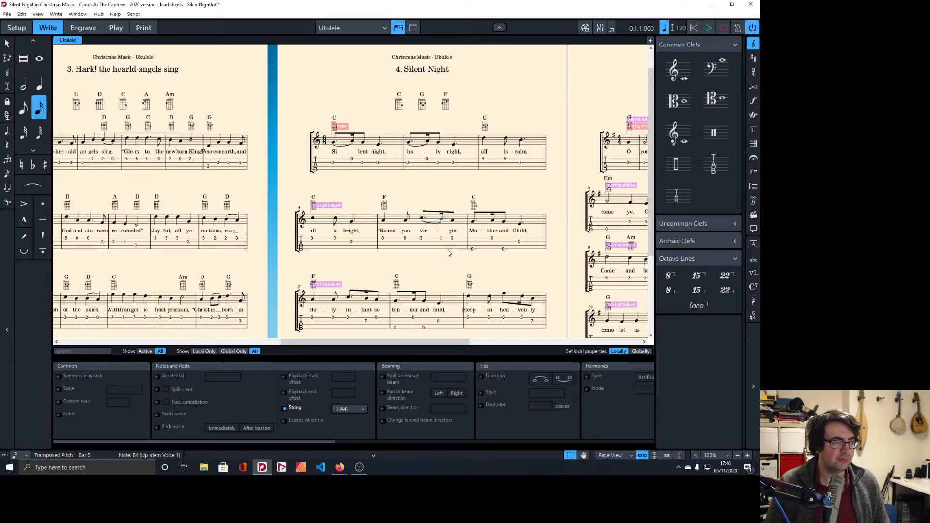
key("Right")
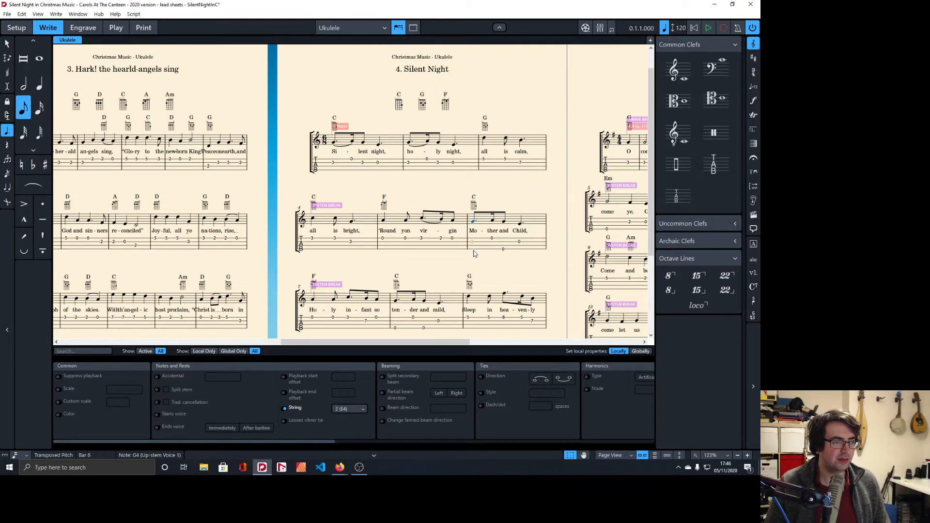
scroll(522, 252, "down", 2)
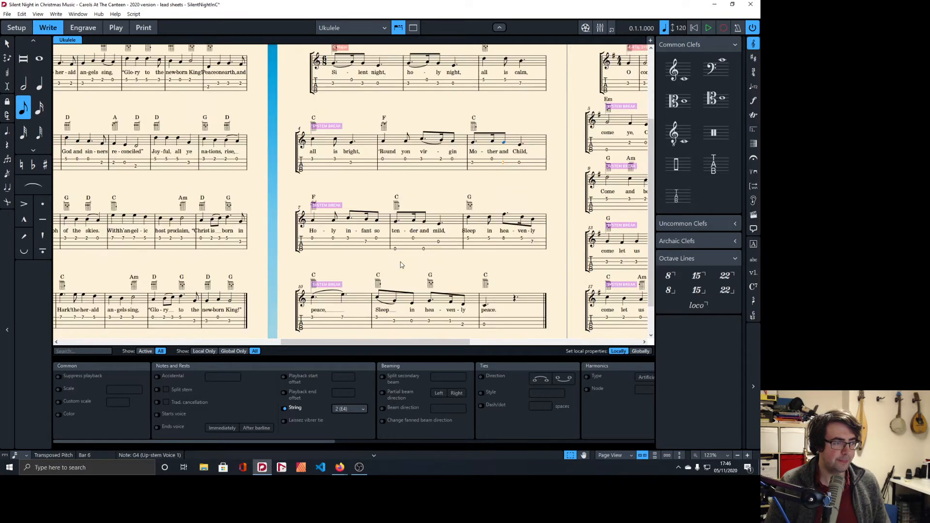
Move the B4 in bar 7 to the first string (A4) and the open G4 notes in bar 8 to the second string (E4)
left_click(367, 245)
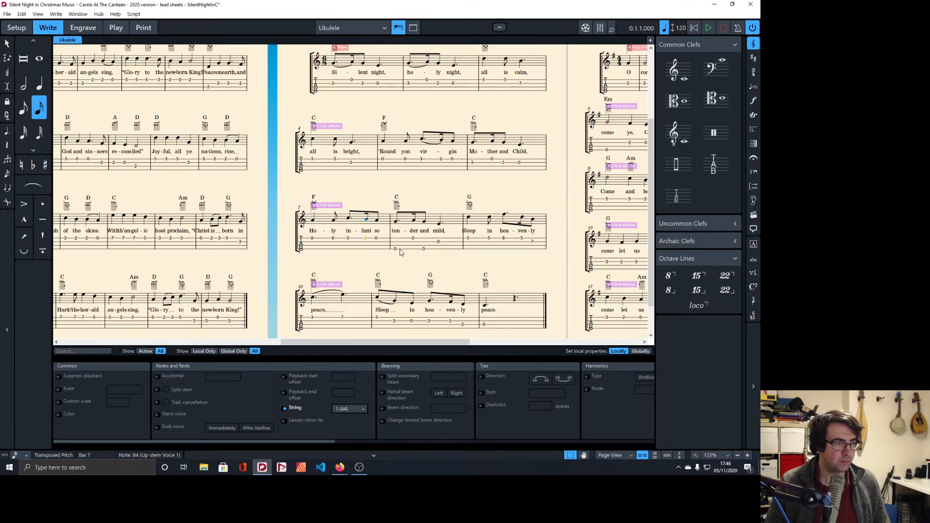
left_click(396, 249)
left_click(423, 250)
key("n")
key("n")
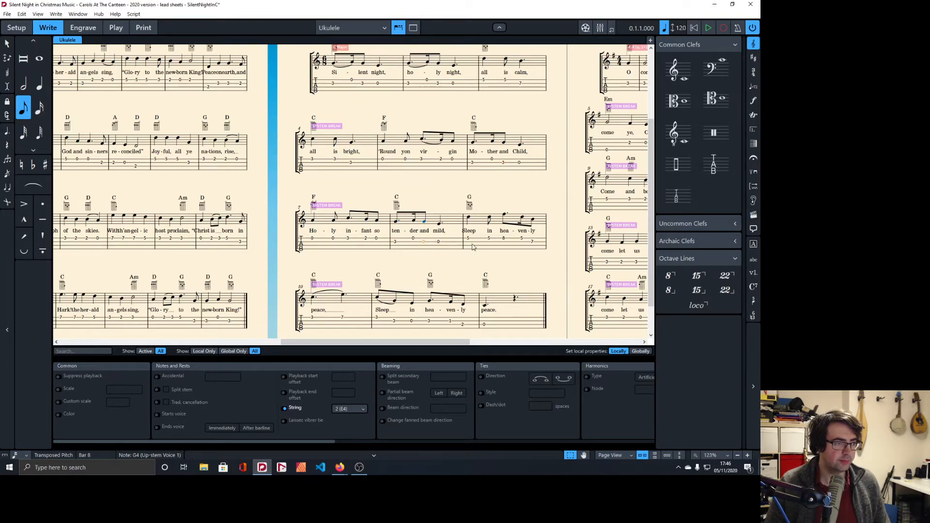
scroll(477, 240, "down", 1)
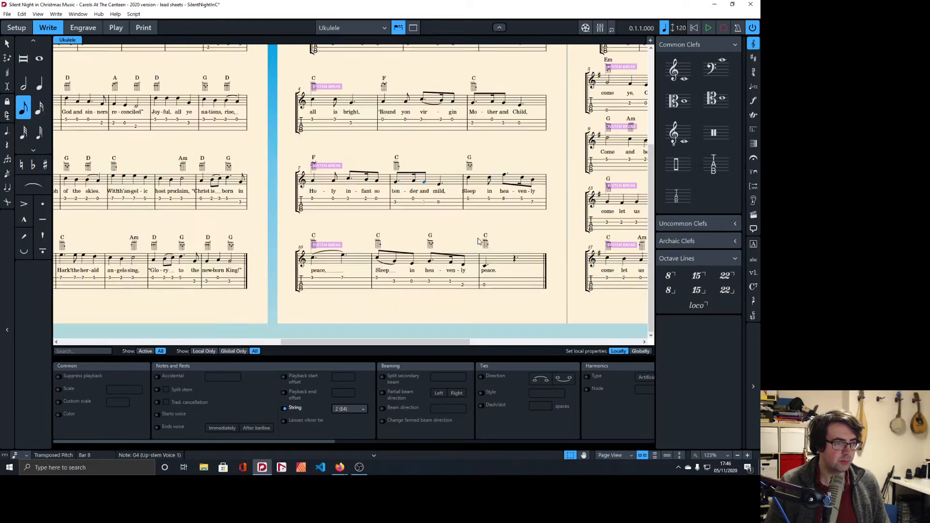
Move the C5 in bar 10 to the second string (E4) and review the whole Silent Night tablature
left_click(313, 278)
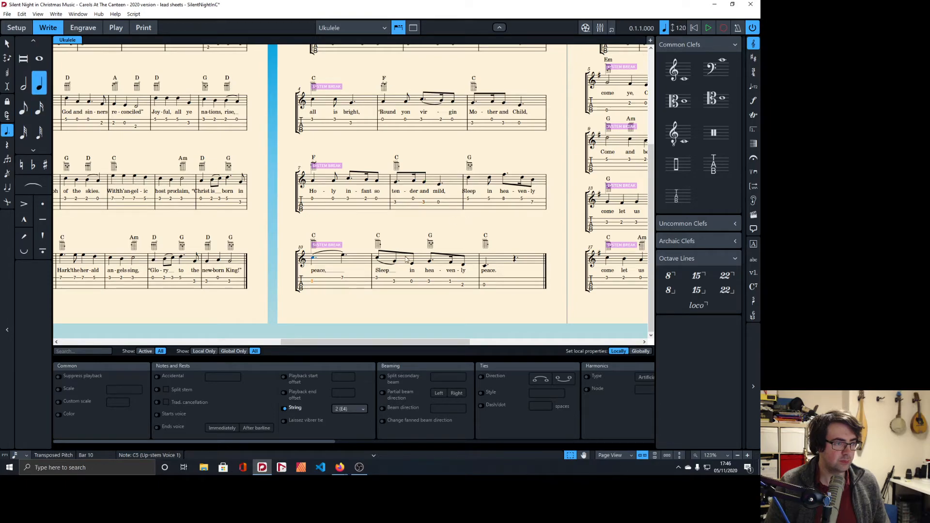
scroll(439, 276, "up", 3)
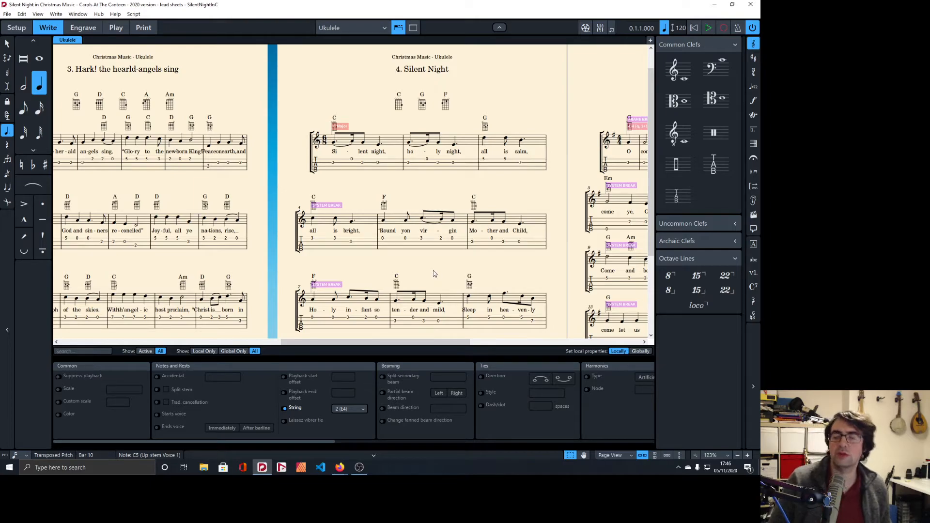
scroll(434, 275, "down", 1)
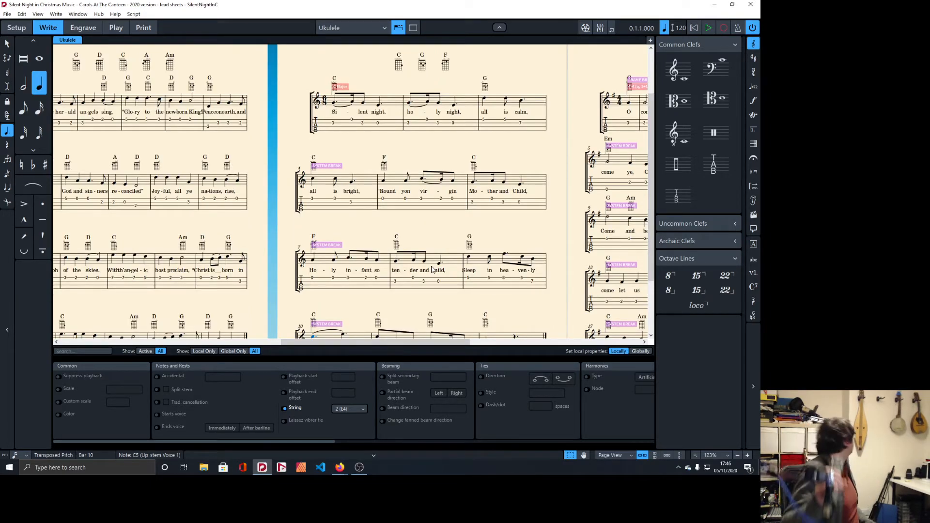
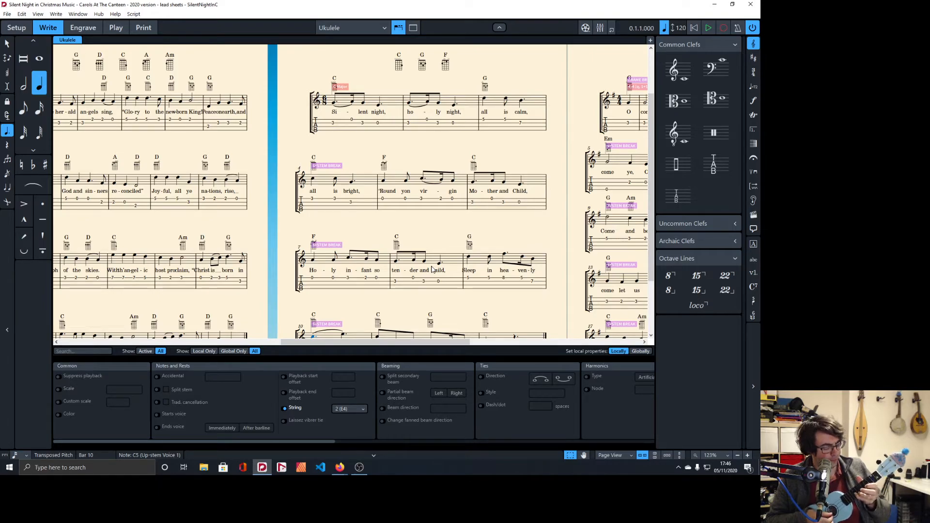
scroll(432, 270, "down", 2)
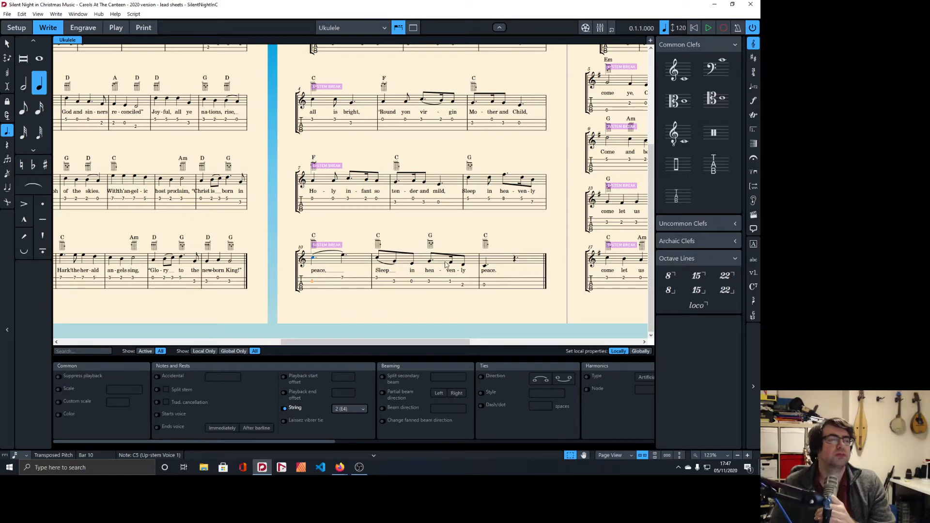
scroll(340, 196, "up", 3)
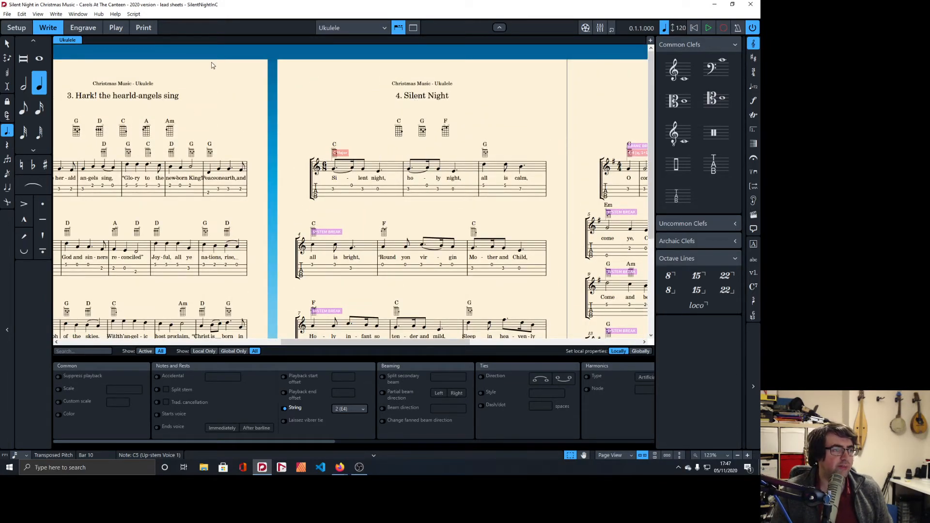
Rename the Silent Night flow as "Silent Night (in C major)"
left_click(16, 28)
left_click(423, 414)
double_click(413, 408)
type("(ul")
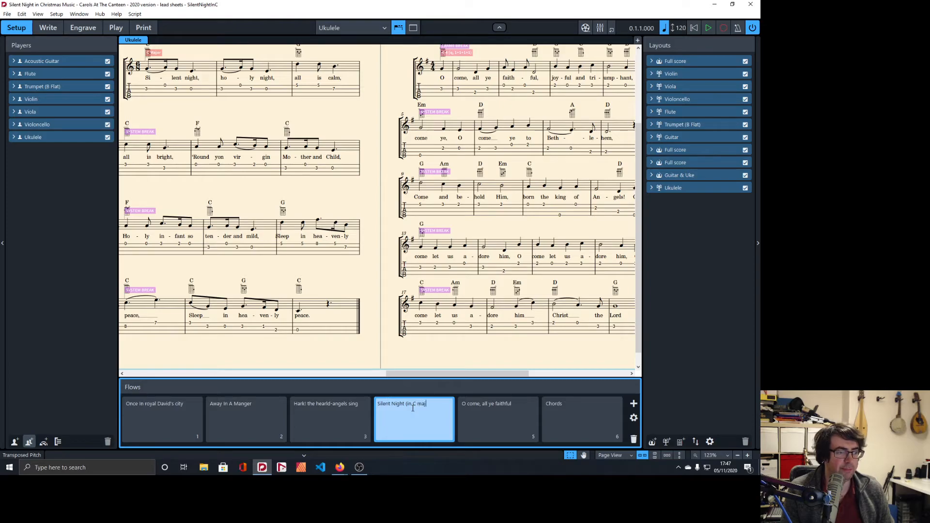
key("Return")
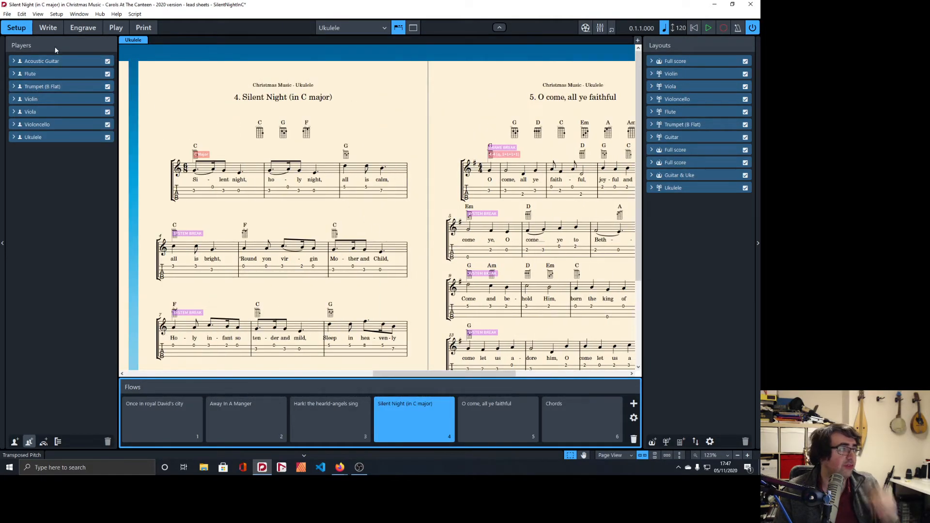
Review the O come, all ye faithful page, and inspect the page frames in Engrave mode
left_click(47, 29)
left_click_drag(345, 270, 388, 229)
scroll(388, 229, "right", 2)
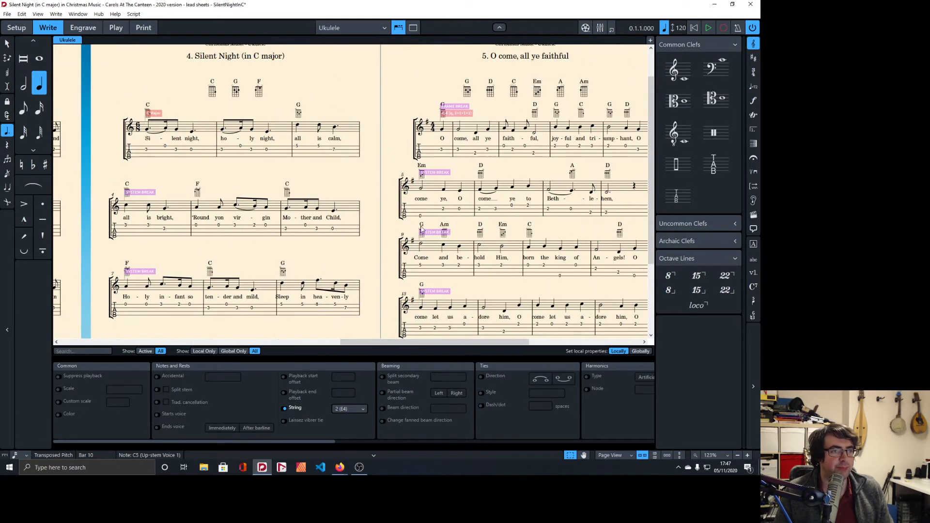
scroll(409, 139, "right", 3)
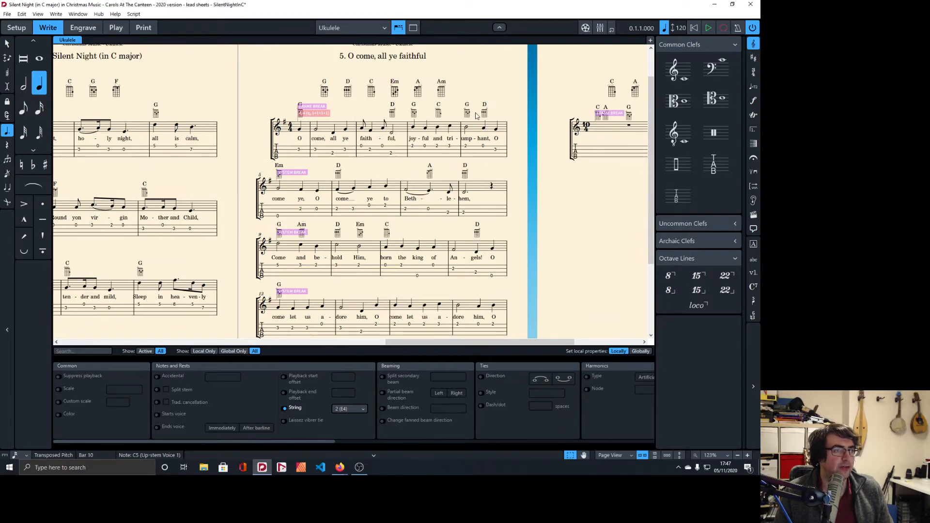
scroll(397, 151, "up", 1)
scroll(347, 208, "down", 3)
scroll(346, 209, "up", 3)
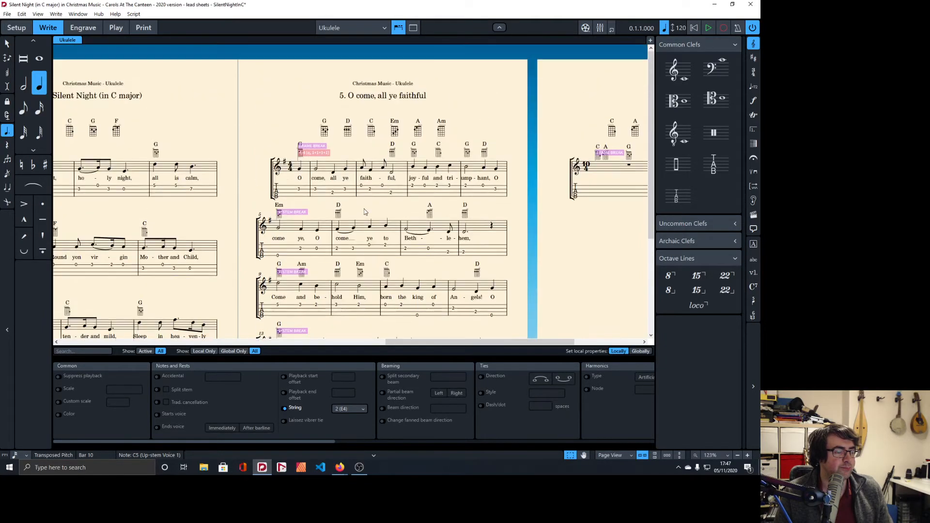
key("ctrl+3")
scroll(420, 119, "up", 2)
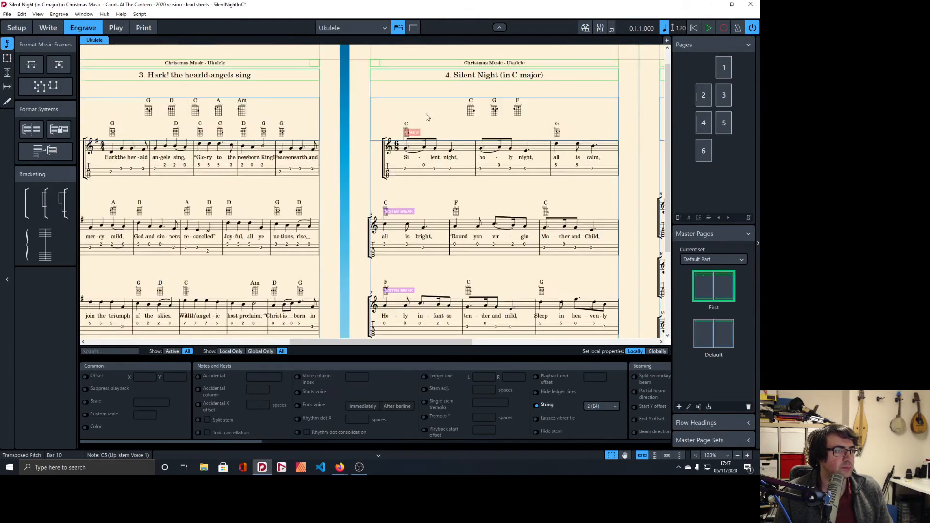
key("Escape")
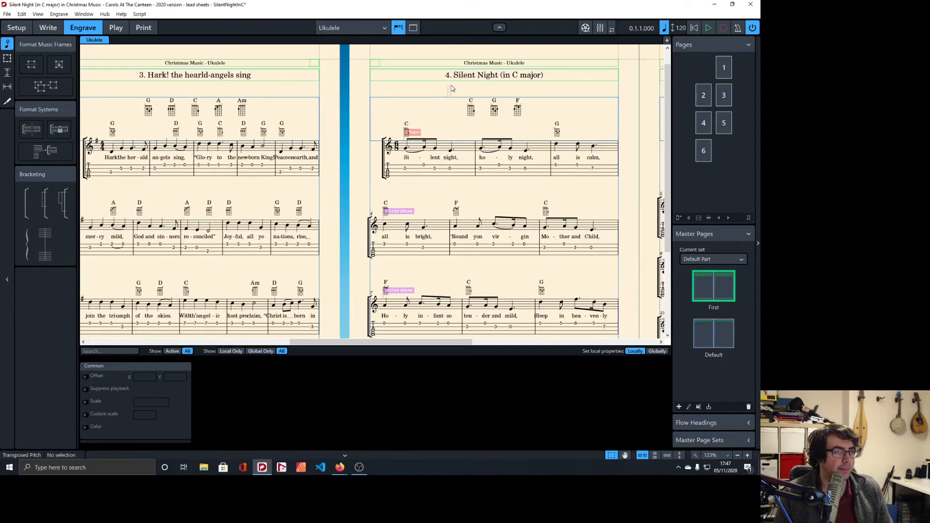
left_click(7, 58)
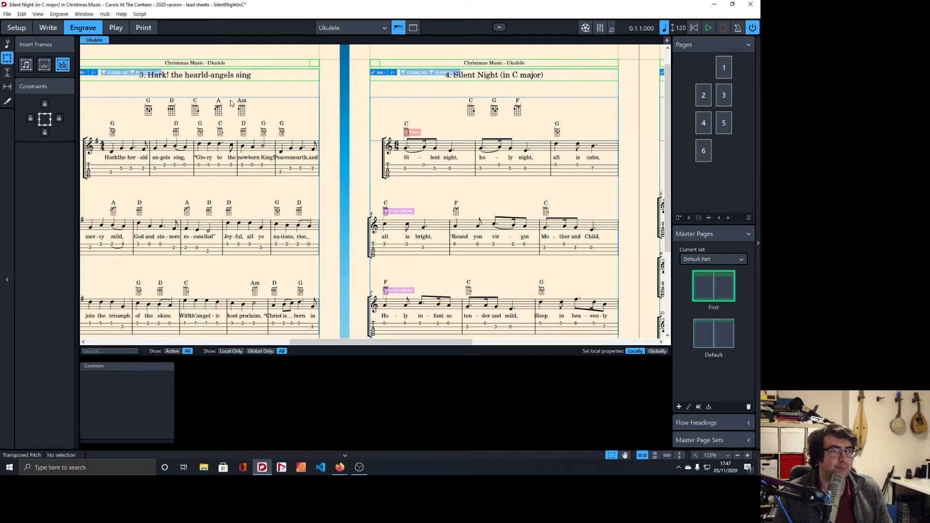
scroll(460, 115, "right", 5)
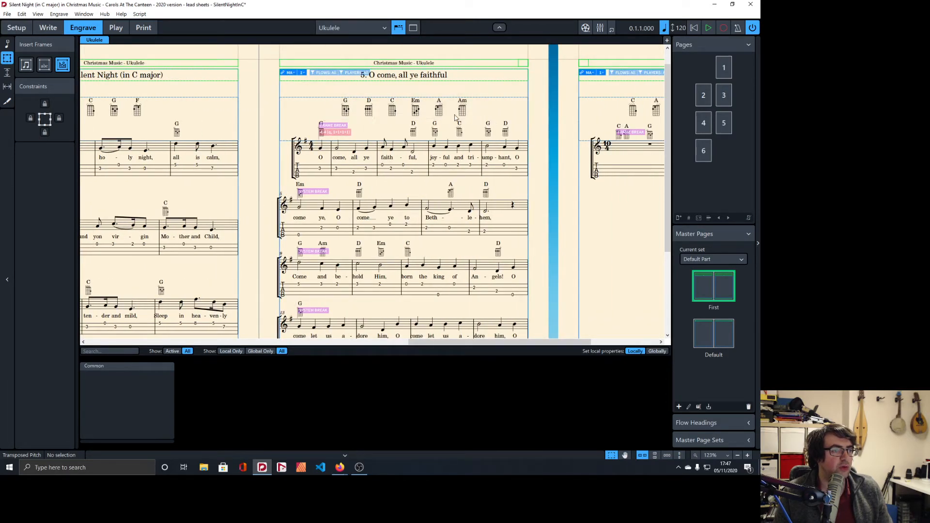
Change the E chord symbol in bar 2 of the Chords flow to F
left_click(48, 28)
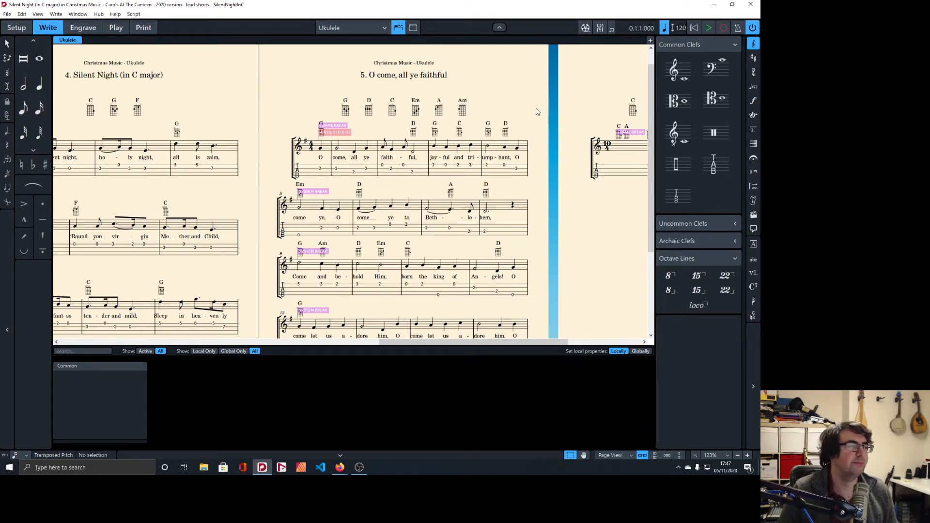
scroll(599, 160, "up", 1)
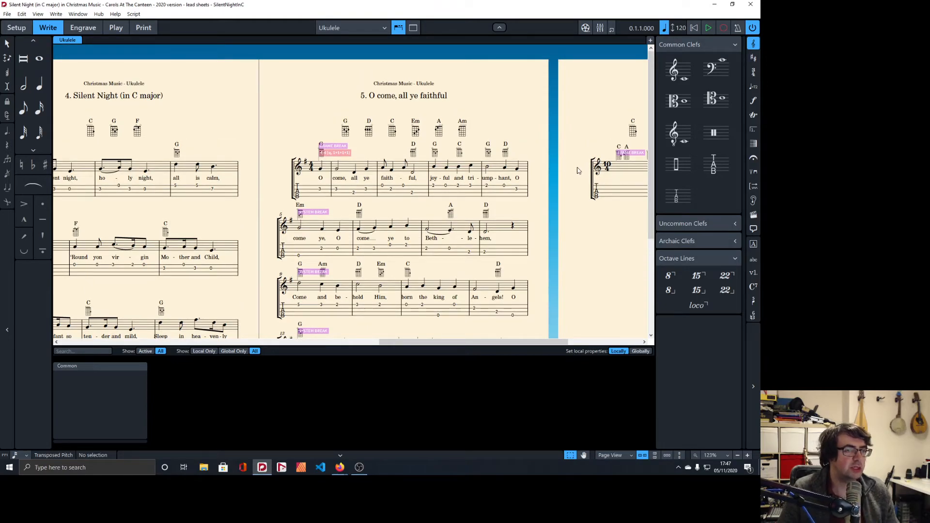
scroll(583, 170, "right", 3)
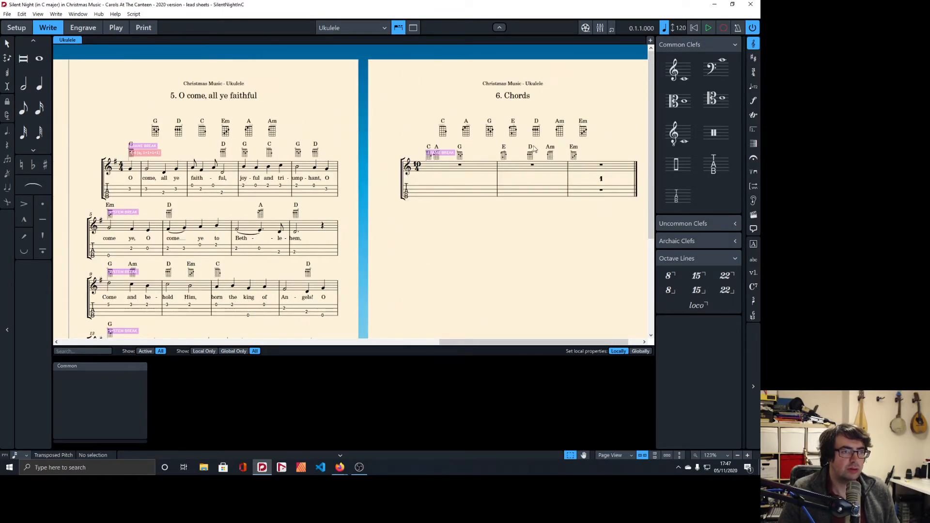
double_click(504, 148)
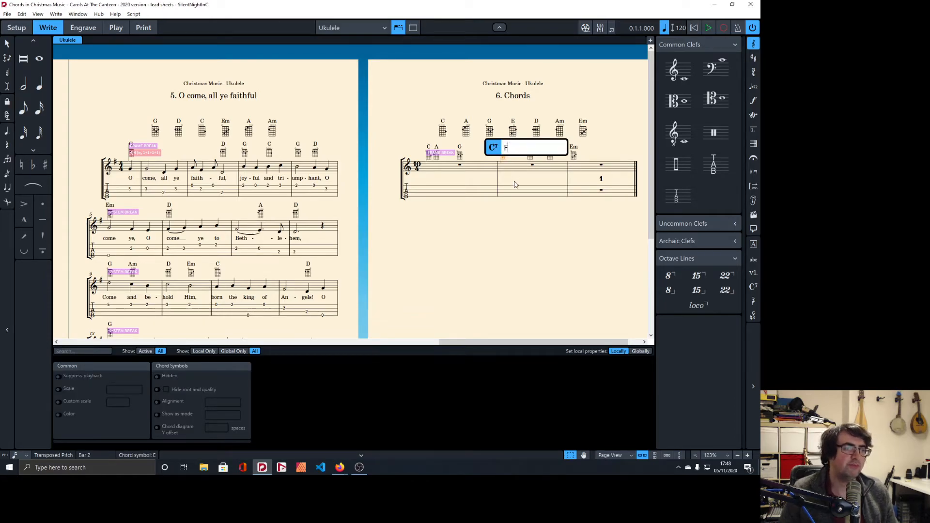
key("Return")
left_click(524, 208)
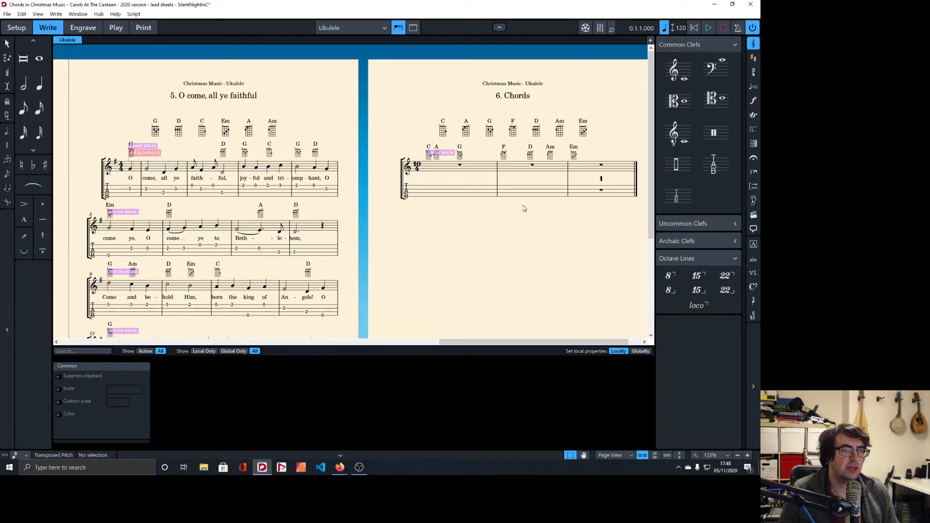
Snip the row of chord diagrams from C to Em under the Chords heading to the clipboard
scroll(523, 208, "left", 10)
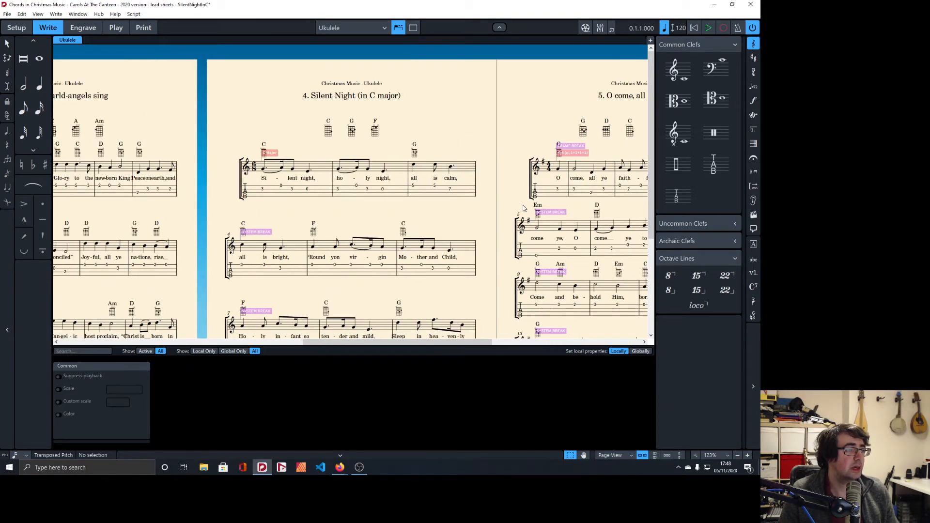
scroll(524, 208, "right", 10)
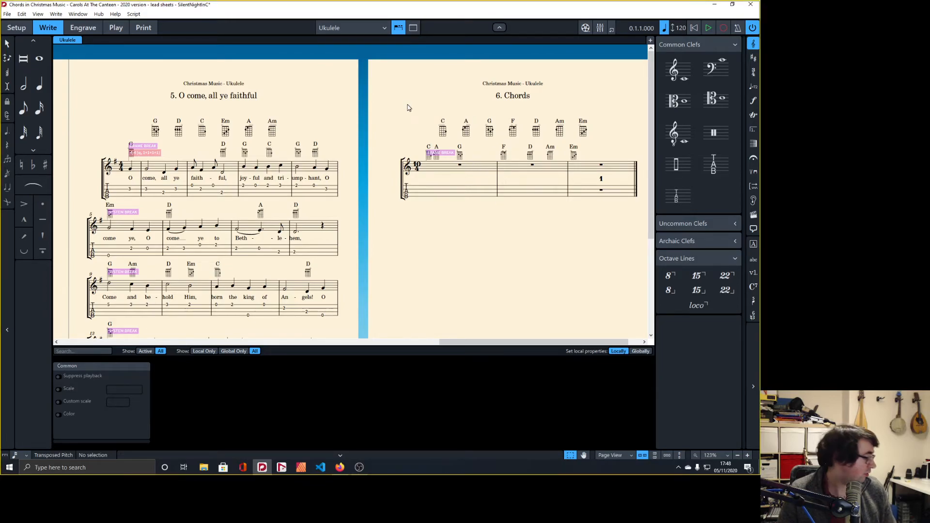
key("super+shift+s")
left_click_drag(431, 111, 486, 127)
mouse_move(605, 136)
left_mouse_down()
mouse_move(606, 146)
mouse_move(597, 140)
left_mouse_up()
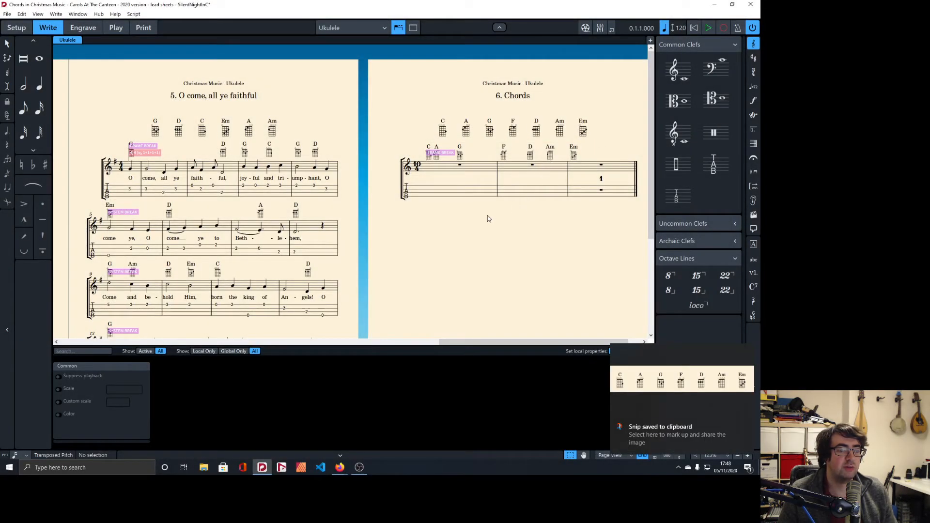
Insert one page before page 1 of the Ukulele layout, with the master page set to (None)
scroll(487, 219, "left", 5)
scroll(487, 219, "left", 10)
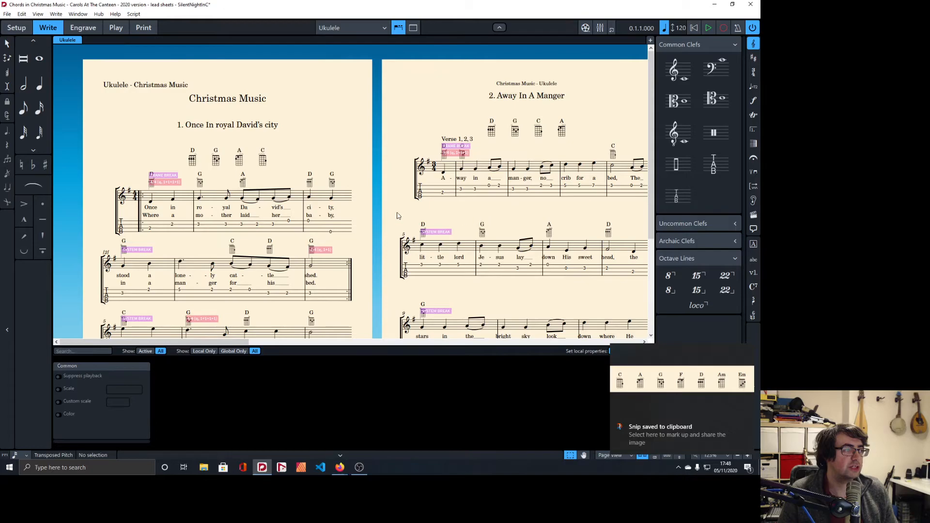
left_click(83, 27)
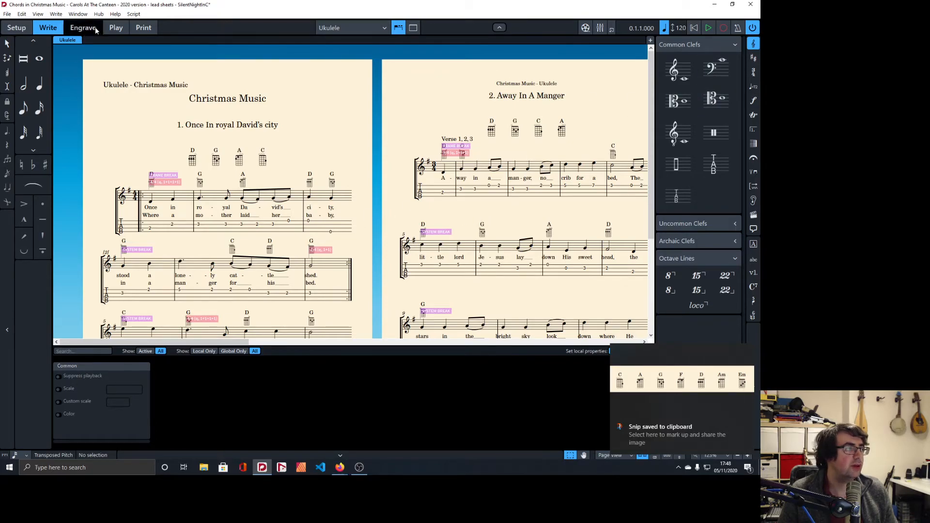
right_click(719, 77)
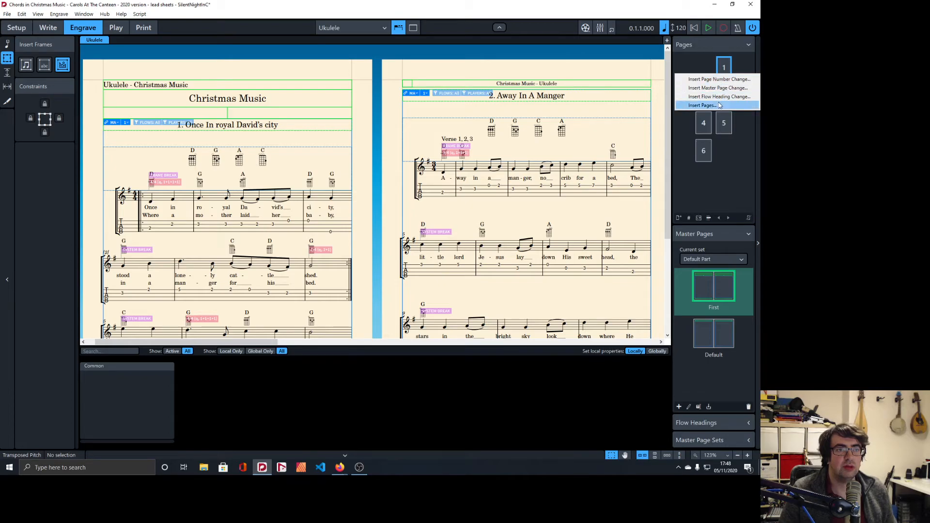
left_click(722, 105)
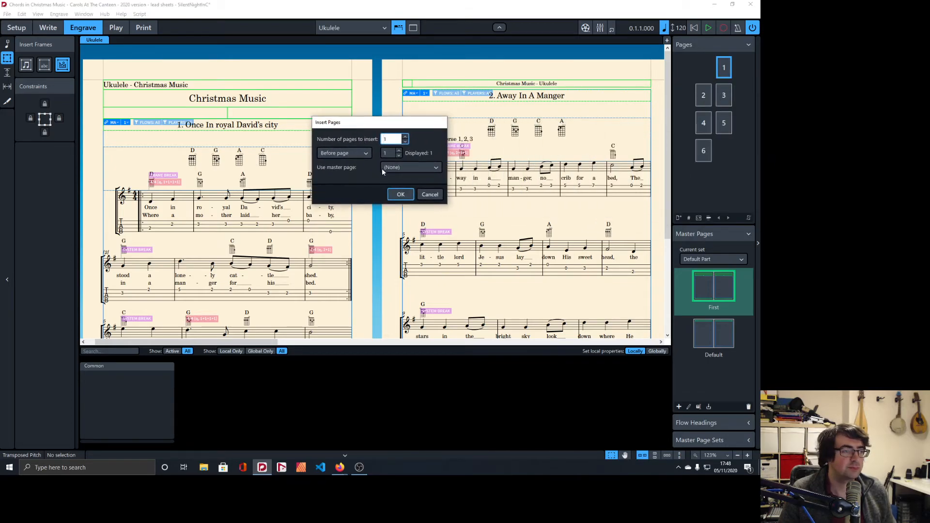
left_click(401, 195)
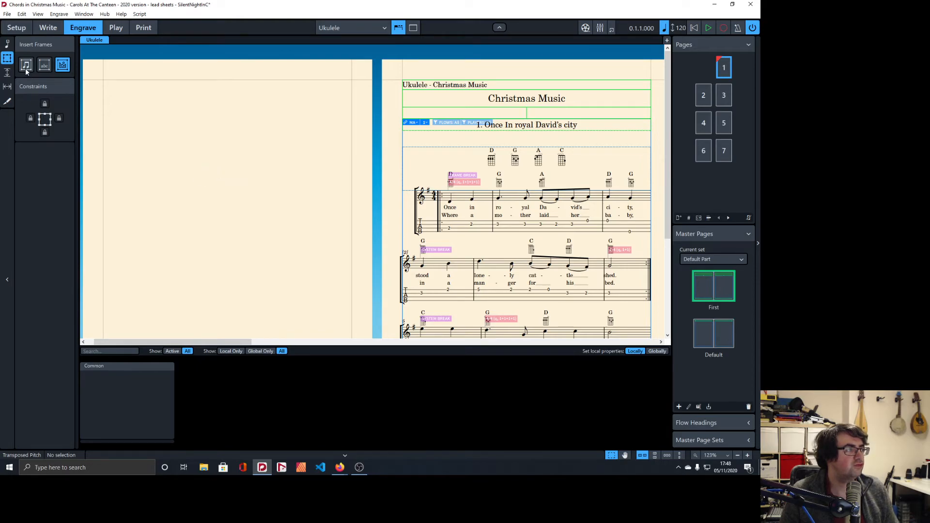
Draw a graphics frame on the new first page, inset about 28 mm left, 35 mm top, 56 mm right and 170 mm bottom
mouse_move(142, 127)
left_mouse_down()
mouse_move(159, 158)
mouse_move(275, 213)
left_mouse_up()
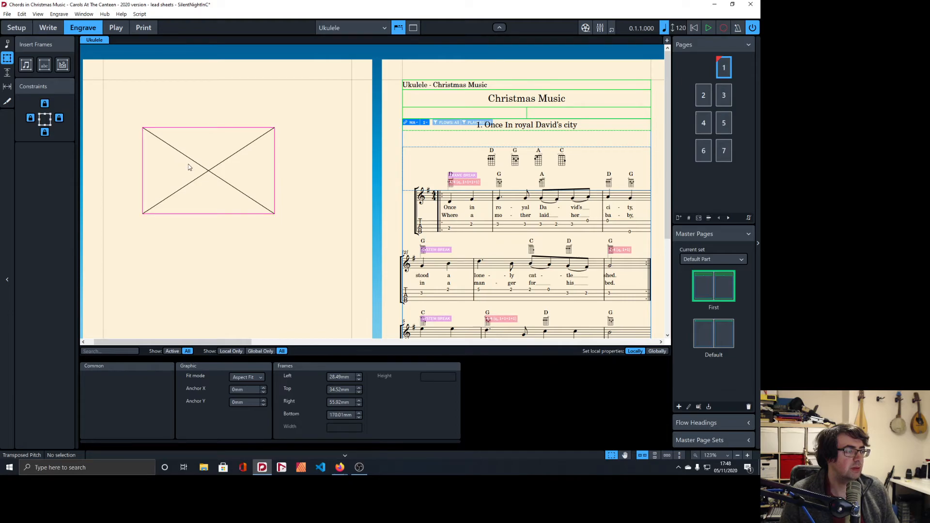
key("Escape")
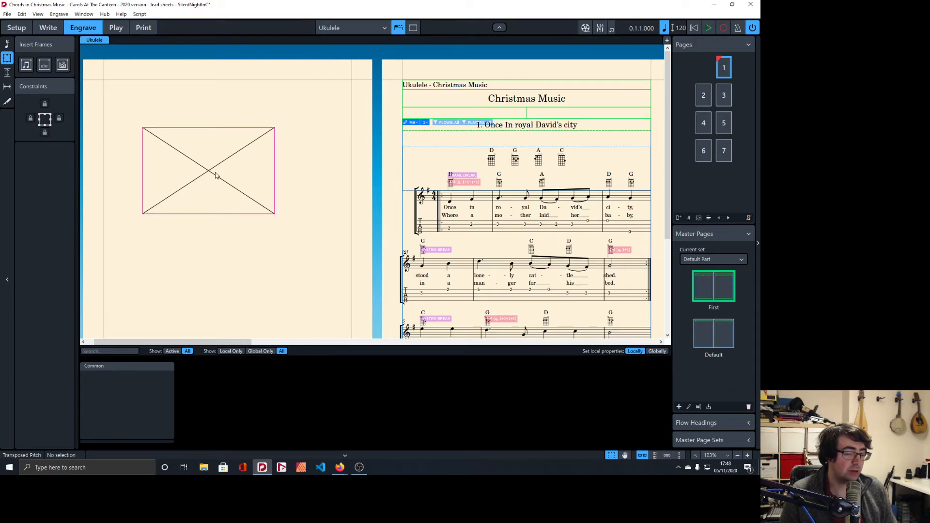
Try to paste the snipped row of chord diagrams from the clipboard history into the graphics frame on the first page
key("super")
key("super")
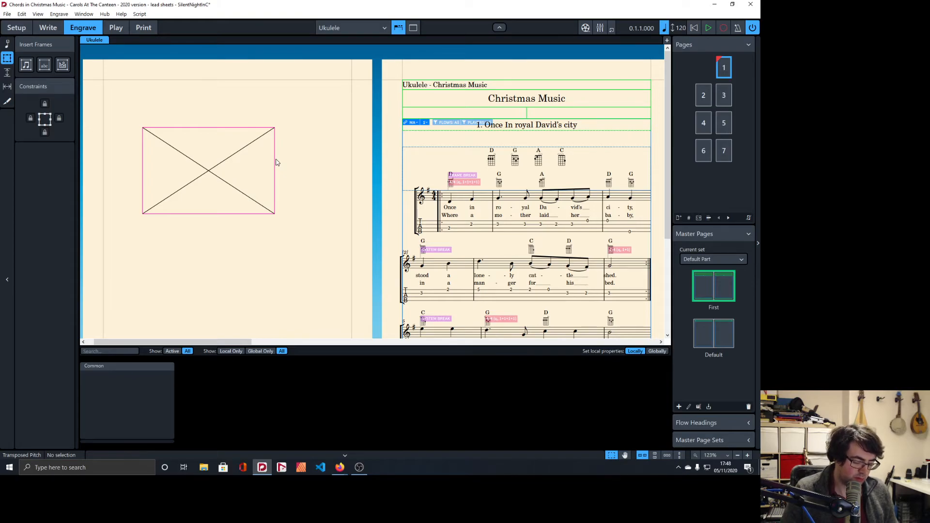
key("super+v")
left_click(680, 345)
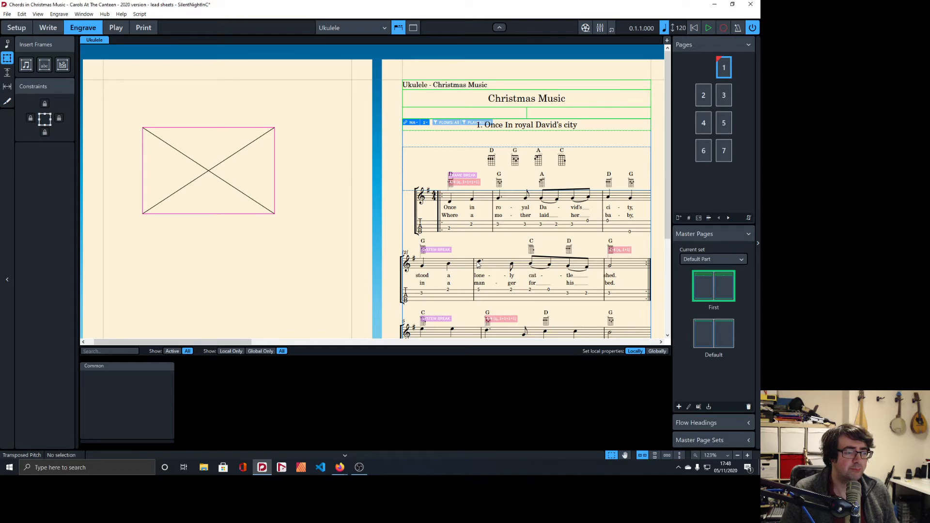
key("alt+Tab")
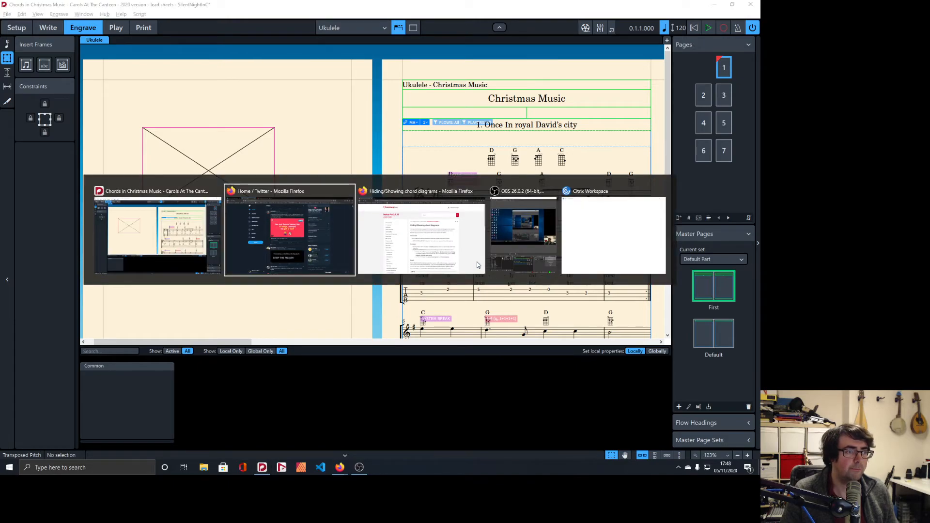
key("Escape")
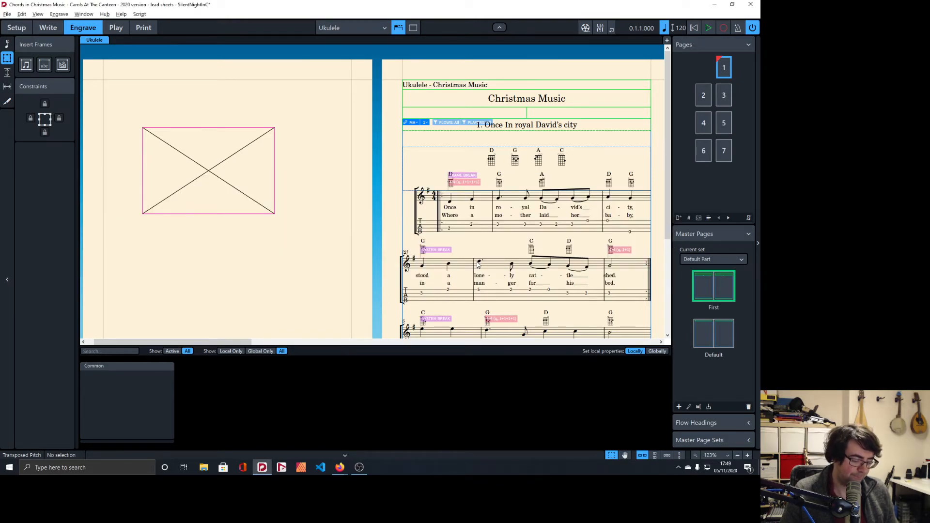
Check the options for the snipped chord row in the clipboard history and close the history
key("super+v")
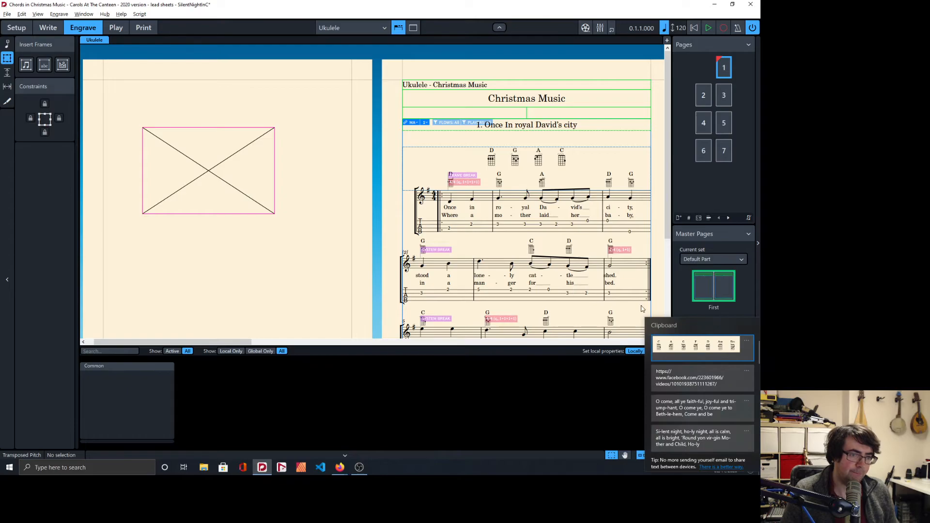
left_click(746, 340)
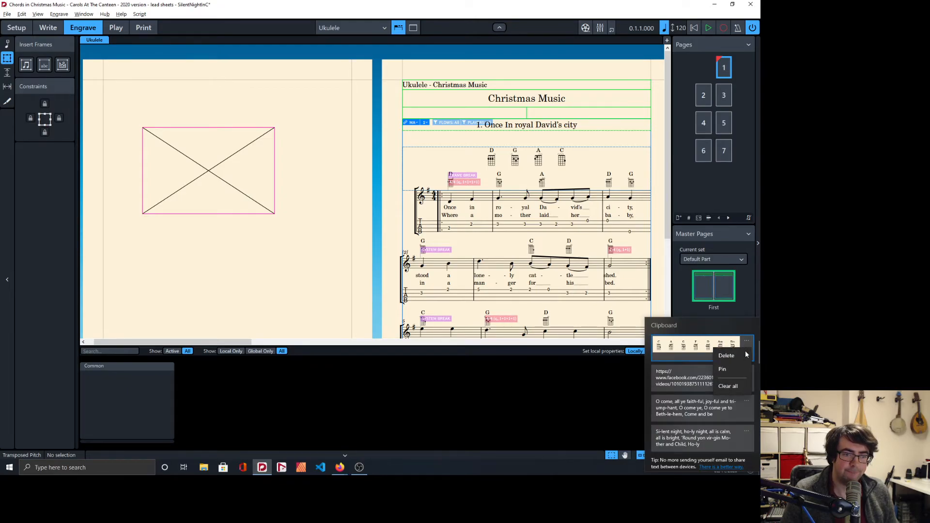
left_click(742, 387)
left_click(523, 402)
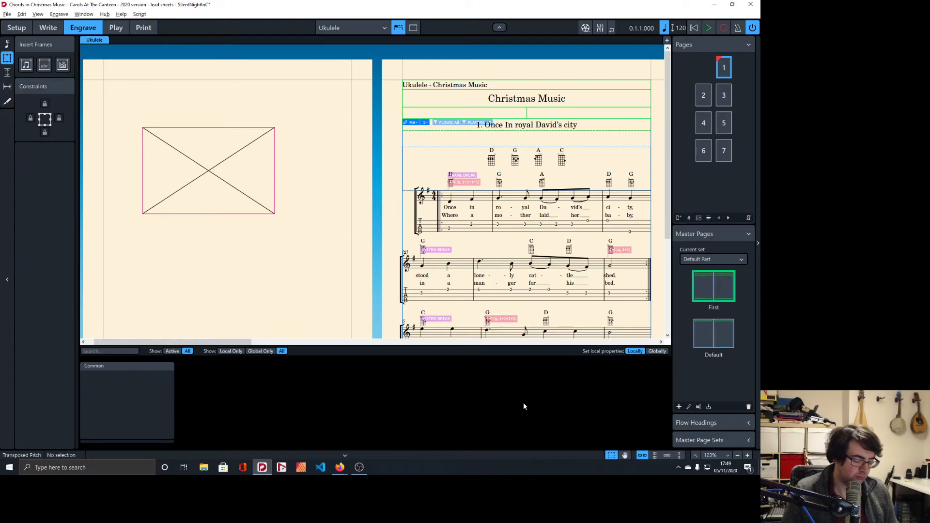
Open Paint, paste the snipped chord row to inspect its quality, and close Paint without saving
key("super")
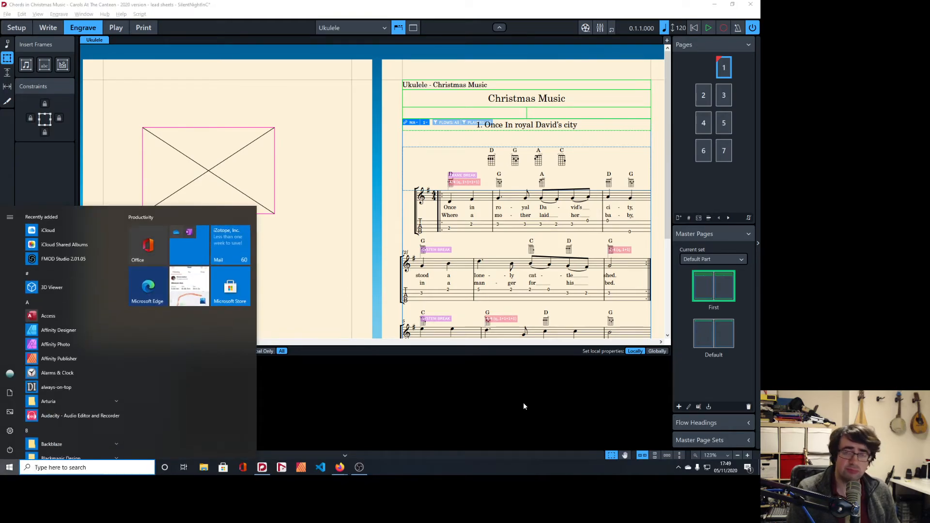
type("paint")
key("Return")
key("ctrl+v")
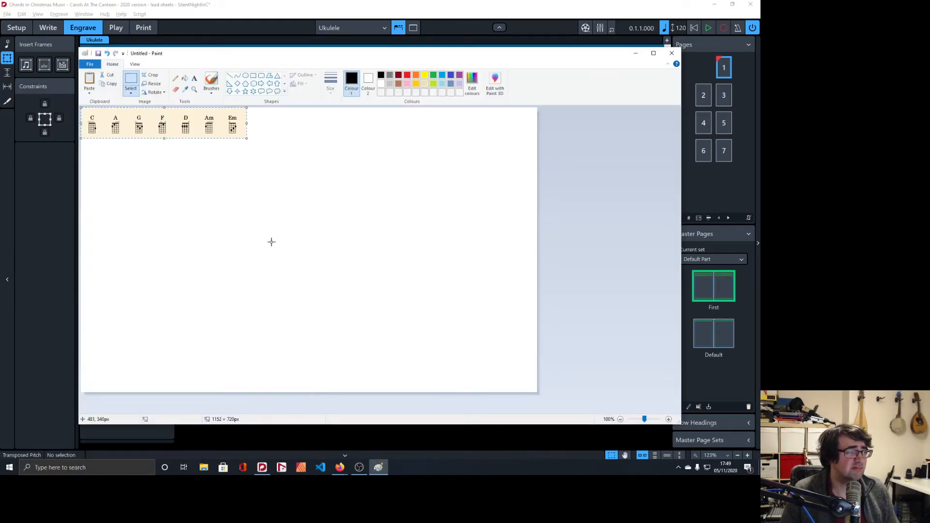
scroll(187, 176, "up", 2)
scroll(190, 177, "down", 1)
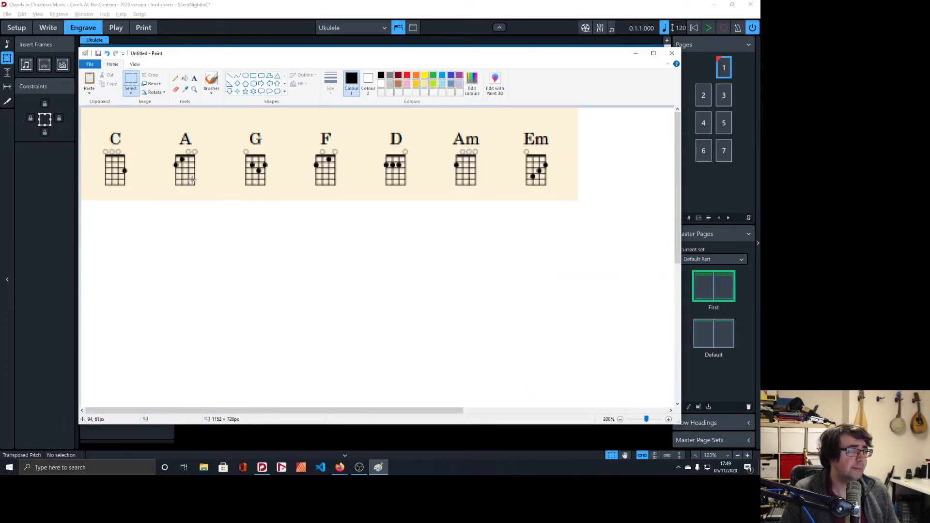
scroll(190, 179, "down", 2)
scroll(191, 179, "up", 1)
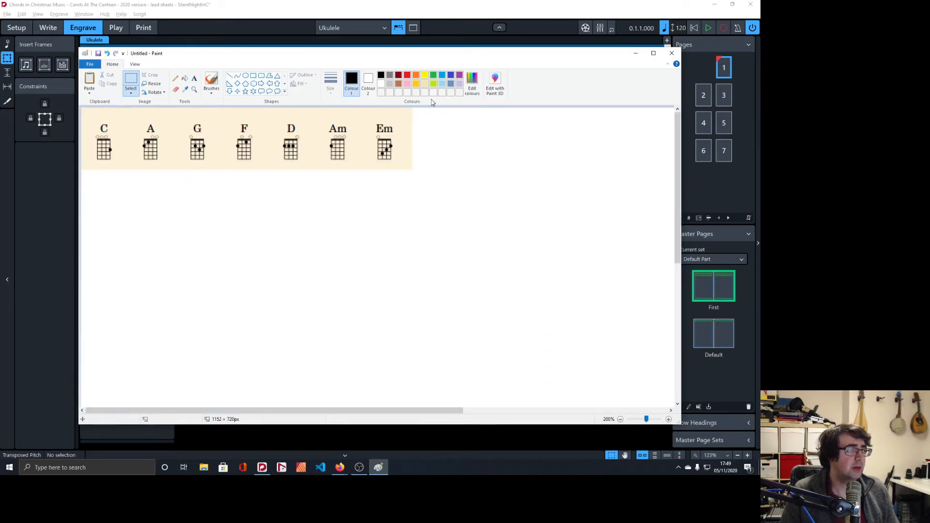
left_click(672, 54)
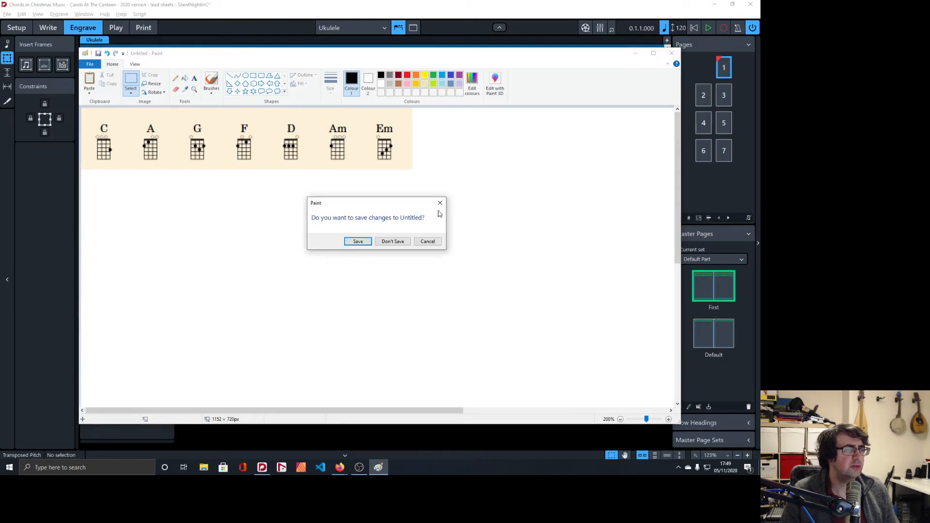
left_click(393, 241)
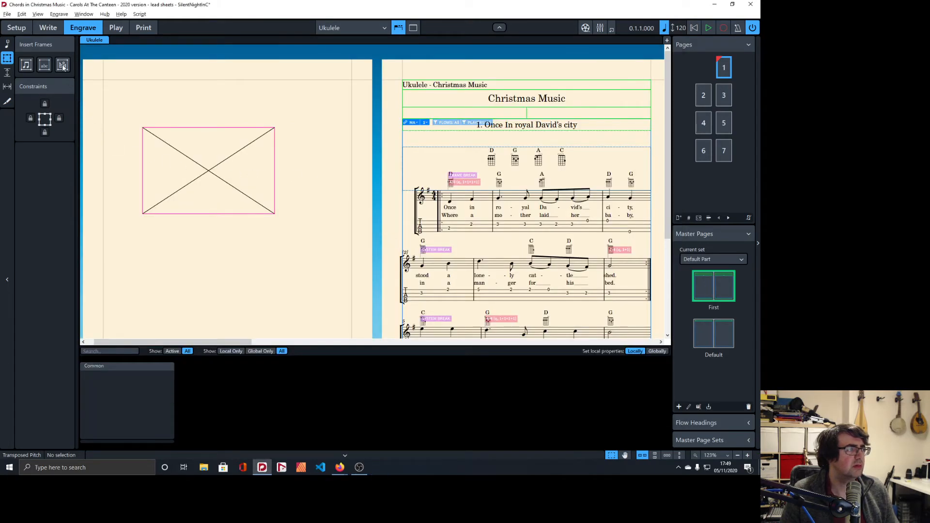
Open the Guitar layout and examine its front page with the title, carol list, arrangement notes and chord diagrams
left_click(344, 28)
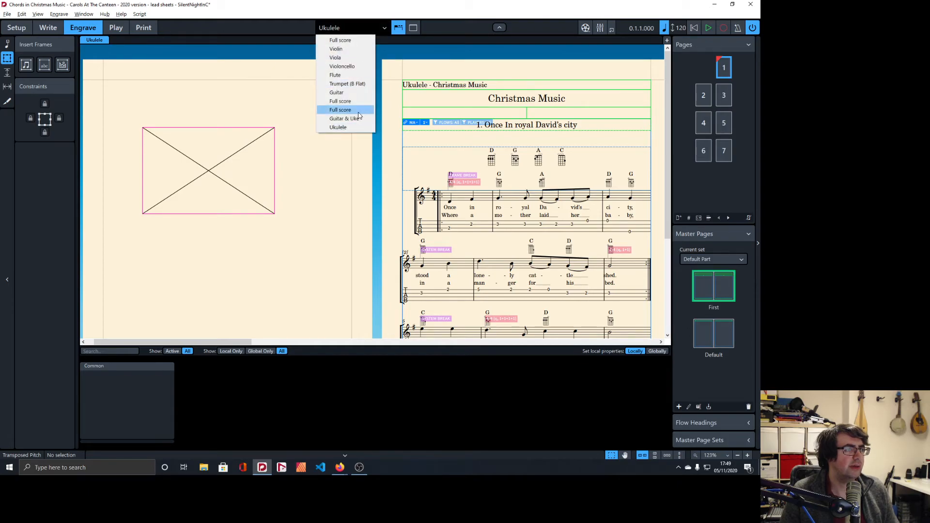
left_click(348, 93)
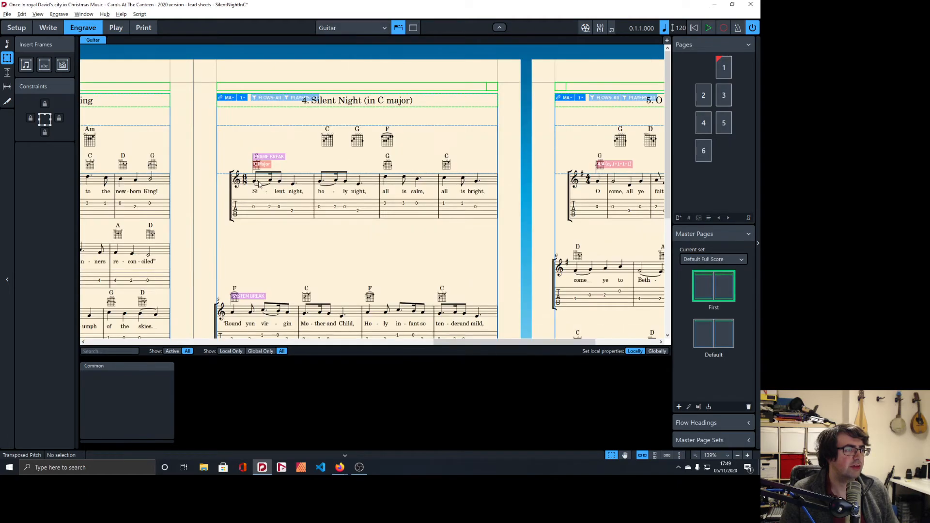
scroll(504, 265, "left", 18)
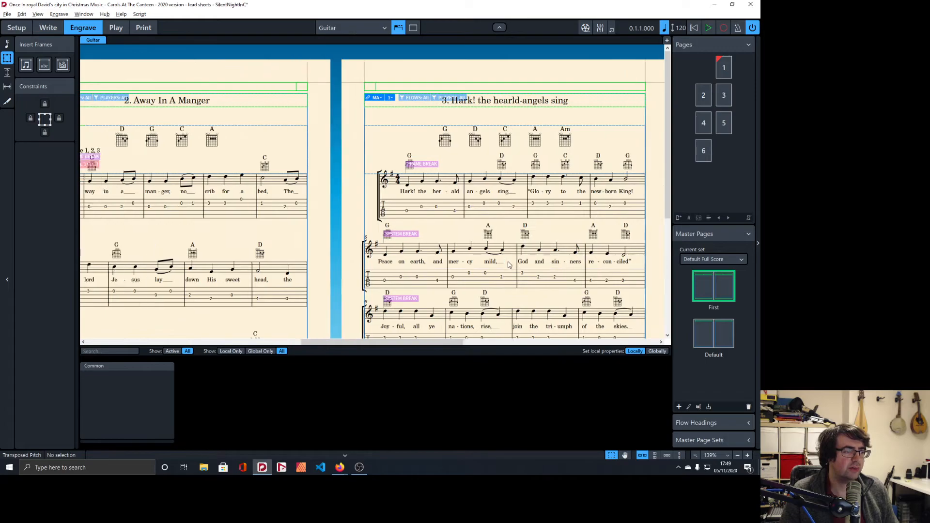
scroll(509, 262, "down", 2)
scroll(411, 269, "down", 8)
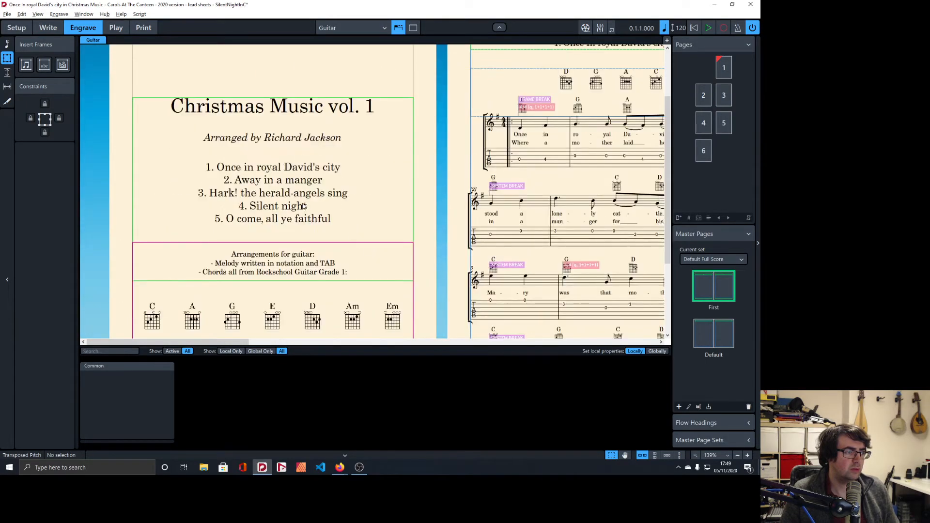
scroll(302, 161, "down", 1)
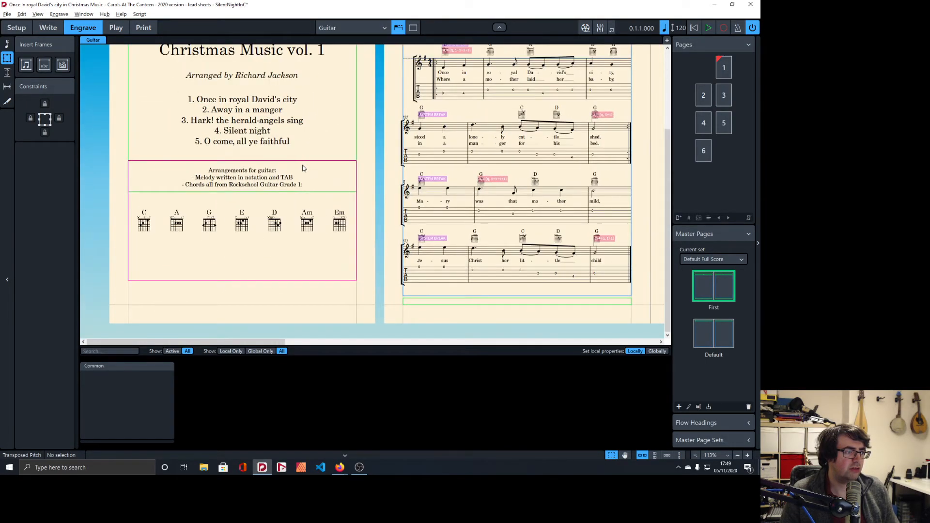
scroll(304, 168, "up", 3)
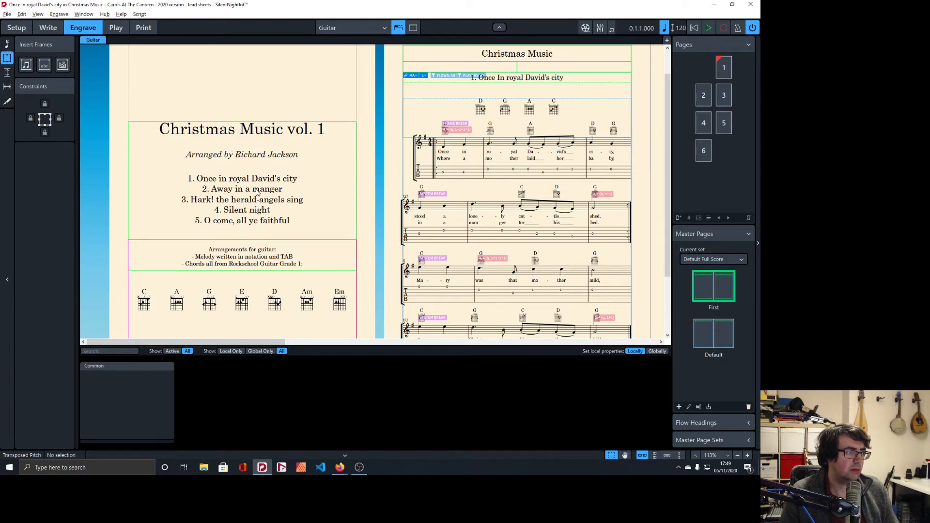
Try to copy the Guitar front page's title text frame to page 1 of the Ukulele layout with Copy Selected Frames to Selected Pages
left_click(266, 239)
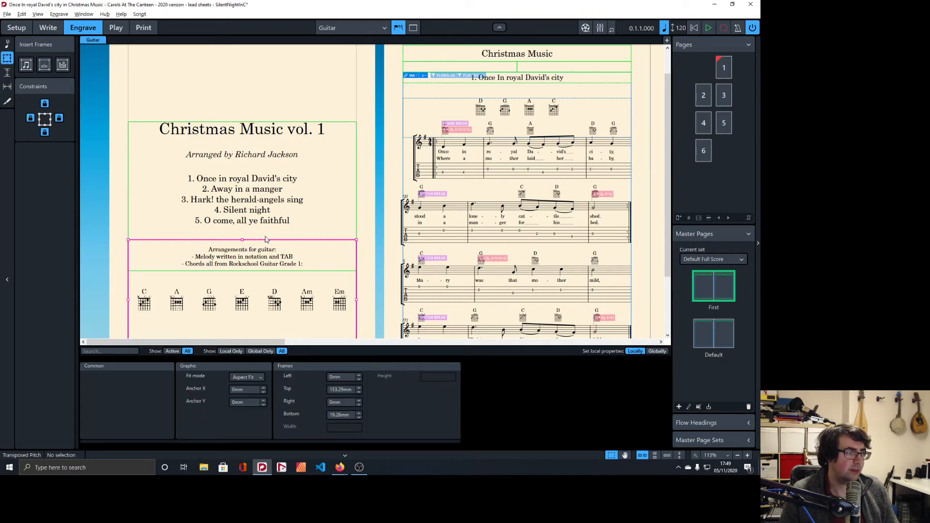
left_click(256, 123)
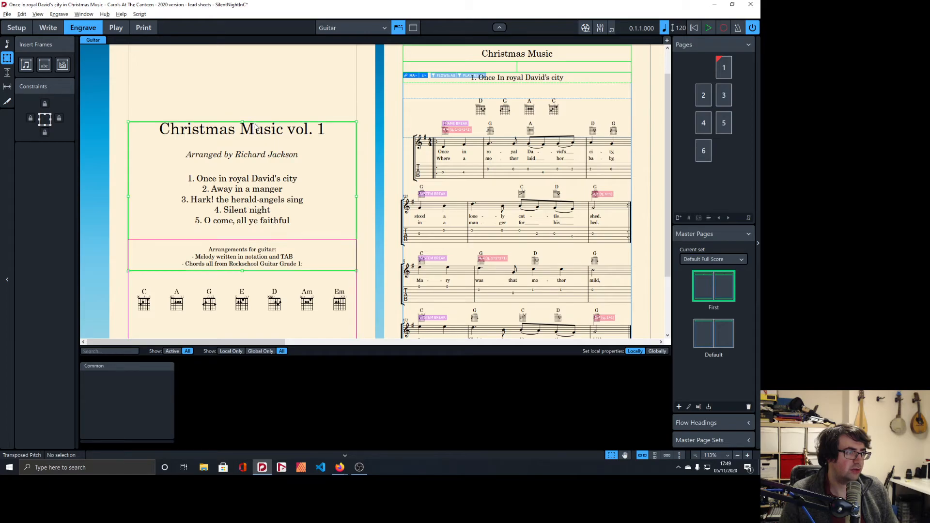
left_click(317, 244)
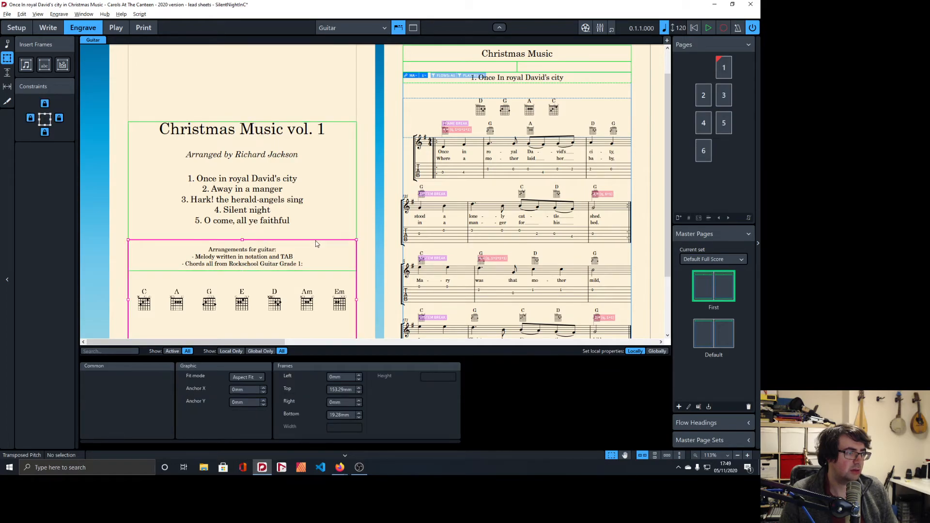
left_click(295, 129)
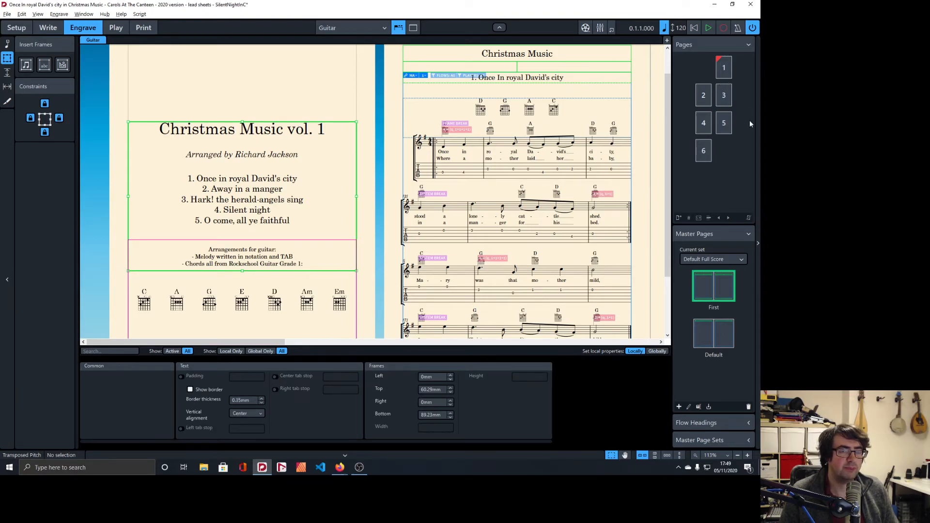
left_click(365, 27)
left_click(346, 128)
left_click(726, 72)
right_click(727, 72)
left_click(710, 145)
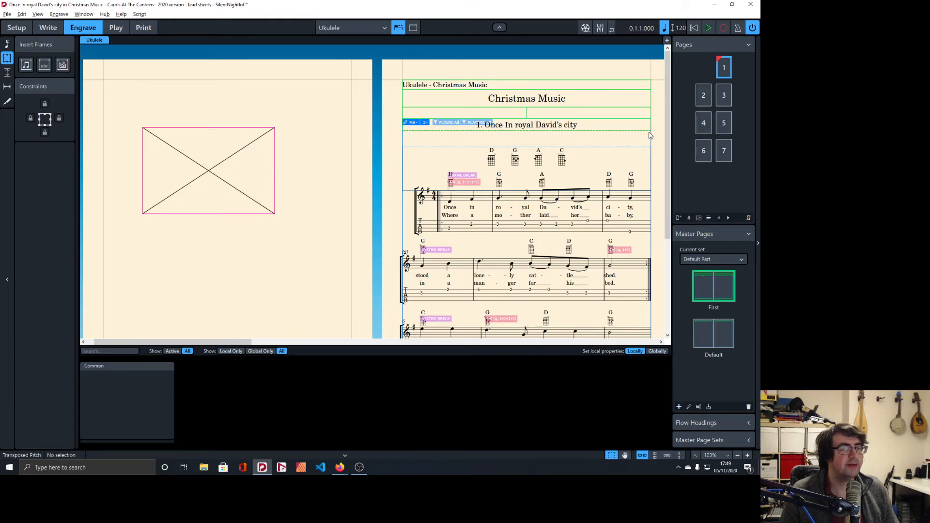
Return to the Guitar layout and check which copy options exist for page 1 and its title text frame
left_click(332, 32)
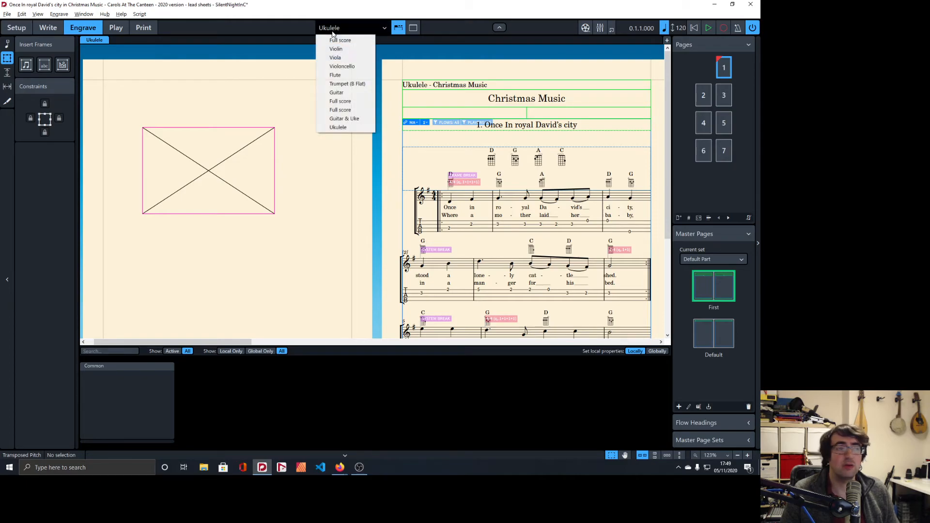
left_click(345, 92)
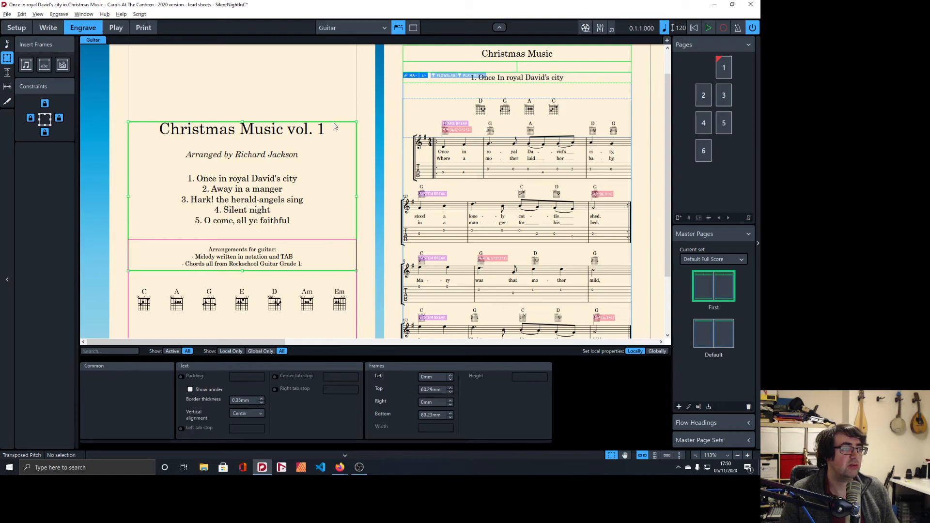
right_click(721, 66)
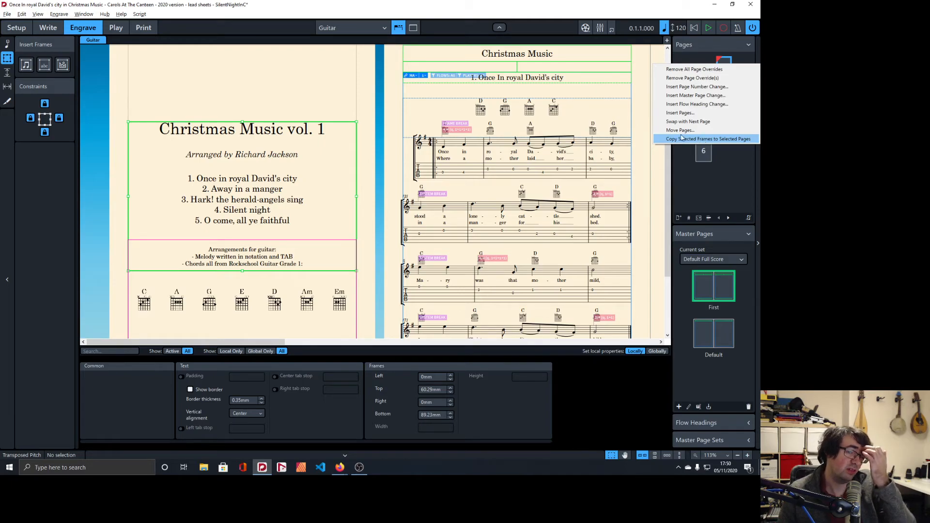
left_click(322, 121)
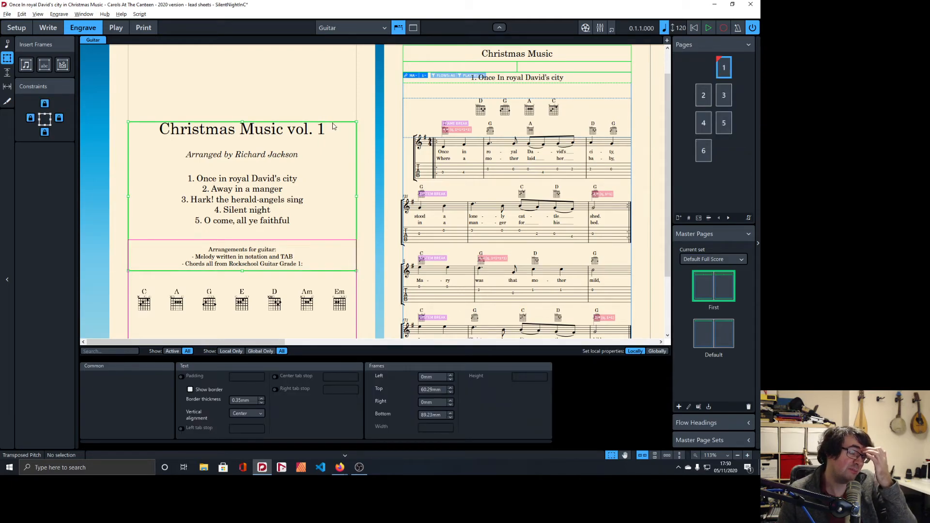
right_click(333, 125)
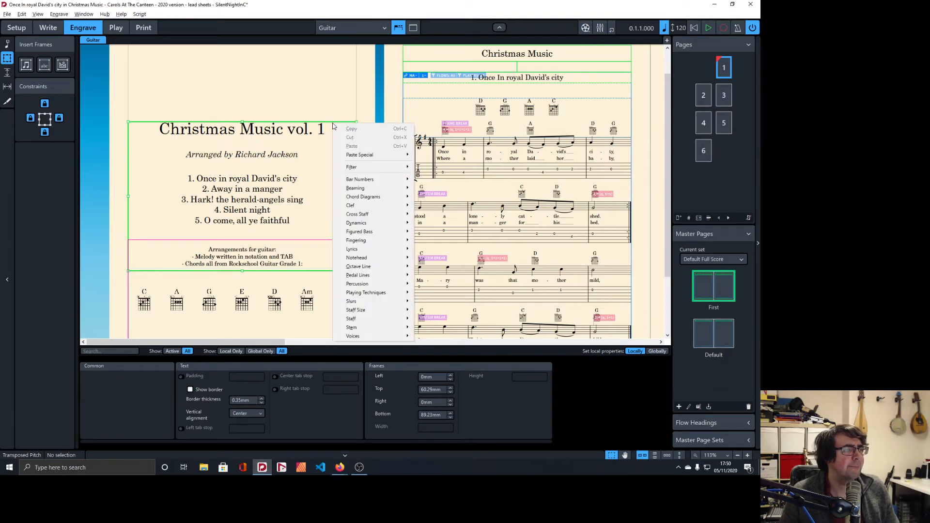
left_click(306, 126)
left_click(313, 124)
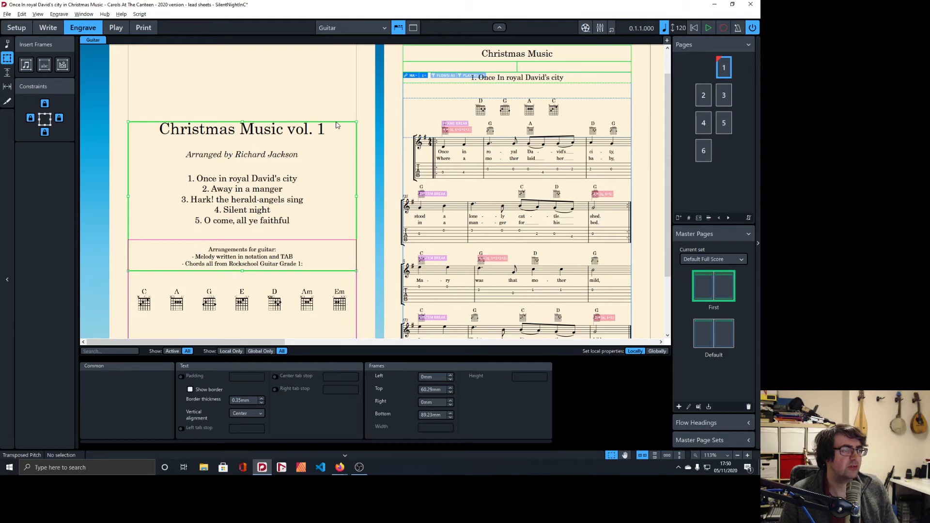
Retry Copy Selected Frames to Selected Pages on page 1 of the Ukulele layout, with the Guitar title text frame still selected
left_click(379, 30)
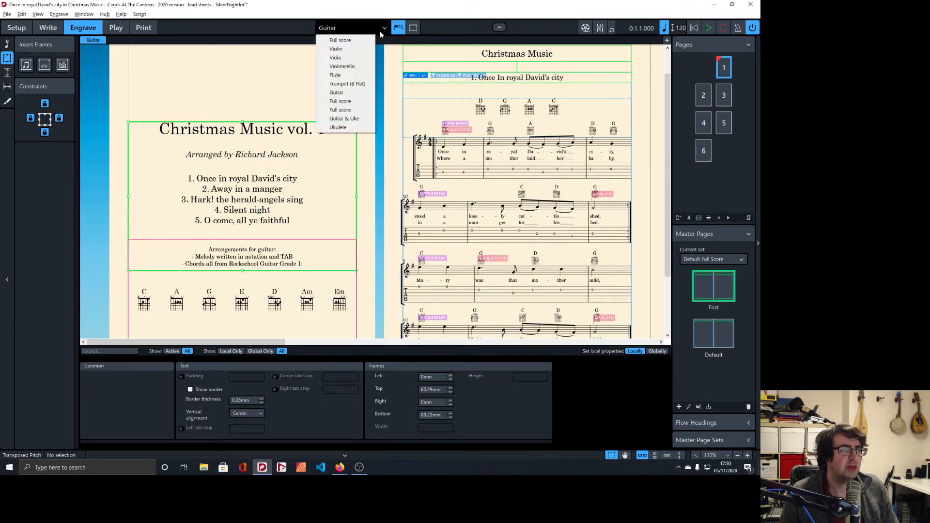
left_click(352, 127)
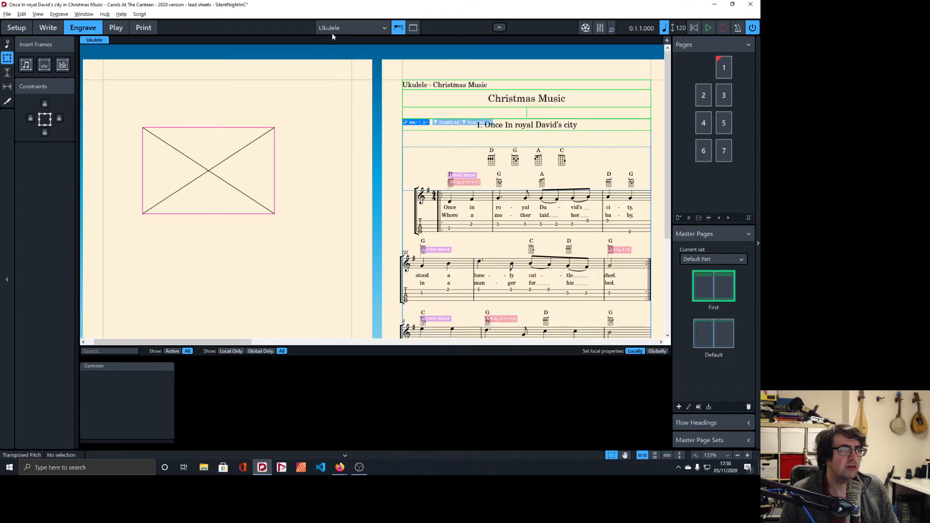
left_click(722, 64)
right_click(726, 68)
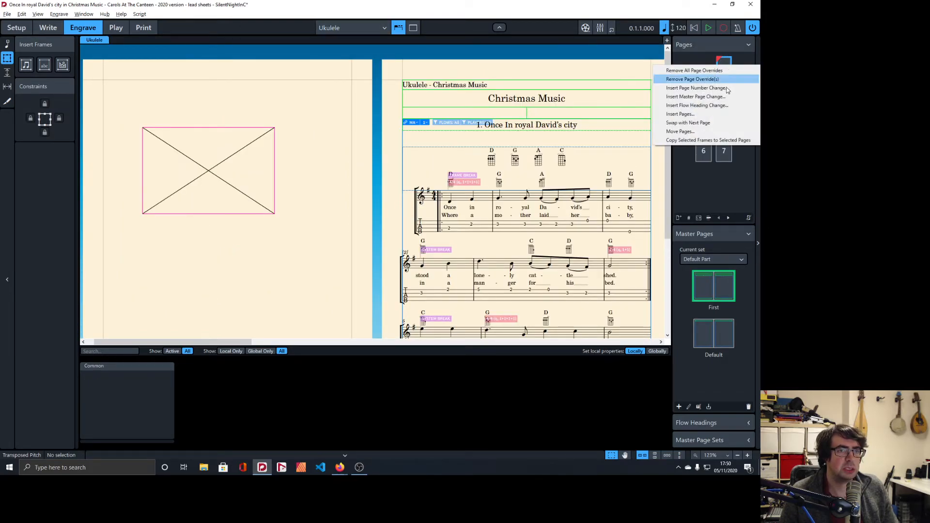
left_click(719, 140)
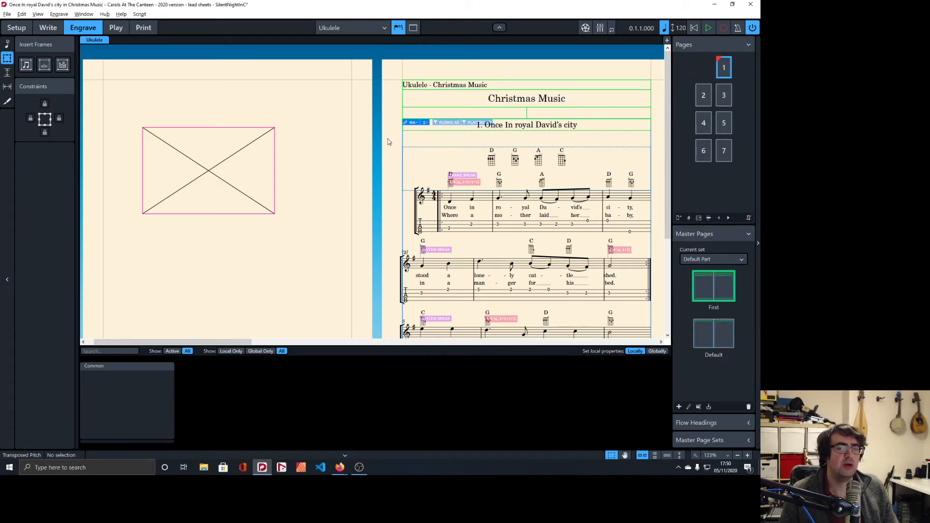
Open the Guitar layout, select its title text frame and insert one page before page 1
left_click(365, 28)
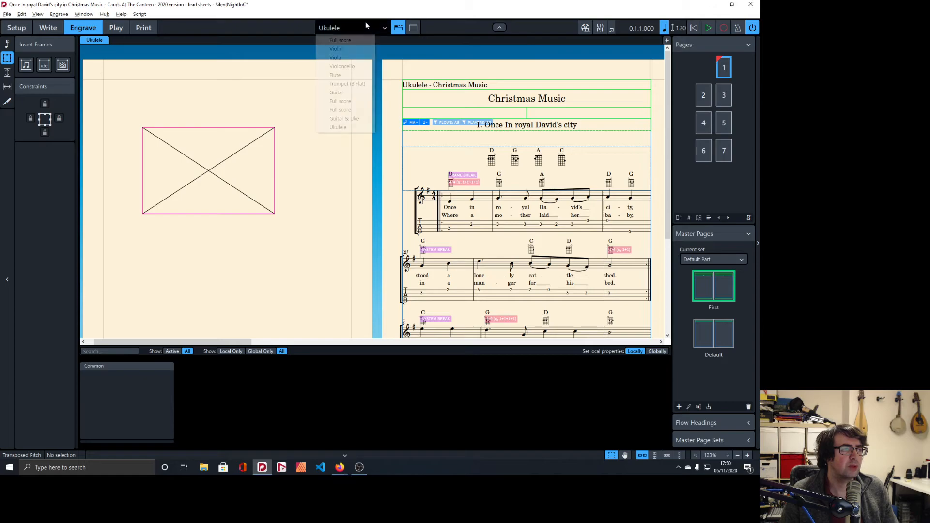
left_click(357, 93)
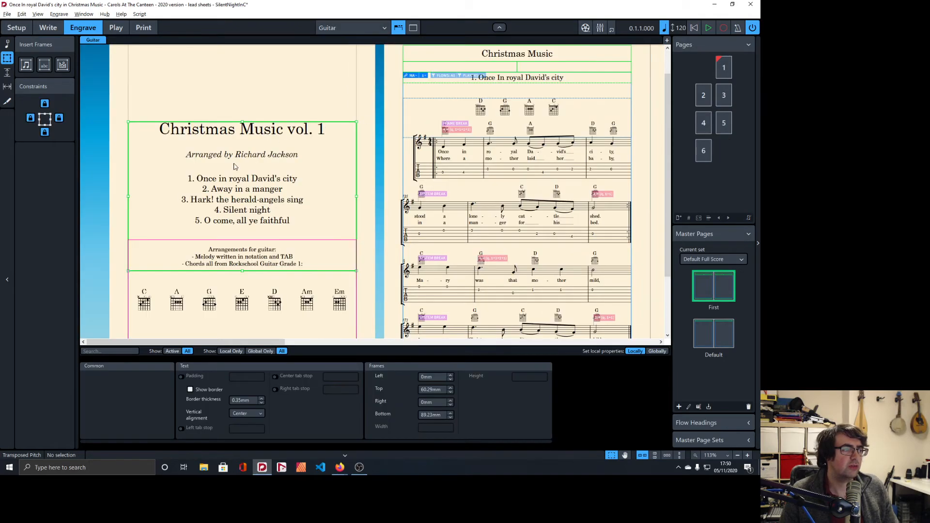
left_click(292, 124)
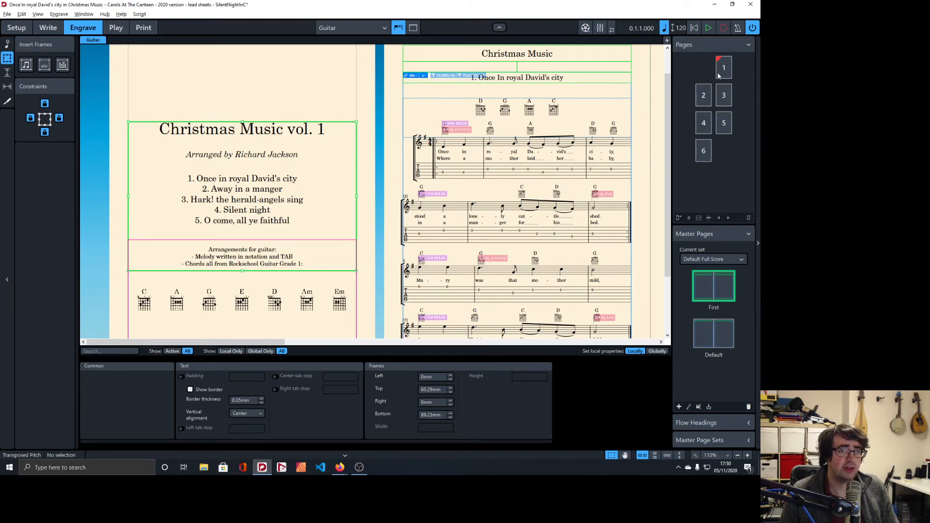
right_click(681, 73)
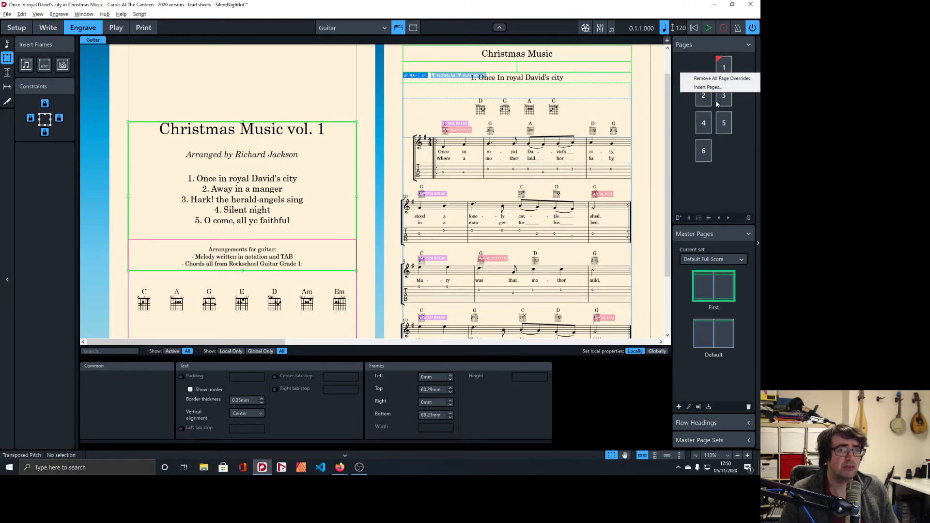
left_click(705, 88)
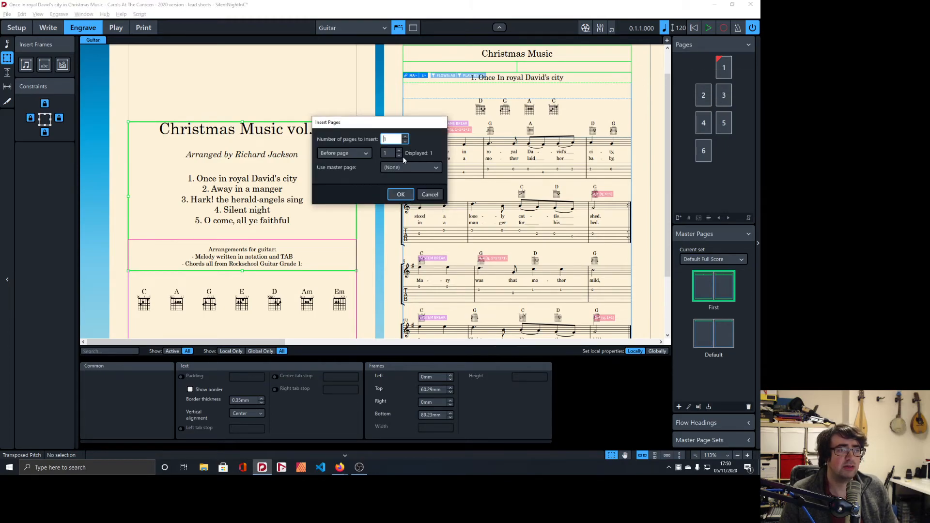
left_click(399, 193)
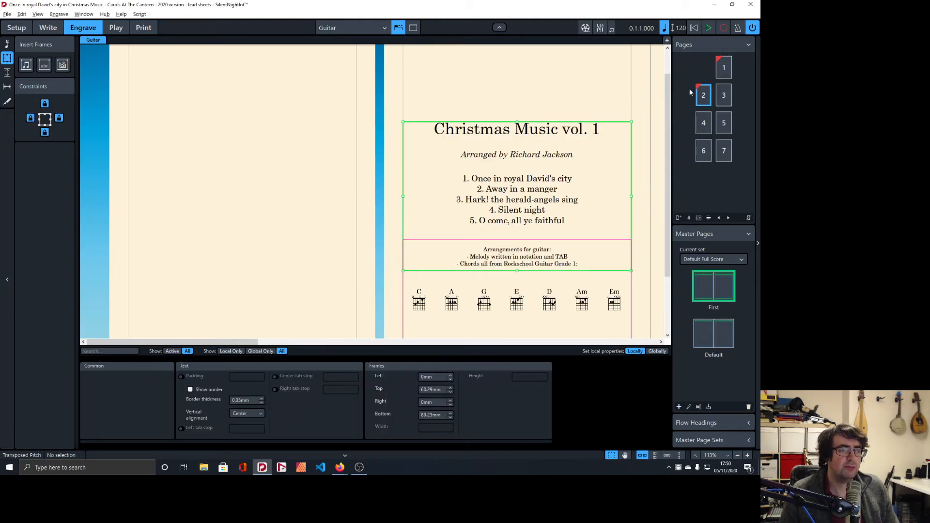
Copy the selected title text frame to the new blank page 1, and undo both the copy and the page insertion
left_click(728, 70)
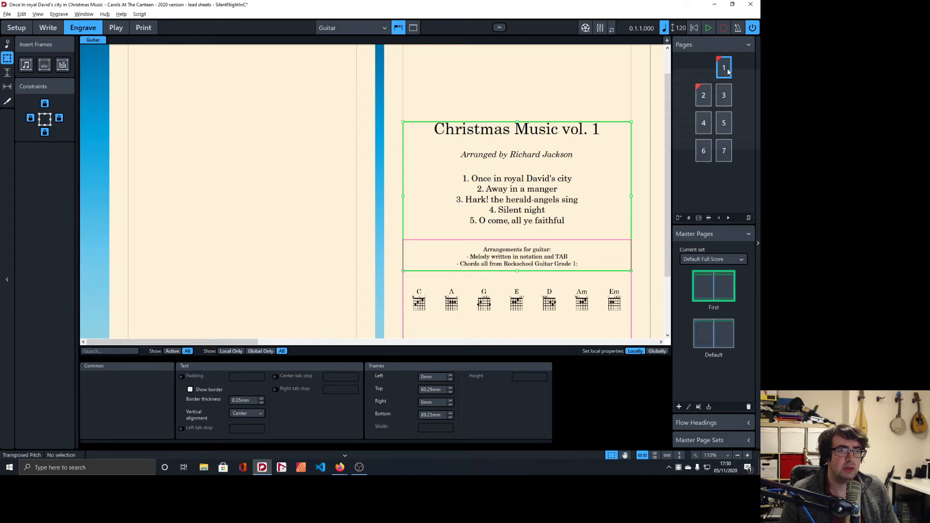
right_click(728, 70)
left_click(707, 144)
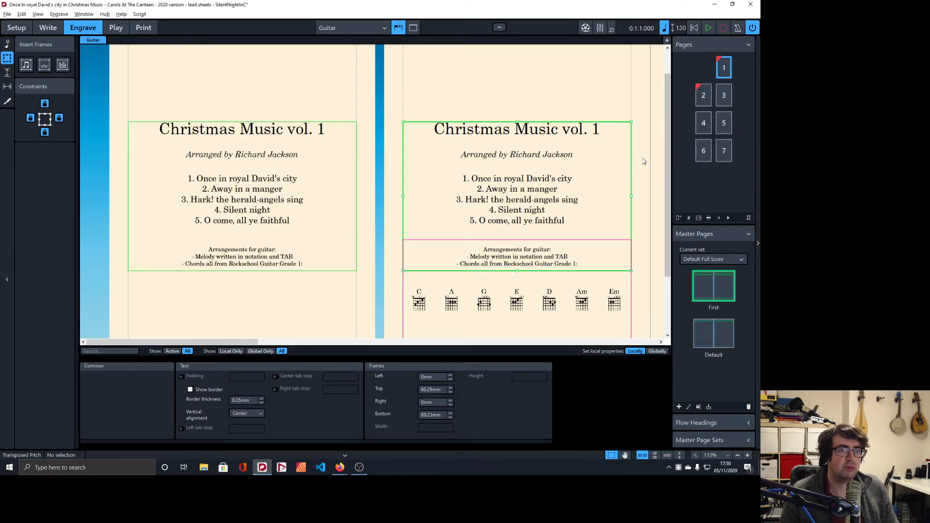
key("ctrl+z")
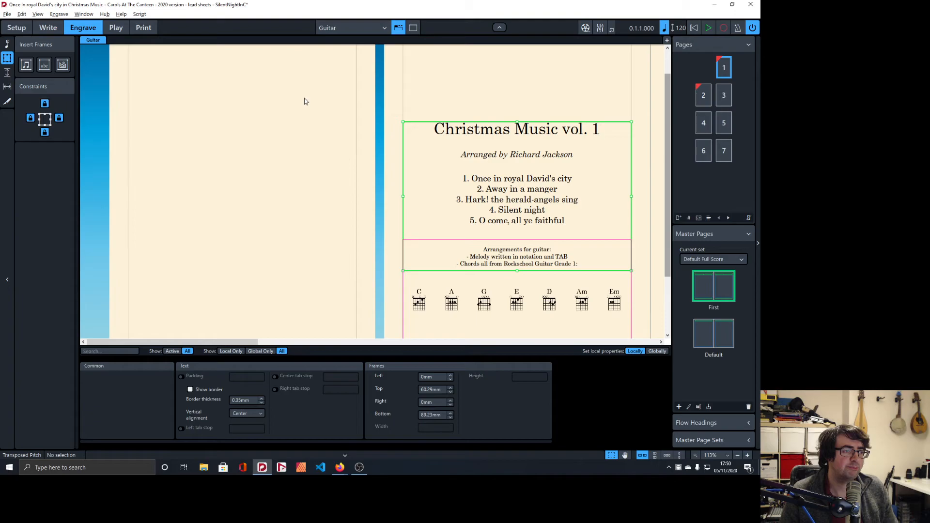
key("ctrl+z")
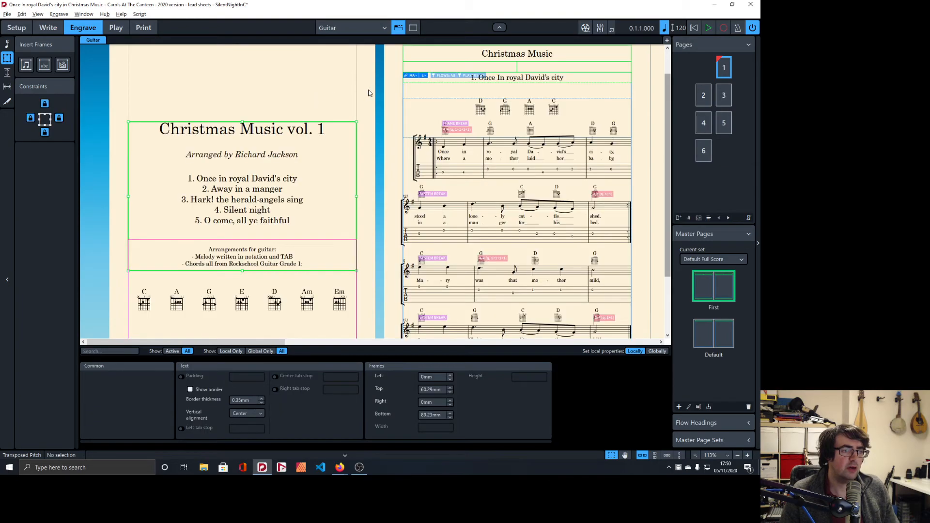
Keep the Guitar layout open with its title text frame selected and show the Ukulele layout in a new tab
left_click(287, 125)
left_click(287, 127)
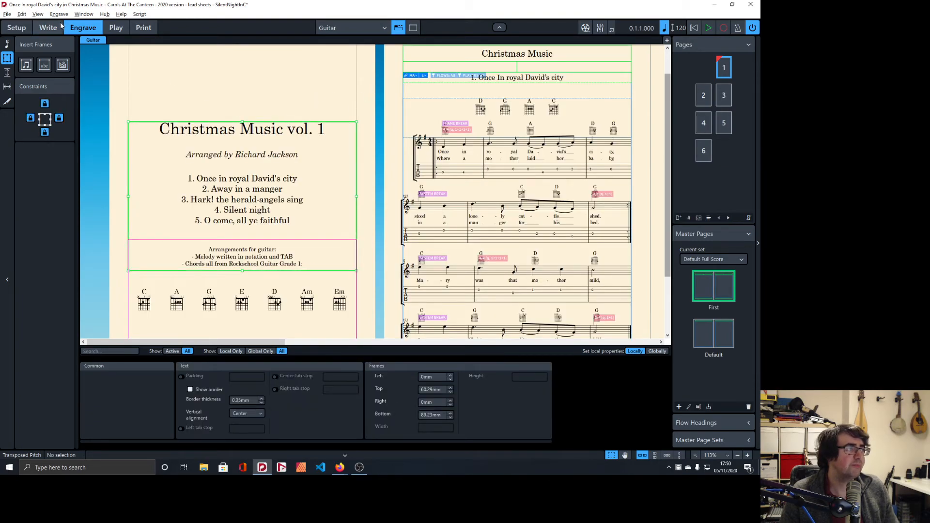
left_click(87, 14)
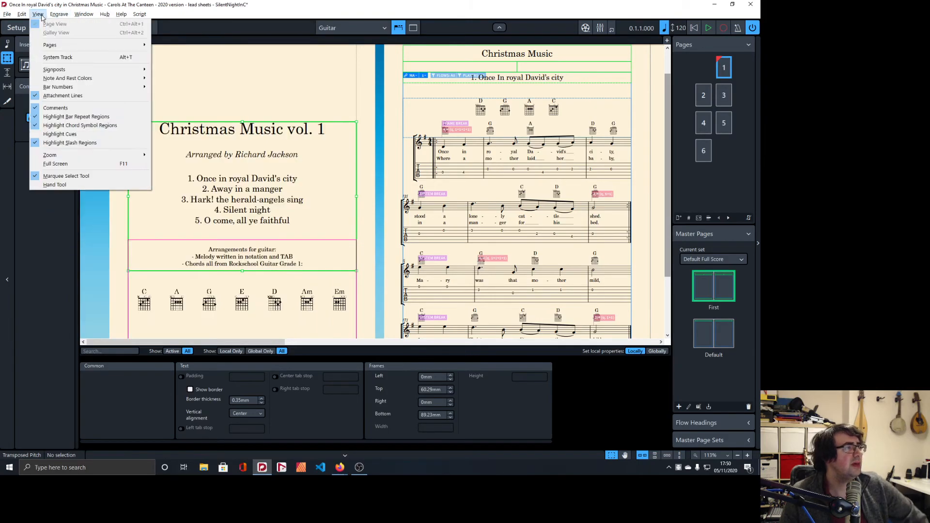
mouse_move(70, 18)
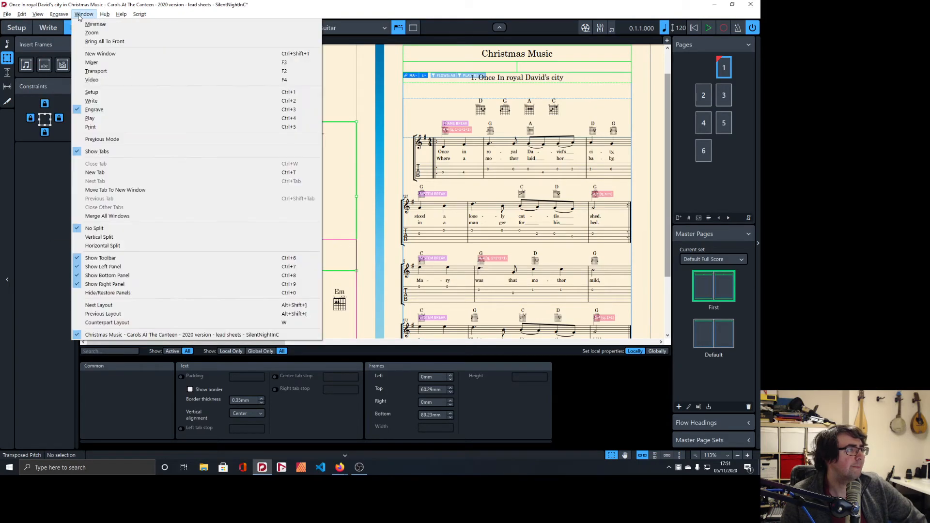
left_click(144, 170)
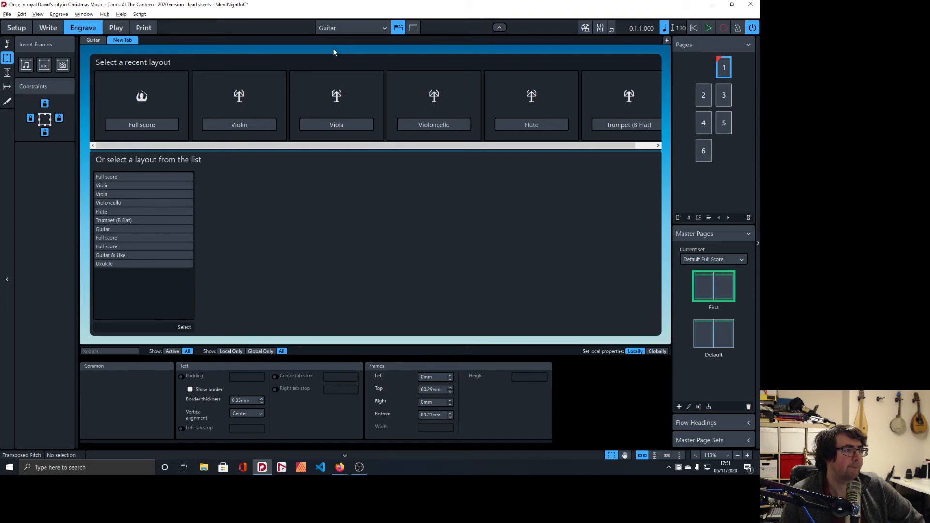
left_click(341, 28)
left_click(335, 132)
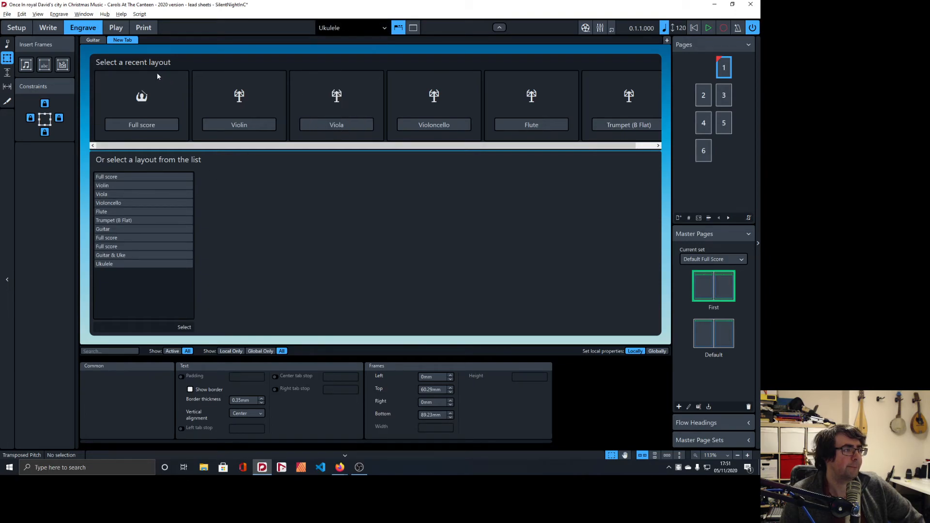
Try to copy the title text frame selected in the Guitar tab to page 1 in the Ukulele tab with Copy Selected Frames to Selected Pages
left_click(98, 41)
left_click(107, 40)
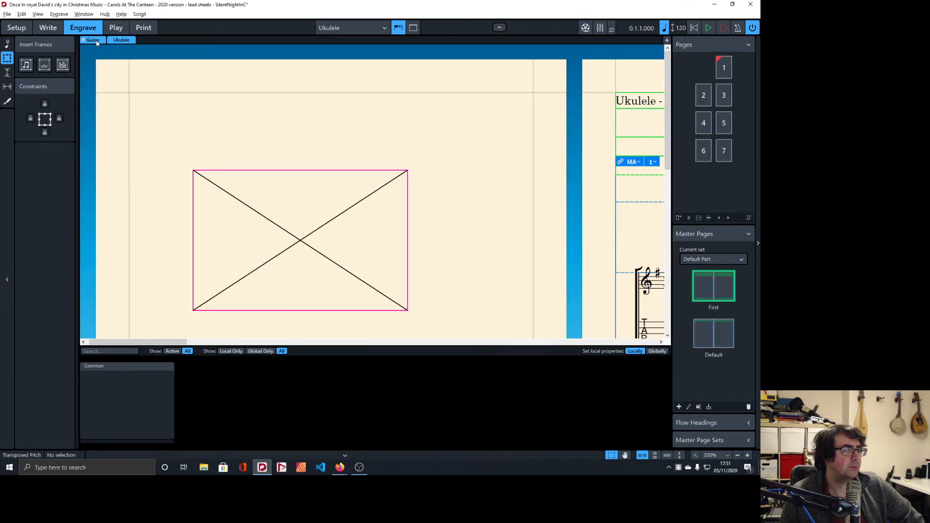
left_click(95, 41)
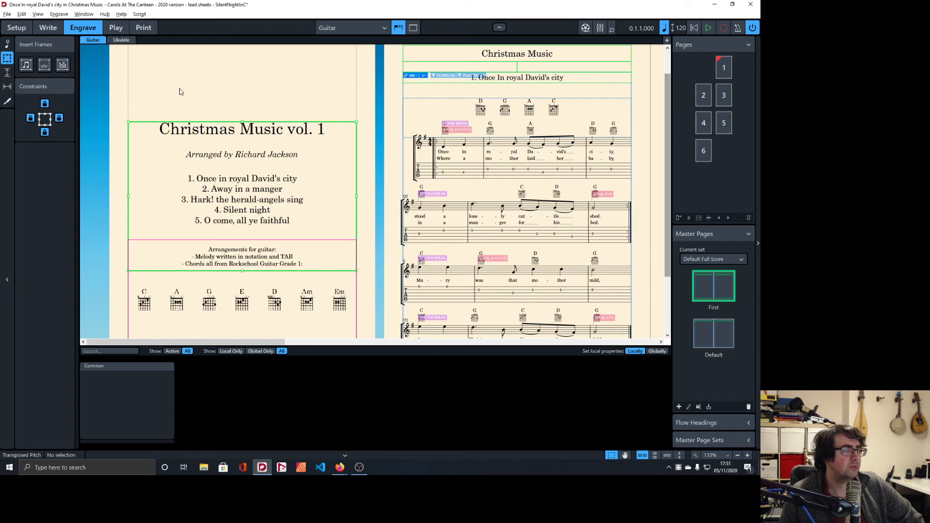
left_click(200, 124)
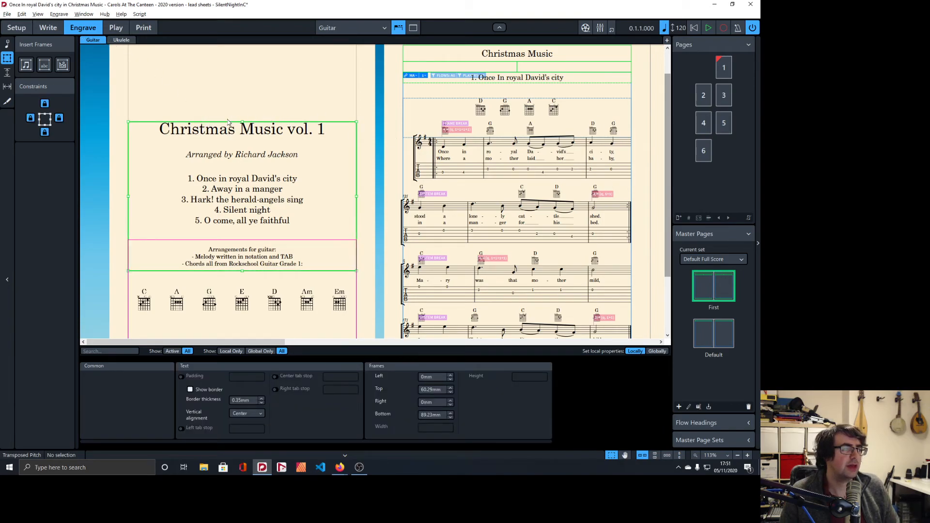
left_click(121, 40)
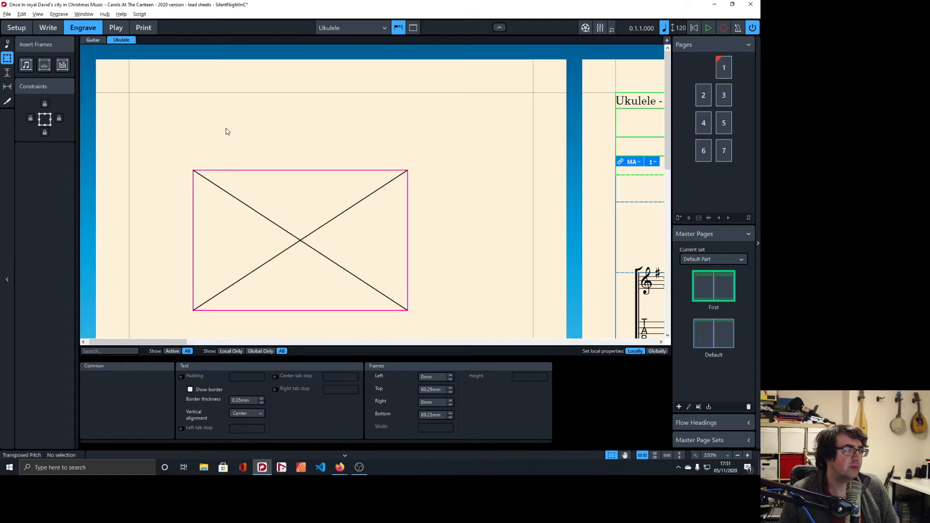
left_click(718, 70)
right_click(720, 72)
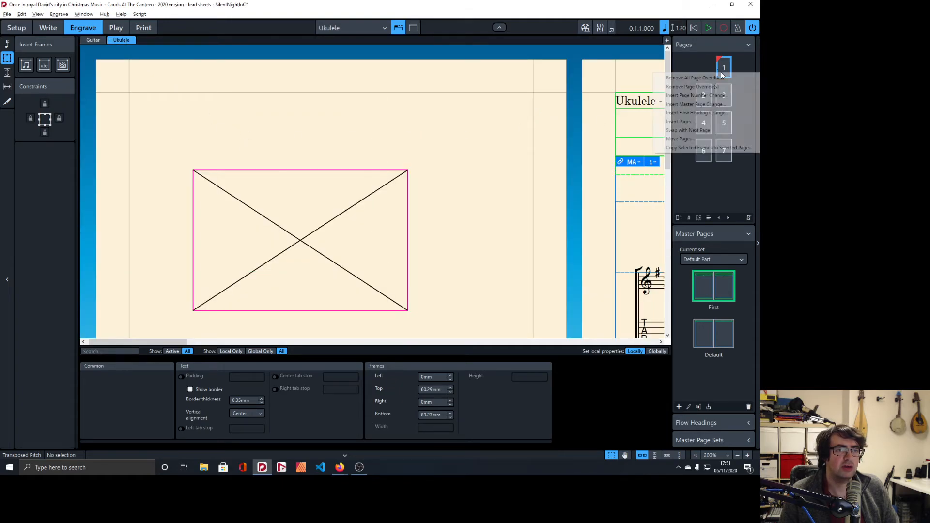
left_click(710, 145)
scroll(490, 168, "down", 6)
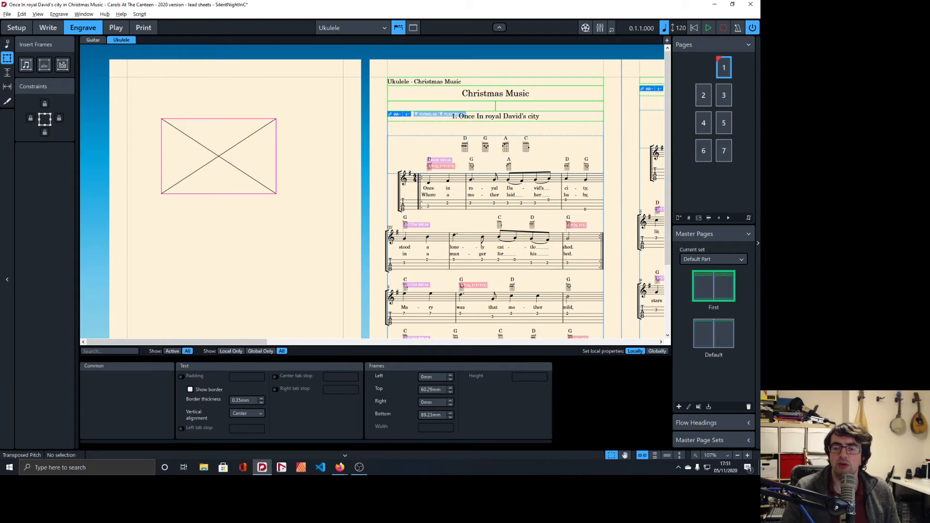
Delete the empty crossed frame from page 1 of the Ukulele layout
key("alt+Tab")
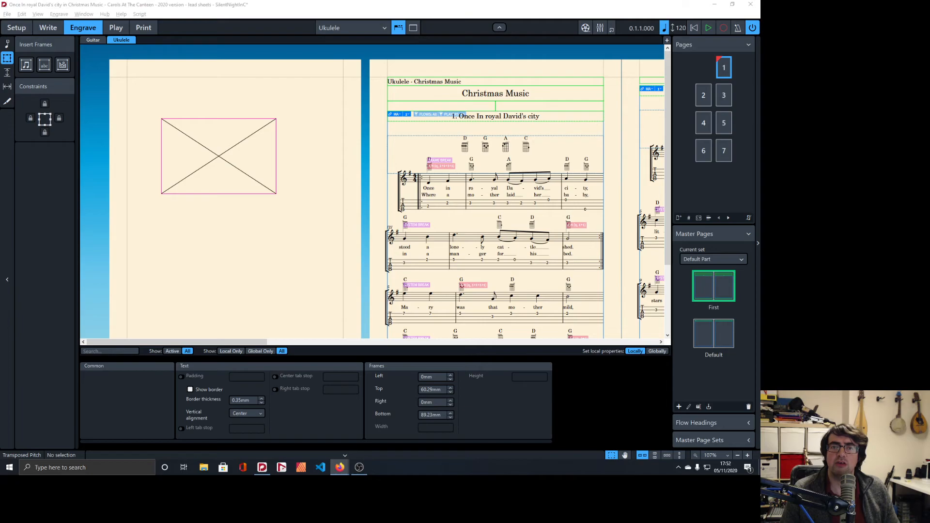
left_click(225, 200)
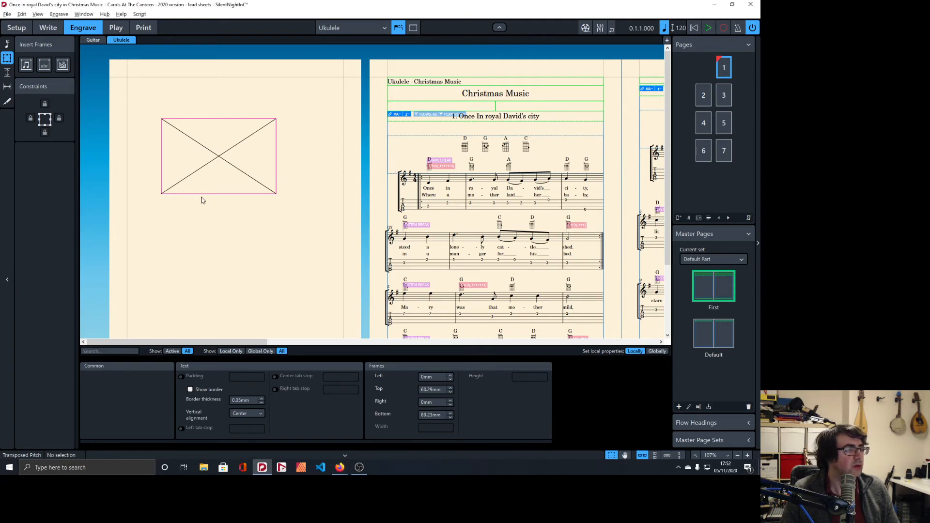
left_click(246, 127)
key("Delete")
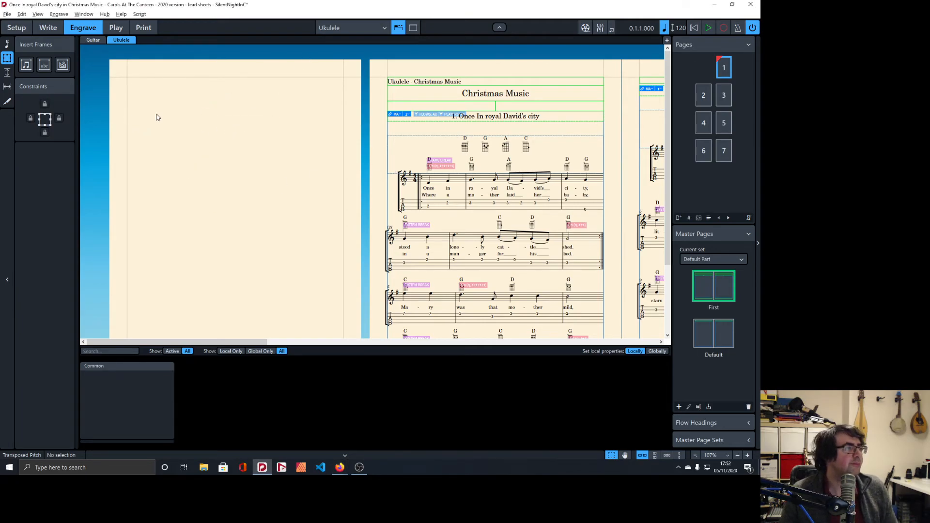
Draw a text frame across the upper part of the blank Ukulele front page and enter "Christmas Uku" in it
left_click(41, 68)
left_click_drag(136, 121, 324, 242)
type("Christmas U")
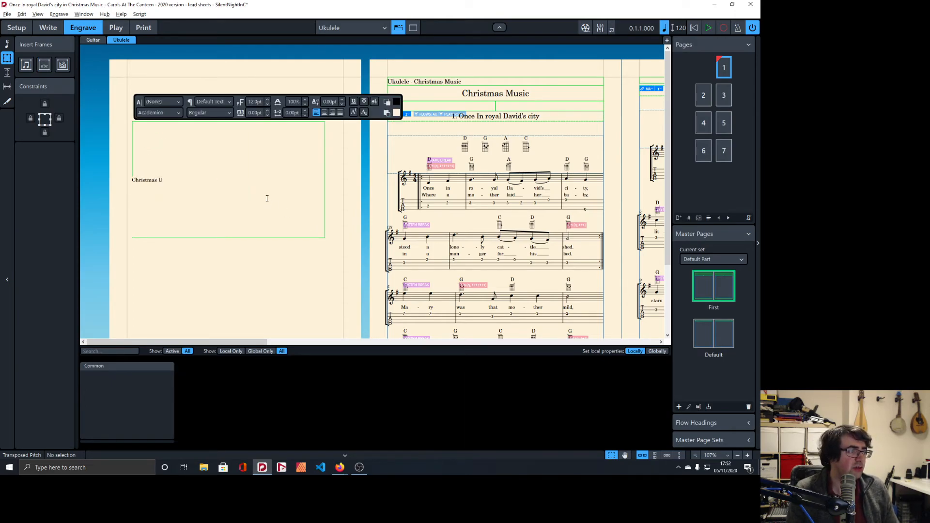
type("ku")
key("Escape")
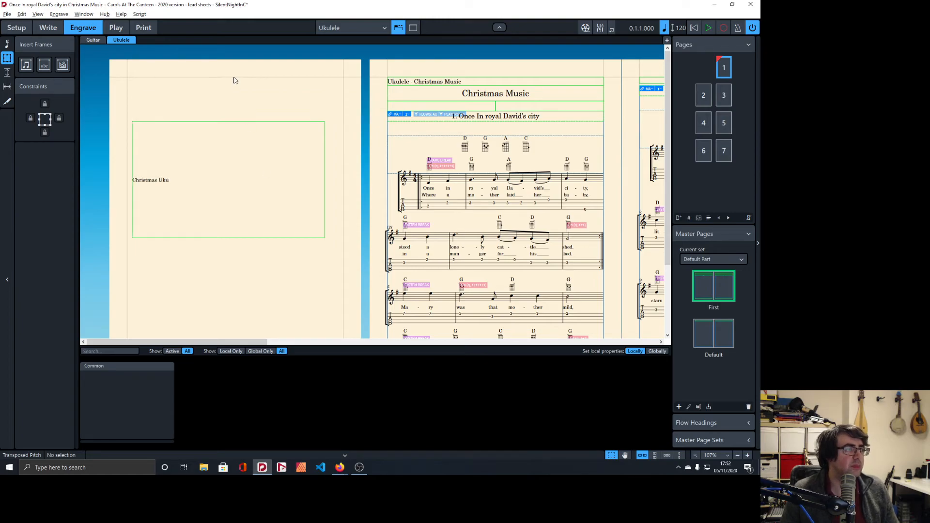
Switch to the Guitar layout and copy all the text of its front-page title frame
left_click(357, 27)
left_click(336, 92)
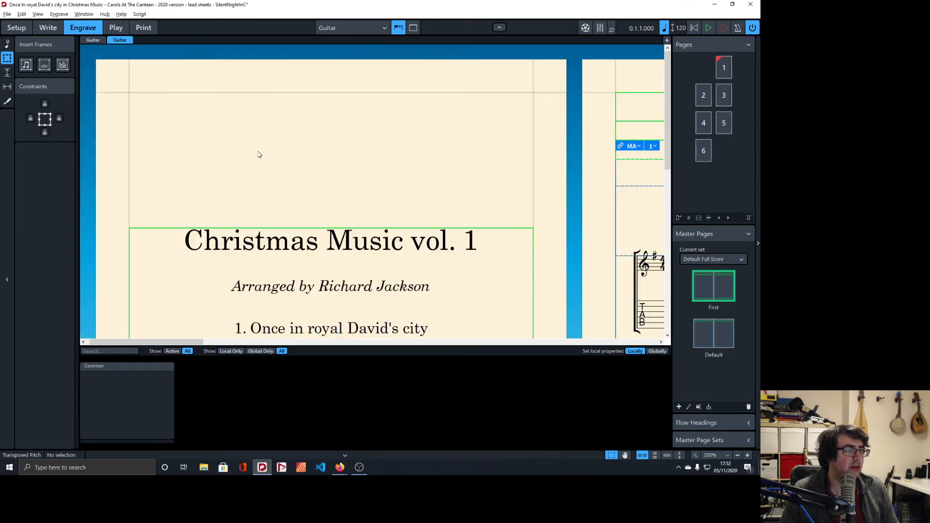
double_click(240, 248)
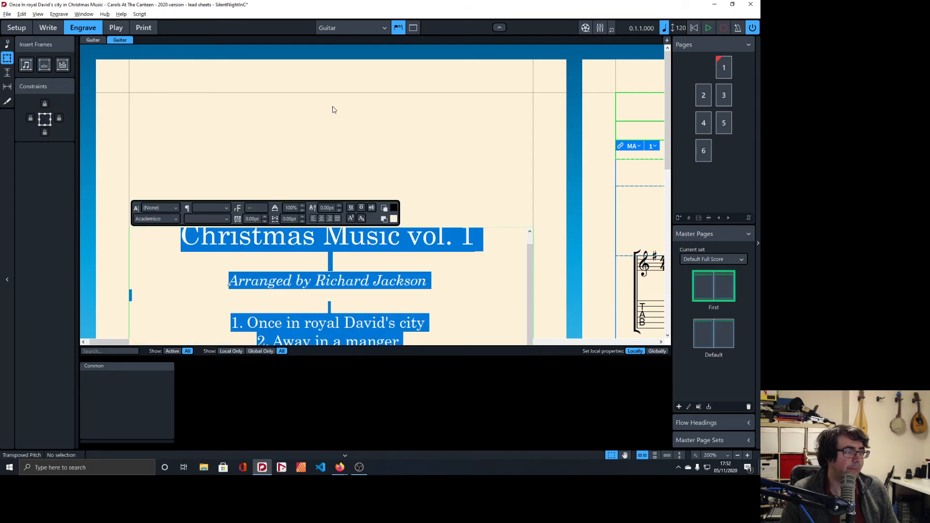
key("Escape")
Replace the placeholder text in the Ukulele front-page frame with the text copied from the Guitar front page
left_click(372, 28)
left_click(343, 127)
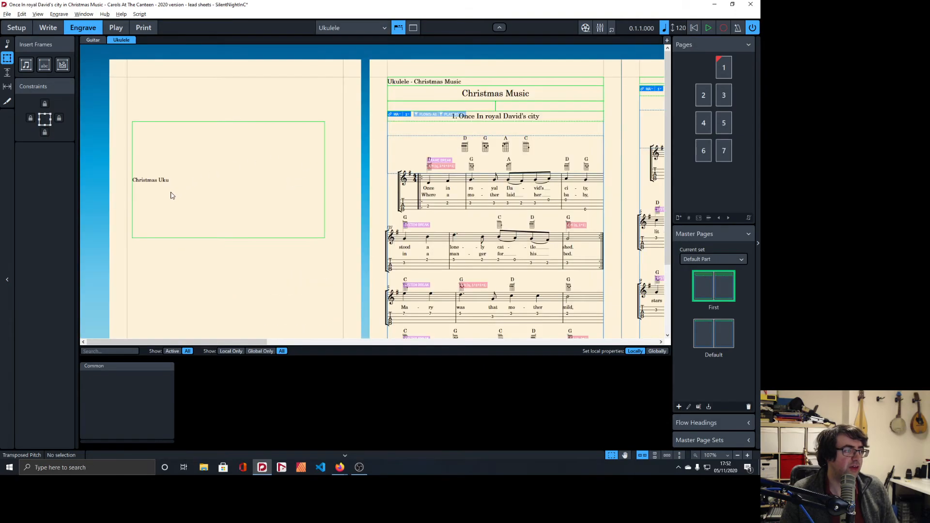
double_click(172, 192)
key("ctrl+a")
type("Christmas Music vol. 1  Arranged by Richard Jackson   1. Once in royal David's city 2. Away in a manger 3. Hark! the herald-angels sing 4. Silent night 5. O come, all ye faithful    Arrangements for guitar: - Melody written in notation and TAB - Chords all from Rockschool Guitar Grade 1:")
Centre all the text in the Ukulele front-page frame
left_click_drag(197, 129, 124, 130)
key("ctrl+a")
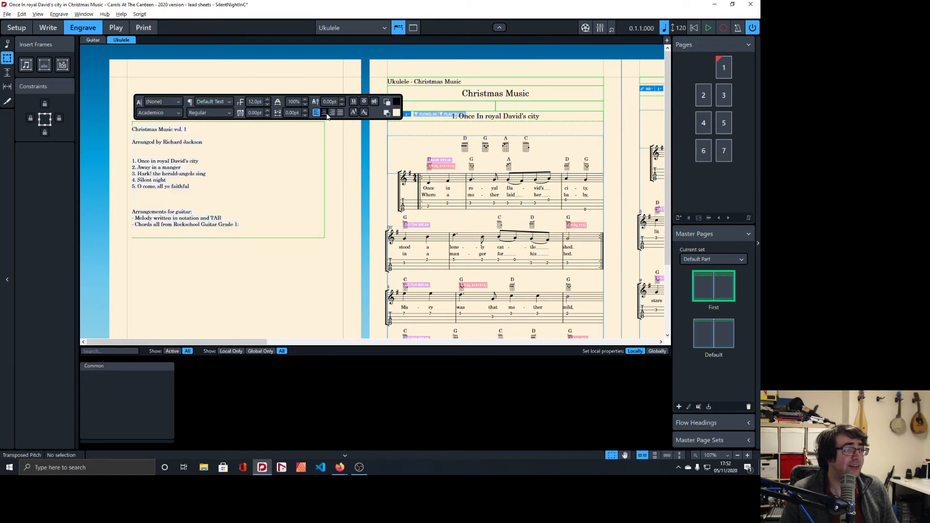
left_click(324, 113)
Apply the Title paragraph style to the "Christmas Music vol. 1" heading line
left_click_drag(257, 130, 200, 129)
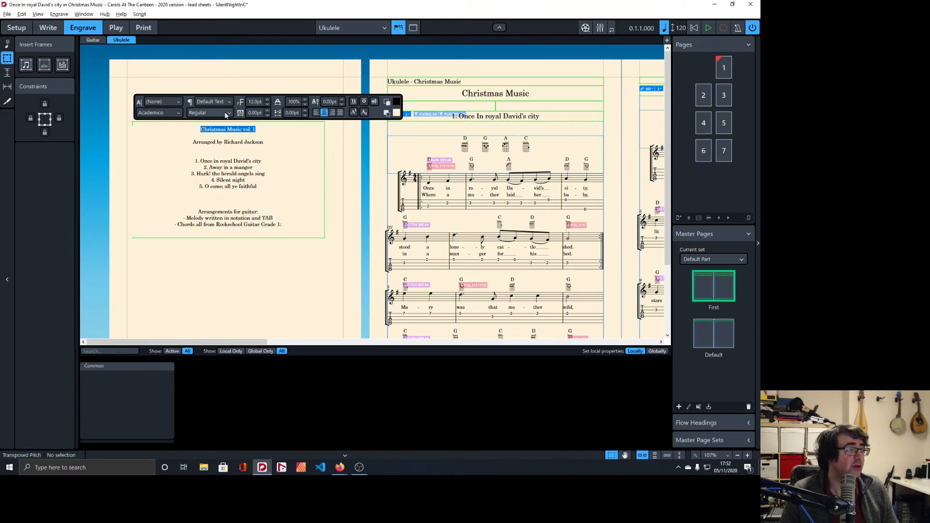
left_click(208, 112)
left_click(209, 102)
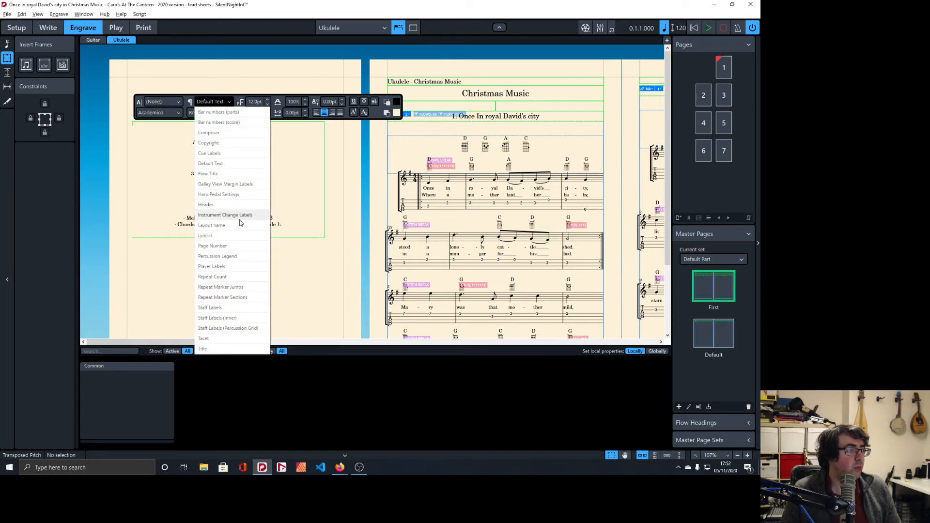
left_click(236, 339)
left_click_drag(193, 129, 264, 129)
left_click(214, 101)
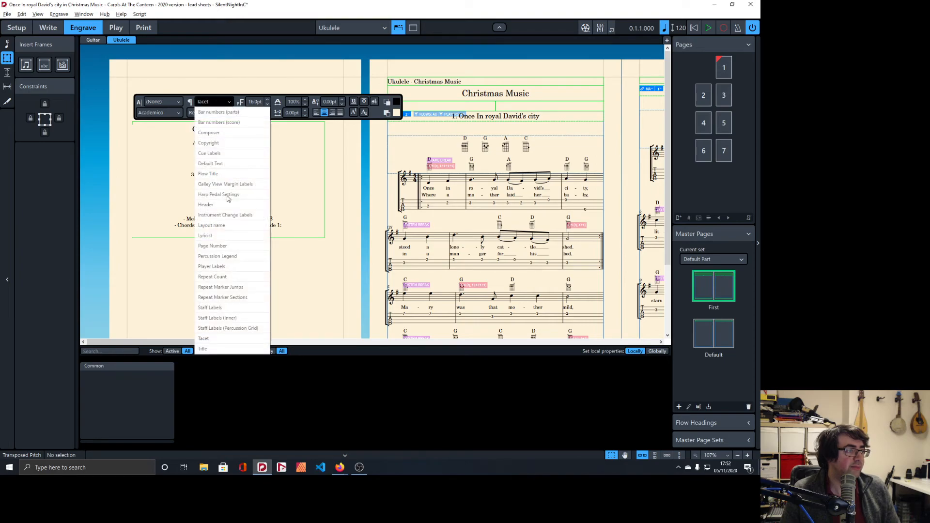
left_click(221, 333)
Make the arranger credit line below the heading italic
left_click_drag(264, 145, 191, 145)
key("ctrl+i")
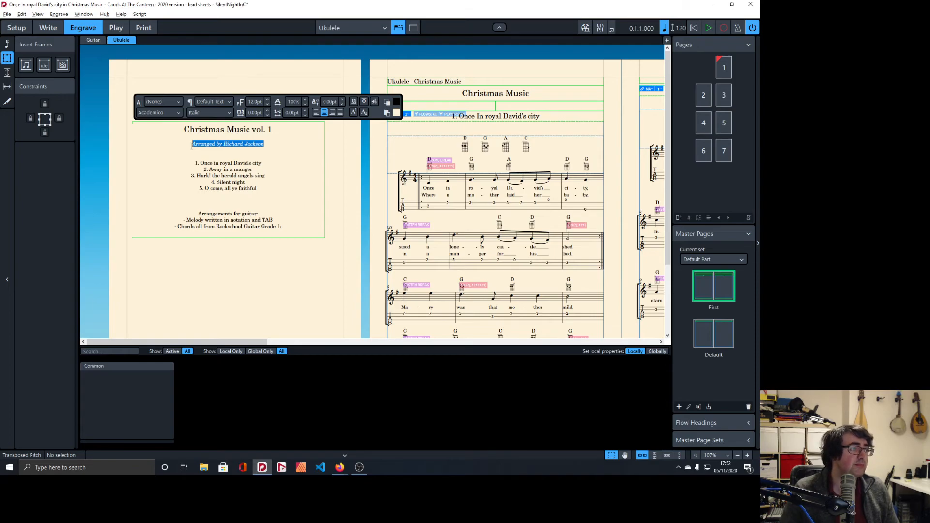
left_click(246, 176)
Change the arrangement notes to read "Arrangements for ukulele:" and replace the Rockschool chord line with "- Chords used:"
left_click_drag(257, 214, 245, 215)
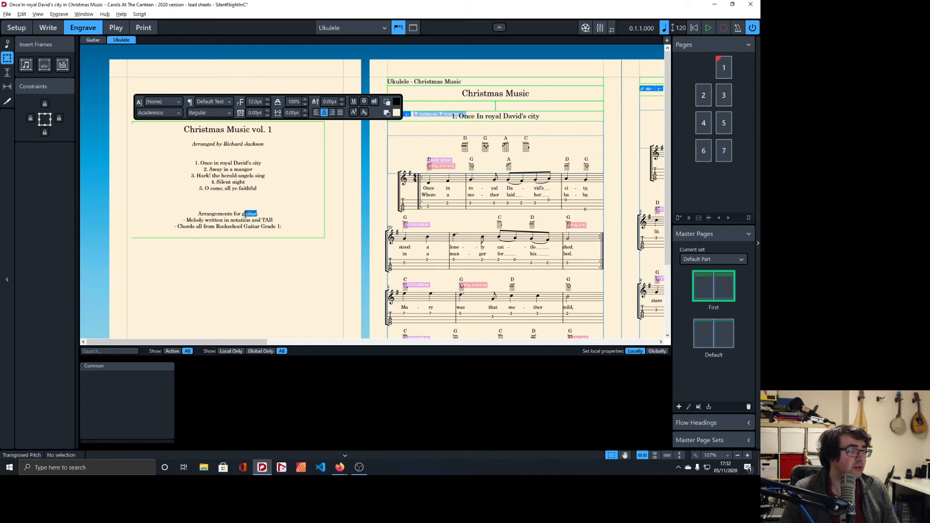
type("ukulele")
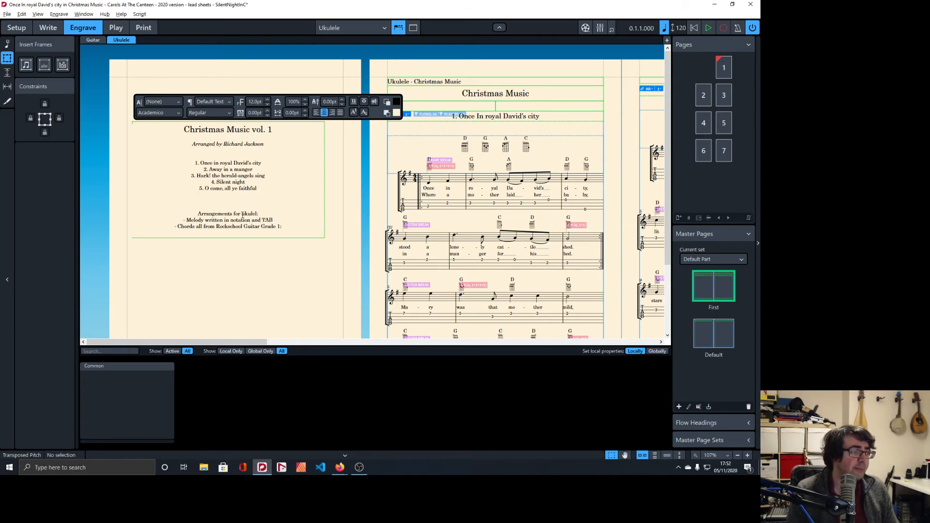
left_click(266, 233)
left_click_drag(287, 227, 282, 220)
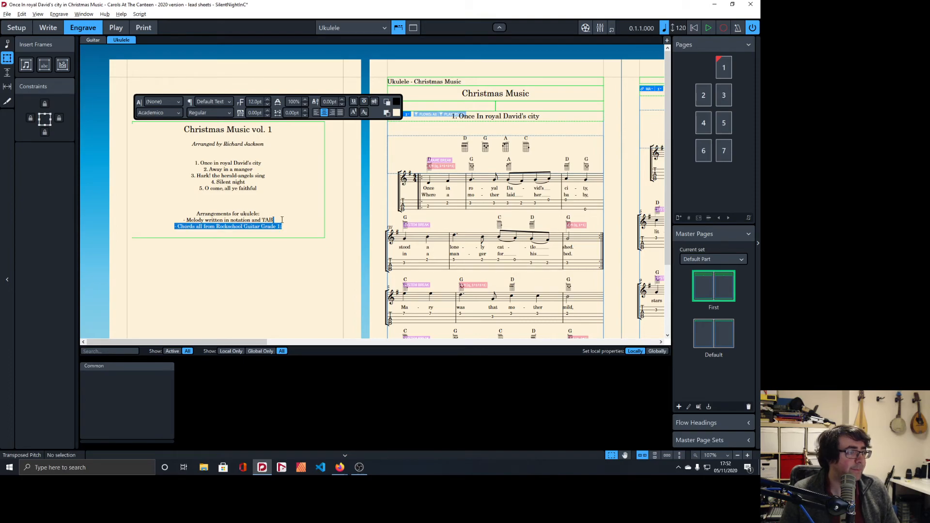
key("BackSpace")
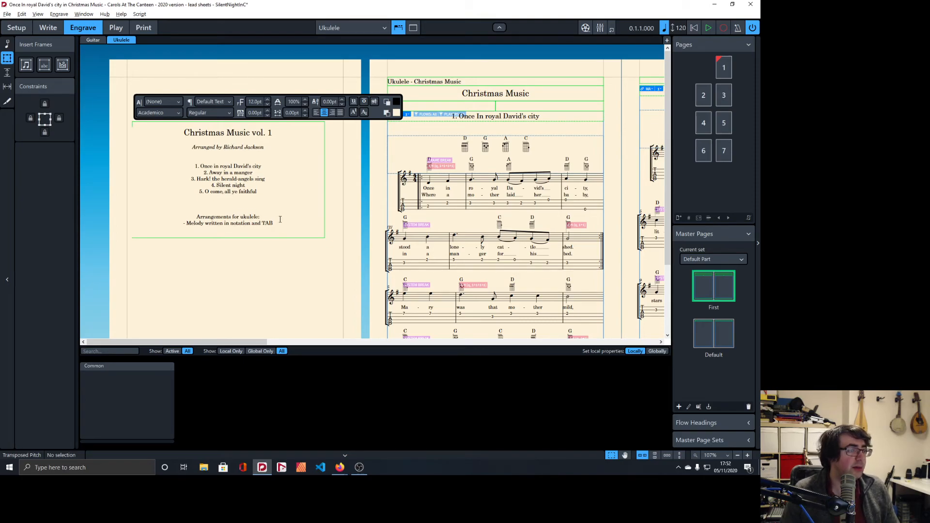
key("ctrl+z")
left_click_drag(280, 229, 194, 227)
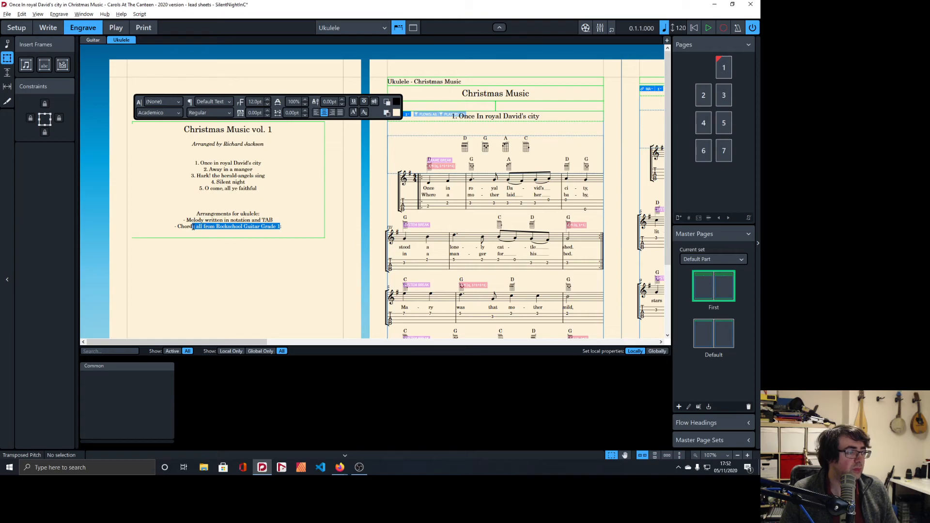
key("BackSpace")
type("used:")
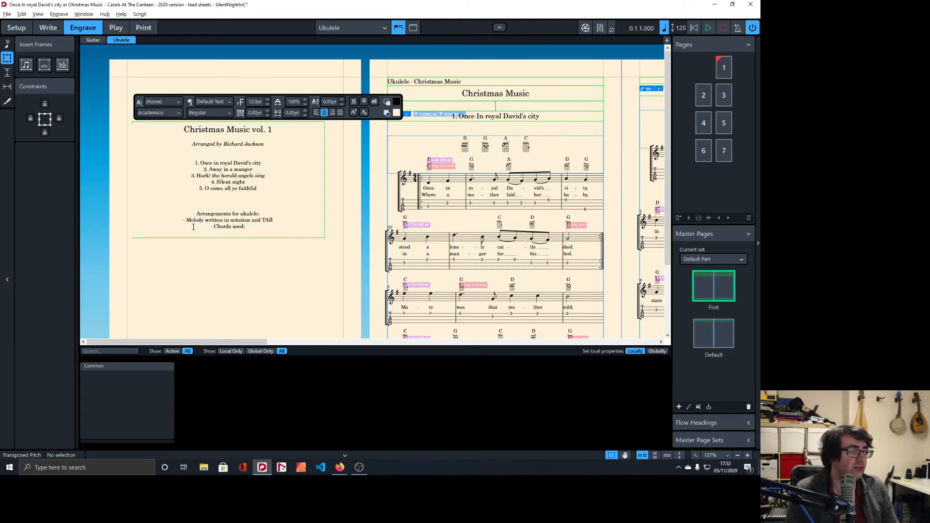
Widen the front-page text frame to both page margins, with left and right offsets of 0 mm
left_click(259, 254)
left_click(324, 187)
left_click_drag(325, 187, 344, 183)
left_click_drag(131, 183, 127, 183)
Compare the Guitar front page's frame placement and text sizes with the Ukulele front page
left_click(339, 29)
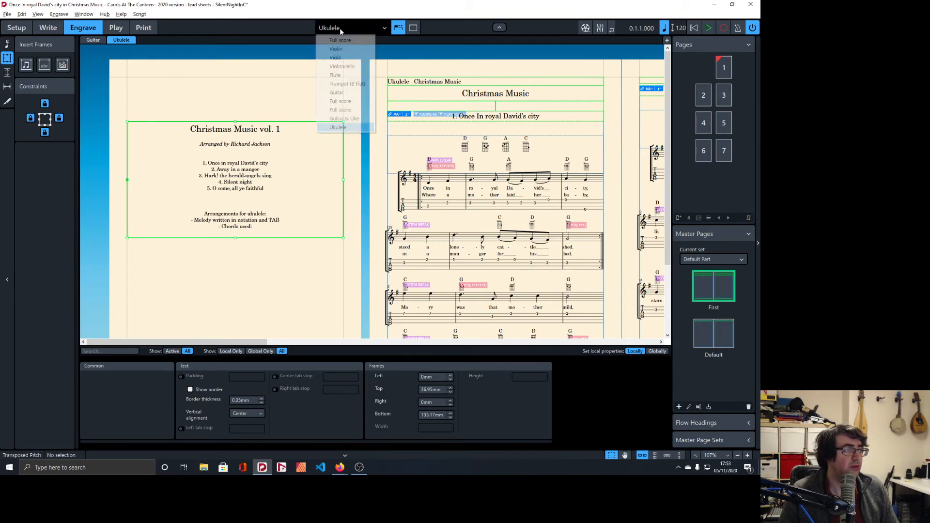
left_click(350, 94)
scroll(334, 97, "up", 5)
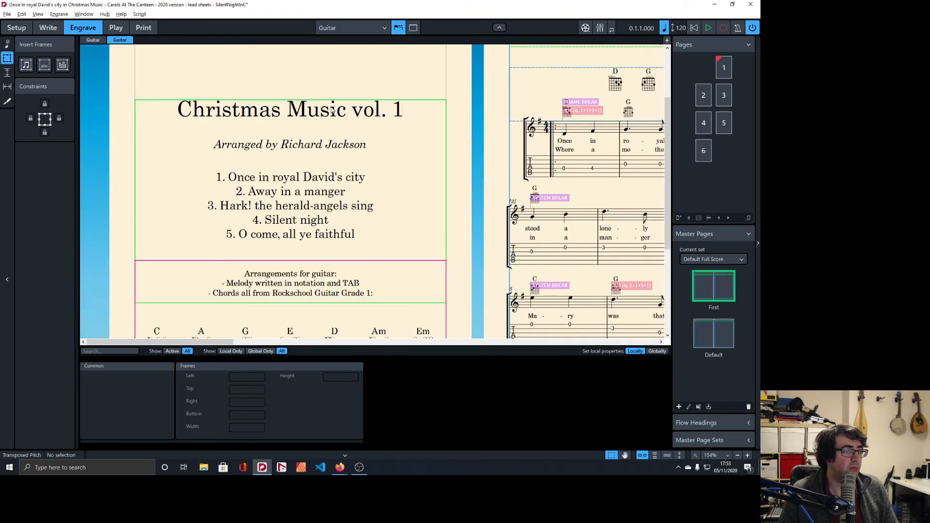
scroll(333, 111, "down", 6)
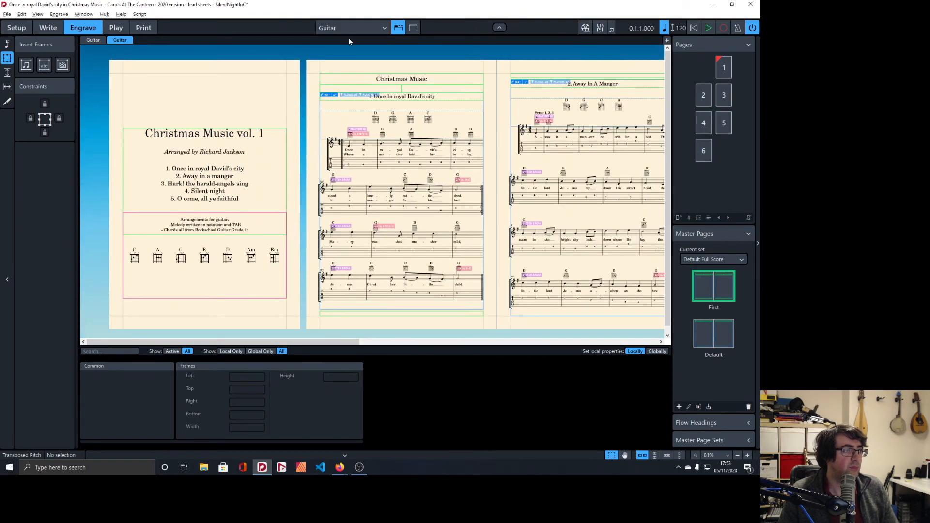
left_click(348, 28)
left_click(347, 119)
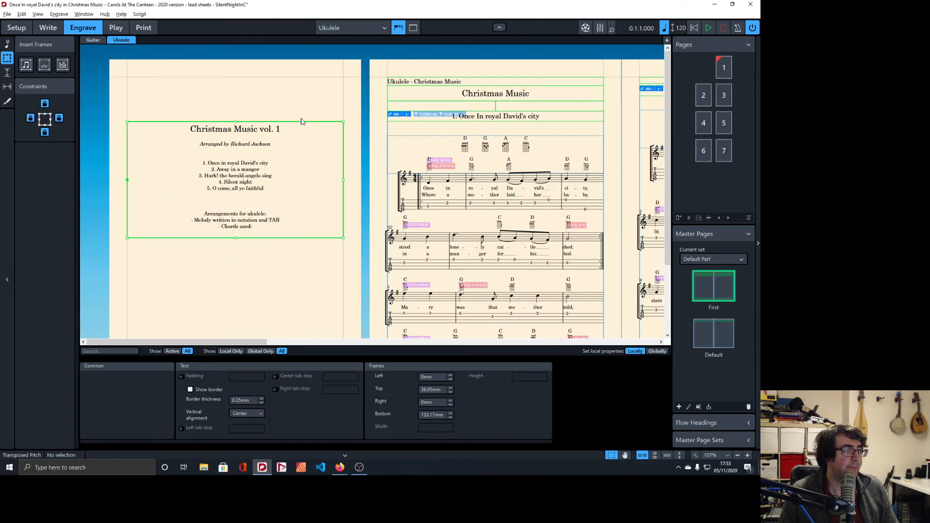
scroll(300, 121, "down", 2)
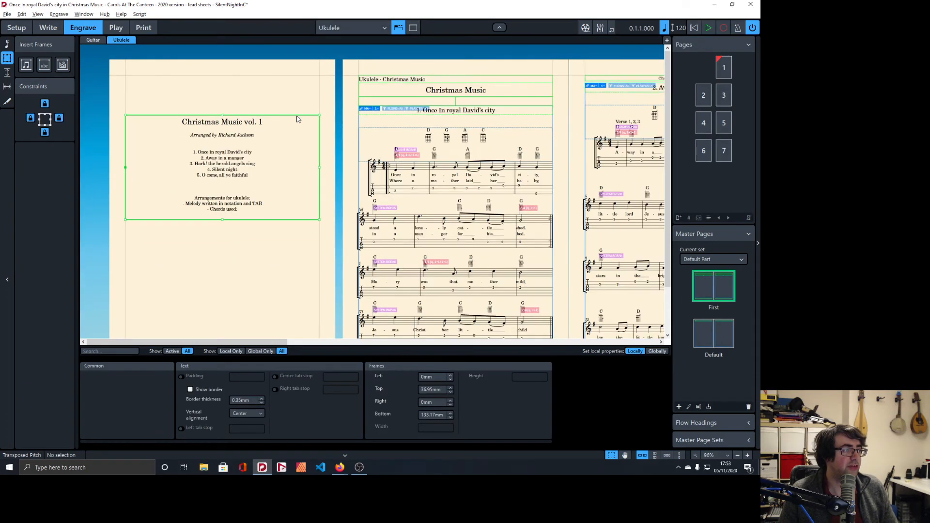
scroll(298, 120, "down", 2)
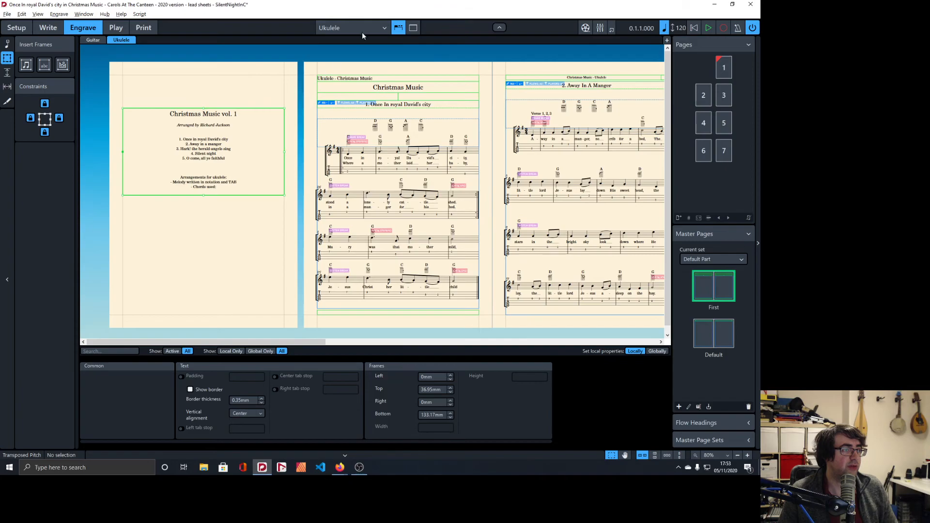
left_click(361, 29)
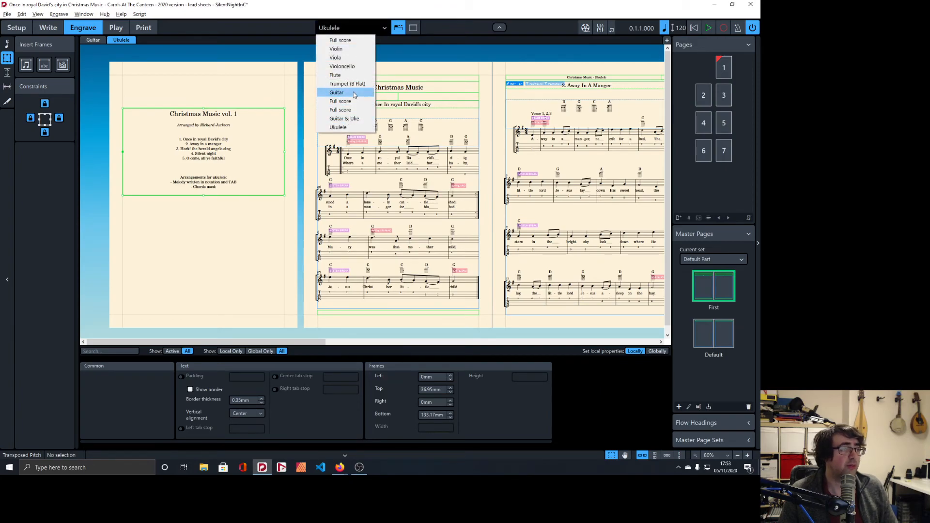
left_click(354, 93)
left_click(263, 131)
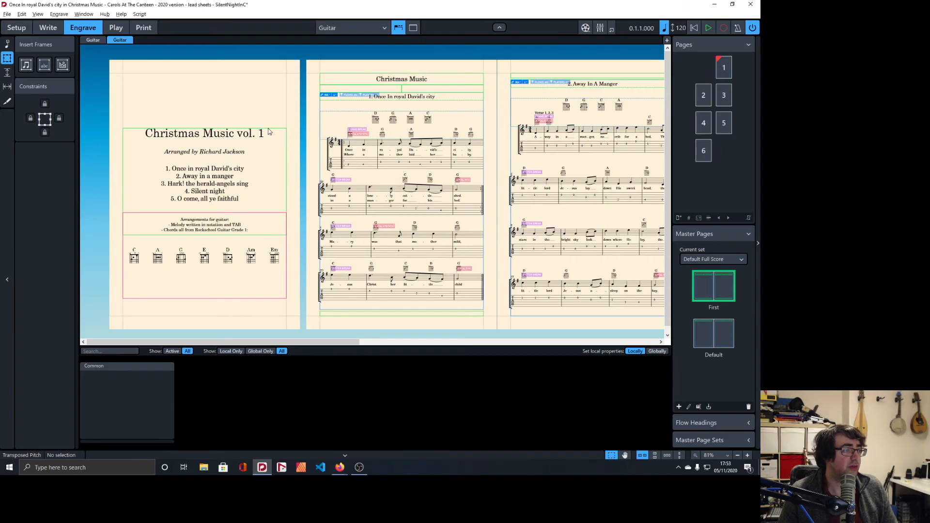
In the Ukulele layout, shift the front-page text frame down and extend its bottom edge
left_click(354, 28)
left_click(361, 131)
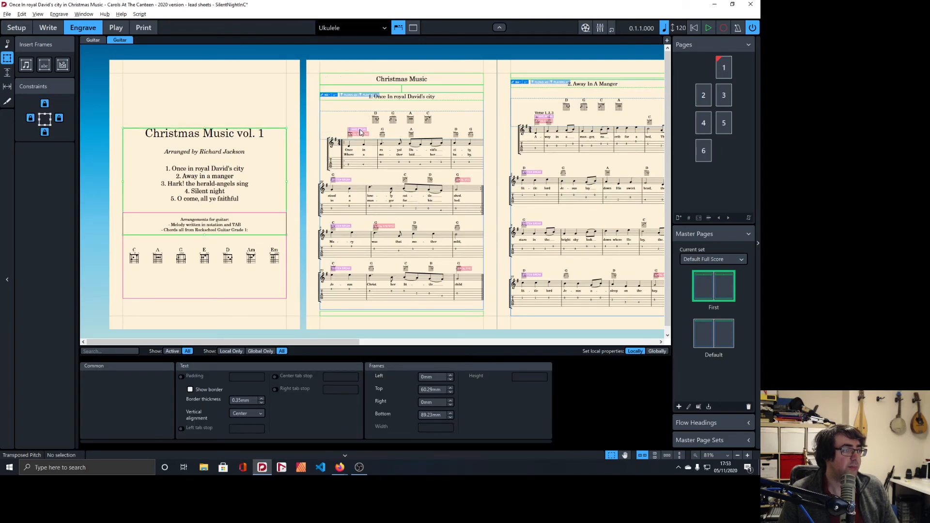
left_click(242, 113)
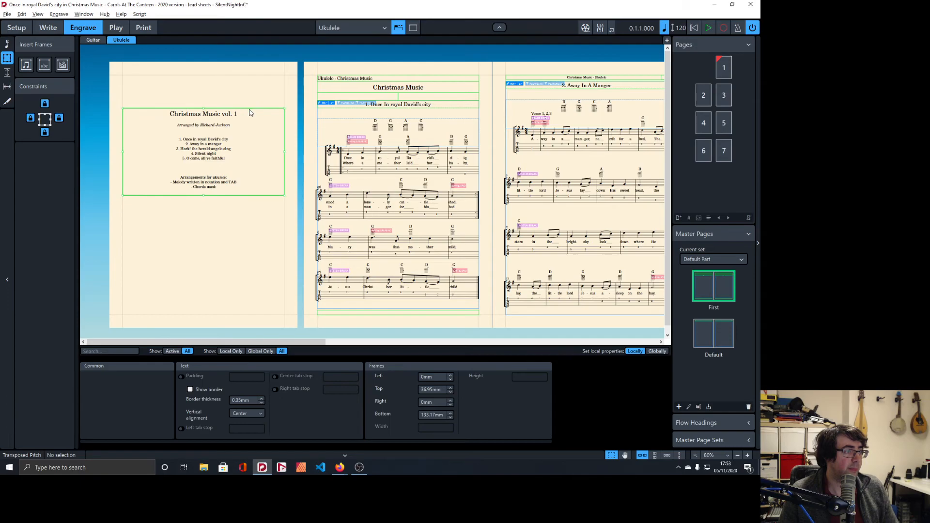
left_click_drag(204, 195, 235, 250)
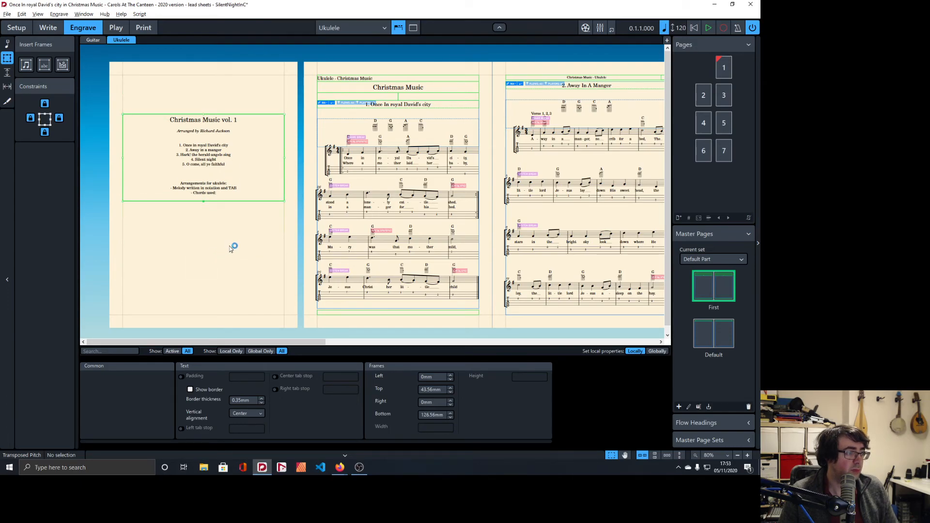
Enlarge the "Christmas Music vol. 1" heading by a few font-size increments
double_click(224, 162)
key("ctrl+shift+Left")
key("ctrl+shift+Left")
key("ctrl+shift+Left")
key("ctrl+shift+Left")
left_click(258, 92)
left_click(258, 93)
left_click(258, 93)
left_click(299, 55)
Check the font sizes of the heading, arranger credit and song list on the Guitar front page
left_click(335, 31)
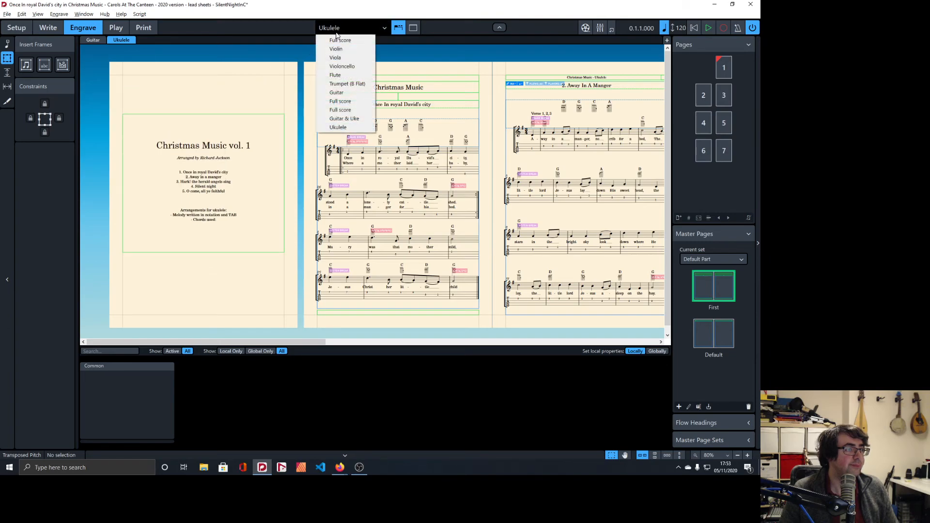
left_click(290, 60)
left_click(93, 39)
double_click(188, 127)
left_click_drag(195, 132, 222, 132)
left_click(227, 158)
left_click(216, 184)
Set the "Christmas Music vol. 1" heading on the Ukulele front page to 35 pt
left_click(350, 28)
left_click(347, 132)
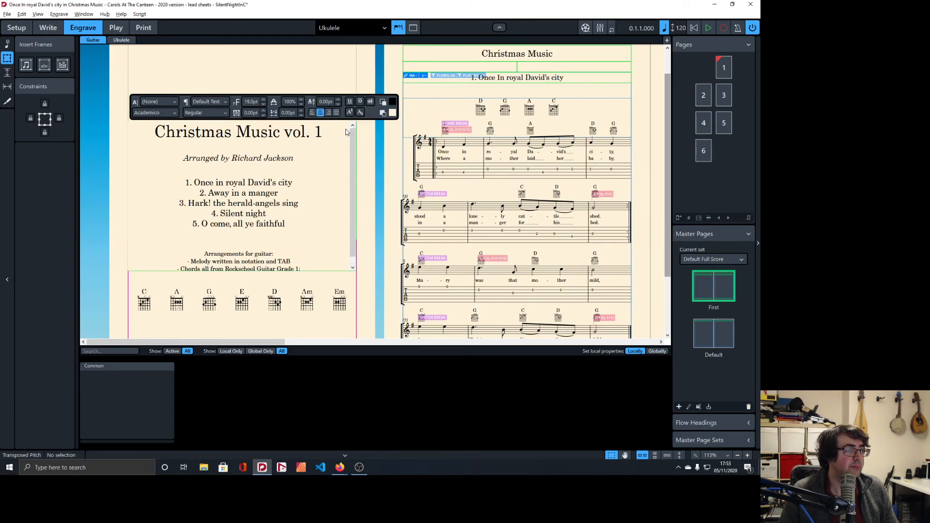
double_click(200, 176)
left_click_drag(156, 186, 299, 186)
left_click(223, 119)
type("35")
key("Return")
Set the italic arranger credit line on the Ukulele front page to 18 pt
left_click_drag(272, 208, 209, 211)
left_click(270, 209)
left_click_drag(270, 208, 188, 207)
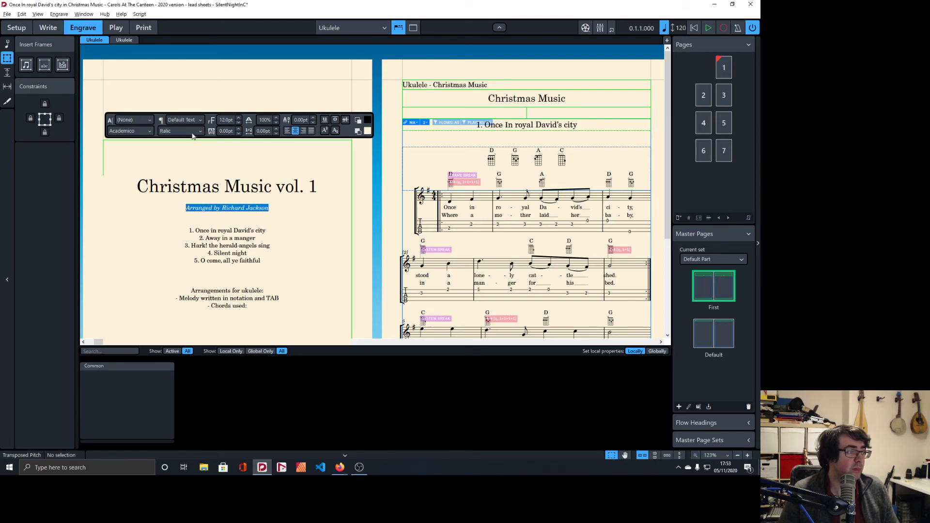
left_click(220, 120)
type("18")
key("Return")
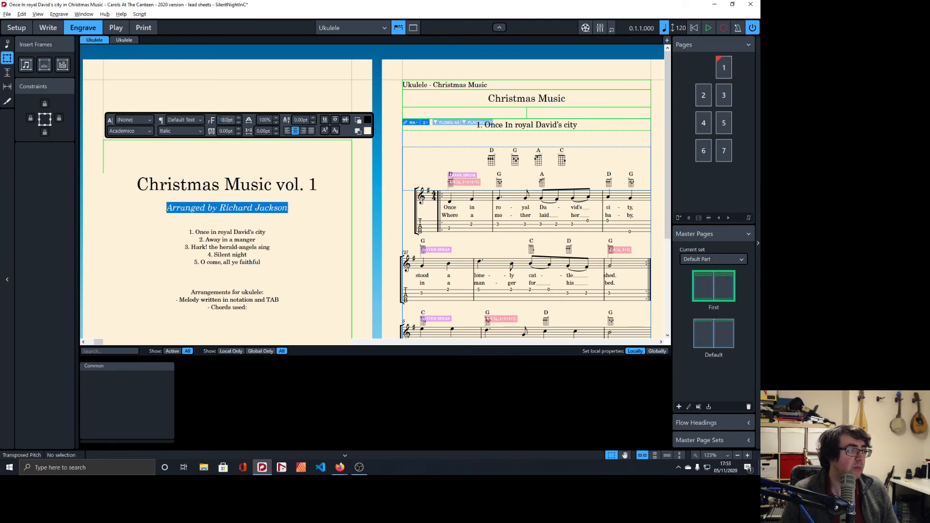
Set the numbered list of five songs on the Ukulele front page to 19 pt
left_click(239, 247)
left_click_drag(256, 265, 196, 224)
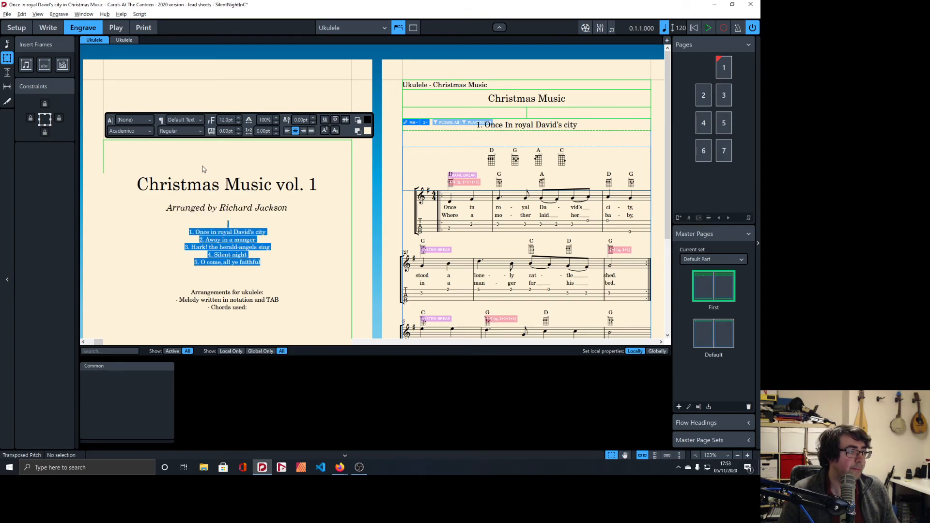
left_click(226, 120)
type("19")
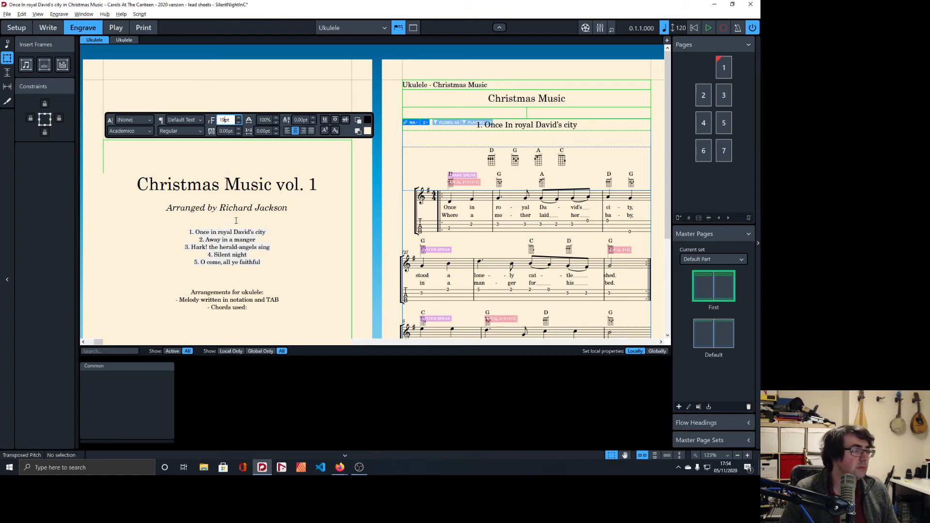
key("Return")
left_click(254, 213)
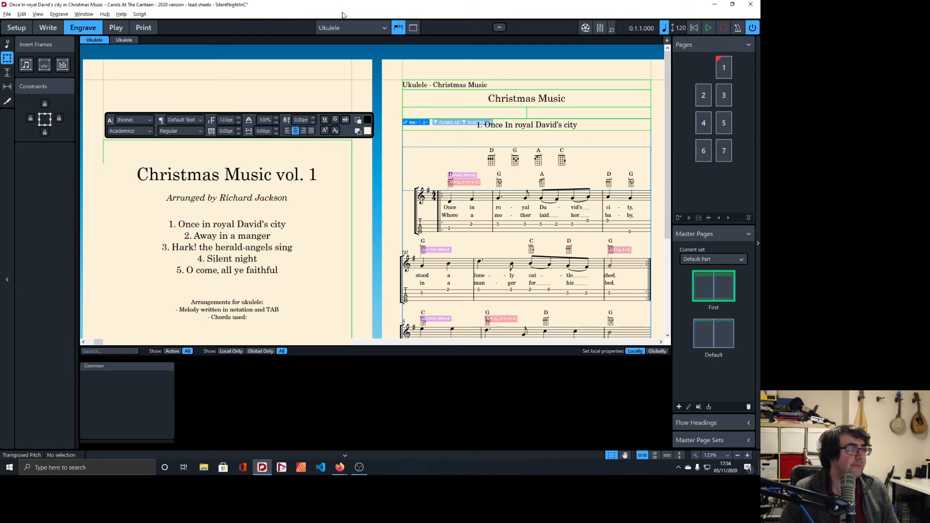
Compare the resized Ukulele front-page text with the Guitar front page
left_click(123, 40)
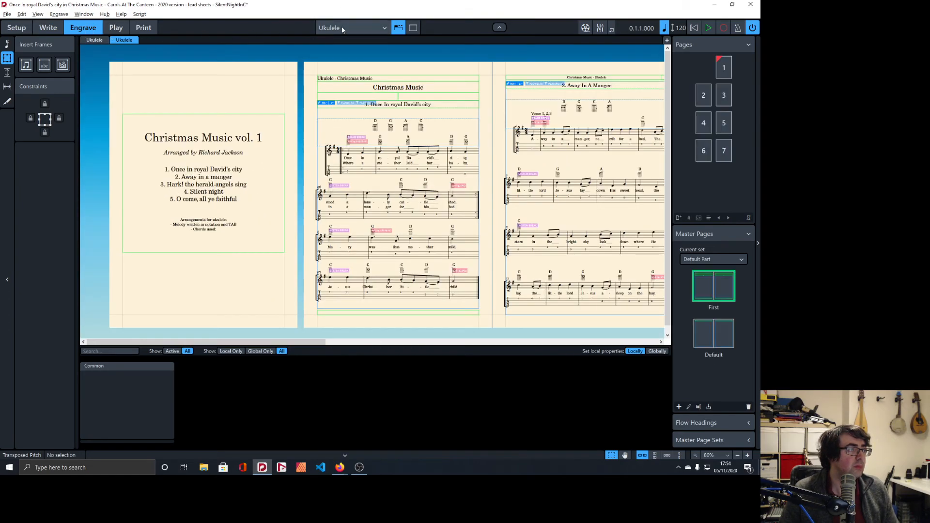
left_click(353, 27)
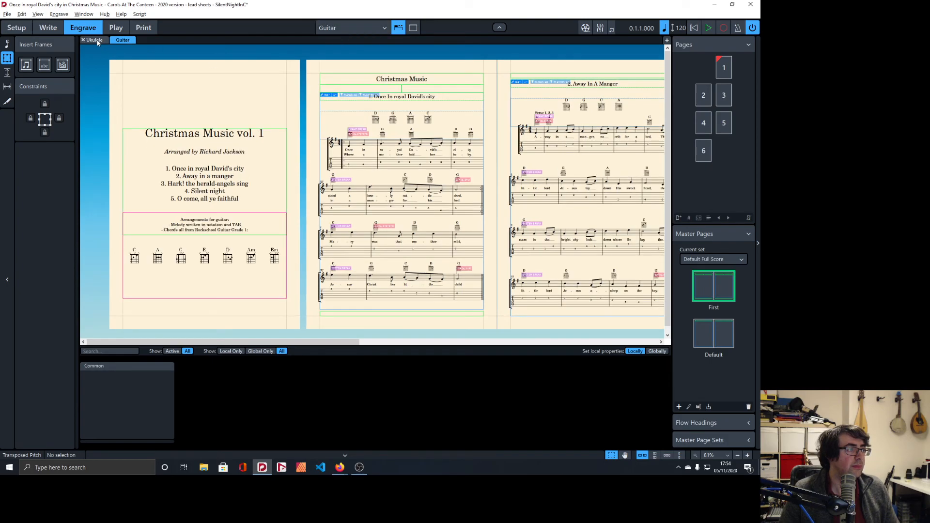
left_click(97, 42)
left_click(119, 39)
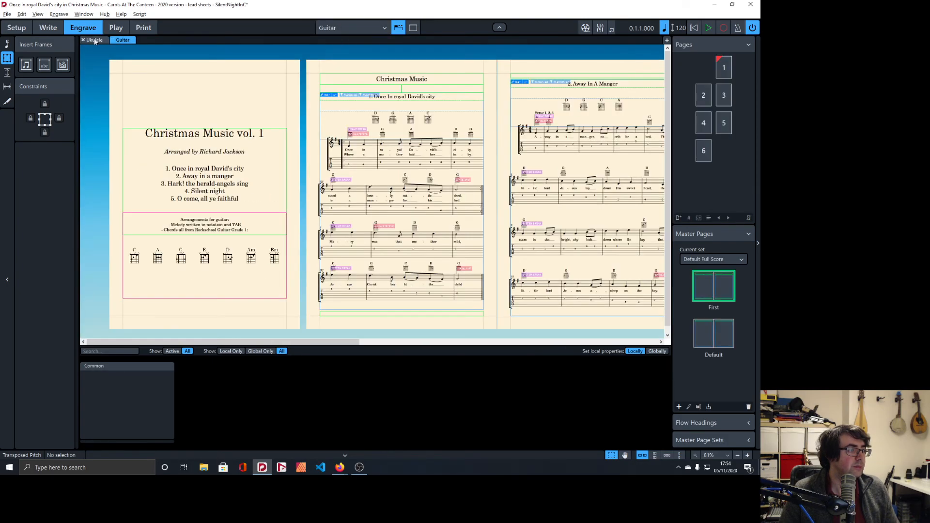
left_click(95, 41)
Create a graphic slice around the chord diagrams below the "6. Chords" title on page 7 and set its format to PNG
scroll(237, 103, "down", 3)
scroll(274, 120, "down", 3)
scroll(273, 120, "down", 1)
scroll(564, 166, "right", 10)
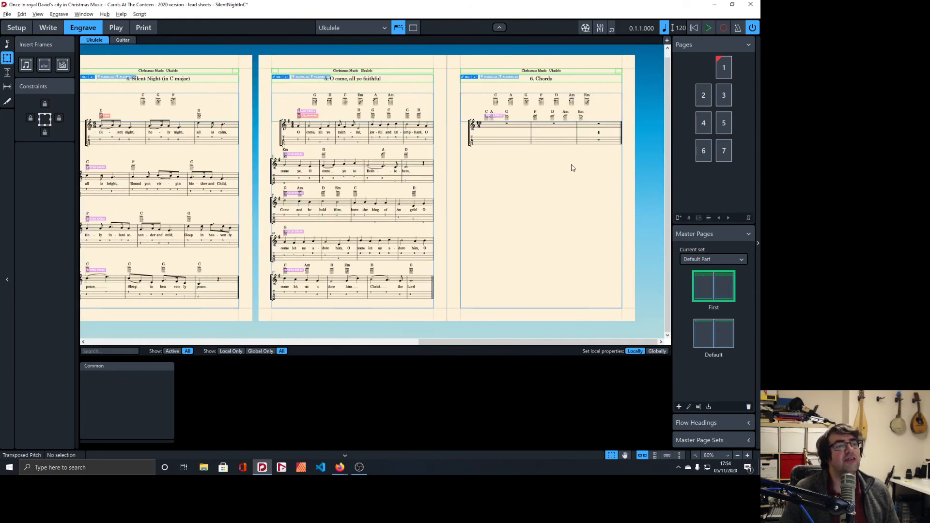
scroll(506, 149, "up", 1)
scroll(506, 149, "up", 2)
left_click(7, 101)
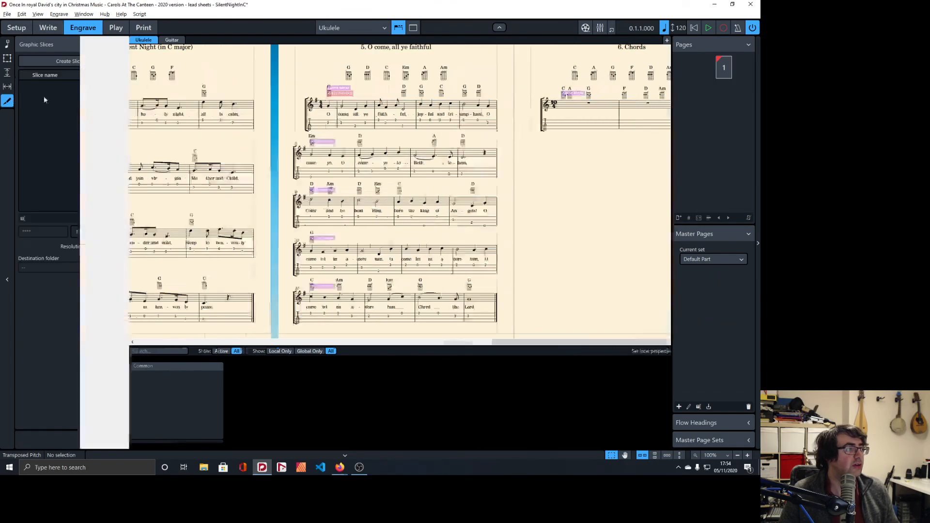
scroll(449, 68, "right", 5)
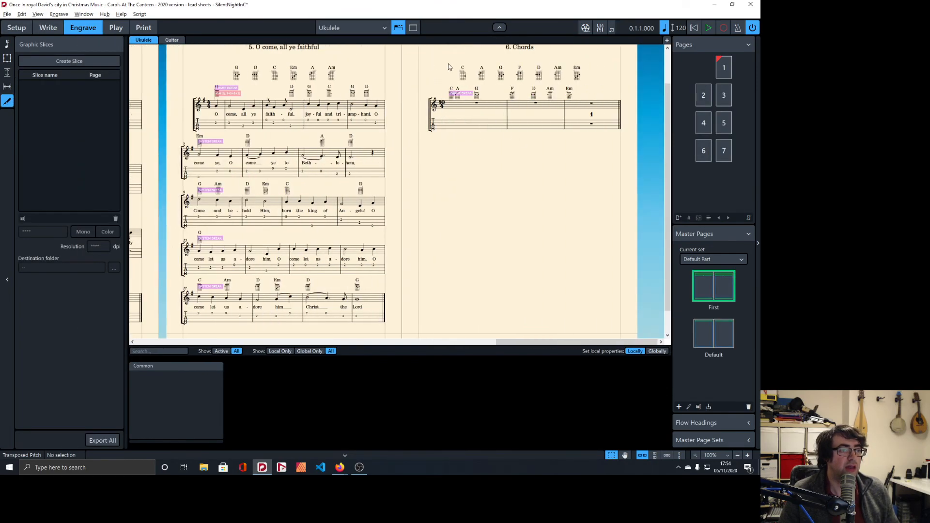
left_click(54, 62)
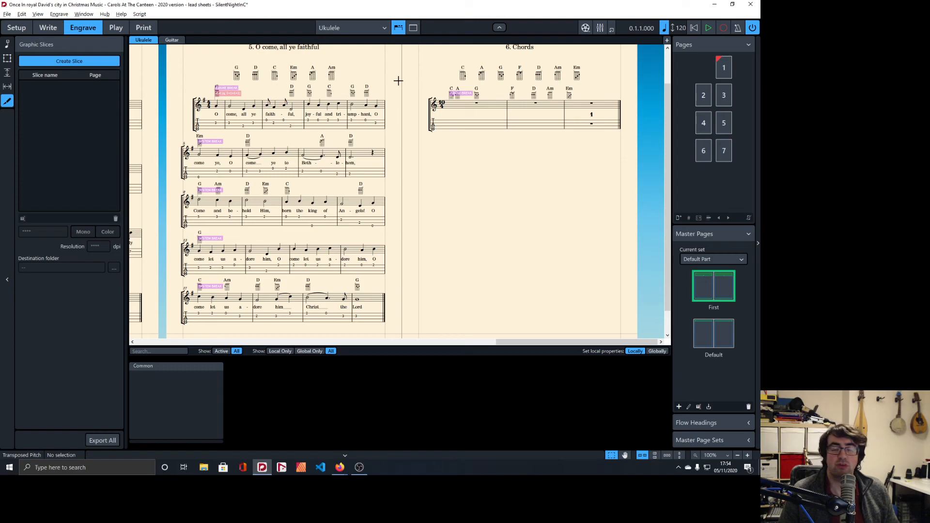
left_click_drag(451, 60, 588, 84)
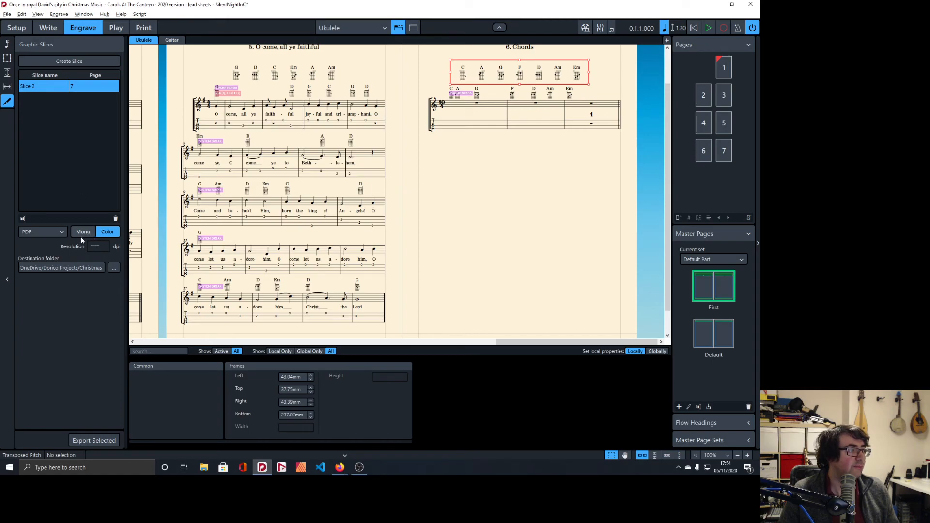
left_click(61, 235)
left_click(47, 252)
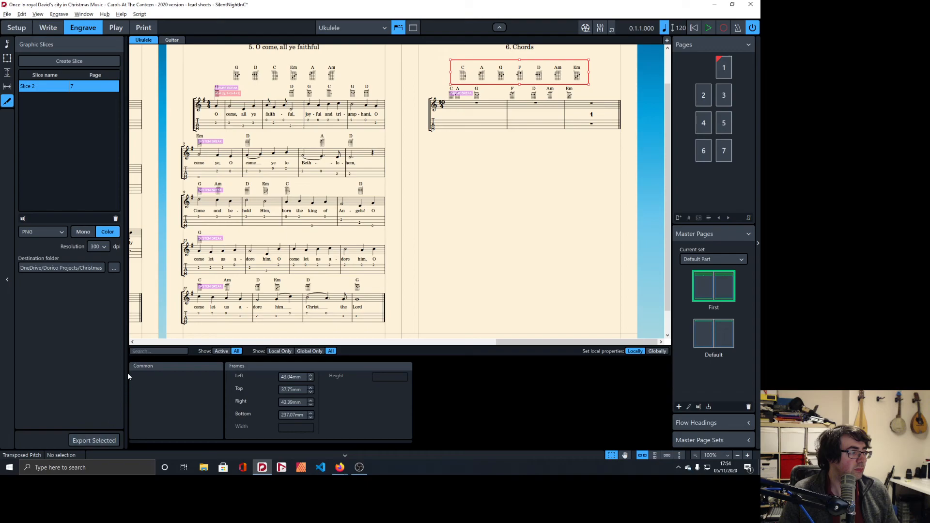
Return to the Ukulele front page in Write mode and check its text layout
left_click(48, 28)
scroll(305, 140, "left", 10)
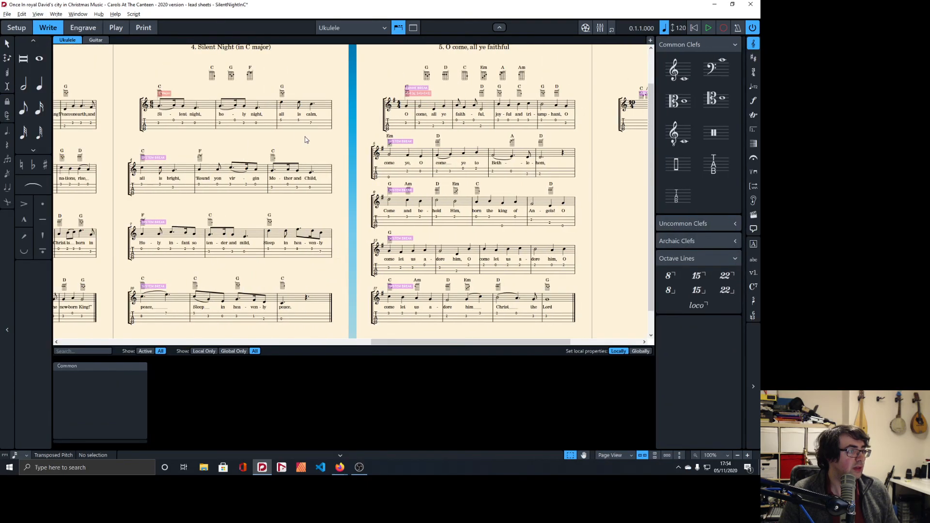
scroll(305, 140, "left", 15)
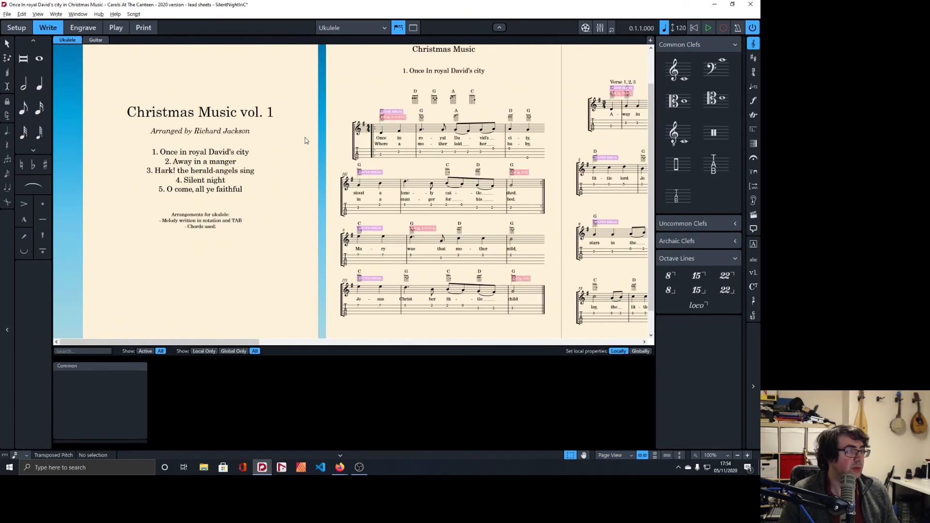
key("super+e")
key("alt+F4")
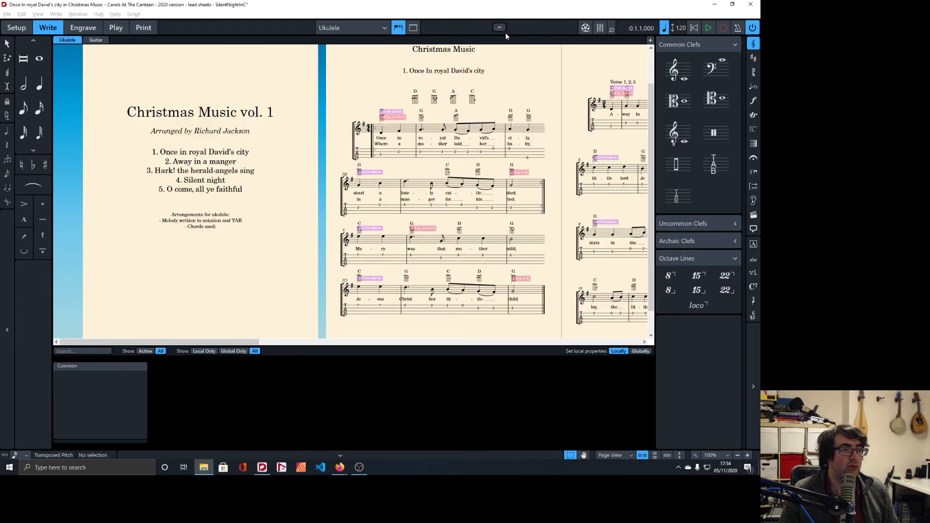
key("alt+Tab")
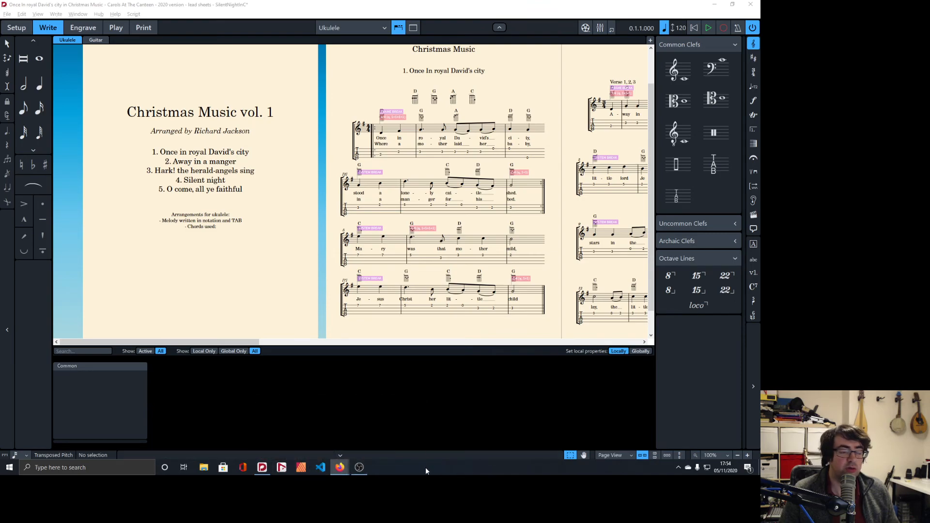
left_click(360, 468)
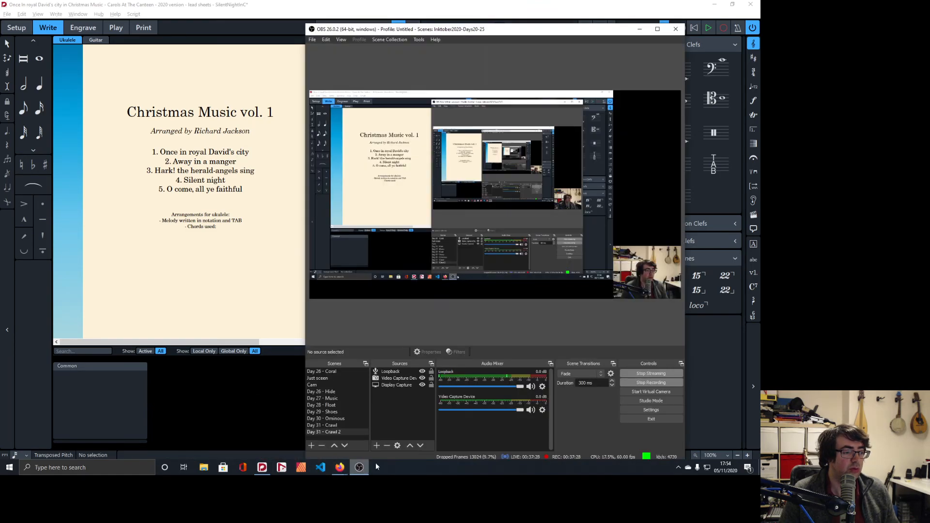
left_click(422, 385)
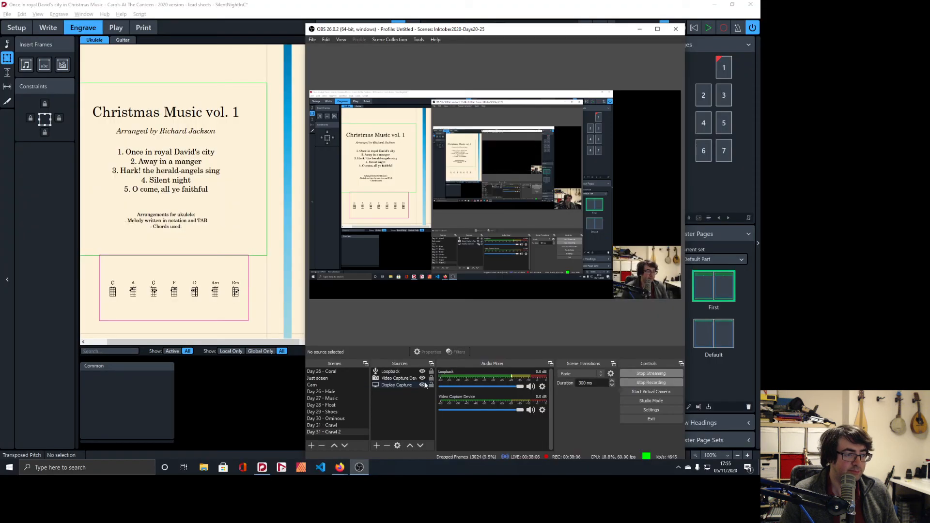
Move the chord-diagram graphic frame up on the Ukulele front page so the diagrams sit just beneath the "Chords used:" line
left_click(248, 128)
scroll(211, 262, "up", 3)
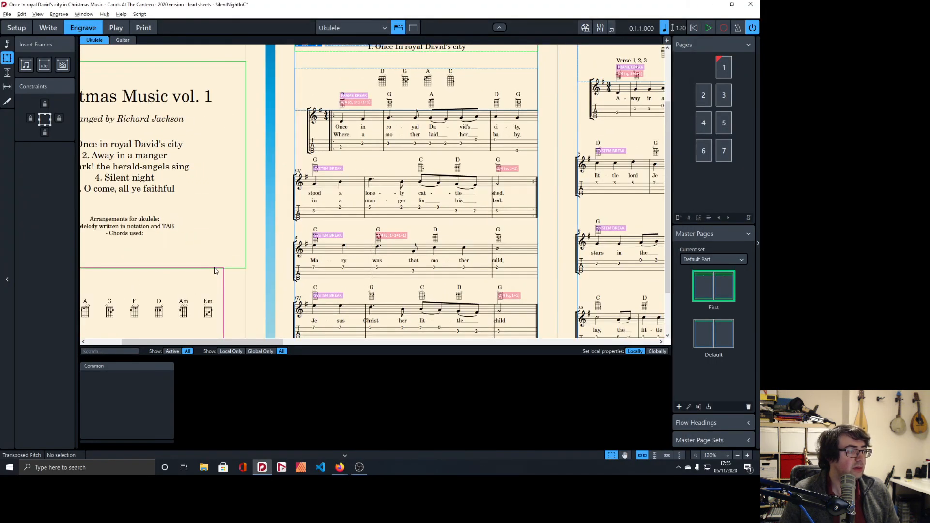
scroll(234, 270, "left", 3)
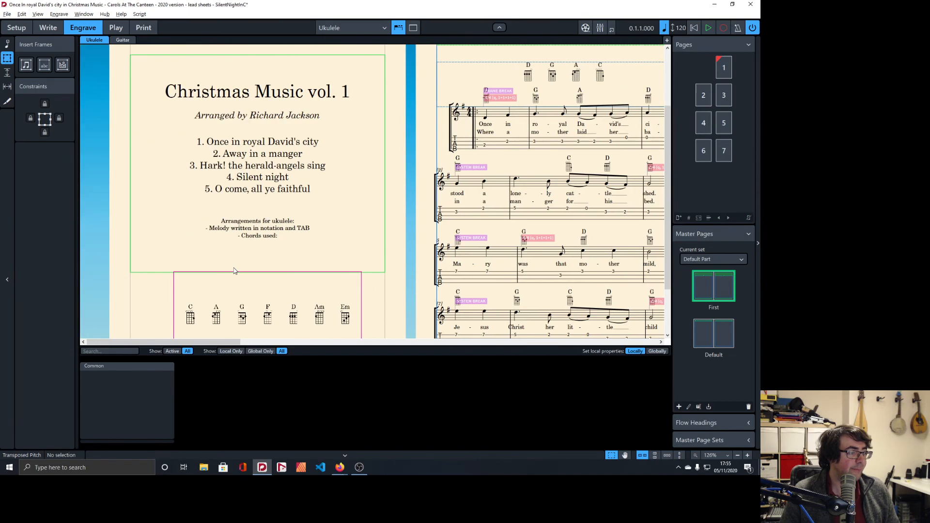
left_click_drag(361, 287, 357, 249)
Review the Ukulele part's pages from the front page through to the chords page
scroll(376, 245, "right", 2)
scroll(376, 244, "right", 5)
scroll(376, 244, "down", 5)
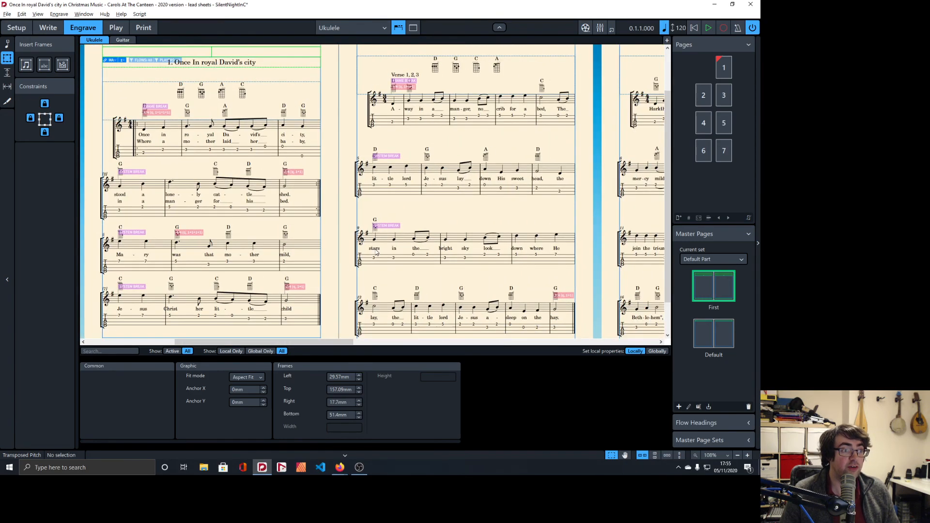
scroll(374, 256, "down", 1)
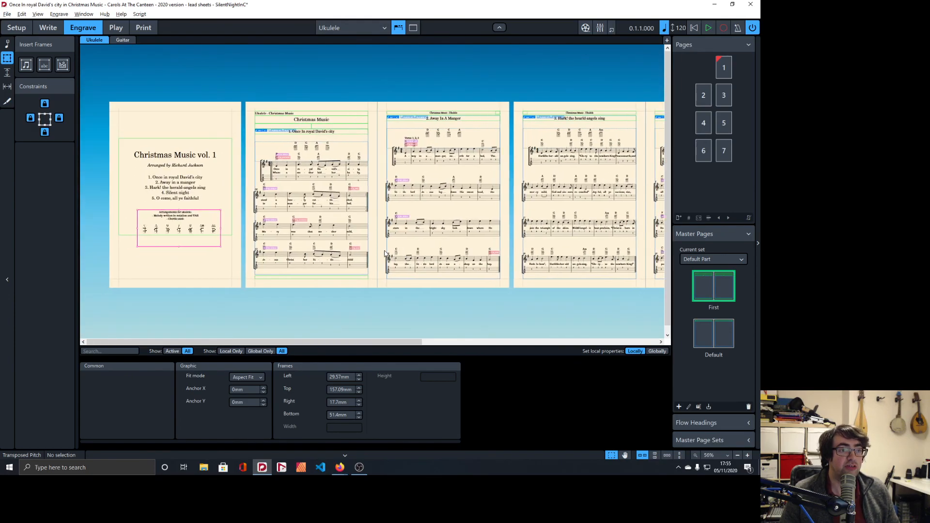
scroll(383, 255, "right", 8)
scroll(384, 255, "up", 2)
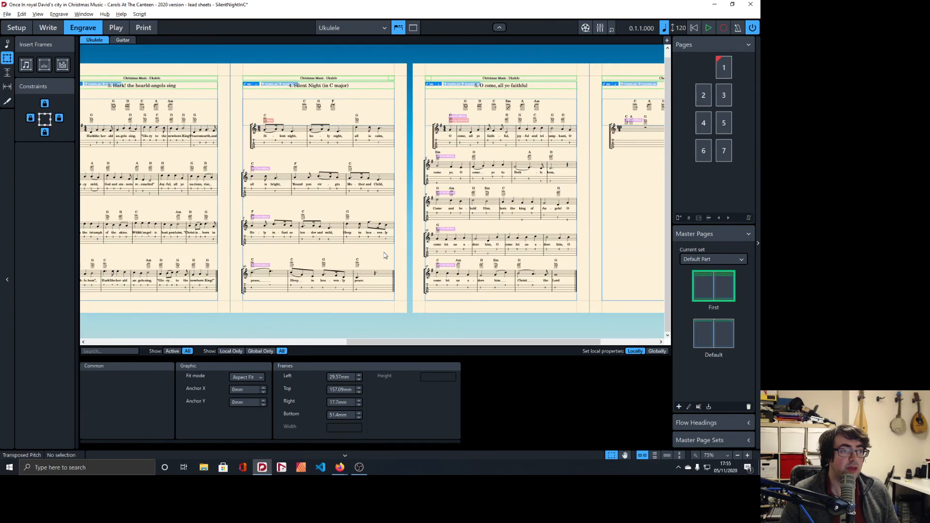
Select the Ukulele layout in Print mode and check its song pages in the print preview
left_click(144, 28)
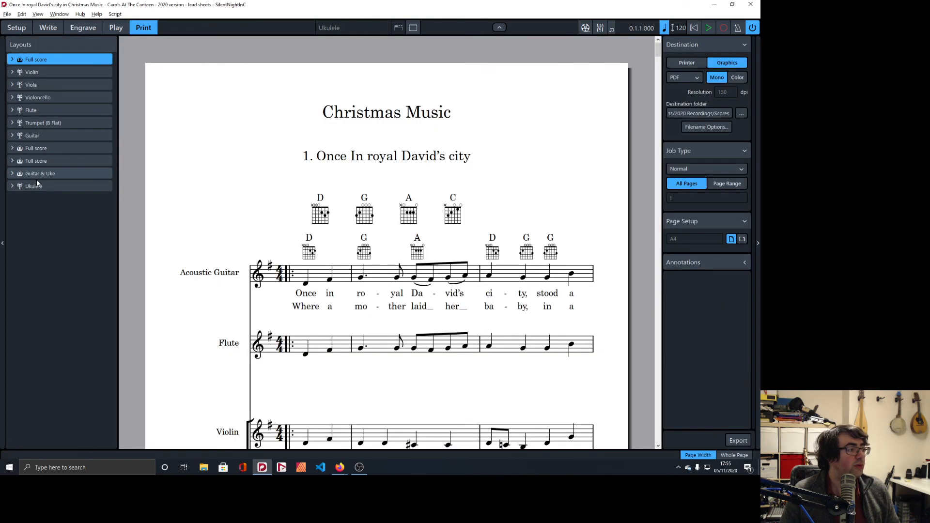
left_click(38, 185)
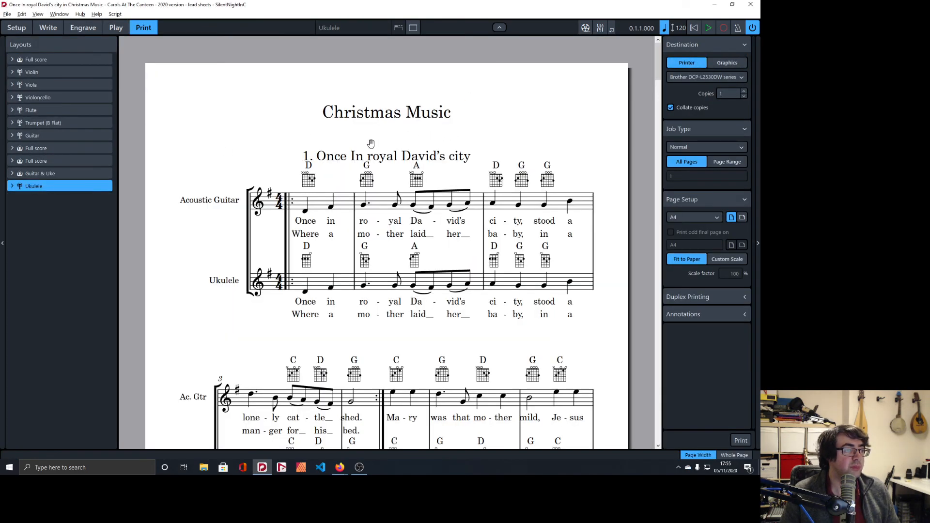
left_click(42, 187)
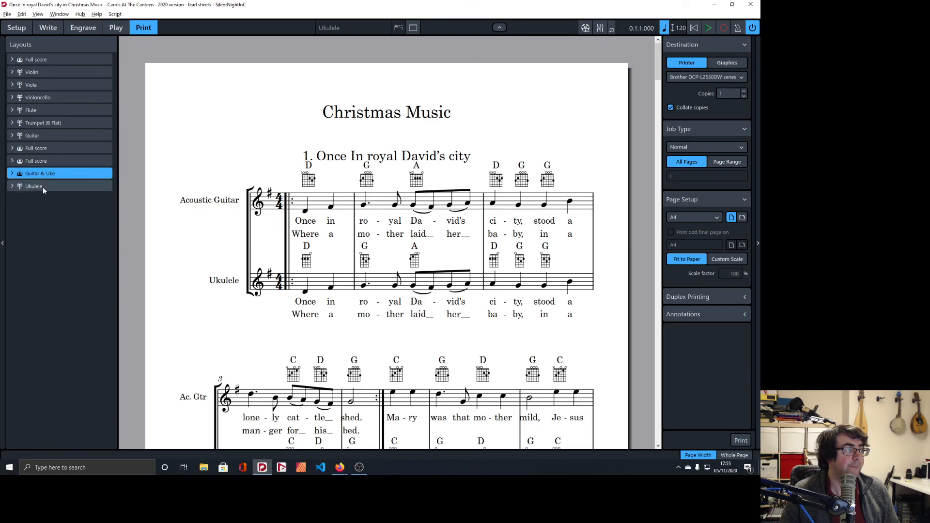
scroll(383, 183, "down", 9)
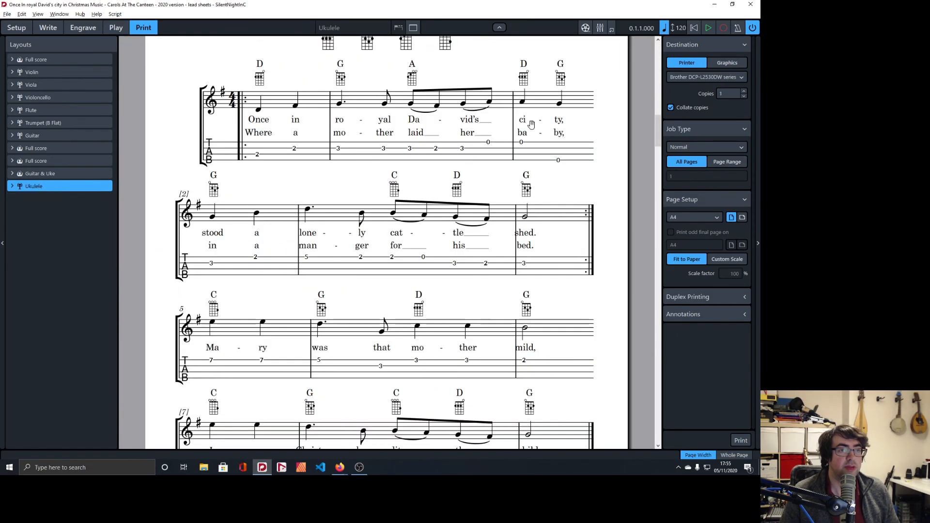
scroll(576, 115, "up", 3)
scroll(572, 121, "down", 10)
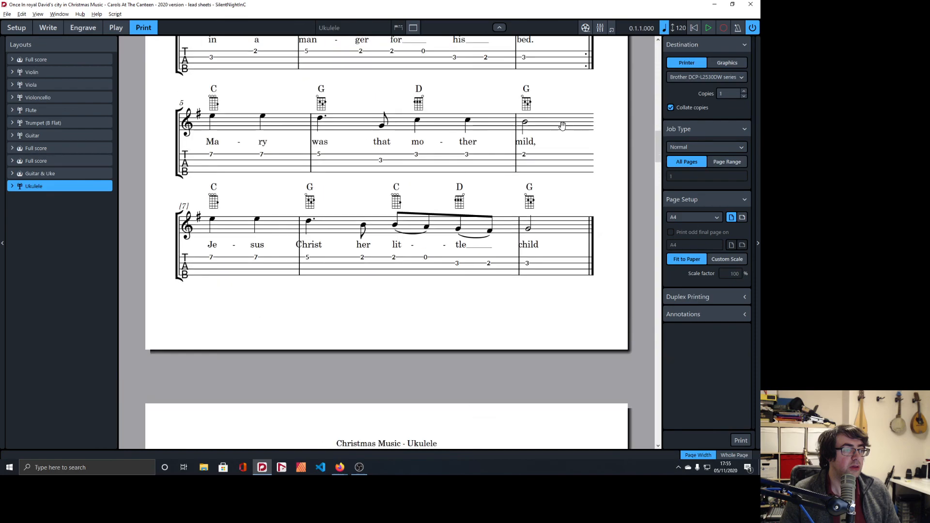
scroll(558, 126, "down", 5)
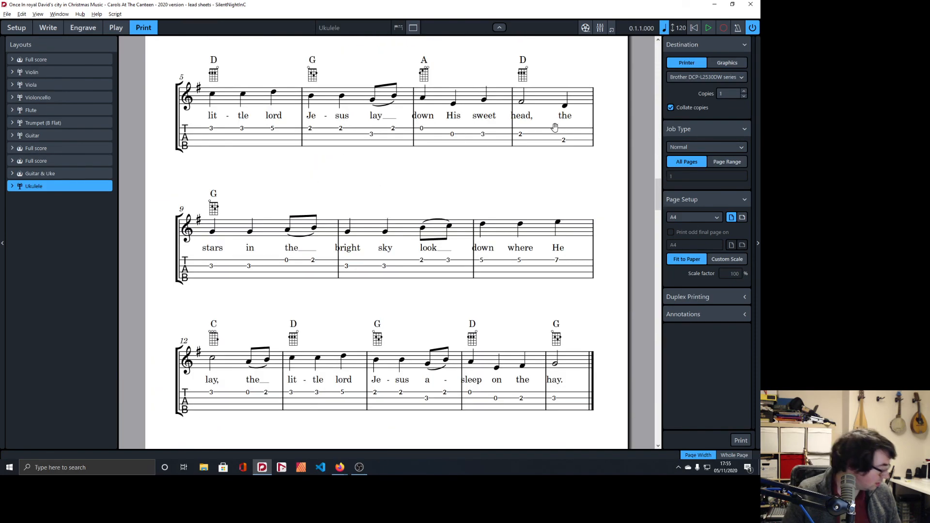
scroll(546, 127, "down", 7)
scroll(557, 126, "down", 12)
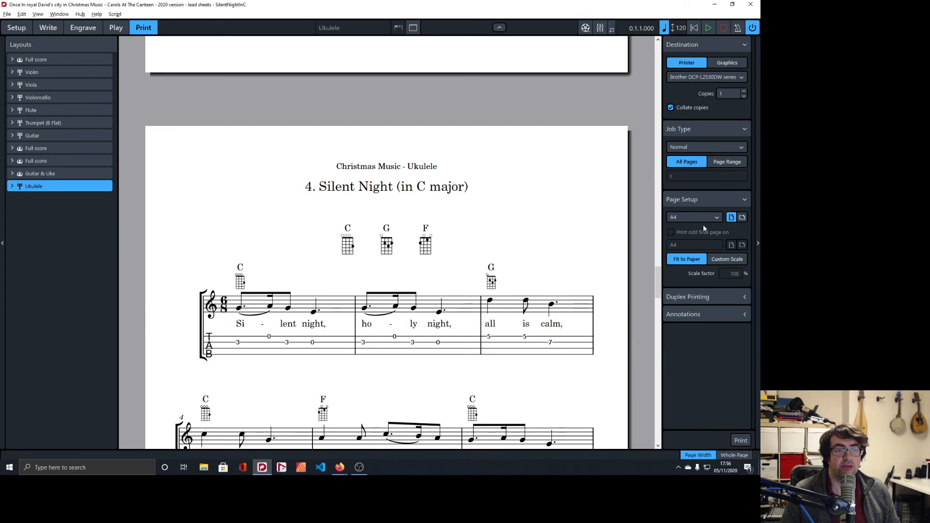
Export pages 1-6 of the Ukulele layout as a color PDF to the Christmas folder
left_click(713, 163)
left_click(707, 176)
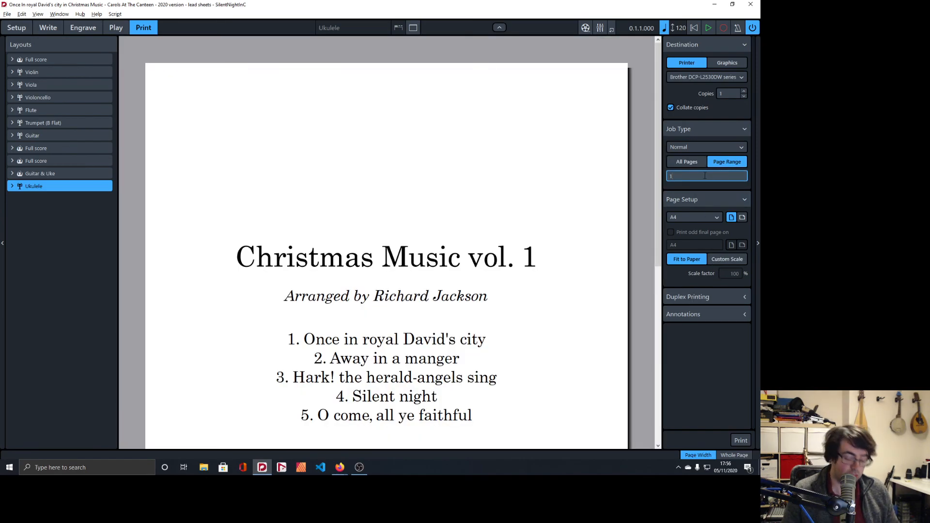
type("-6")
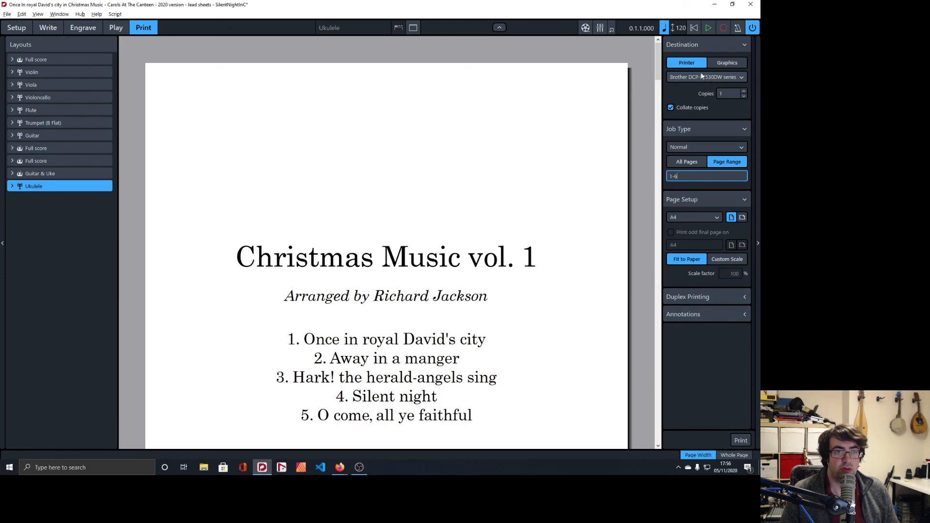
left_click(726, 63)
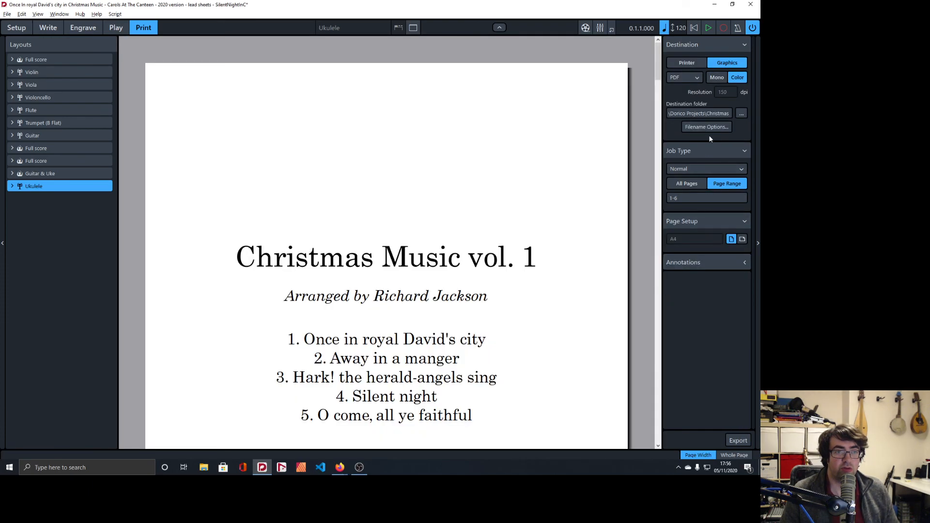
left_click(739, 436)
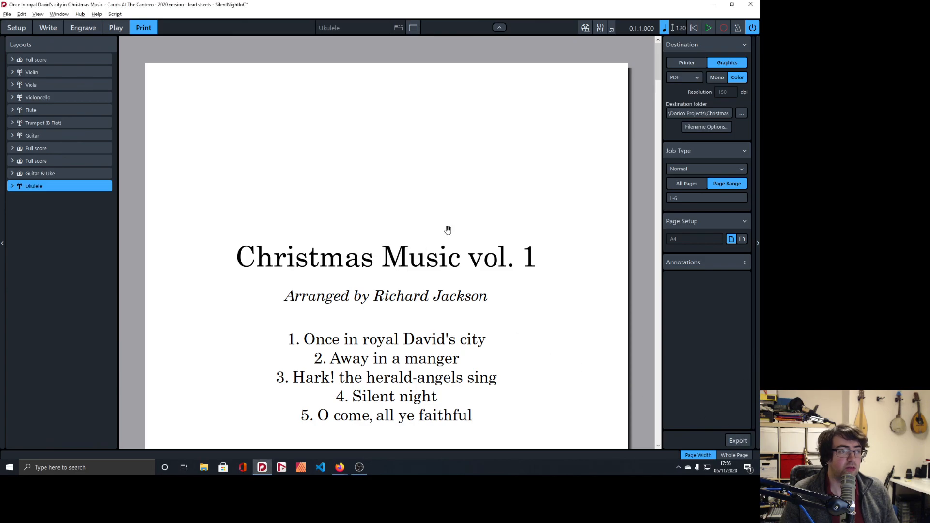
Close the Christmas Music project and the Steinberg Hub
left_click(749, 4)
left_click(407, 253)
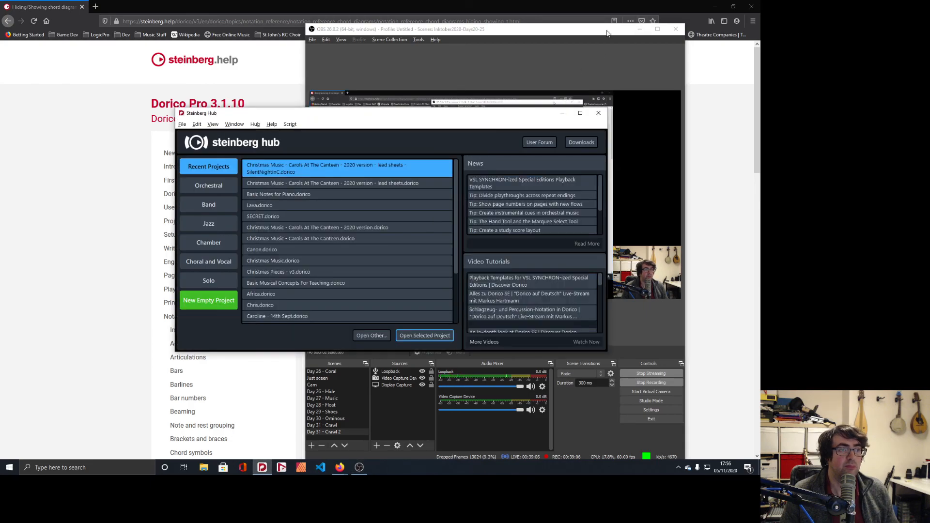
left_click(597, 116)
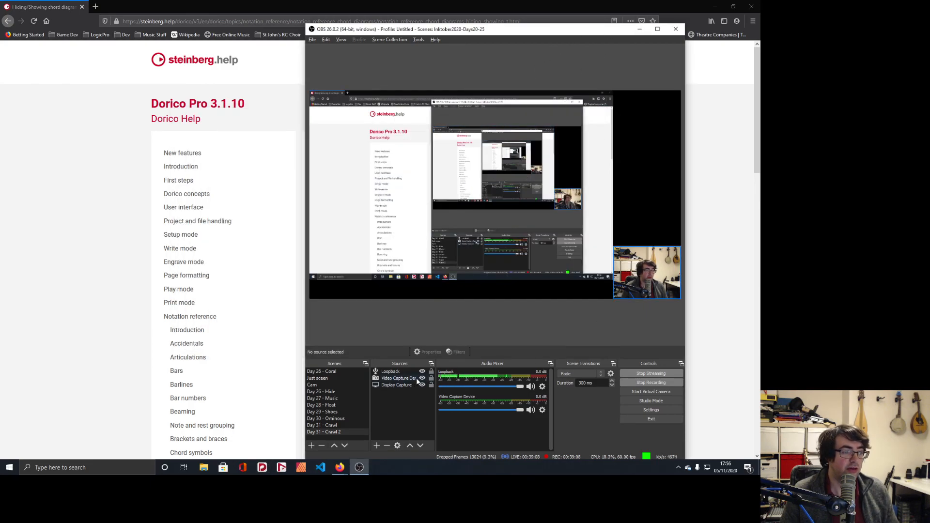